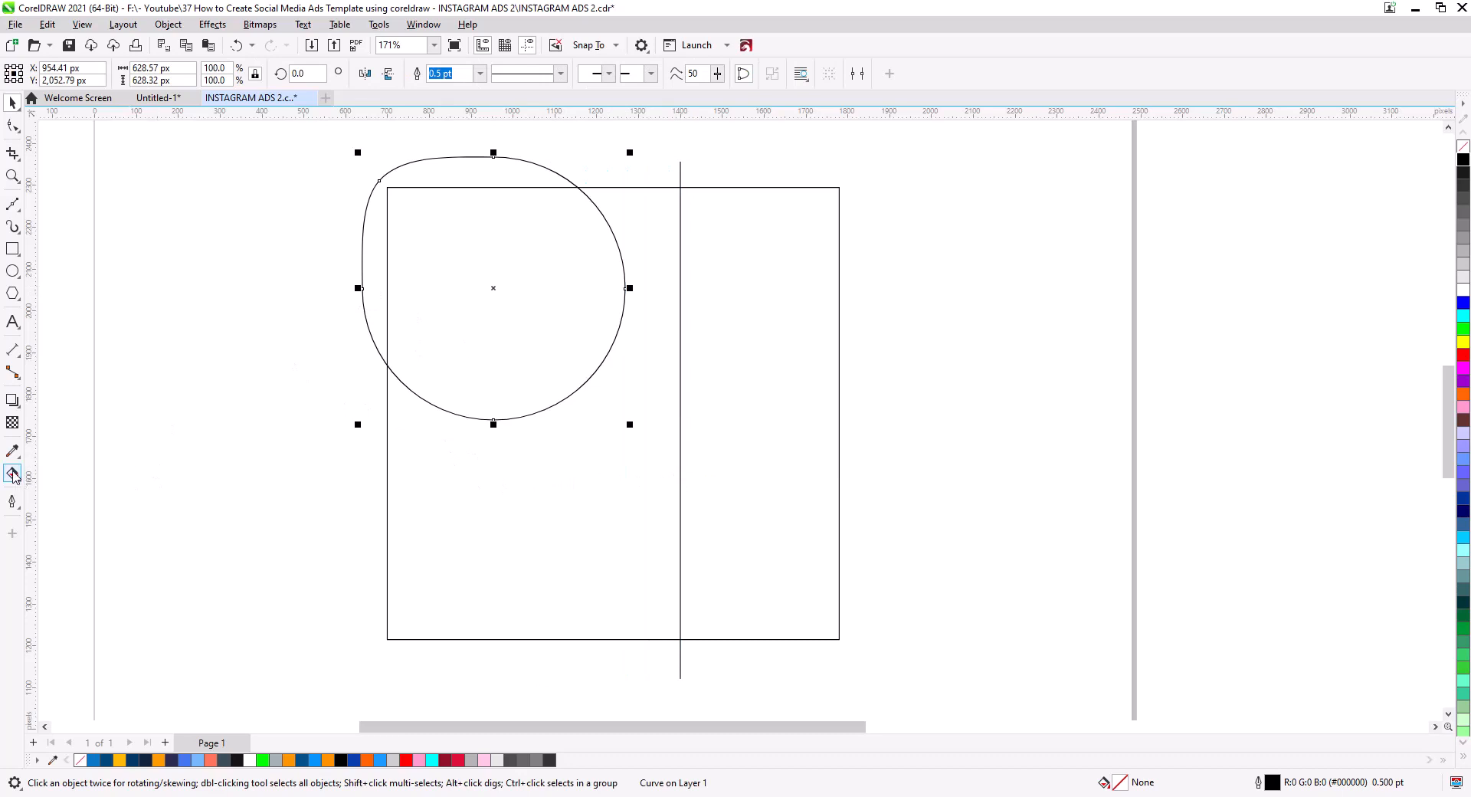
# - Smart Fill the area where the rounded circle overlaps the square
pyautogui.click(14, 475)
pyautogui.click(64, 490)
pyautogui.click(446, 311)
pyautogui.click(12, 102)
pyautogui.click(121, 245)
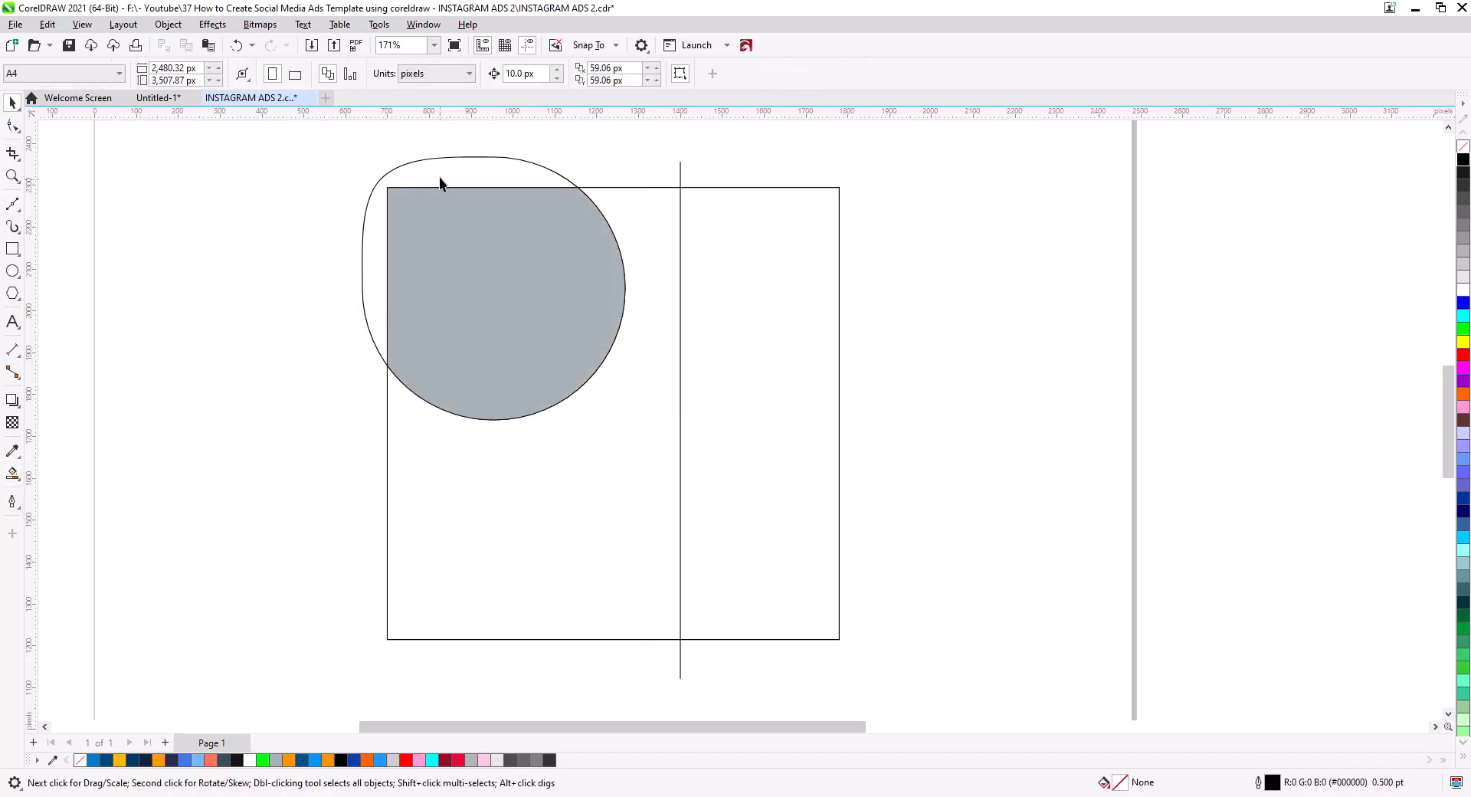
pyautogui.click(435, 186)
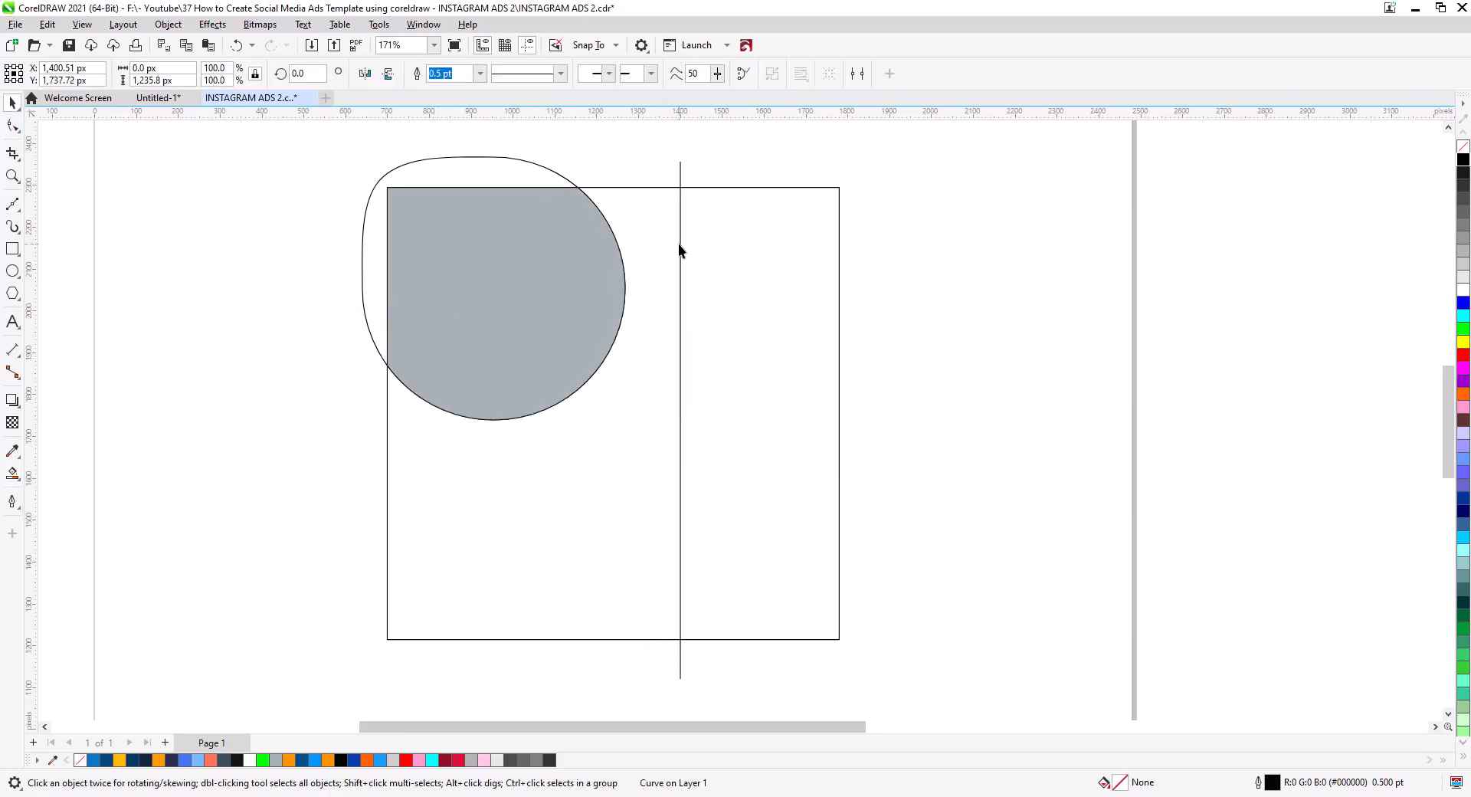
# - Move the vertical line about 290 px to the left and Smart Fill the square's regions on both sides of it outside the circle
pyautogui.moveTo(681, 247); pyautogui.dragTo(562, 251)
pyautogui.click(16, 475)
pyautogui.click(665, 525)
pyautogui.click(483, 506)
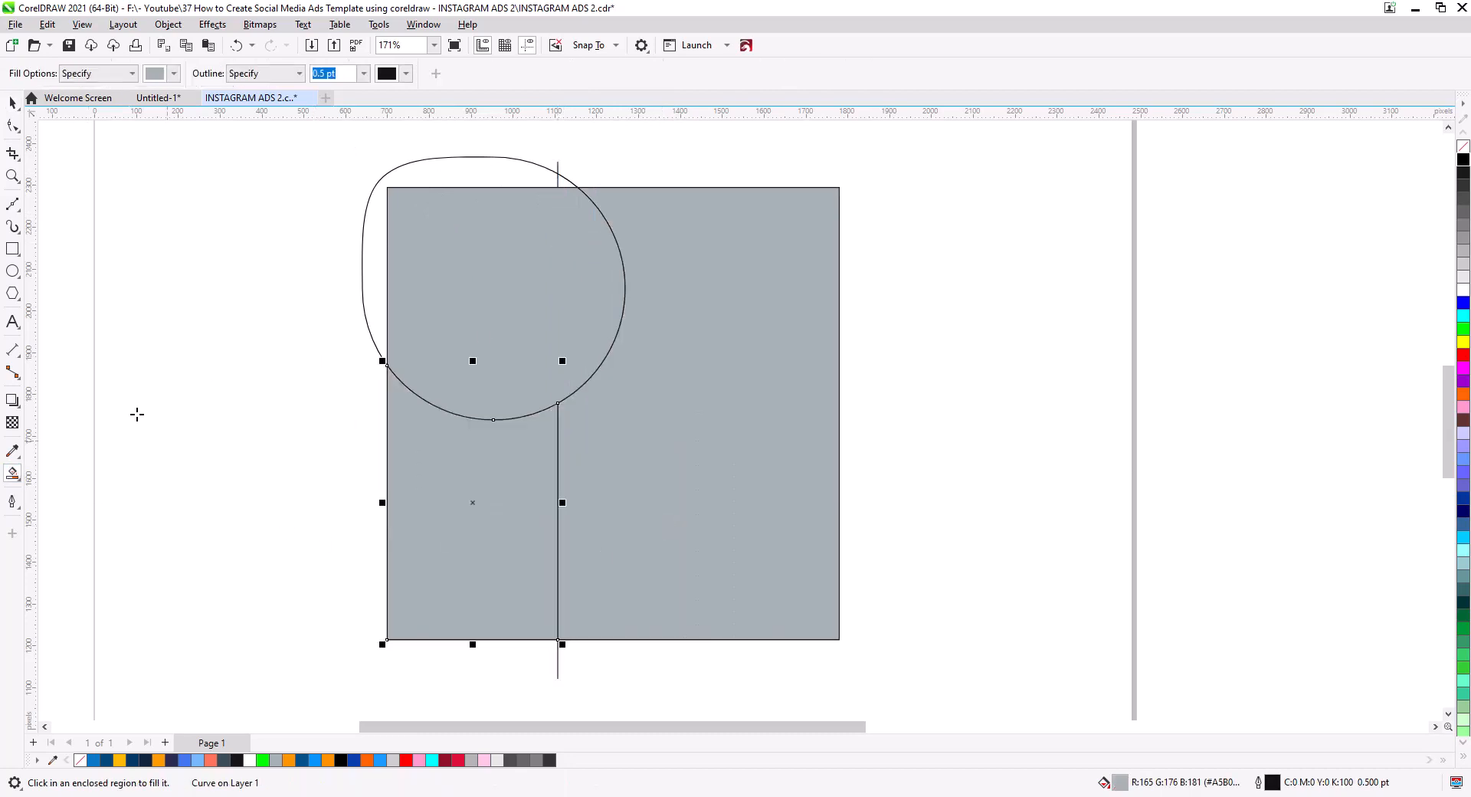
# - Delete the filled piece below the circle, the original rounded circle outline and the vertical guide line
pyautogui.click(13, 102)
pyautogui.press('Delete')
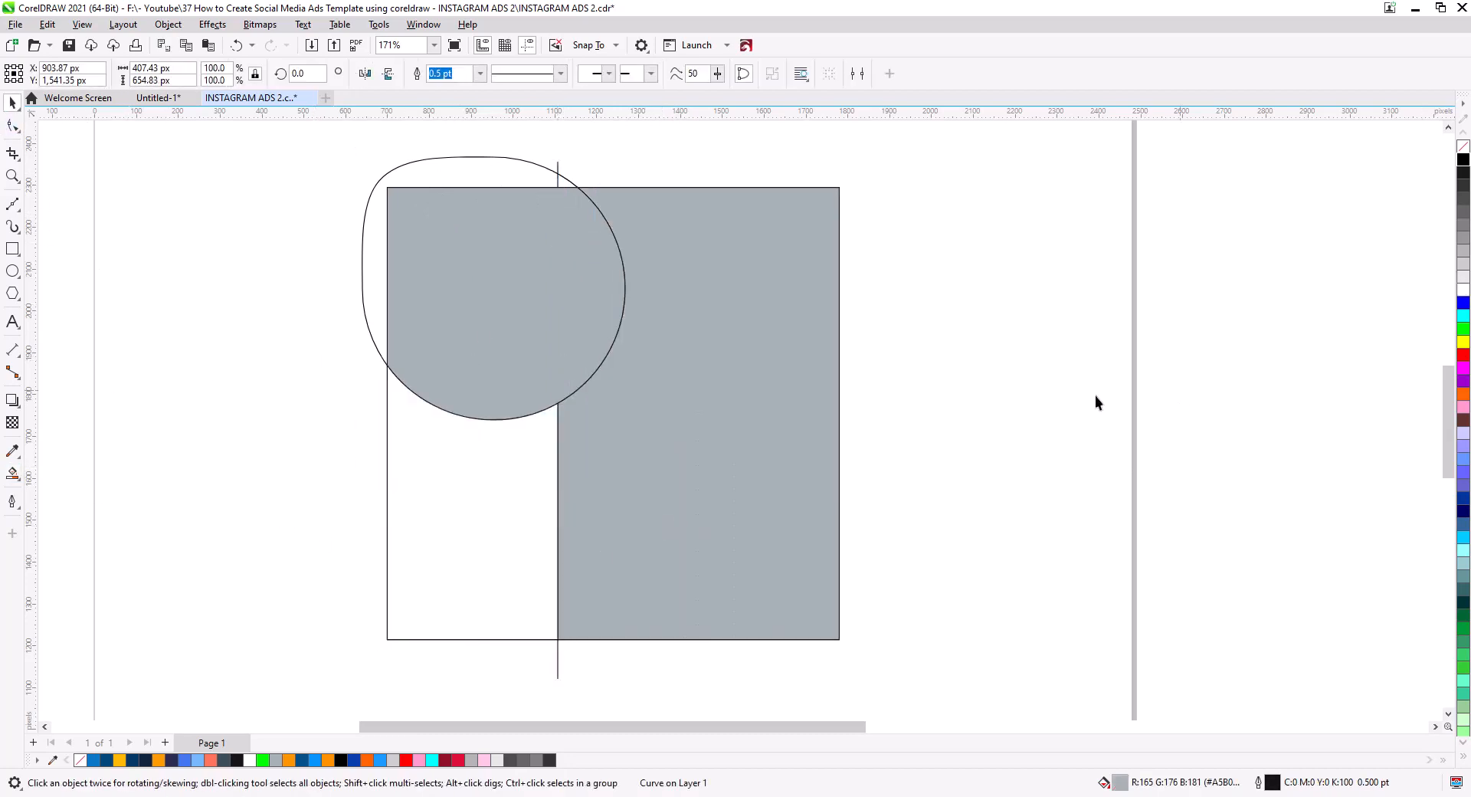
pyautogui.click(450, 179)
pyautogui.press('Delete')
pyautogui.click(558, 177)
pyautogui.press('Delete')
# - Place a copy of the base square off the page, to the right of the design
pyautogui.click(512, 248)
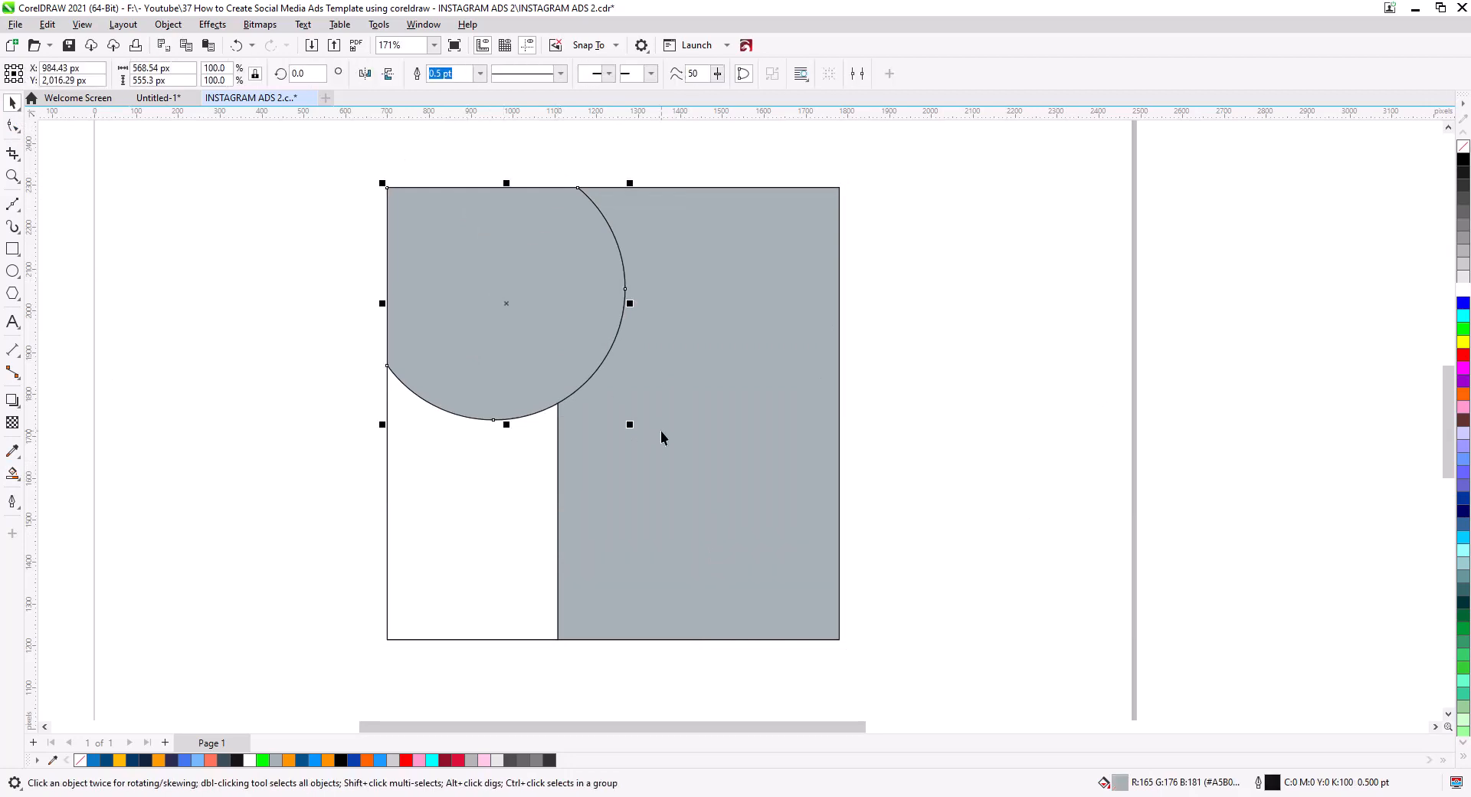
pyautogui.keyDown('shift'); pyautogui.click(661, 432); pyautogui.keyUp('shift')
pyautogui.keyDown('shift'); pyautogui.click(541, 498); pyautogui.keyUp('shift')
pyautogui.press('Delete')
pyautogui.moveTo(421, 463); pyautogui.dragTo(1311, 459)
pyautogui.click(860, 480)
pyautogui.hotkey('ctrl', 'v')
pyautogui.click(861, 491)
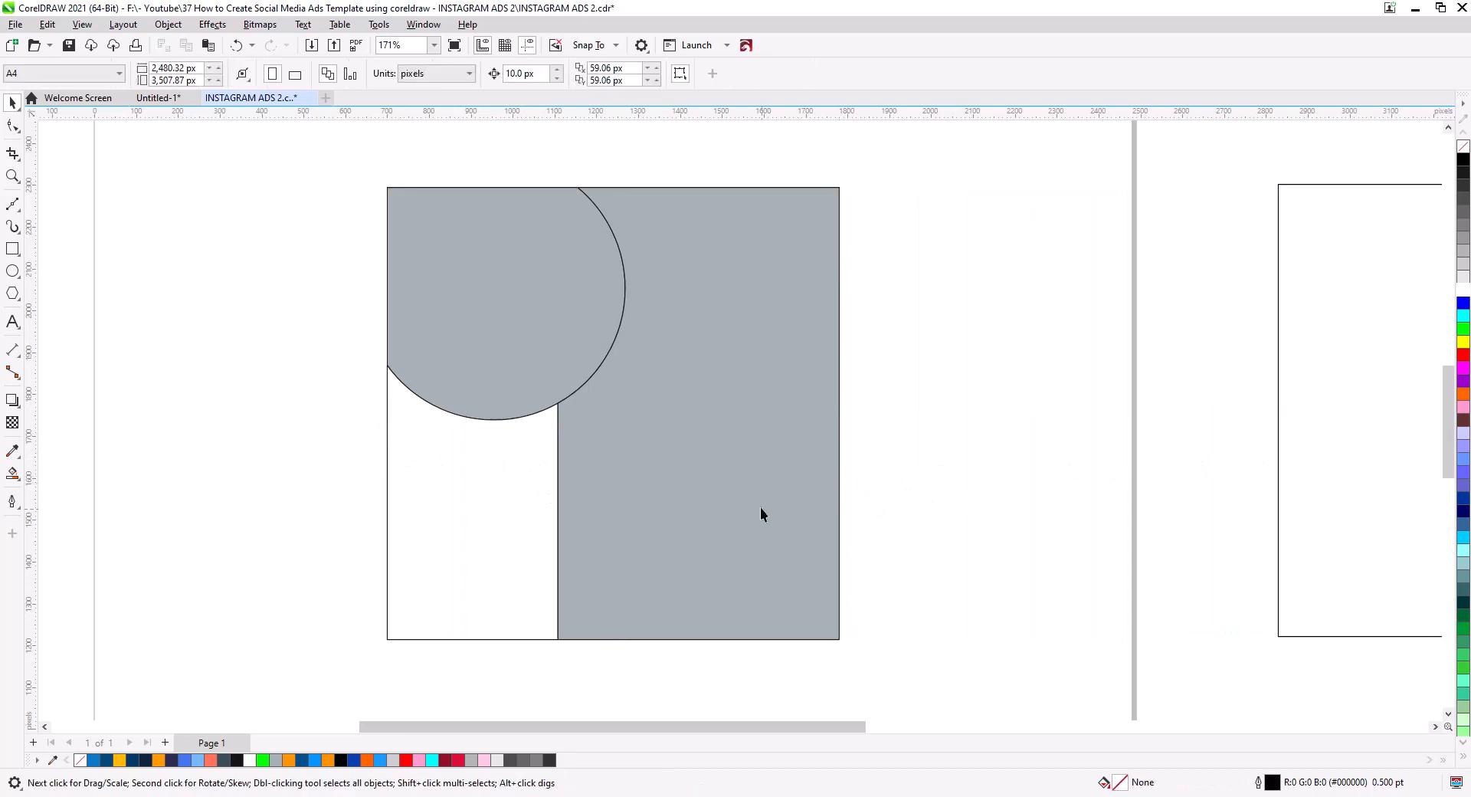
# - Fill the circular piece with dark navy R14 G34 B59 and the large right-hand piece with blue R63 G118 B235
pyautogui.click(503, 419)
pyautogui.click(146, 759)
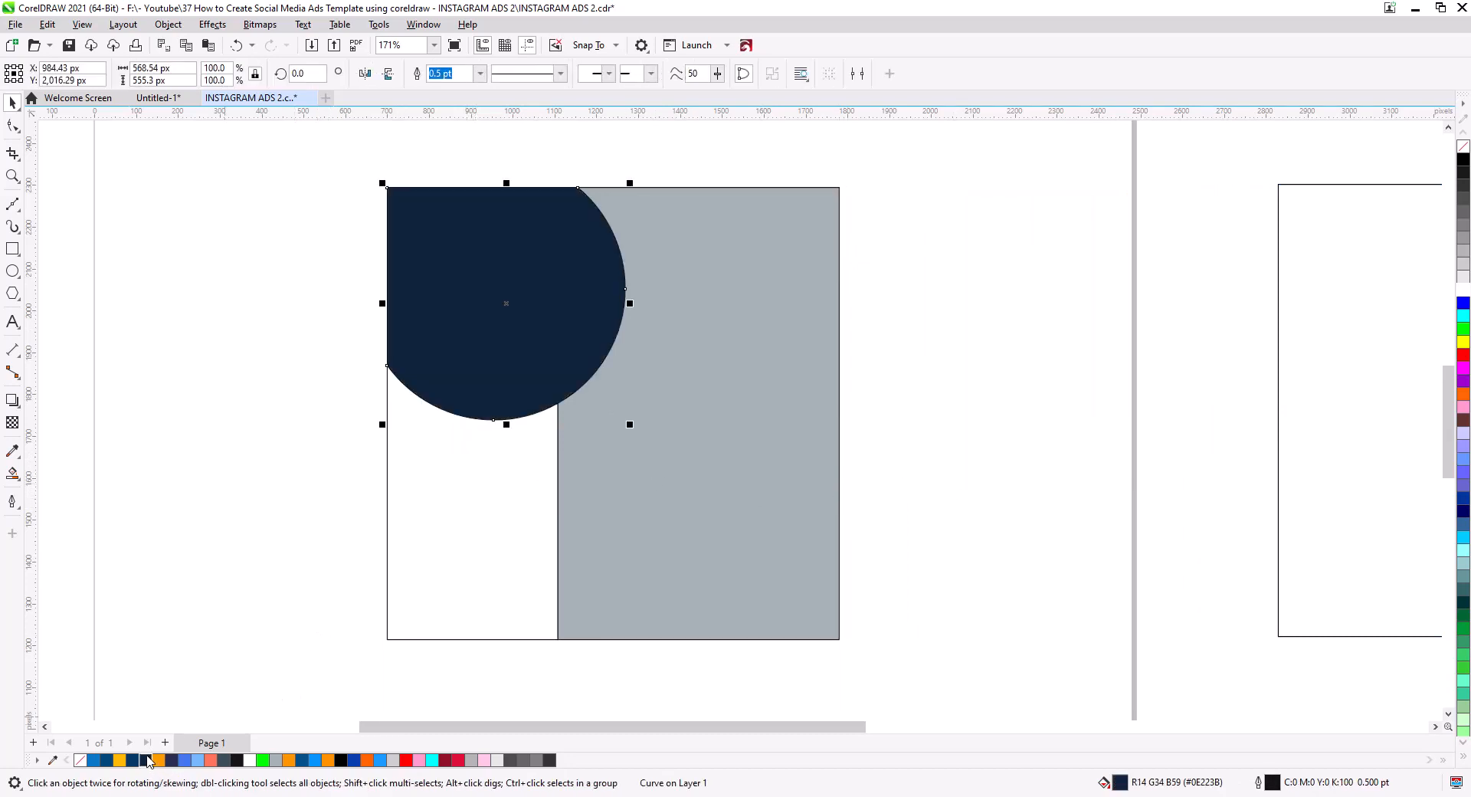
pyautogui.click(1067, 310)
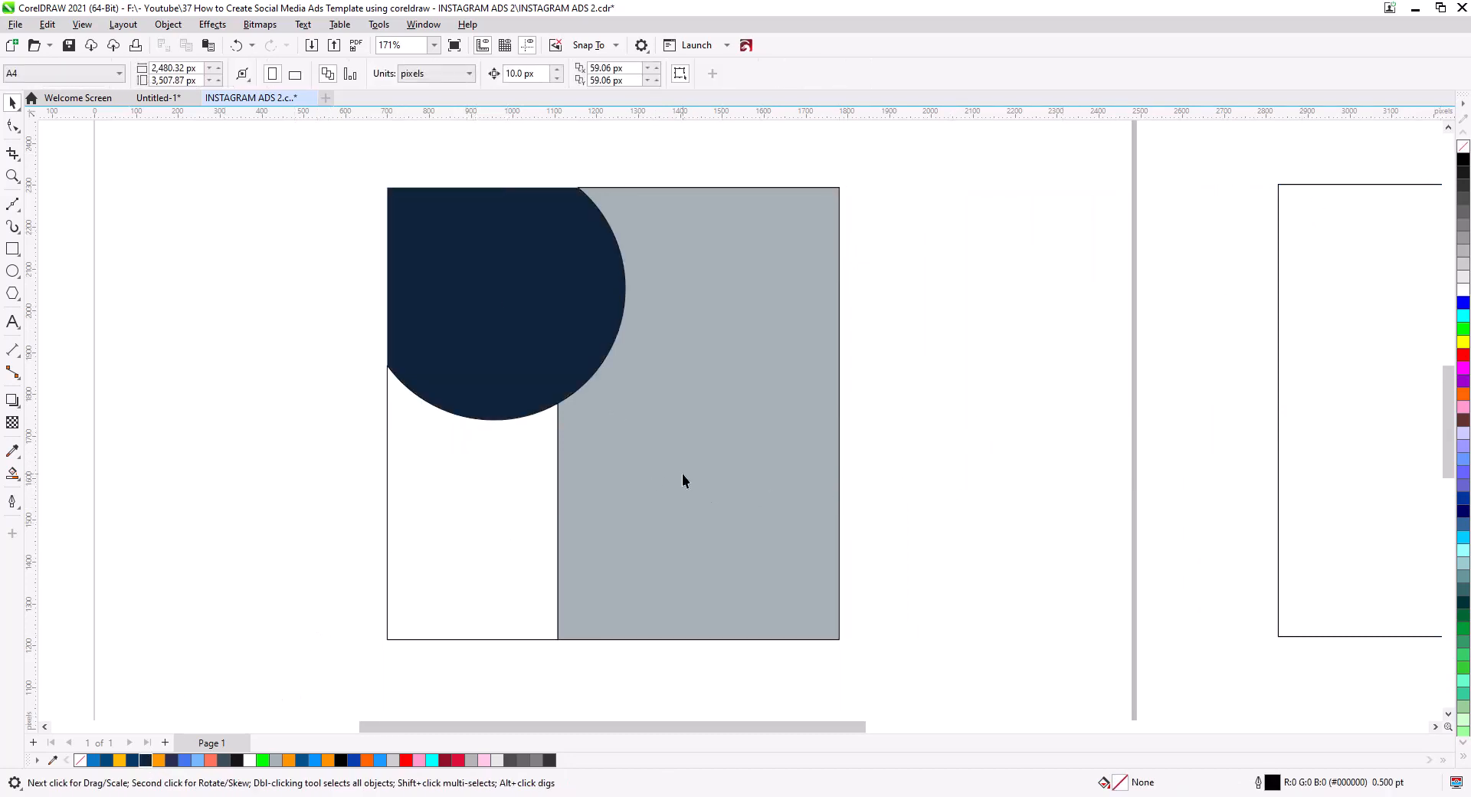
pyautogui.click(683, 476)
pyautogui.click(185, 759)
pyautogui.click(851, 517)
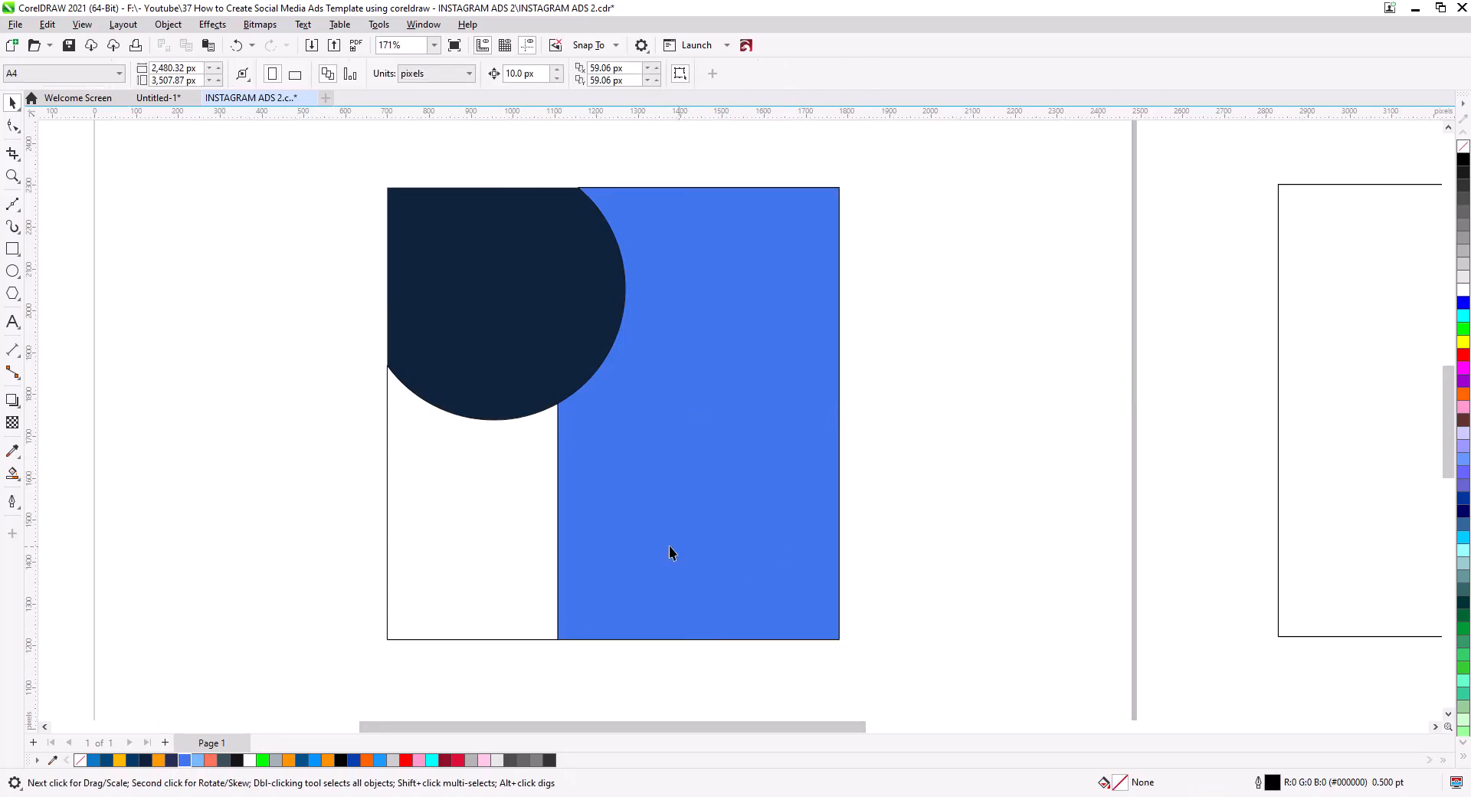
# - Apply a diagonal fountain fill to the right-hand piece, ending in light blue R117 G185 B248 at its upper-right corner, and remove its outline
pyautogui.click(676, 488)
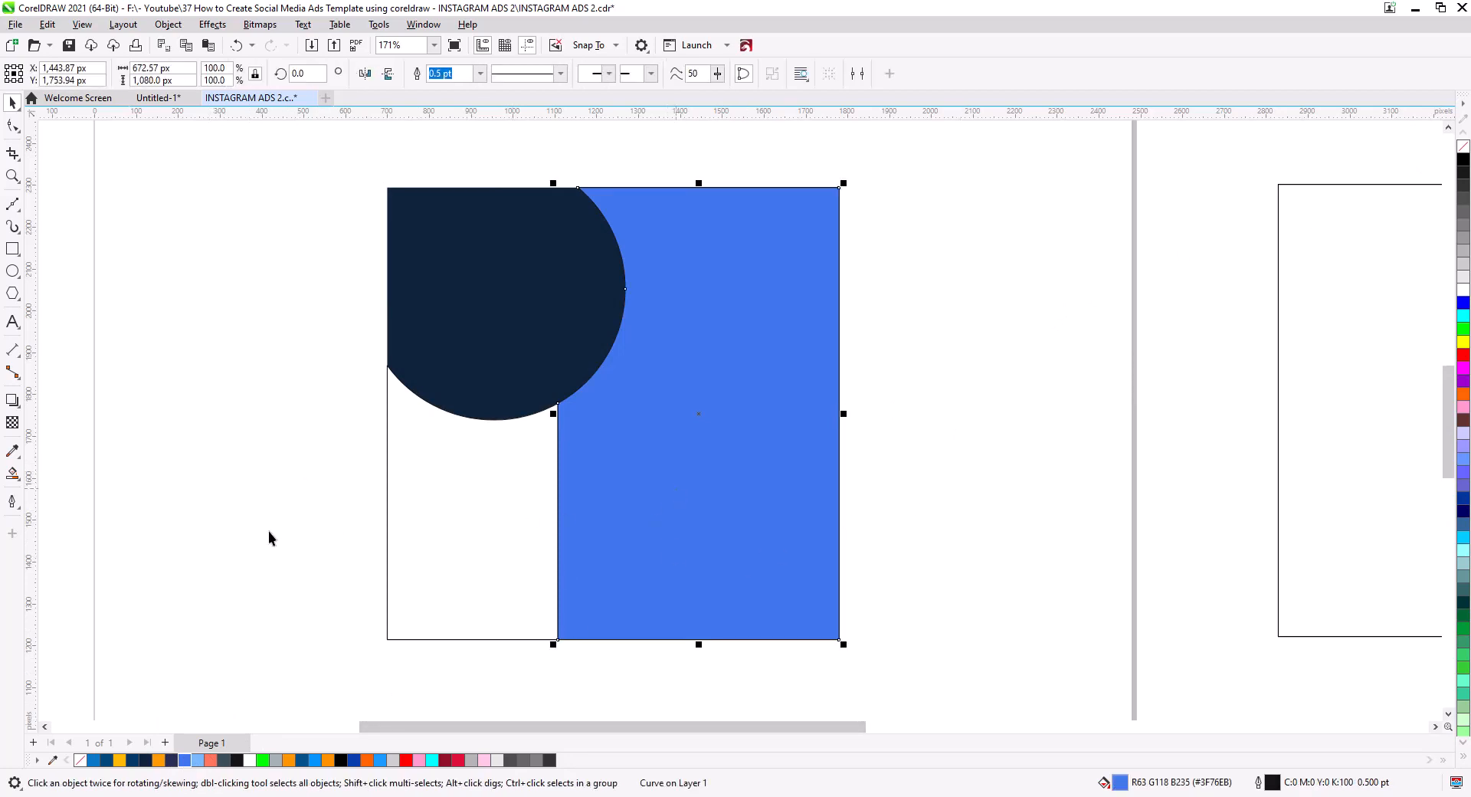
pyautogui.click(13, 477)
pyautogui.click(69, 473)
pyautogui.moveTo(570, 633); pyautogui.dragTo(804, 240)
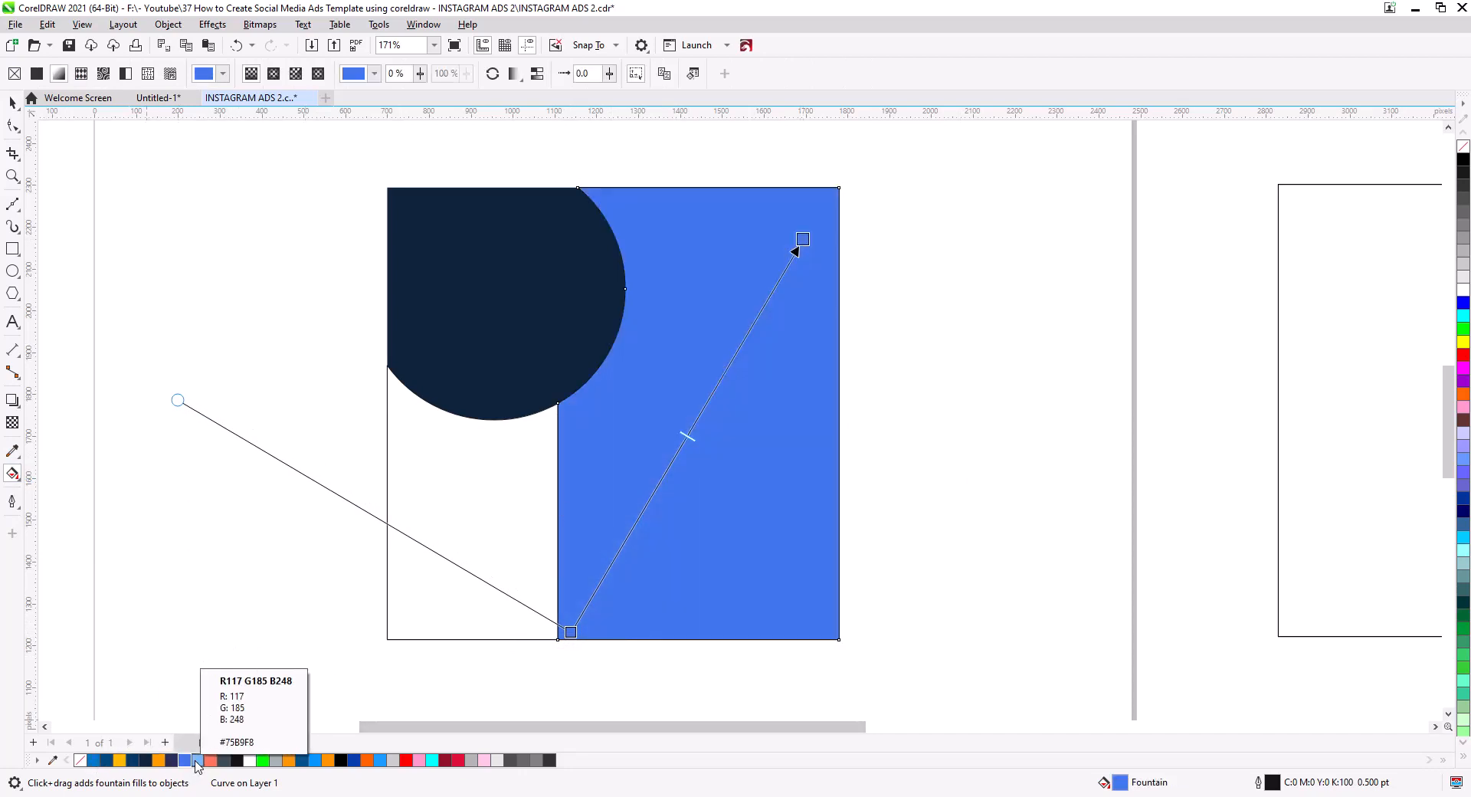
pyautogui.moveTo(198, 760); pyautogui.dragTo(823, 200)
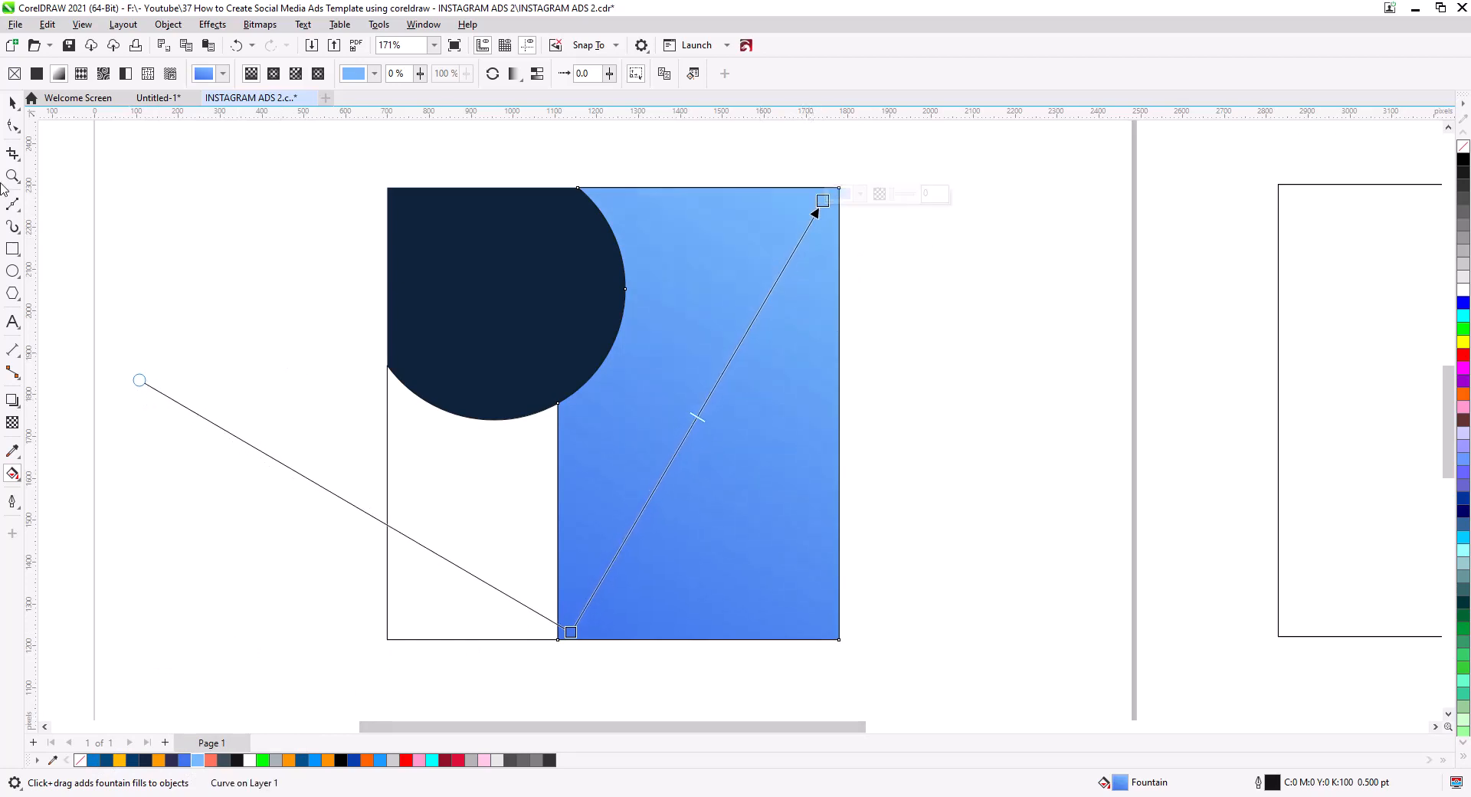
pyautogui.click(12, 102)
pyautogui.click(946, 524)
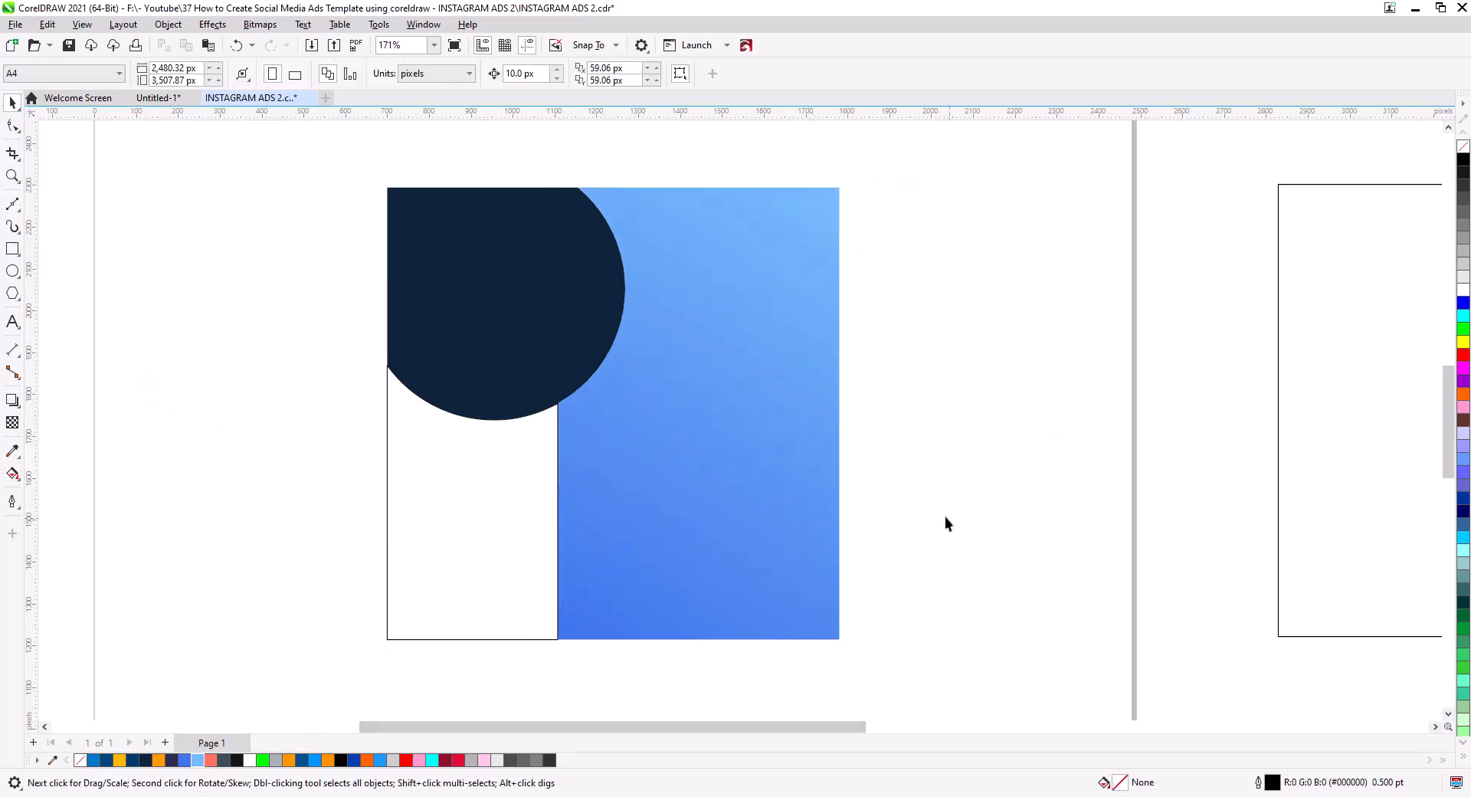
# - Extend the fountain fill's start handle beyond the piece's lower-left corner and set its colour to dark navy
pyautogui.moveTo(633, 461); pyautogui.dragTo(561, 462)
pyautogui.click(556, 578)
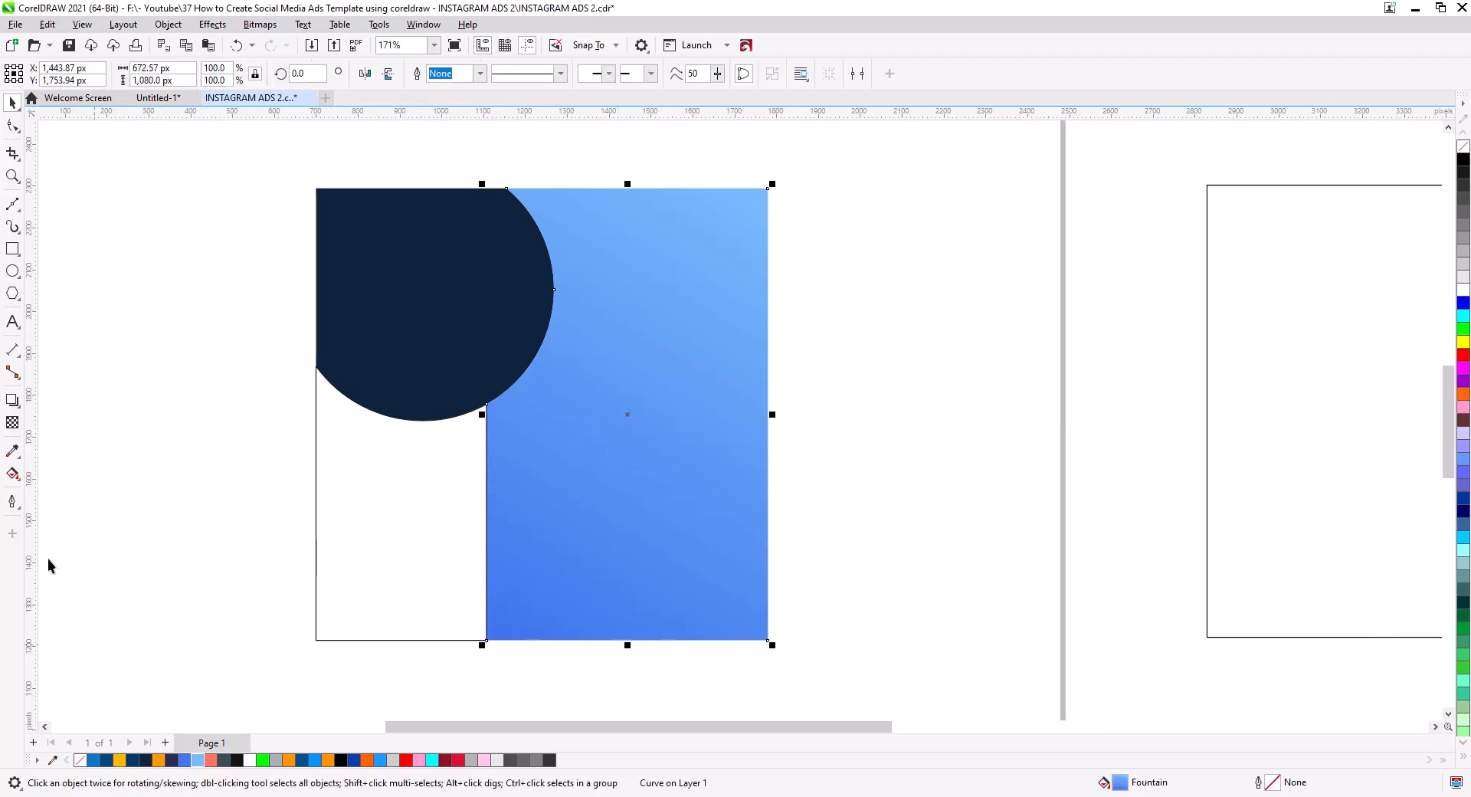
pyautogui.click(12, 474)
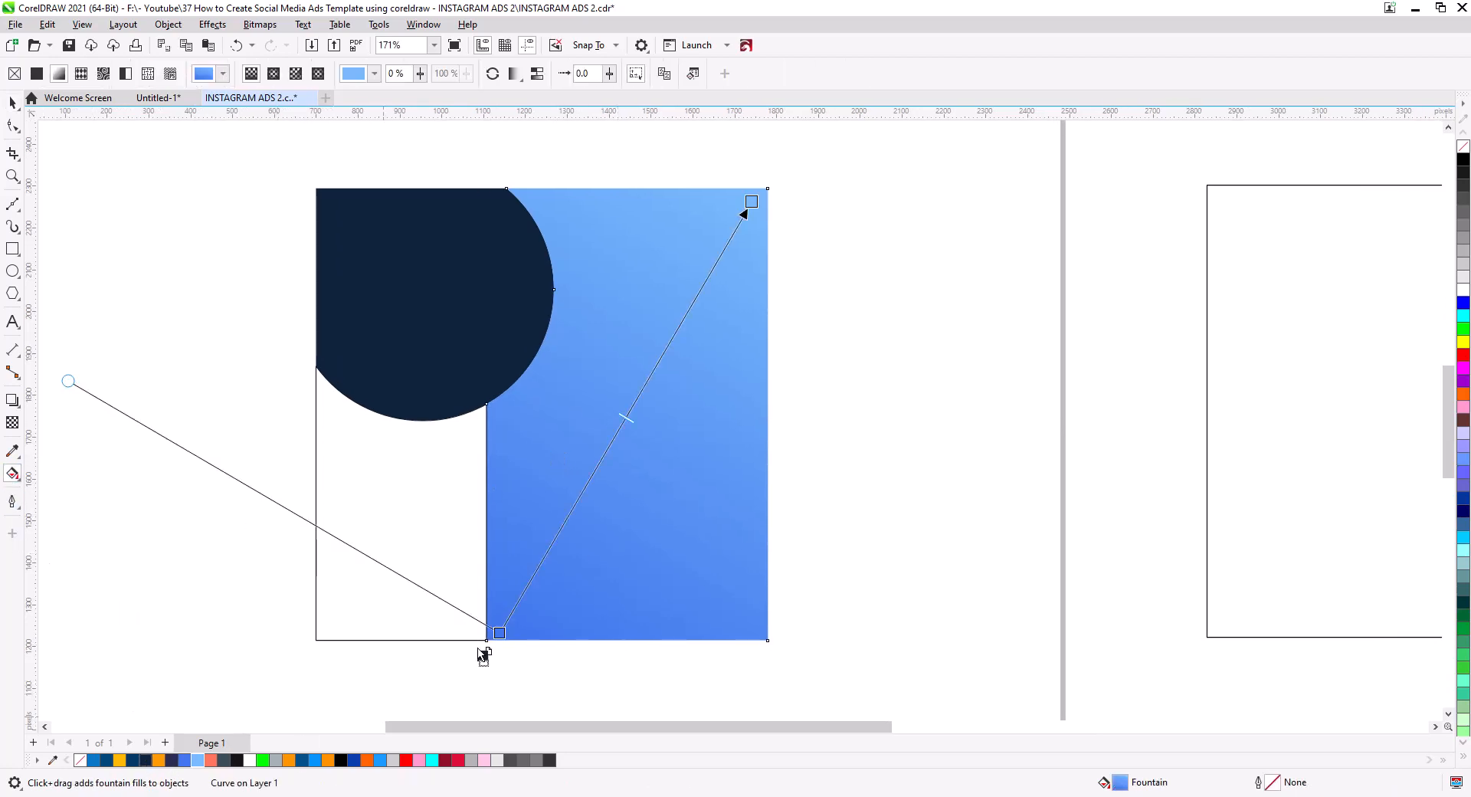
pyautogui.moveTo(478, 650); pyautogui.dragTo(457, 704)
pyautogui.scroll(-1, 675, 662)
pyautogui.moveTo(675, 663); pyautogui.dragTo(693, 565)
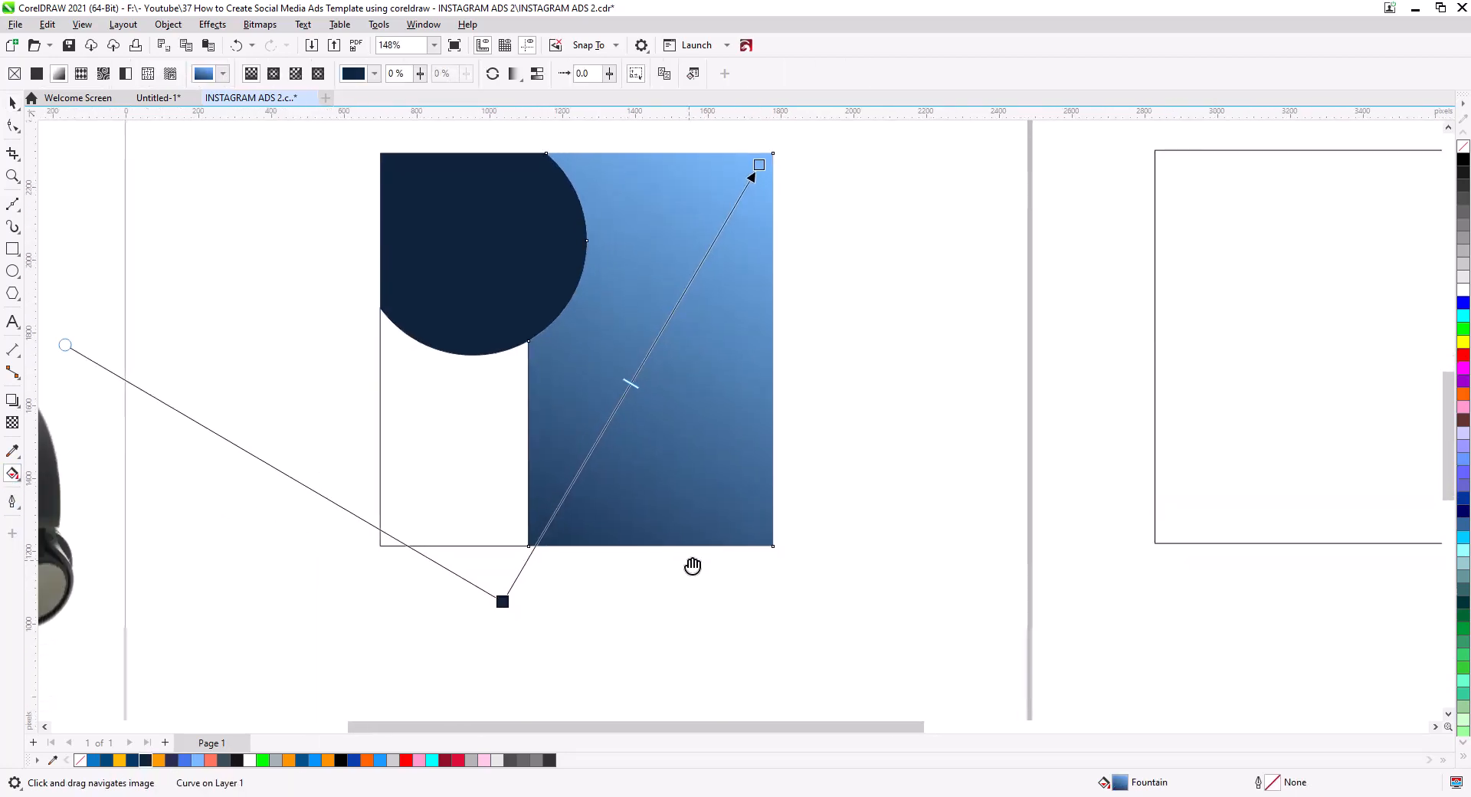
# - Change the fountain fill's start colour to a vivid, fully saturated violet-blue
pyautogui.click(496, 593)
pyautogui.click(514, 585)
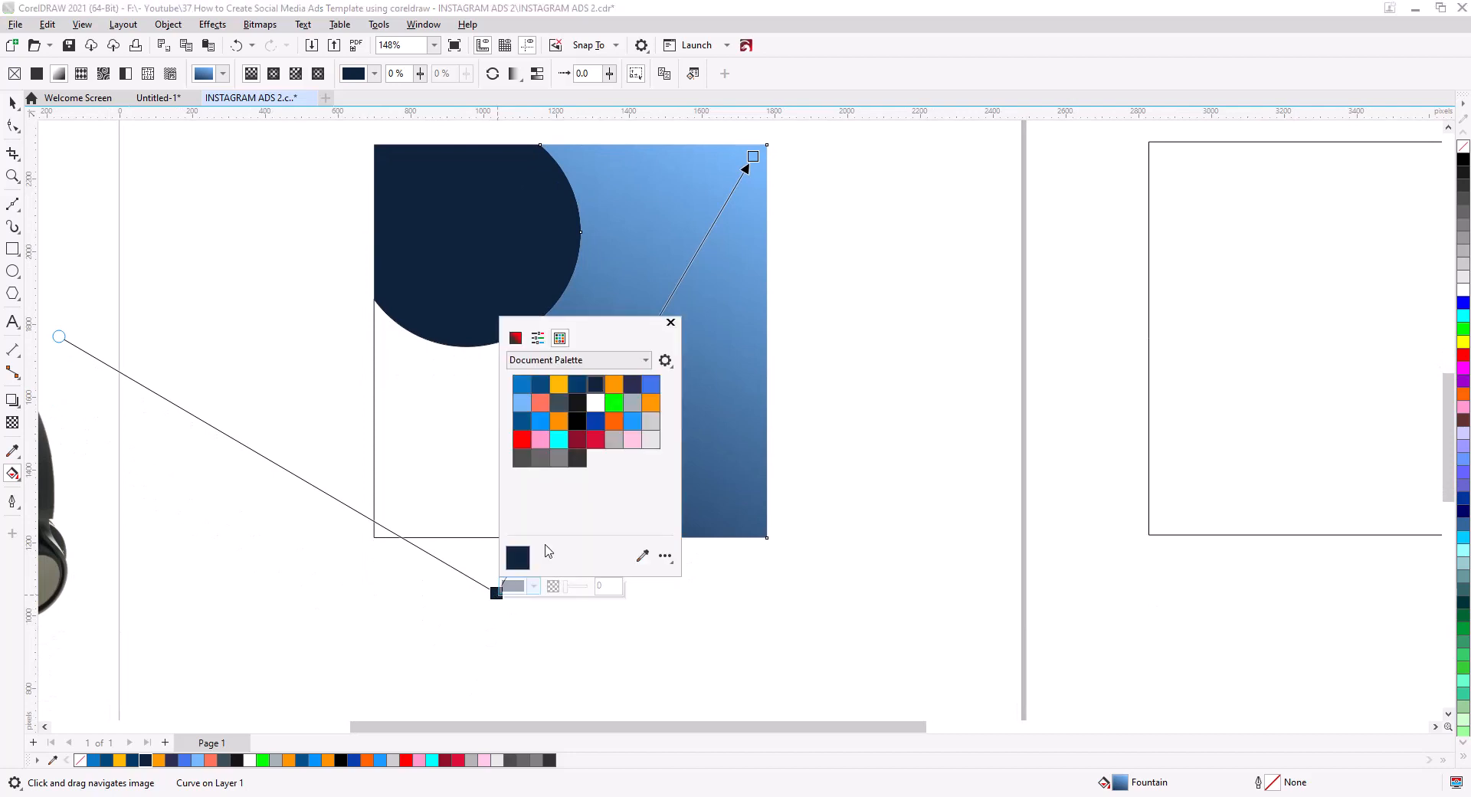
pyautogui.click(521, 342)
pyautogui.moveTo(622, 376); pyautogui.dragTo(938, 350)
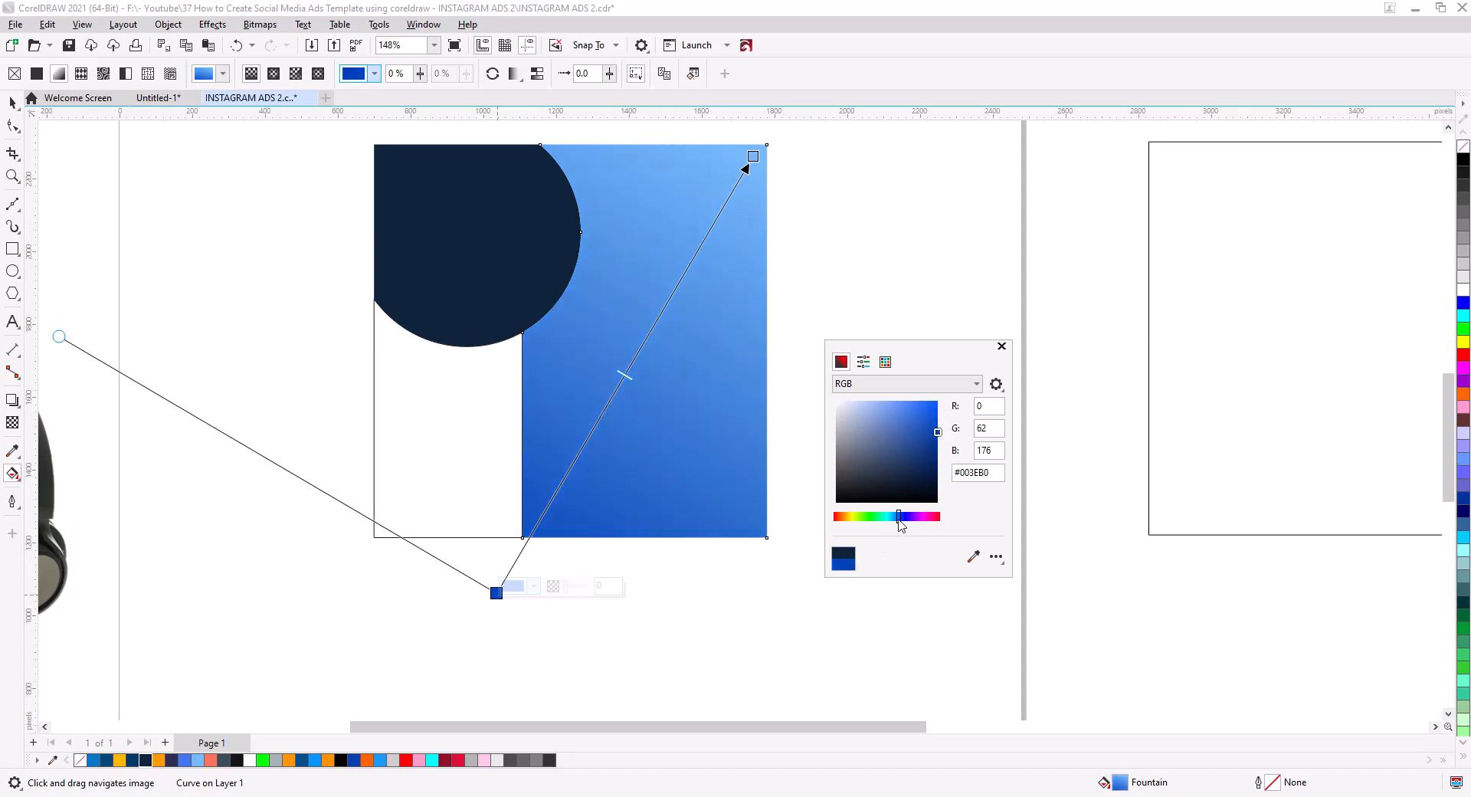
pyautogui.moveTo(901, 524); pyautogui.dragTo(905, 520)
pyautogui.moveTo(938, 431); pyautogui.dragTo(944, 412)
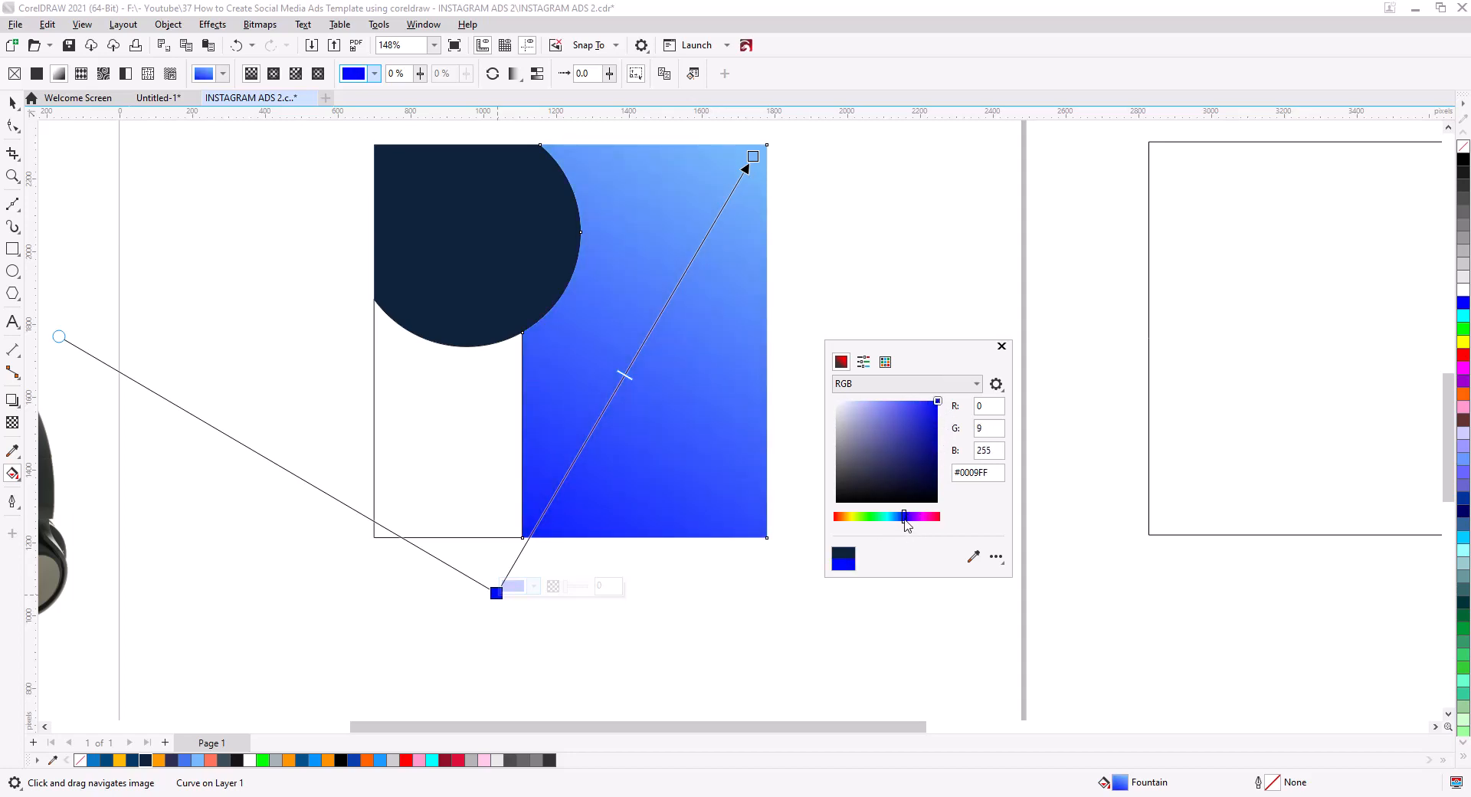
pyautogui.click(10, 104)
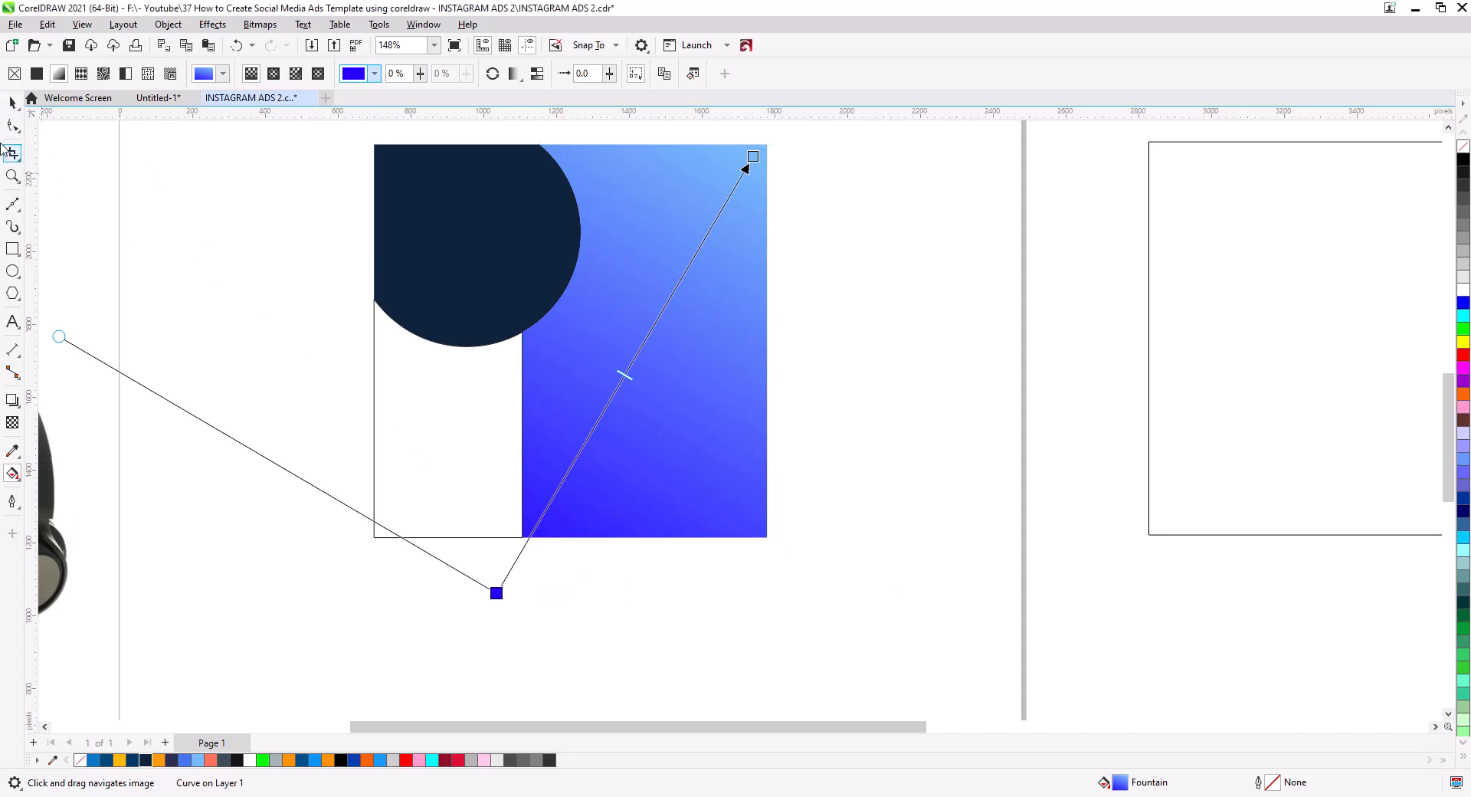
pyautogui.click(11, 104)
pyautogui.click(261, 491)
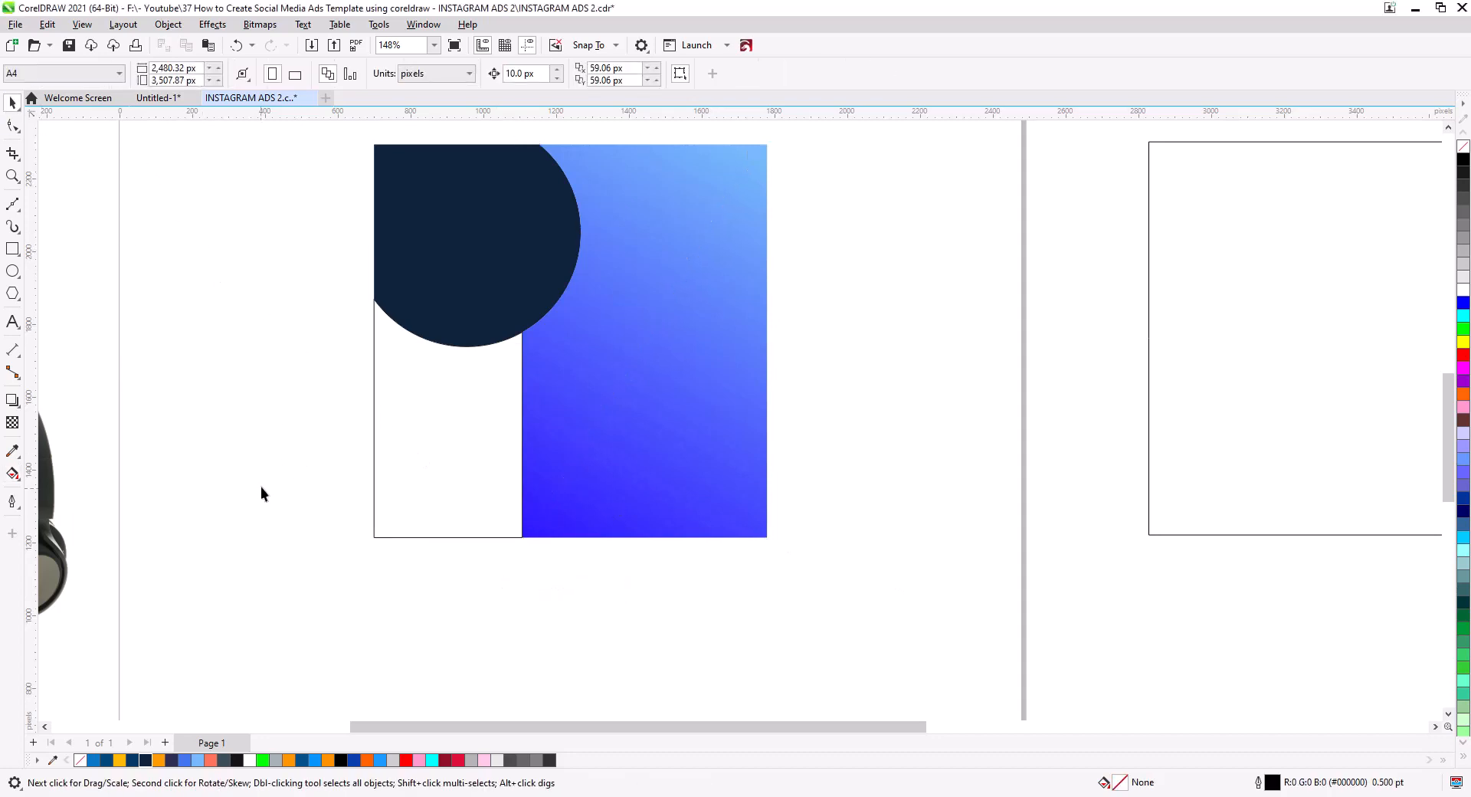
# - Draw a polygon about 168 by 160 px beside the design and set it to 6 sides
pyautogui.click(13, 292)
pyautogui.moveTo(810, 432); pyautogui.dragTo(882, 499)
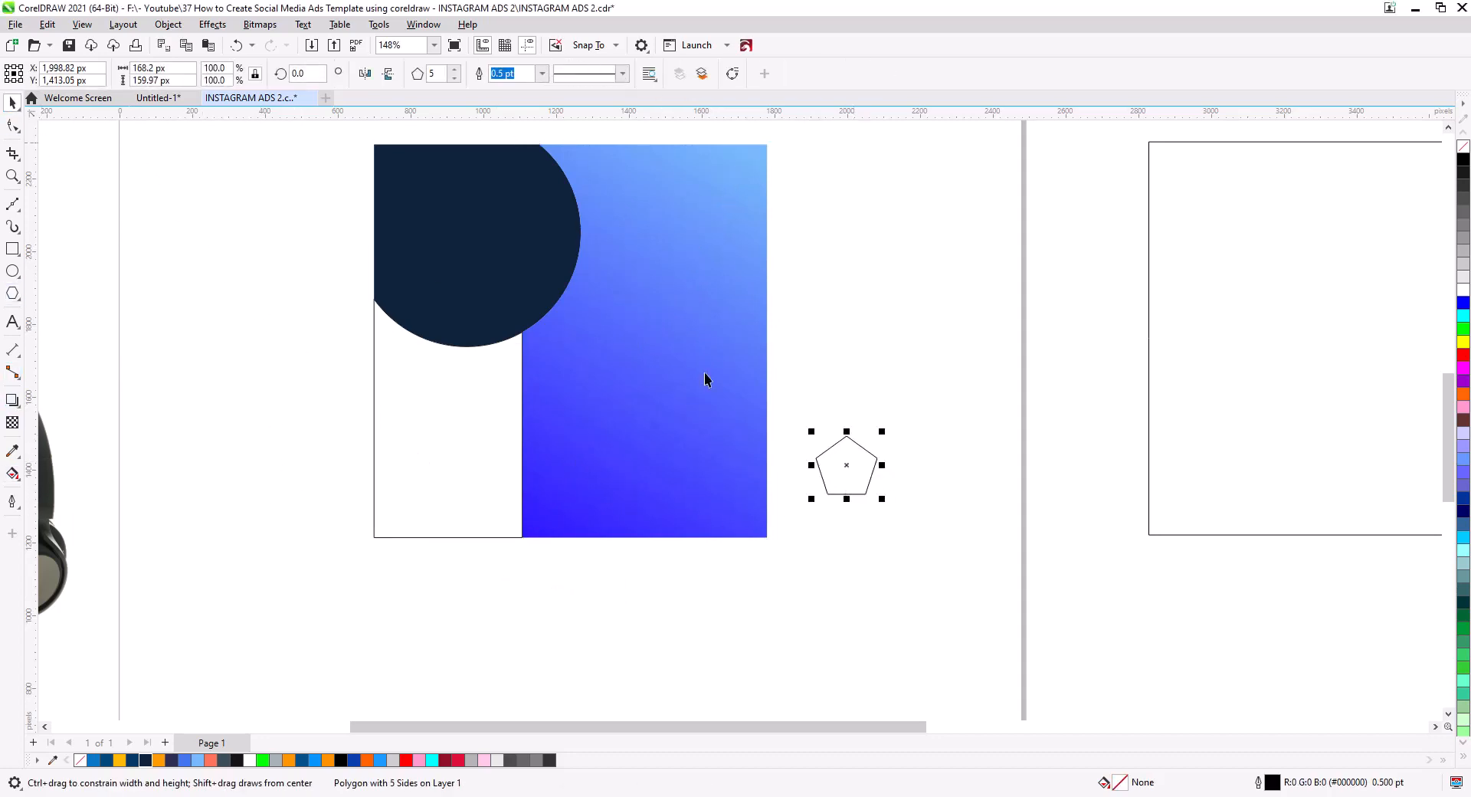
pyautogui.scroll(2, 831, 440)
pyautogui.click(455, 70)
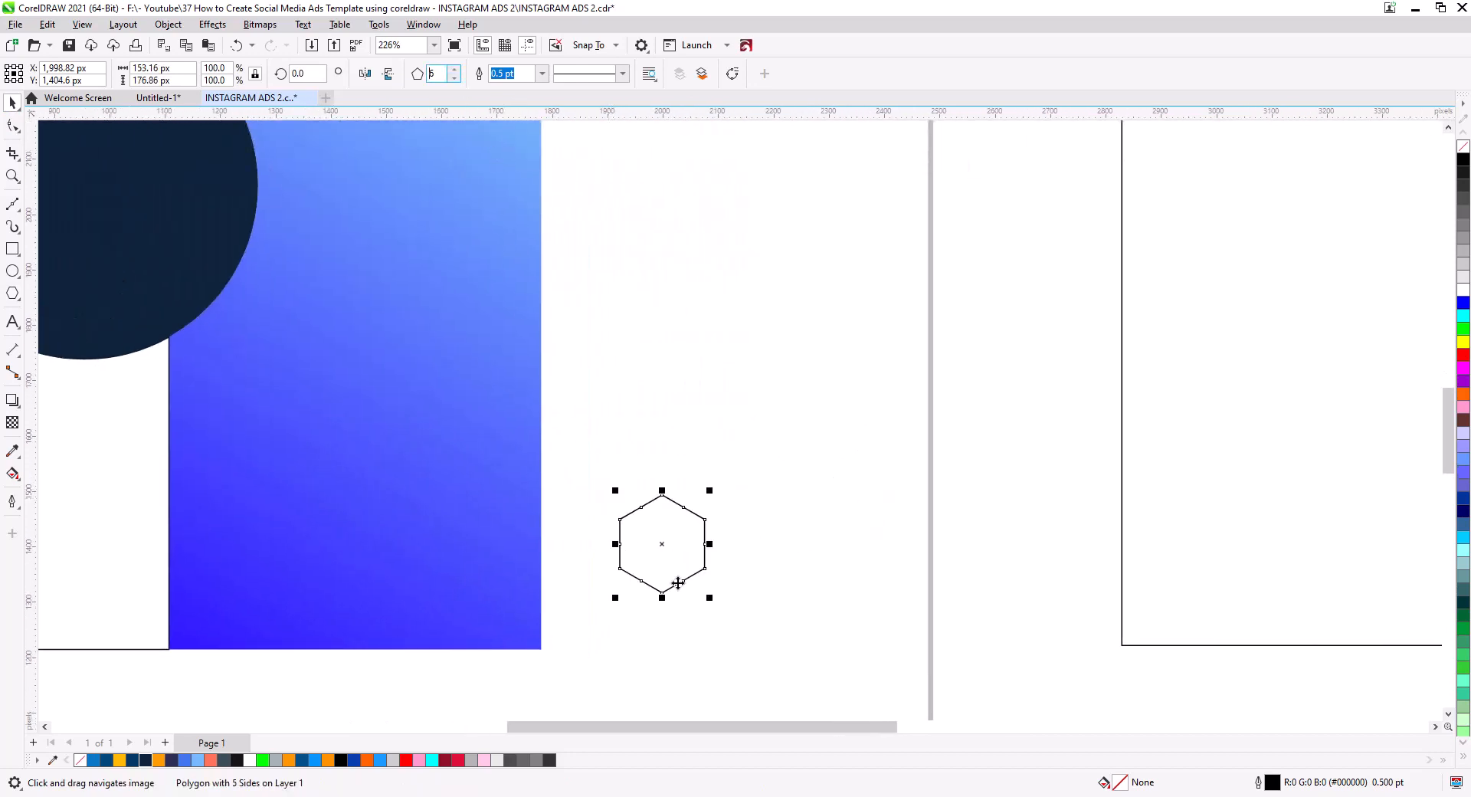
# - Move the hexagon upward and duplicate it to the right into an evenly spaced row of eight
pyautogui.moveTo(667, 547); pyautogui.dragTo(635, 442)
pyautogui.moveTo(635, 443); pyautogui.dragTo(739, 449)
pyautogui.click(755, 470)
pyautogui.hotkey('ctrl', 'r')
pyautogui.hotkey('ctrl', 'r')
pyautogui.hotkey('ctrl', 'r')
pyautogui.hotkey('ctrl', 'r')
pyautogui.hotkey('ctrl', 'r')
pyautogui.hotkey('ctrl', 'r')
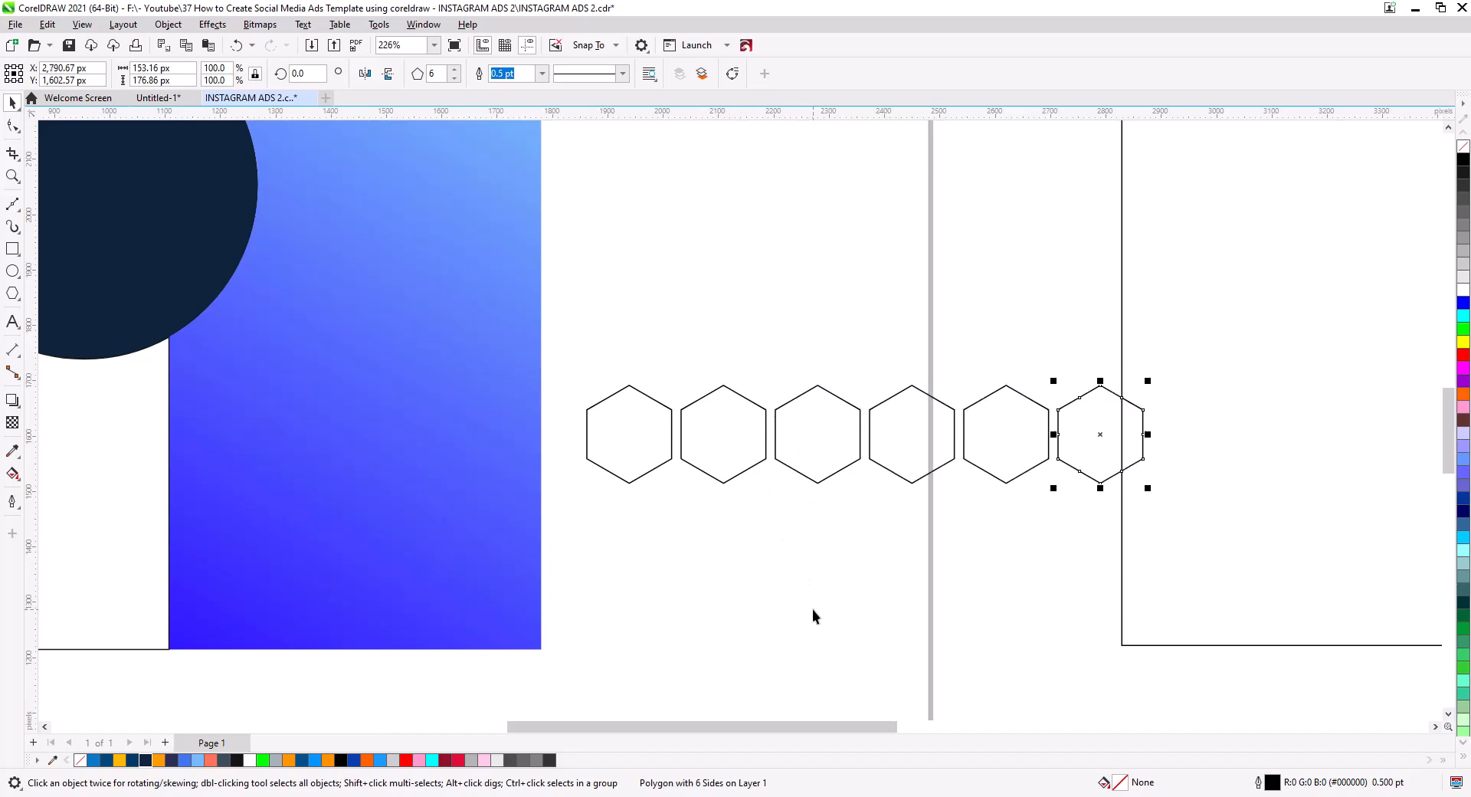
# - Select all eight hexagons and group them
pyautogui.click(570, 333)
pyautogui.moveTo(1353, 508); pyautogui.dragTo(1353, 509)
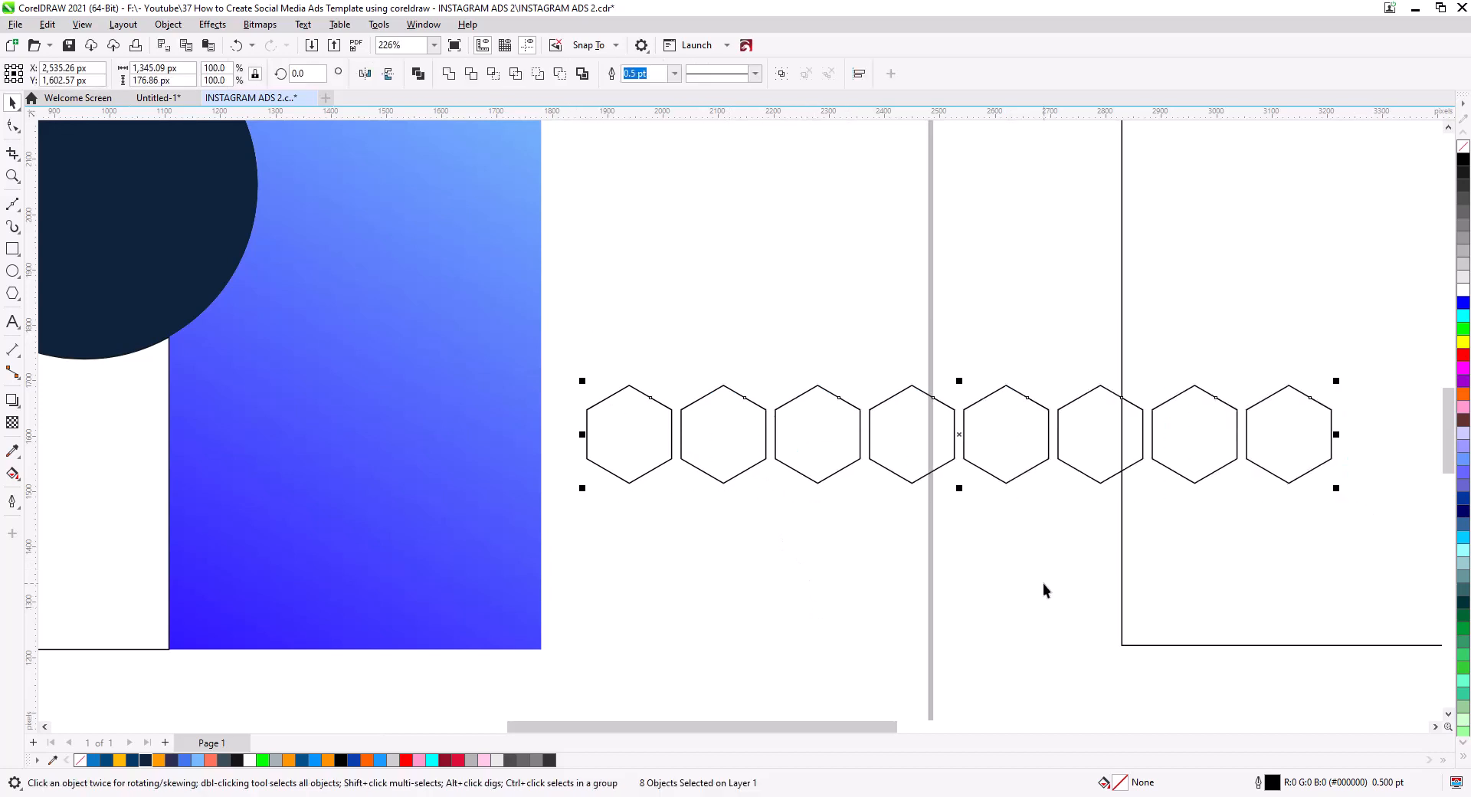
pyautogui.hotkey('ctrl', 'g')
# - Move the hexagon row over the lower part of the design and rotate it to about 326°
pyautogui.scroll(-2, 912, 557)
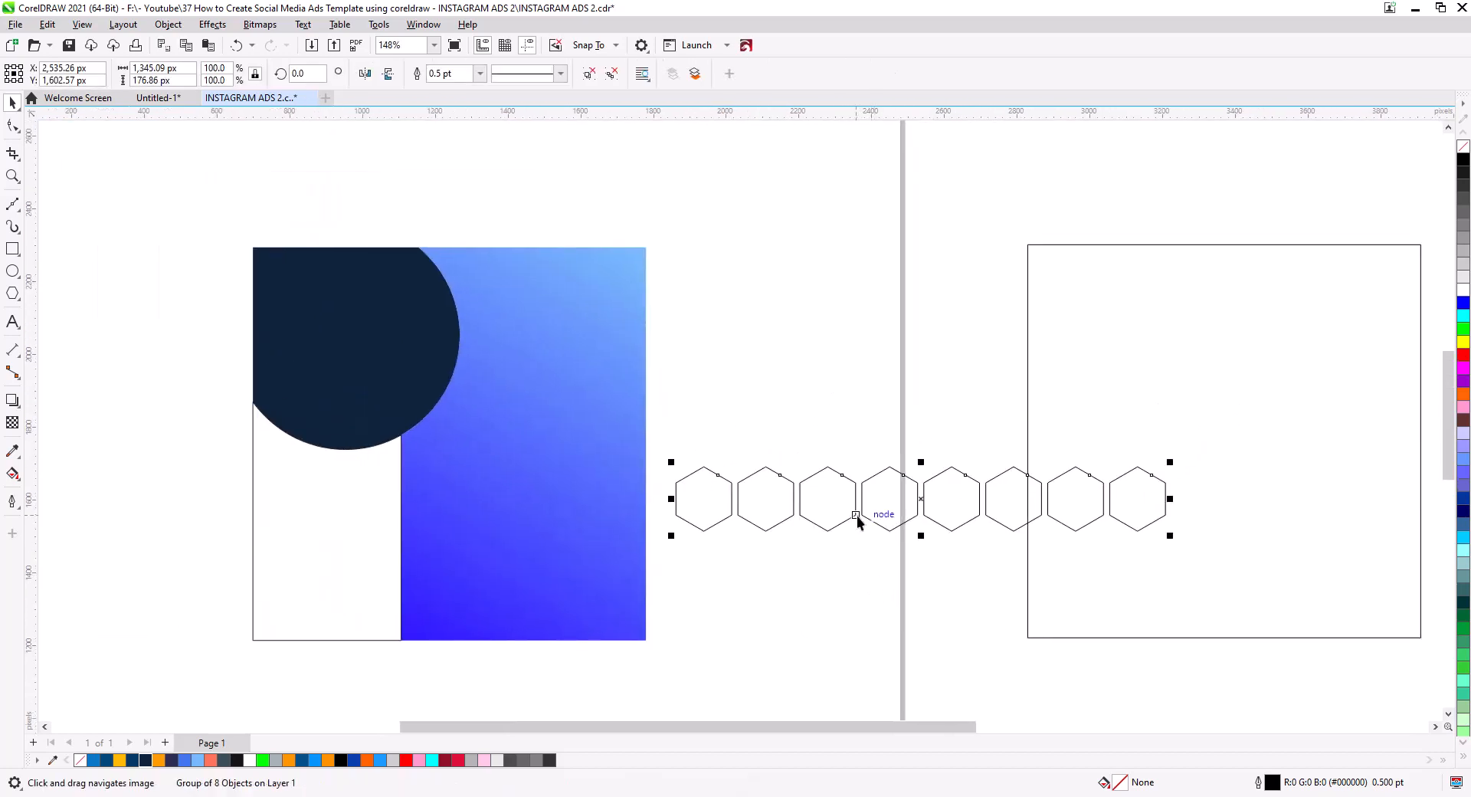
pyautogui.moveTo(860, 515); pyautogui.dragTo(535, 605)
pyautogui.click(535, 606)
pyautogui.moveTo(846, 628); pyautogui.dragTo(664, 699)
# - Copy the tilted hexagon row into an interlocking second row and repeat the pair until eight rows cover the design
pyautogui.moveTo(733, 679); pyautogui.dragTo(809, 604)
pyautogui.moveTo(691, 621); pyautogui.dragTo(613, 574)
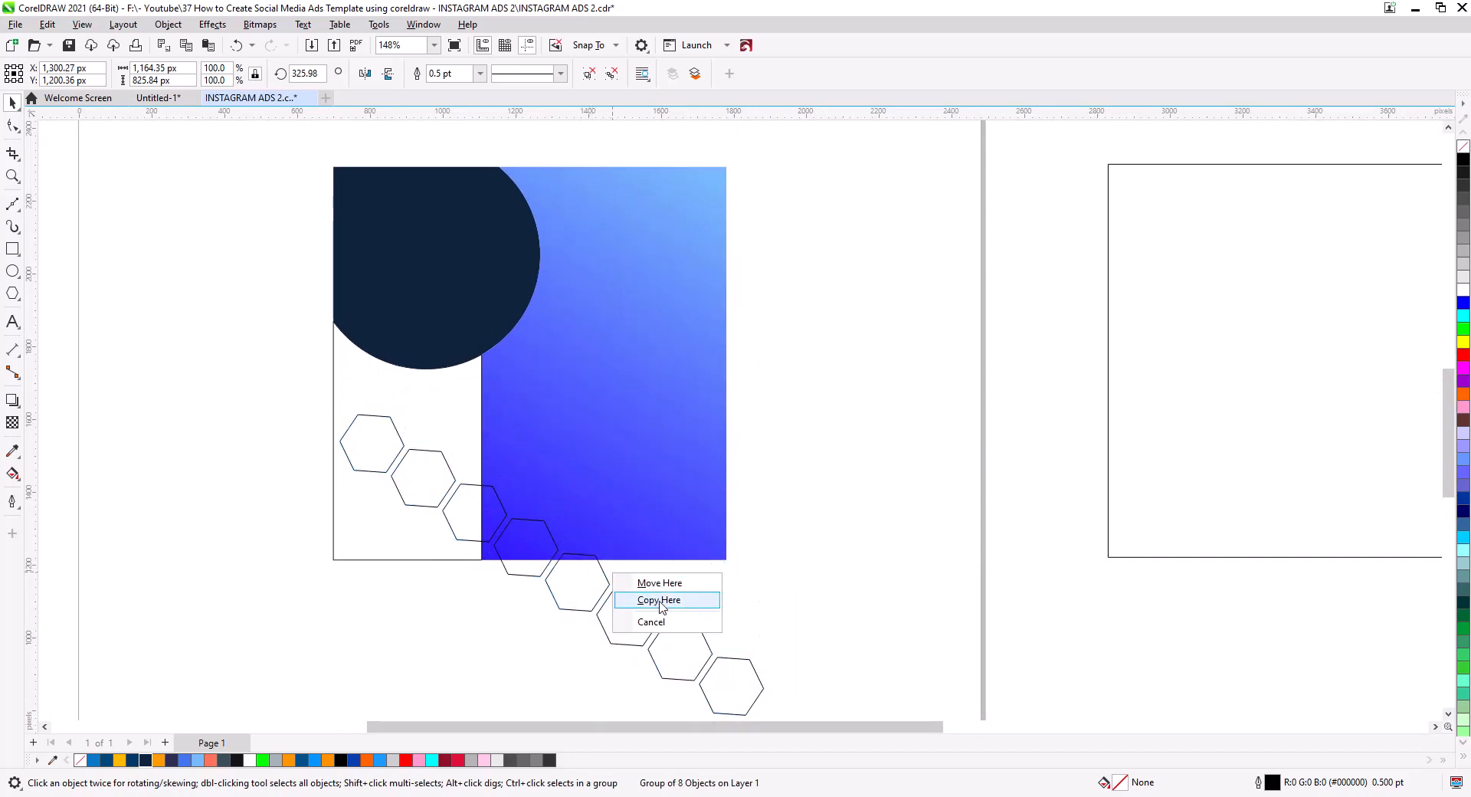
pyautogui.click(659, 601)
pyautogui.keyDown('shift'); pyautogui.click(619, 644); pyautogui.keyUp('shift')
pyautogui.moveTo(622, 646); pyautogui.dragTo(672, 549)
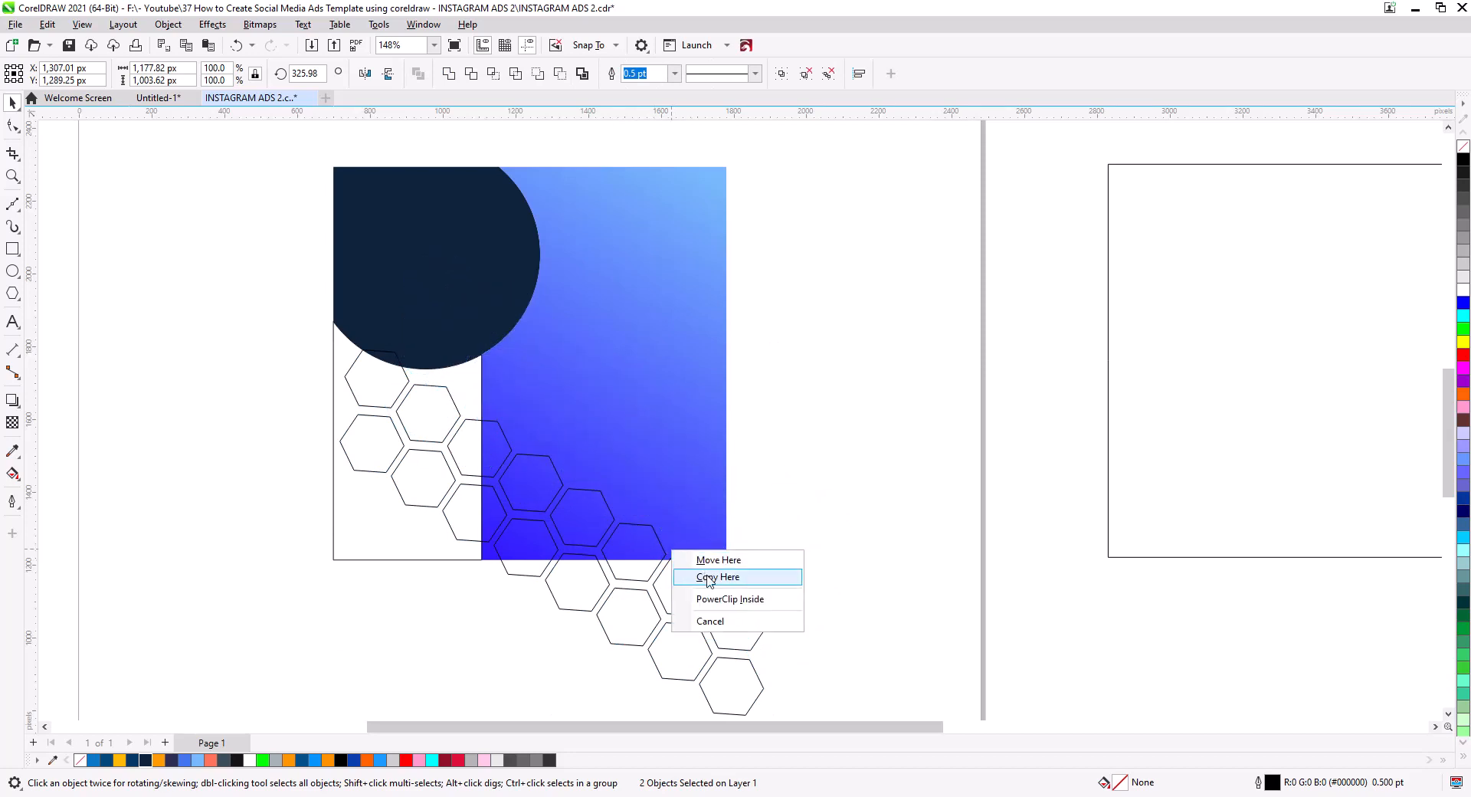
pyautogui.click(720, 578)
pyautogui.hotkey('ctrl', 'r')
pyautogui.hotkey('ctrl', 'r')
# - Select all eight hexagon rows, ungroup them and combine the hexagons into a single curve
pyautogui.scroll(-2, 918, 569)
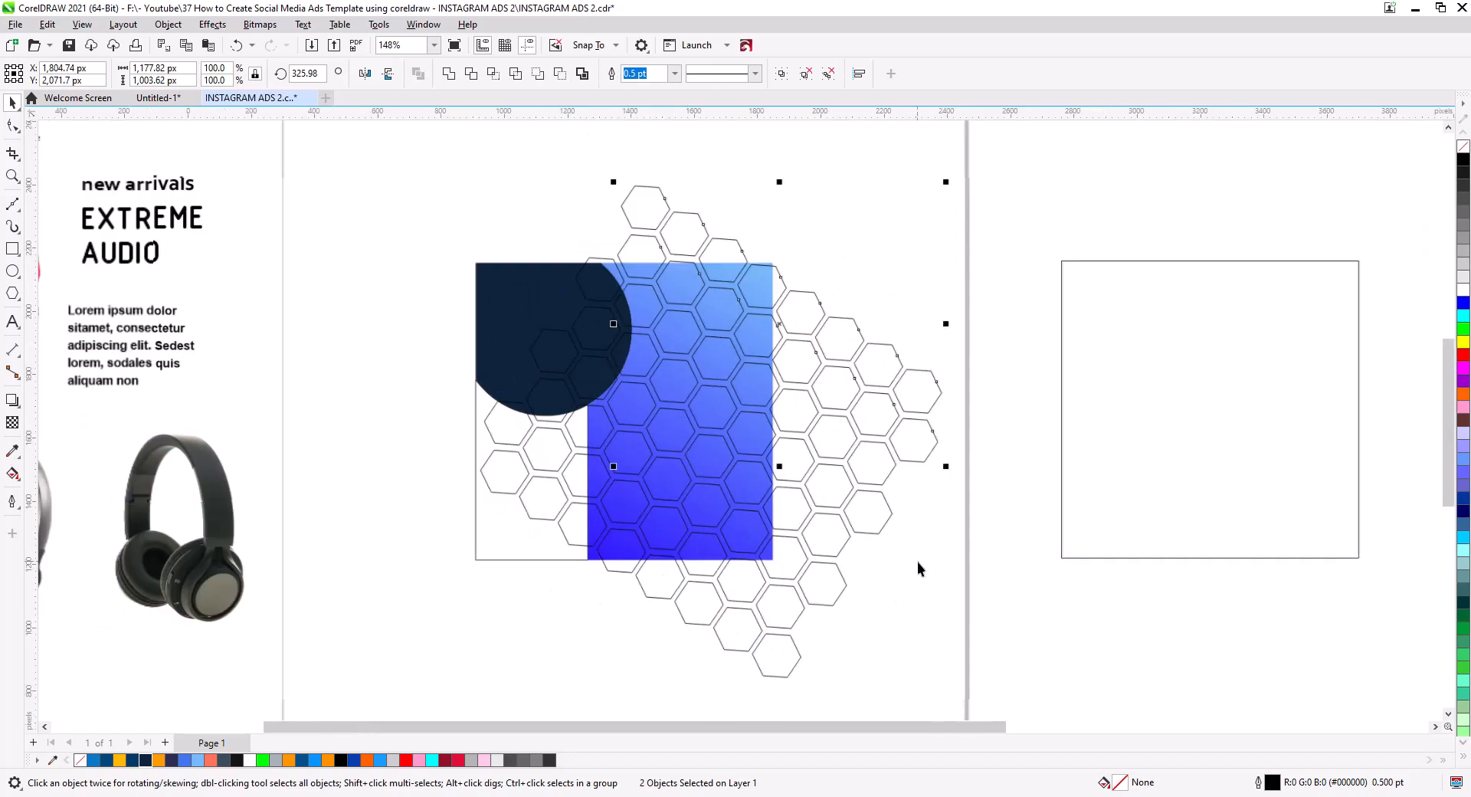
pyautogui.click(905, 387)
pyautogui.keyDown('shift'); pyautogui.click(846, 442); pyautogui.keyUp('shift')
pyautogui.keyDown('shift'); pyautogui.click(837, 489); pyautogui.keyUp('shift')
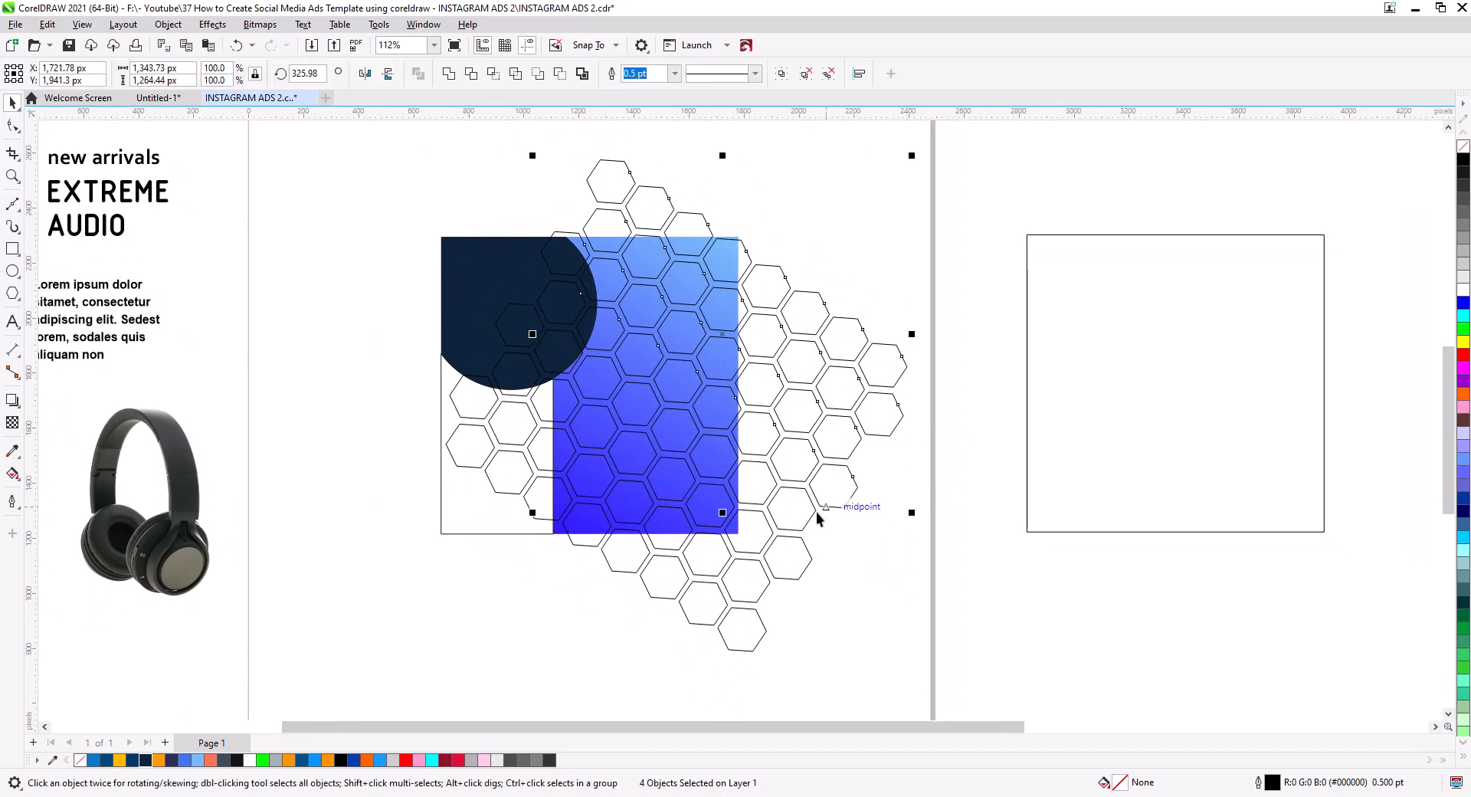
pyautogui.keyDown('shift'); pyautogui.click(800, 515); pyautogui.keyUp('shift')
pyautogui.keyDown('shift'); pyautogui.click(787, 562); pyautogui.keyUp('shift')
pyautogui.keyDown('shift'); pyautogui.click(755, 587); pyautogui.keyUp('shift')
pyautogui.keyDown('shift'); pyautogui.click(754, 631); pyautogui.keyUp('shift')
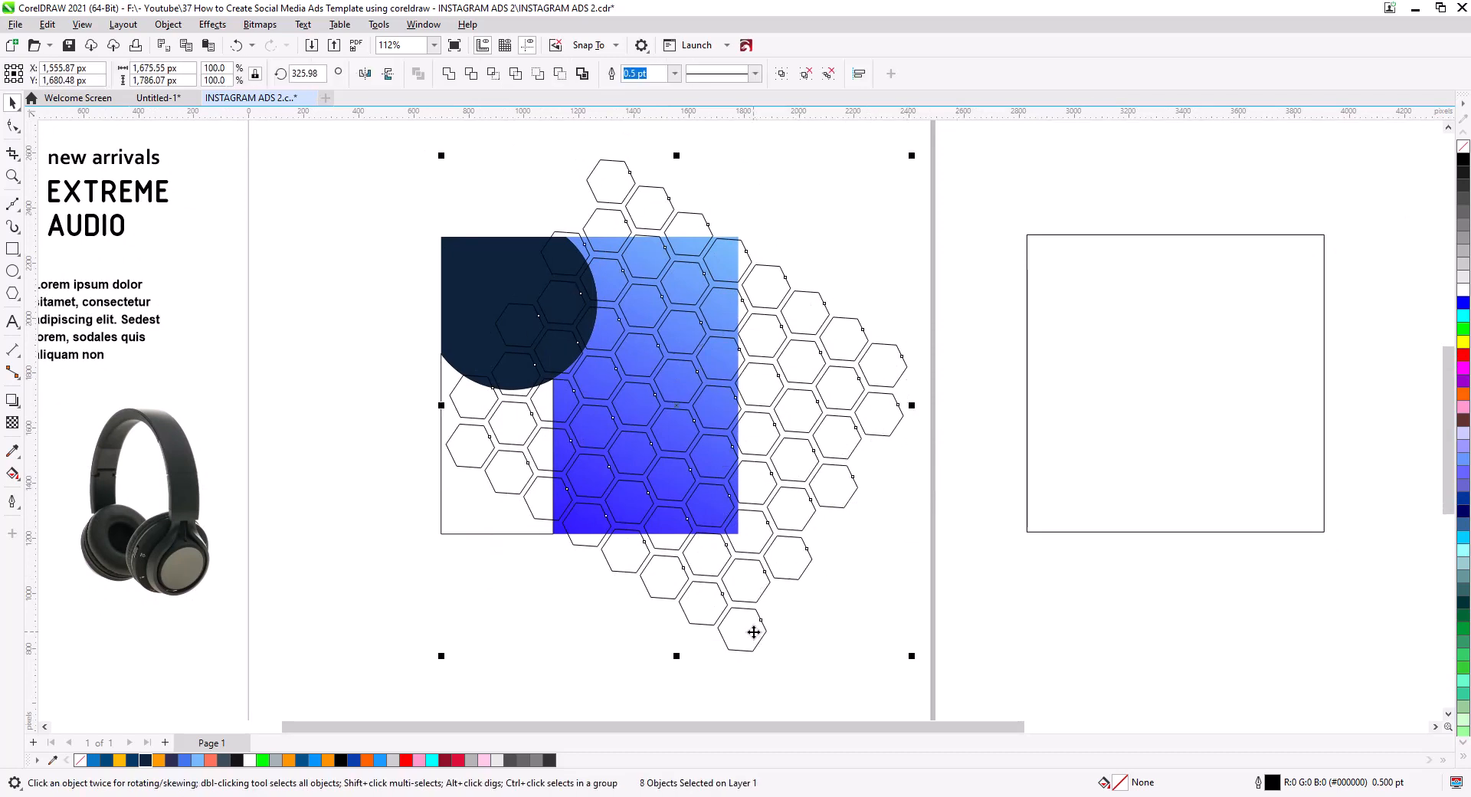
pyautogui.click(807, 74)
pyautogui.click(418, 73)
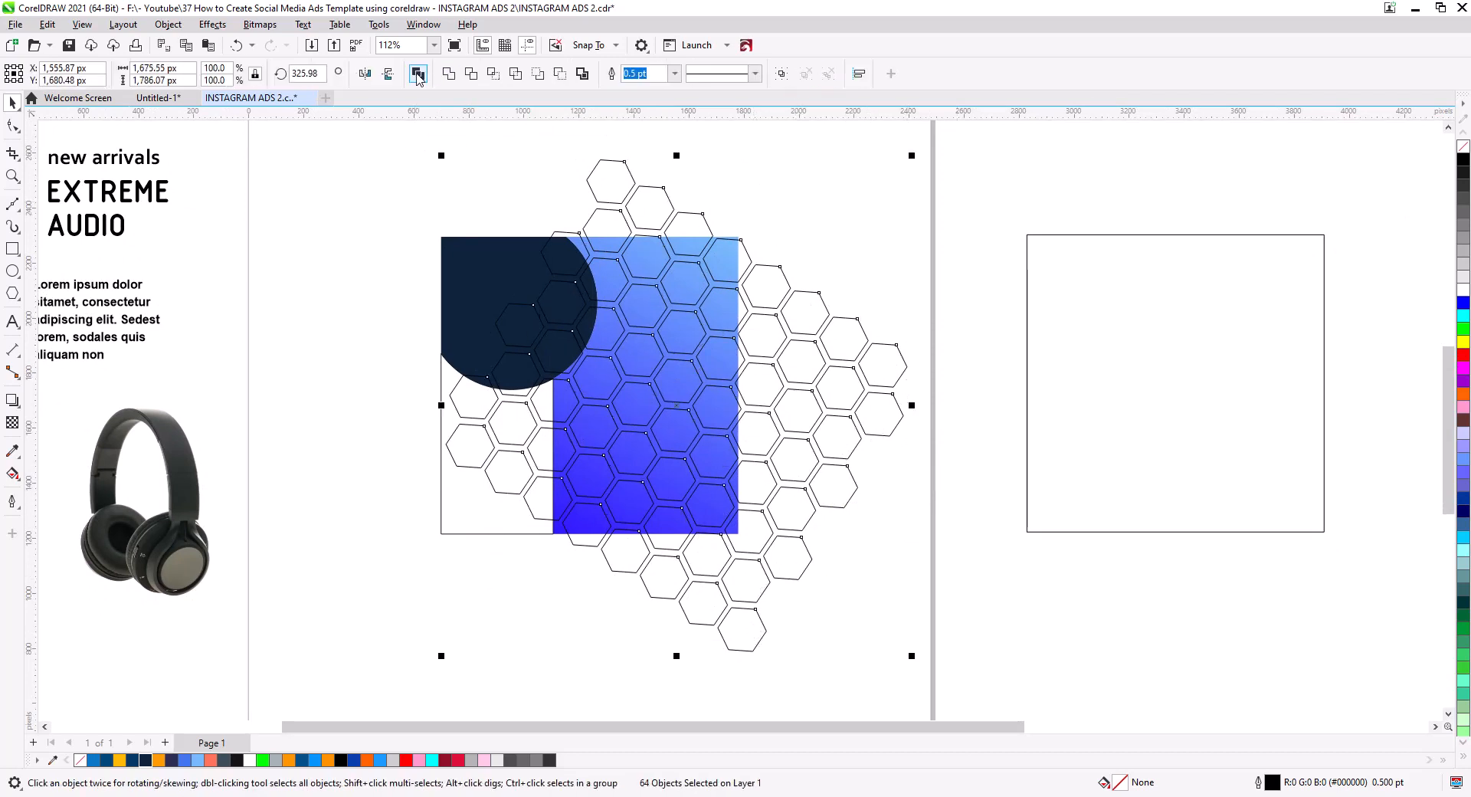
# - Rotate the combined hexagon pattern by about 2.7° to level the hexagons' horizontal edges
pyautogui.scroll(5, 817, 341)
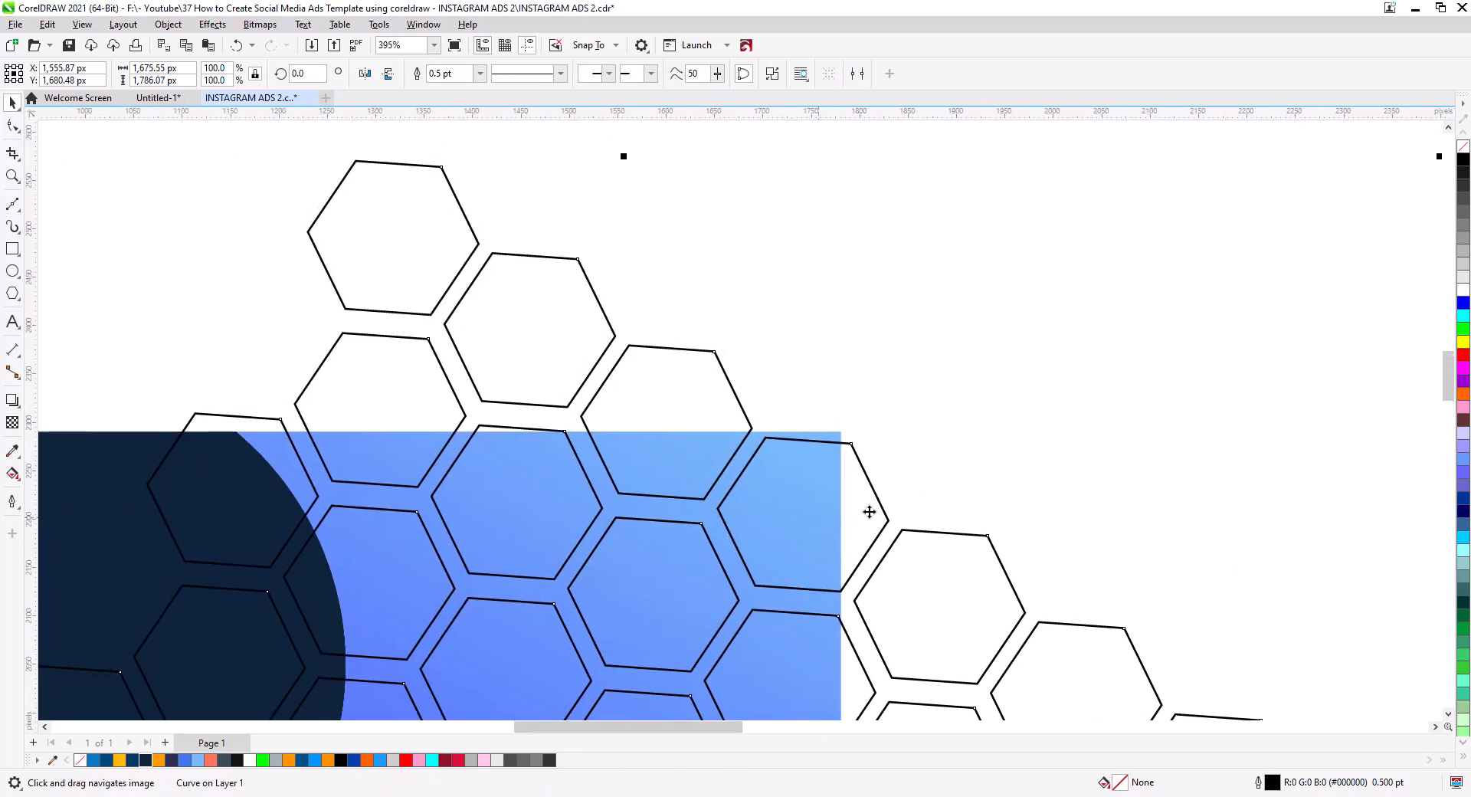
pyautogui.scroll(-3, 459, 249)
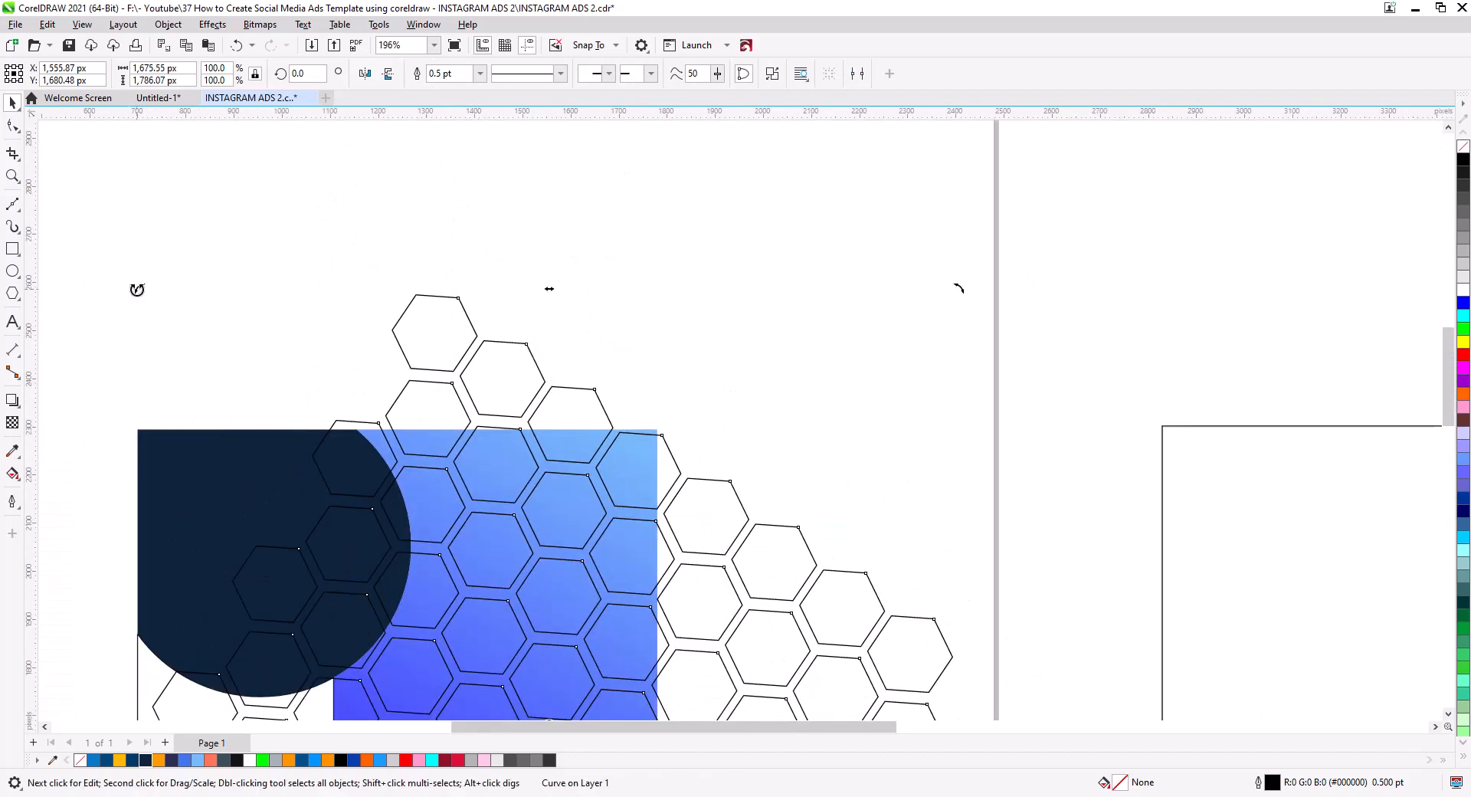
pyautogui.moveTo(136, 289); pyautogui.dragTo(115, 306)
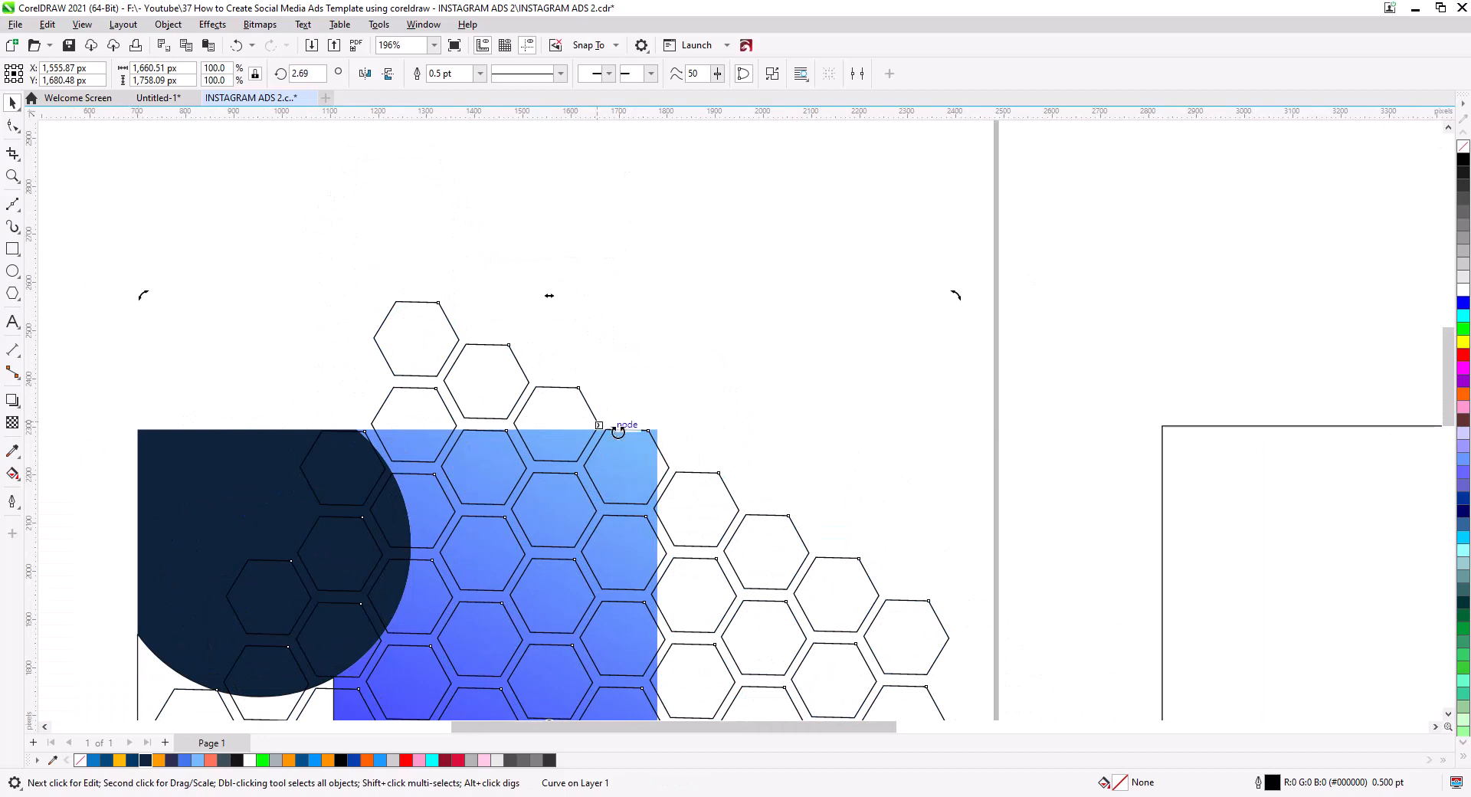
# - Shift the combined hexagon pattern left to about X 1,492 px, Y 1,683 px over the design
pyautogui.scroll(2, 619, 431)
pyautogui.scroll(-4, 634, 437)
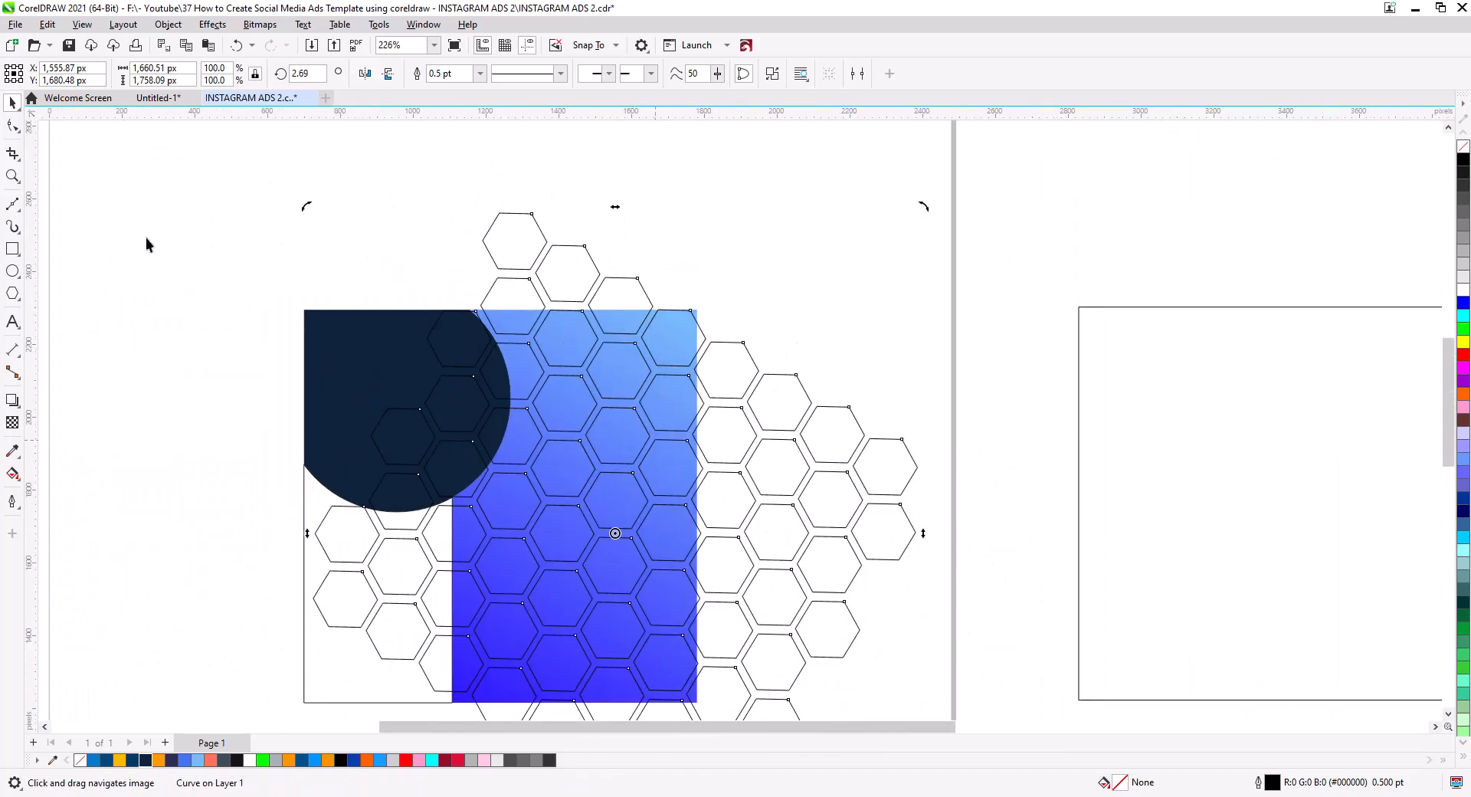
pyautogui.click(264, 191)
pyautogui.moveTo(750, 388); pyautogui.dragTo(727, 388)
pyautogui.moveTo(757, 512); pyautogui.dragTo(755, 452)
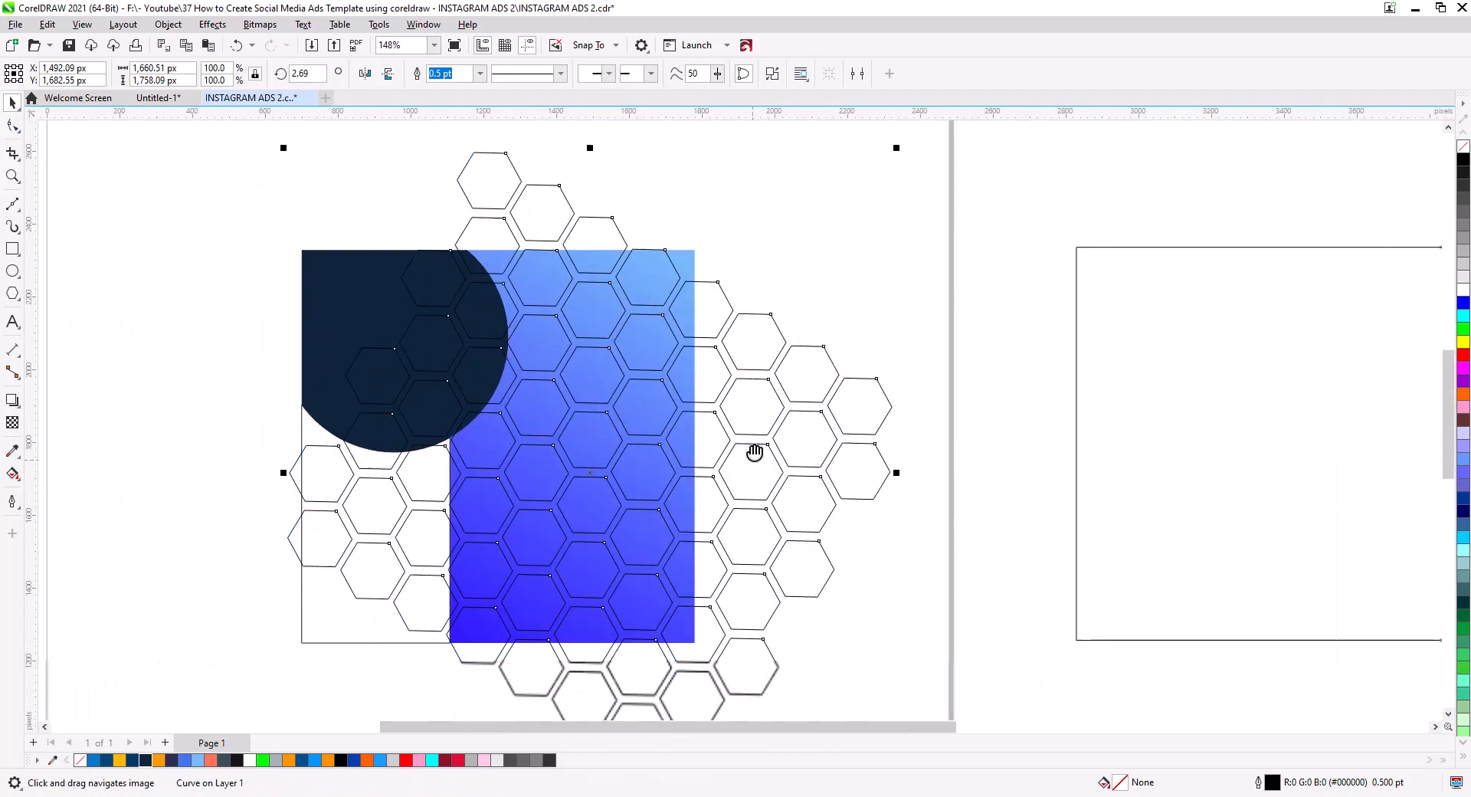
# - Fill the hexagon pattern with blue #0095FF and remove its outline
pyautogui.scroll(-1, 707, 534)
pyautogui.click(316, 760)
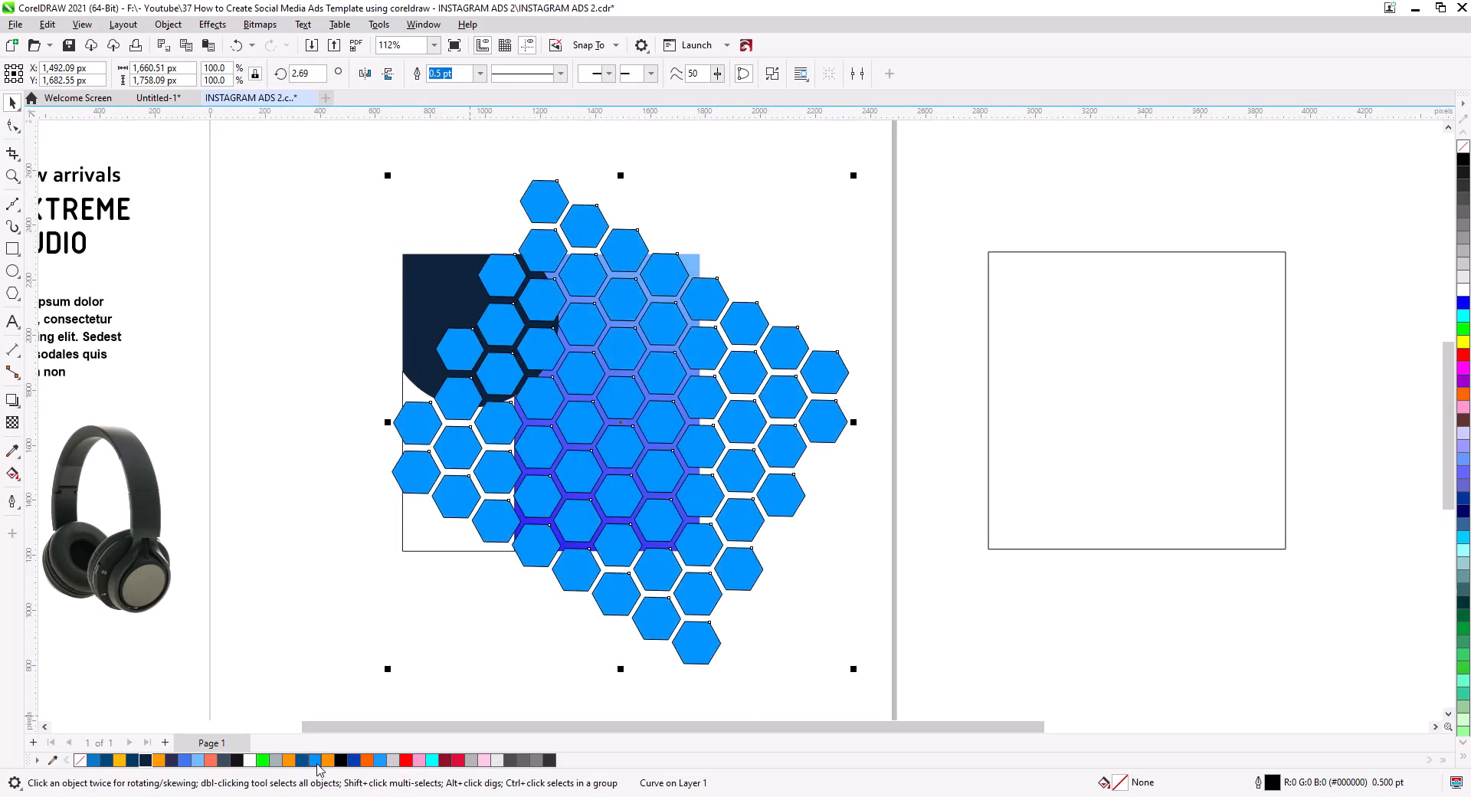
pyautogui.rightClick(1463, 150)
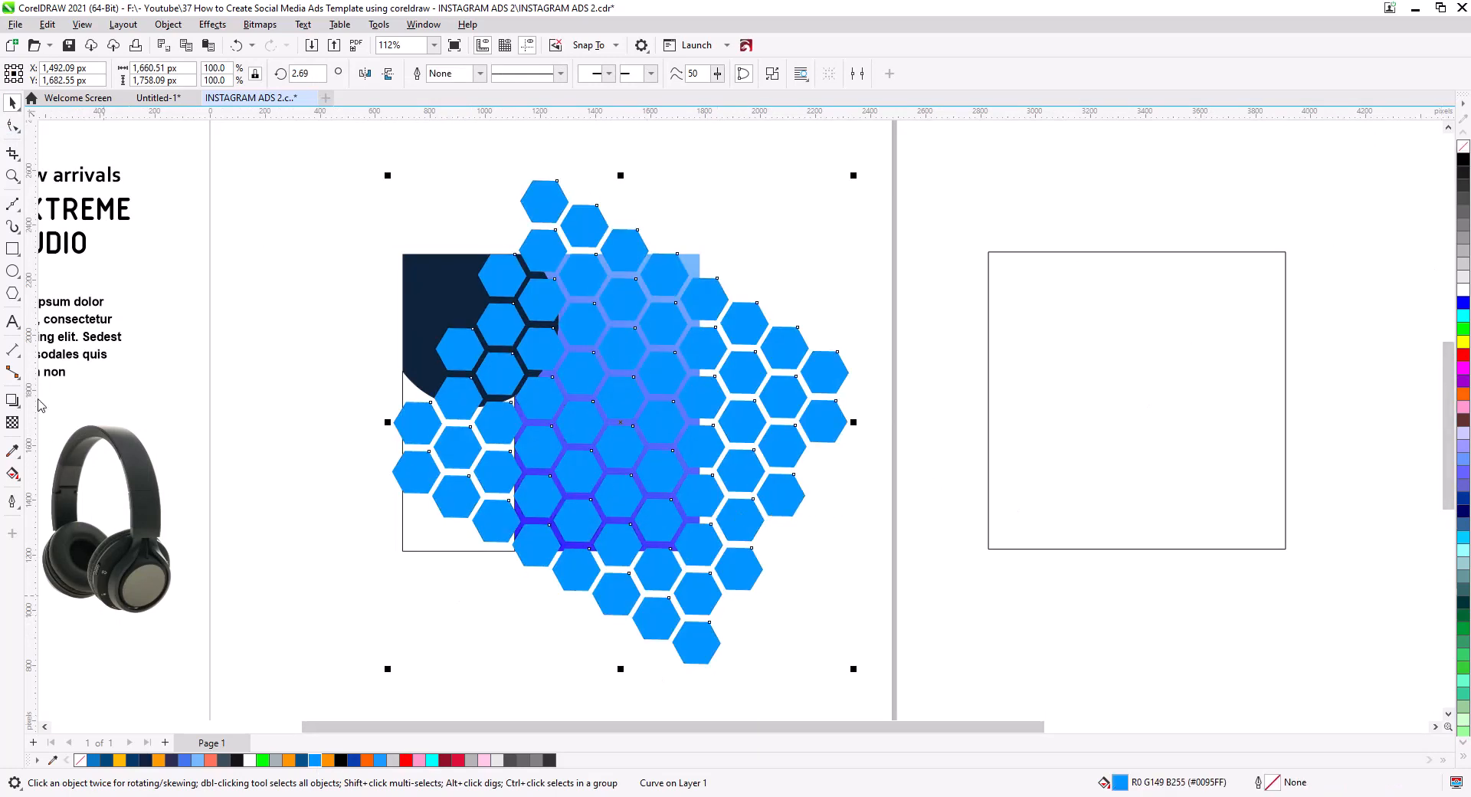
# - Apply a linear transparency to the hexagon pattern, fading diagonally from its lower-left area to its upper-right area
pyautogui.click(12, 423)
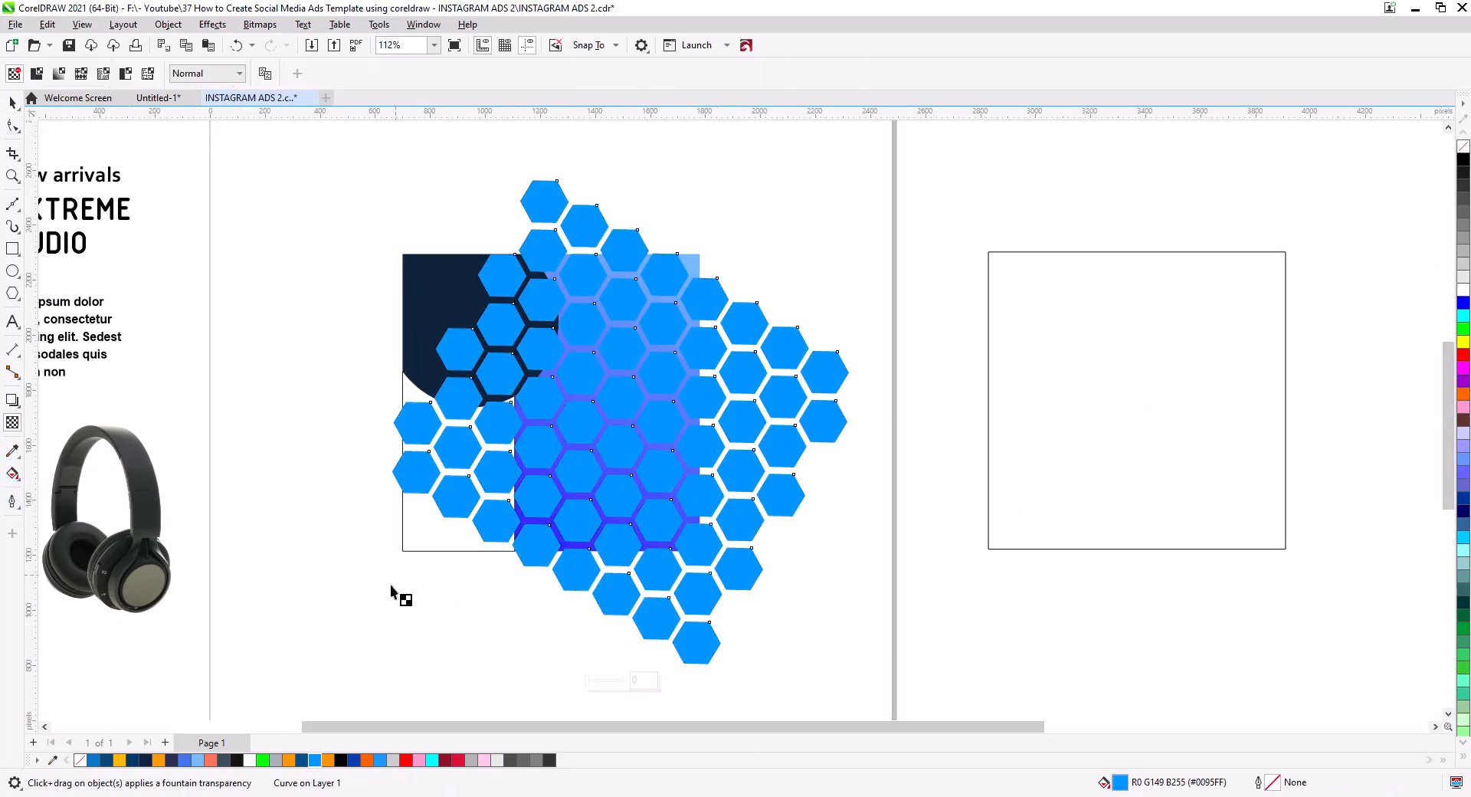
pyautogui.moveTo(484, 651); pyautogui.dragTo(741, 314)
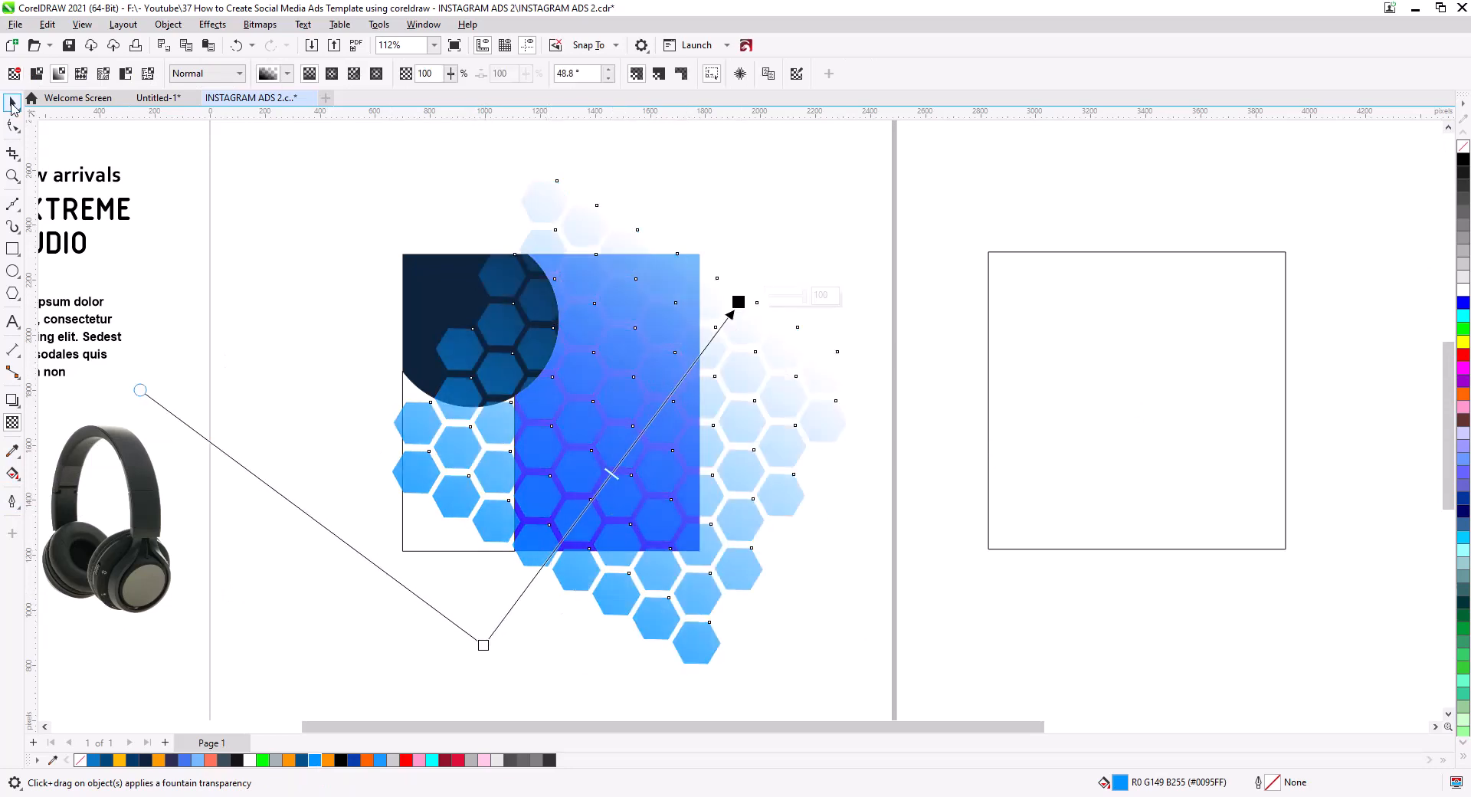
pyautogui.click(12, 102)
# - PowerClip the transparent hexagon pattern inside the blue gradient panel
pyautogui.scroll(2, 651, 368)
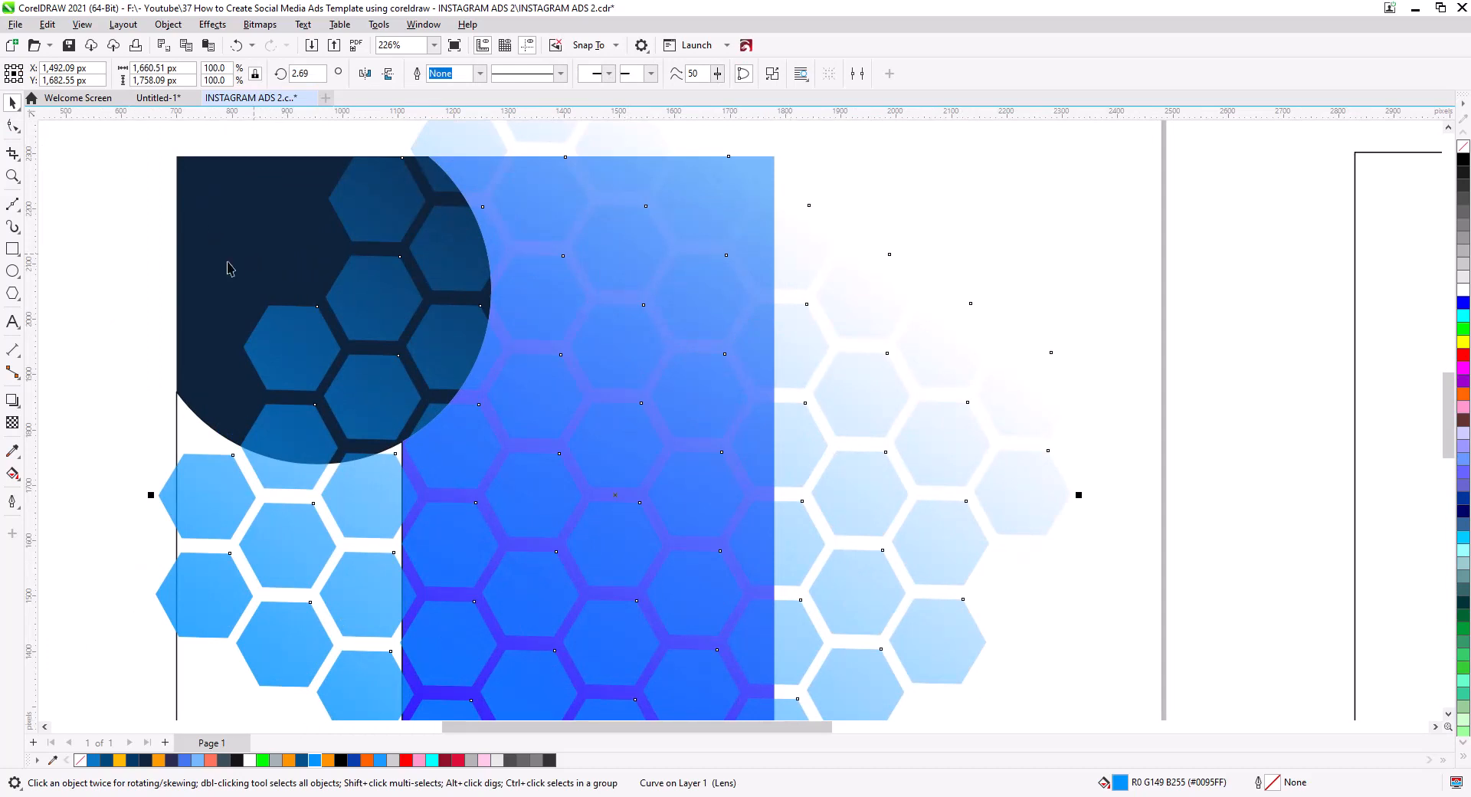
pyautogui.click(211, 24)
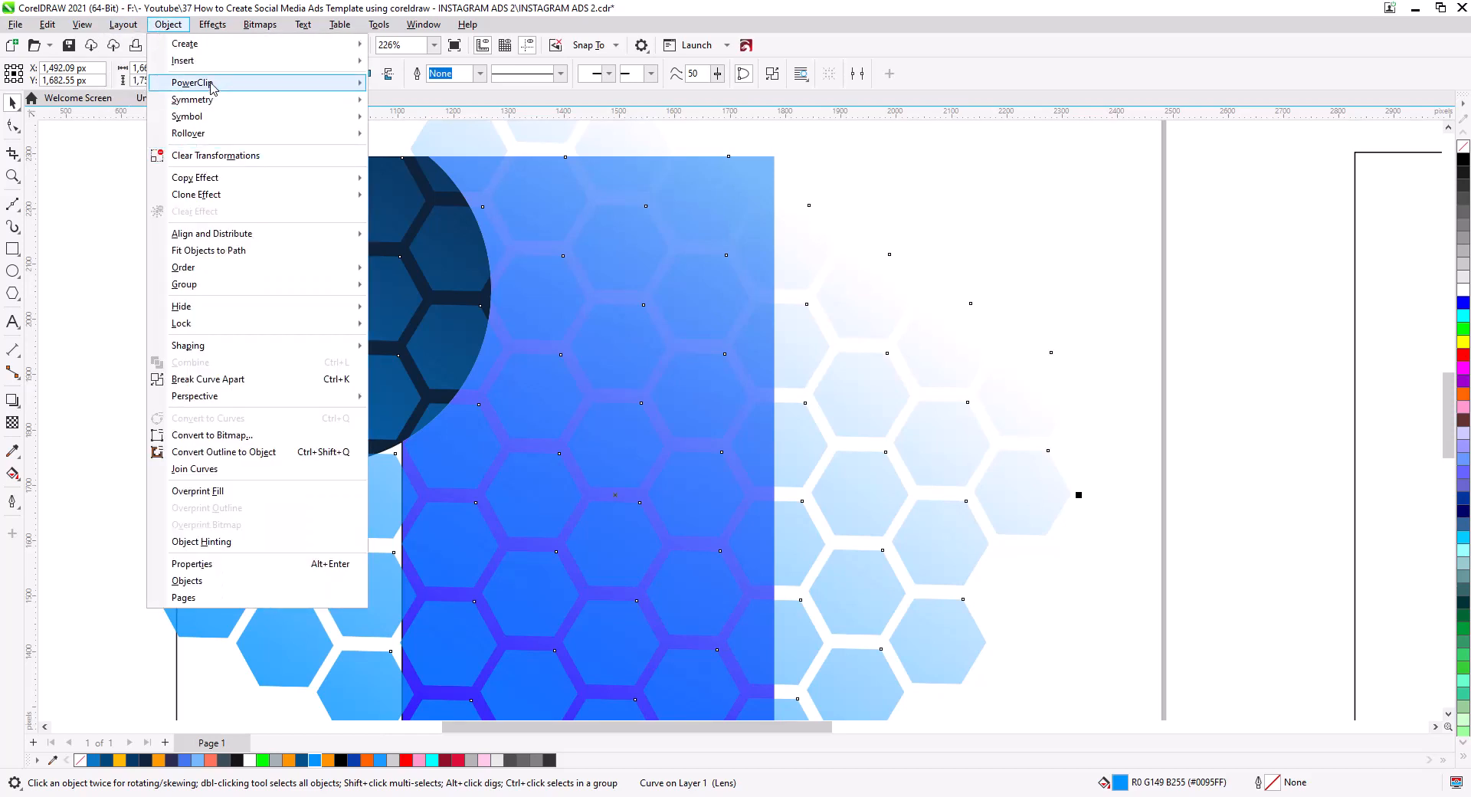
pyautogui.moveTo(206, 83)
pyautogui.click(429, 83)
pyautogui.click(765, 164)
pyautogui.click(763, 164)
pyautogui.scroll(-4, 659, 315)
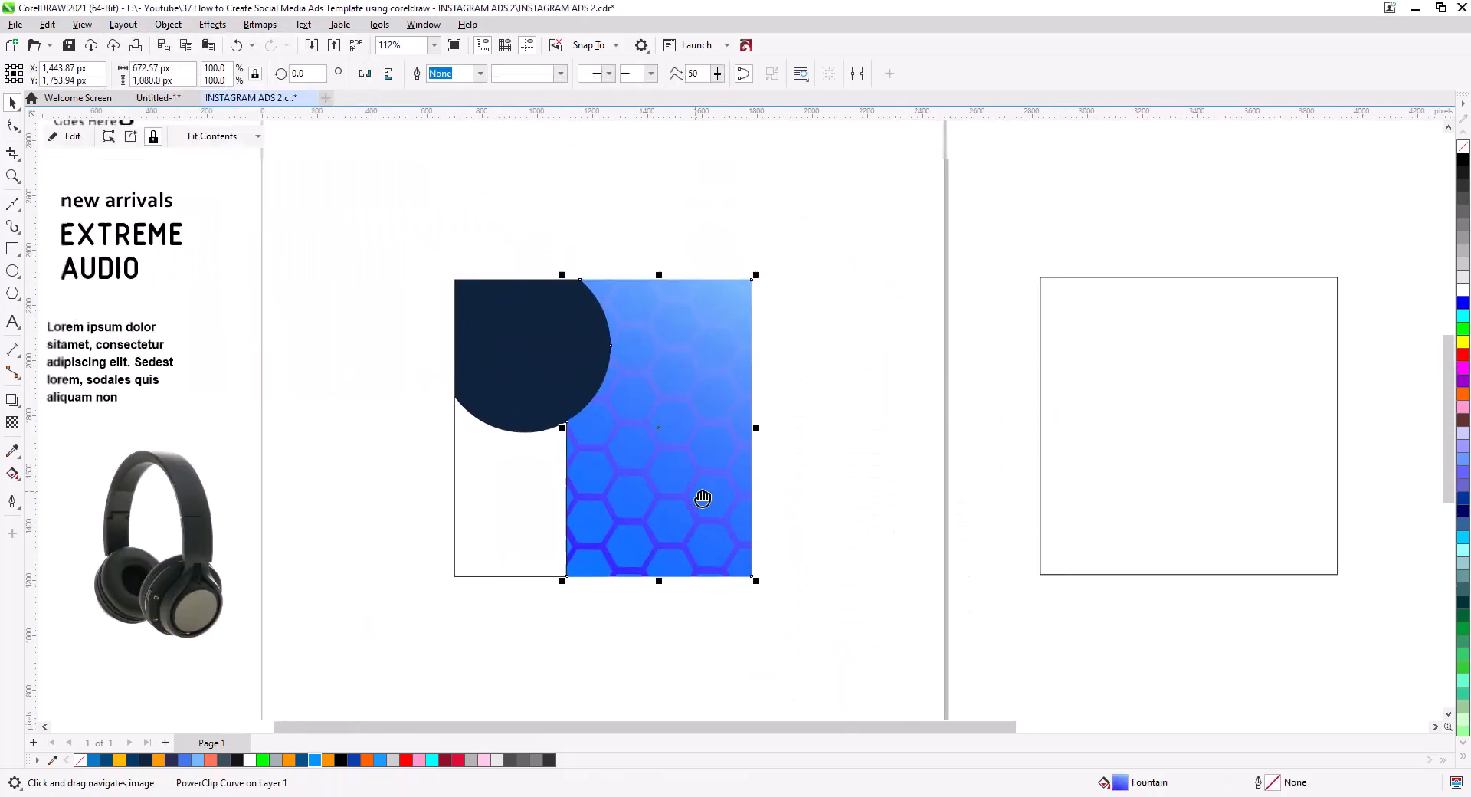
# - Recolour the lower end of the panel's gradient to a dark blue, about #093691
pyautogui.scroll(3, 700, 499)
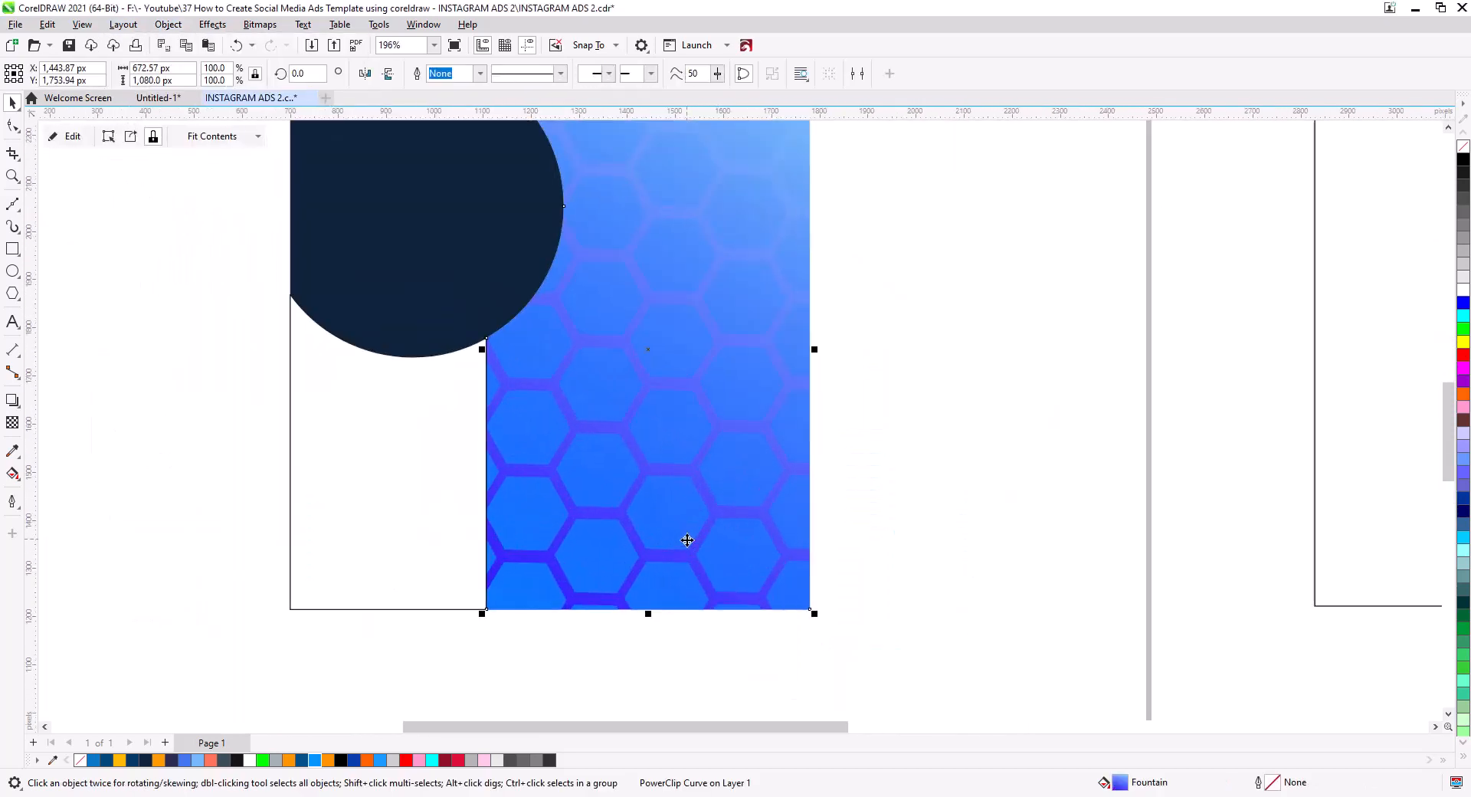
pyautogui.click(13, 474)
pyautogui.click(490, 677)
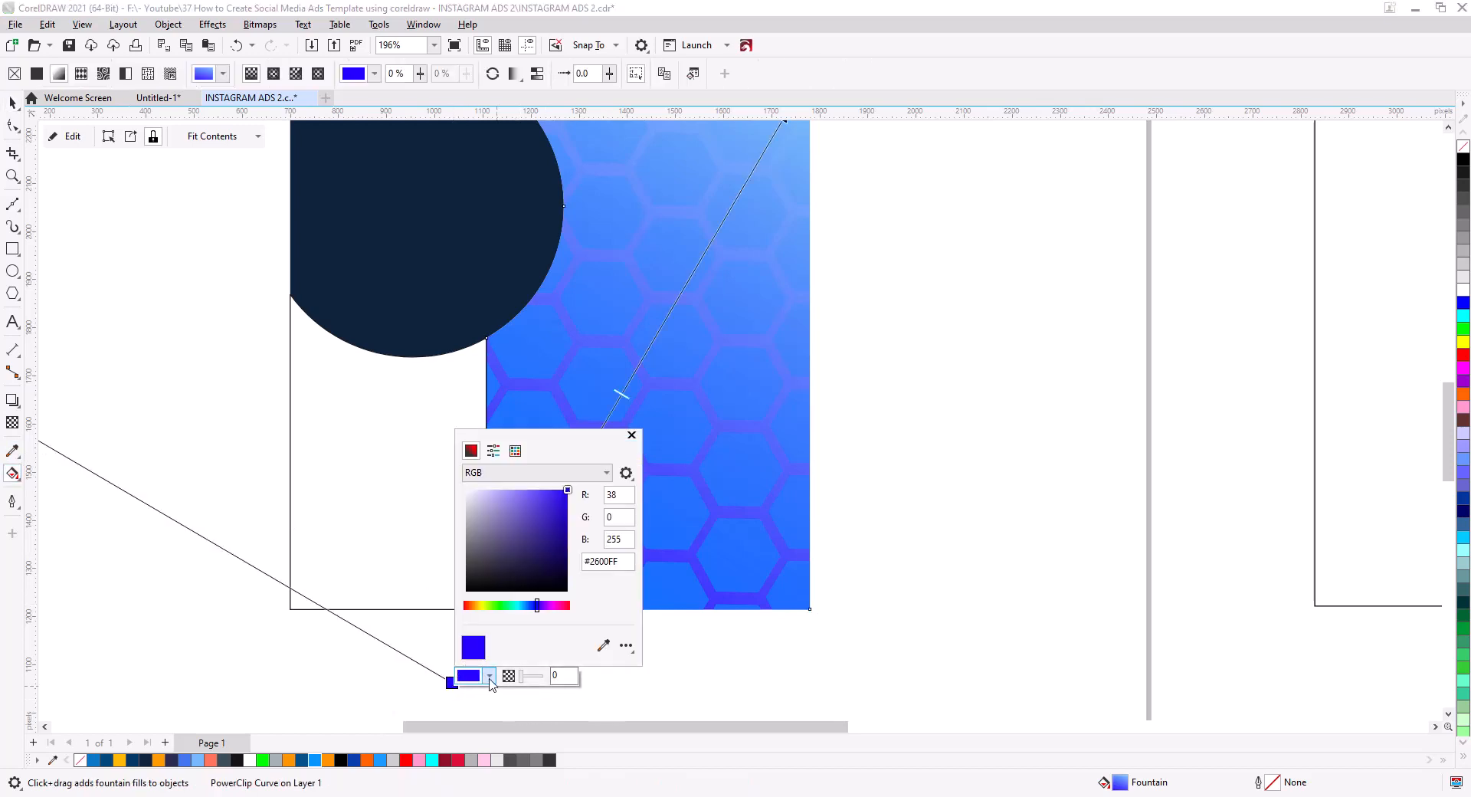
pyautogui.moveTo(537, 605); pyautogui.dragTo(529, 607)
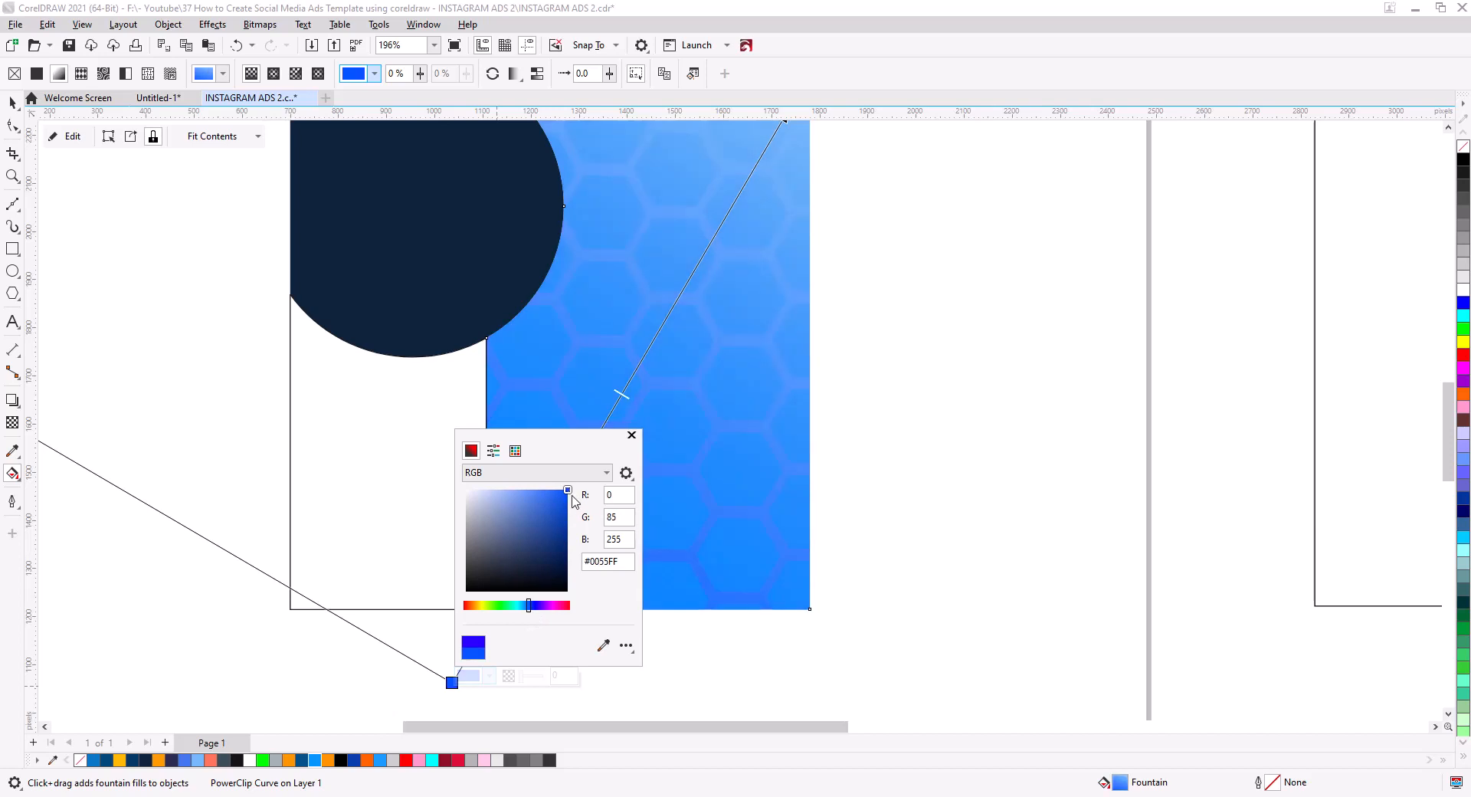
pyautogui.moveTo(562, 521); pyautogui.dragTo(557, 540)
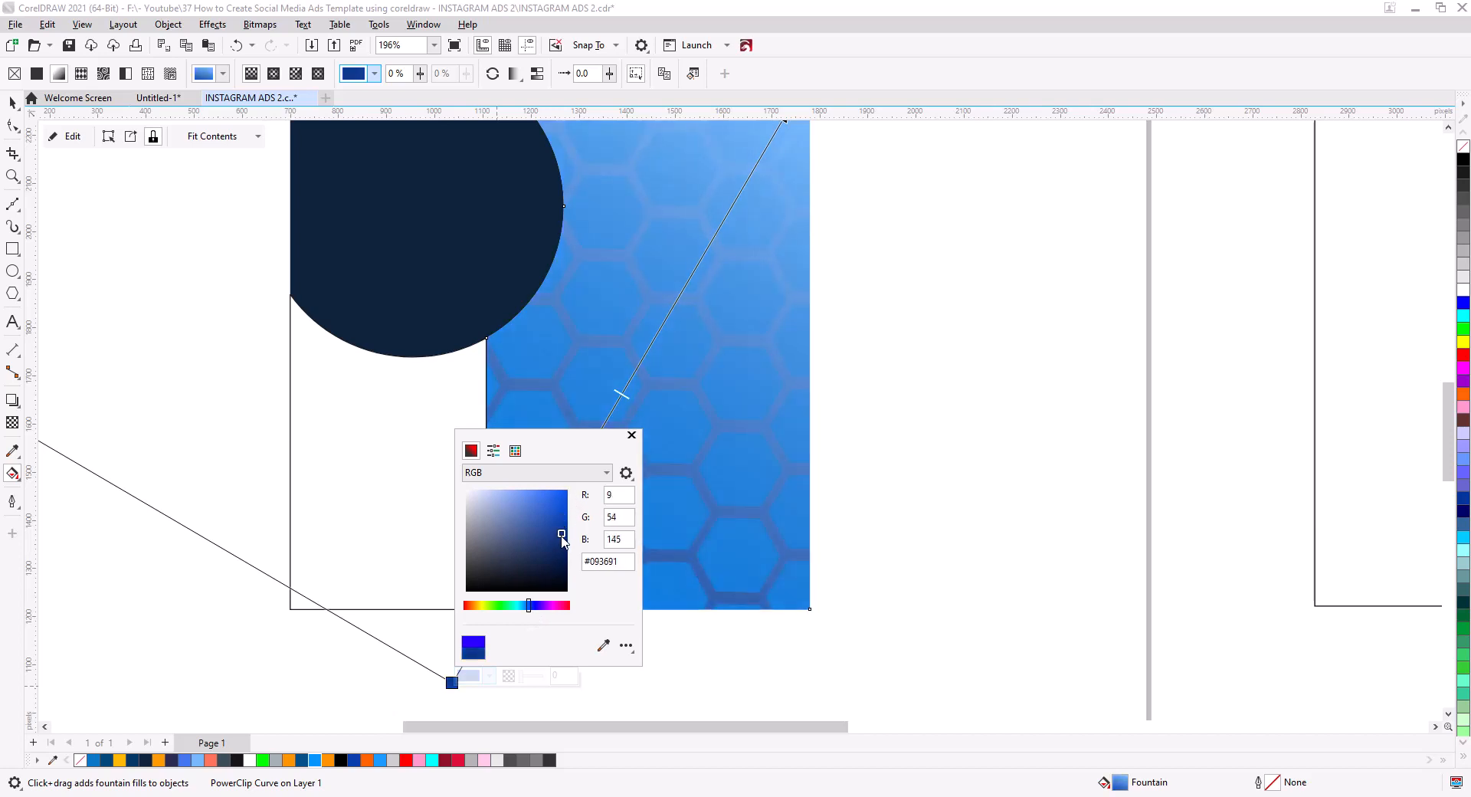
pyautogui.moveTo(598, 598); pyautogui.dragTo(1005, 630)
pyautogui.click(1036, 466)
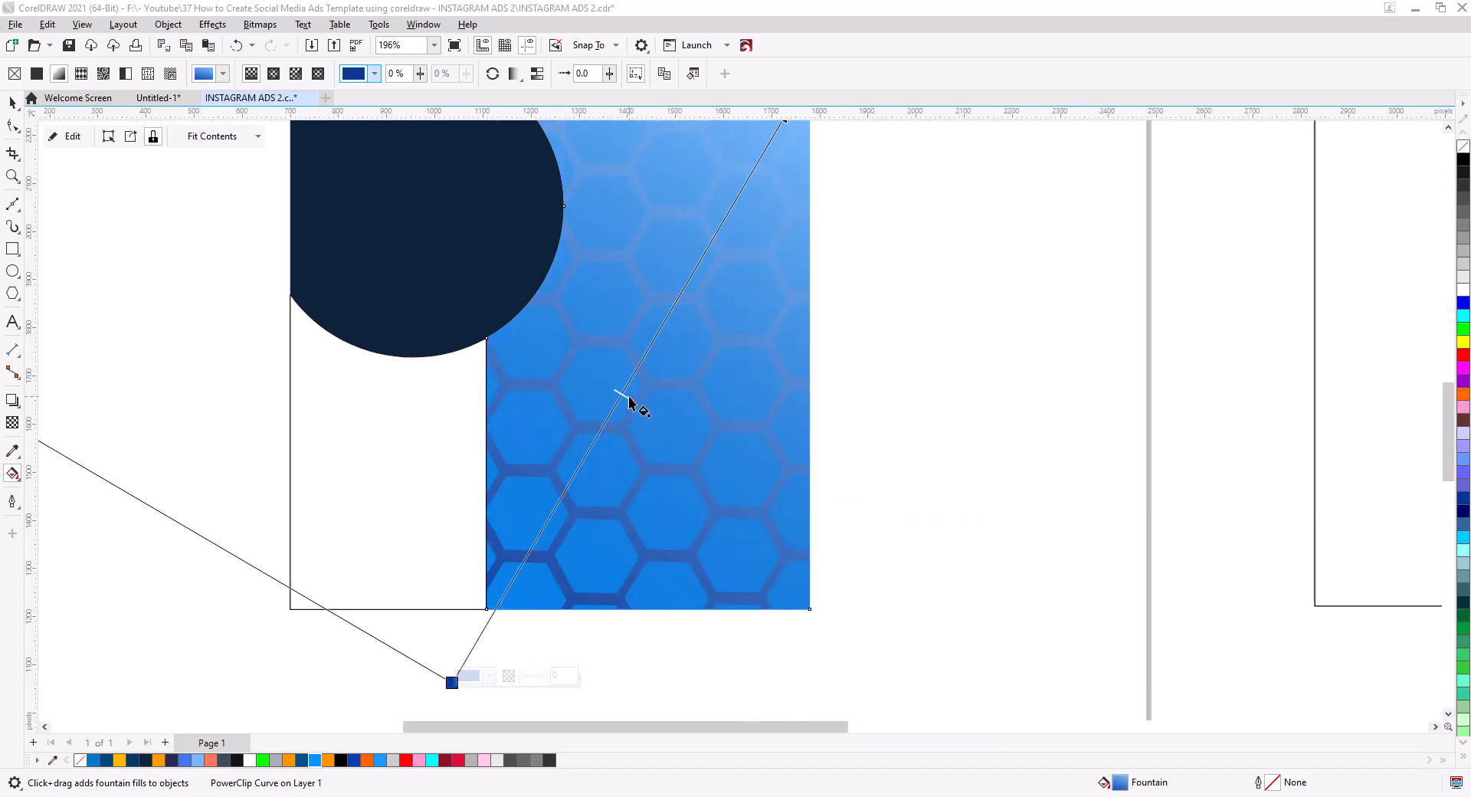
# - Shift the midpoint of the panel's gradient toward its dark blue end and deselect the panel
pyautogui.moveTo(609, 443); pyautogui.dragTo(598, 463)
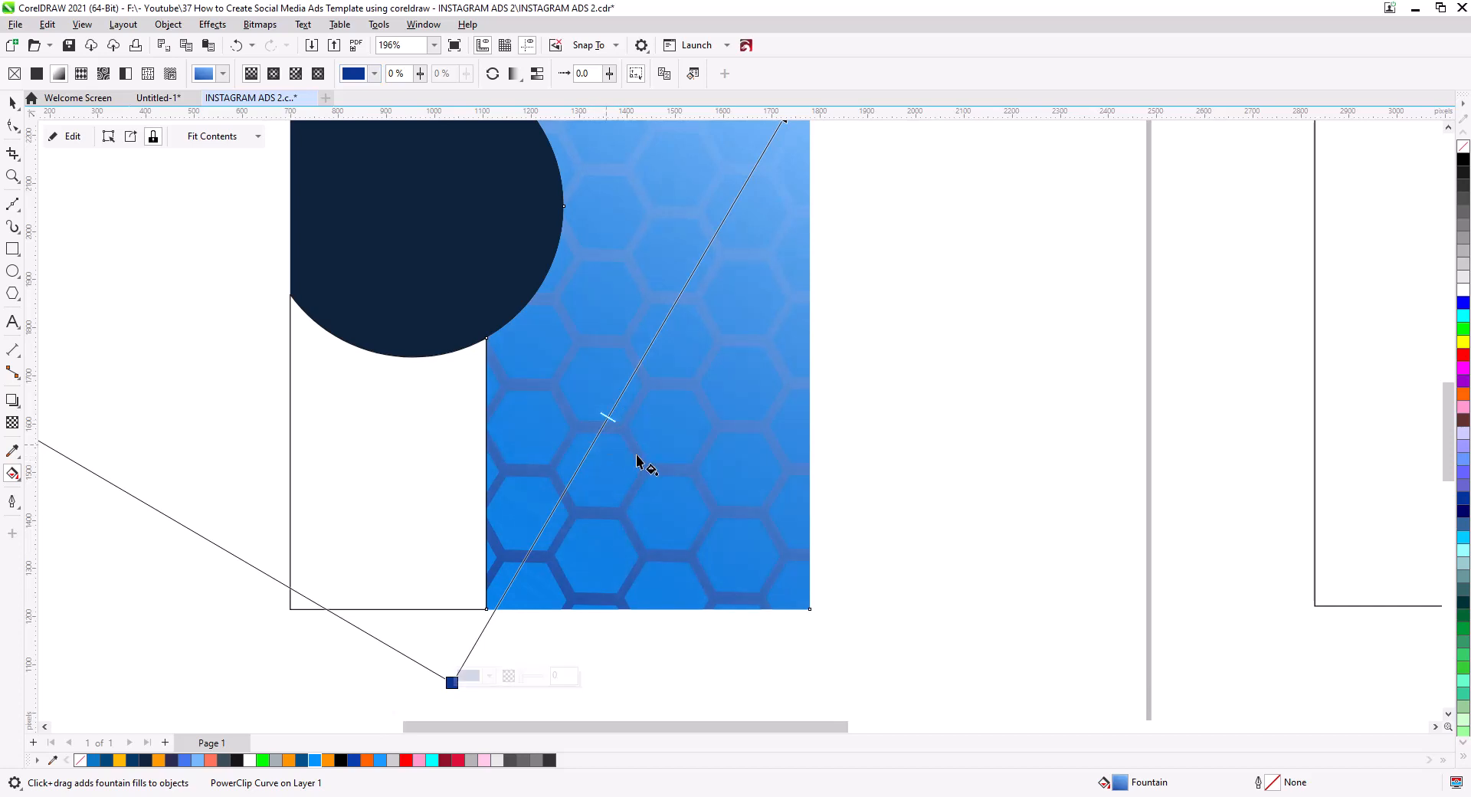
pyautogui.scroll(-2, 637, 458)
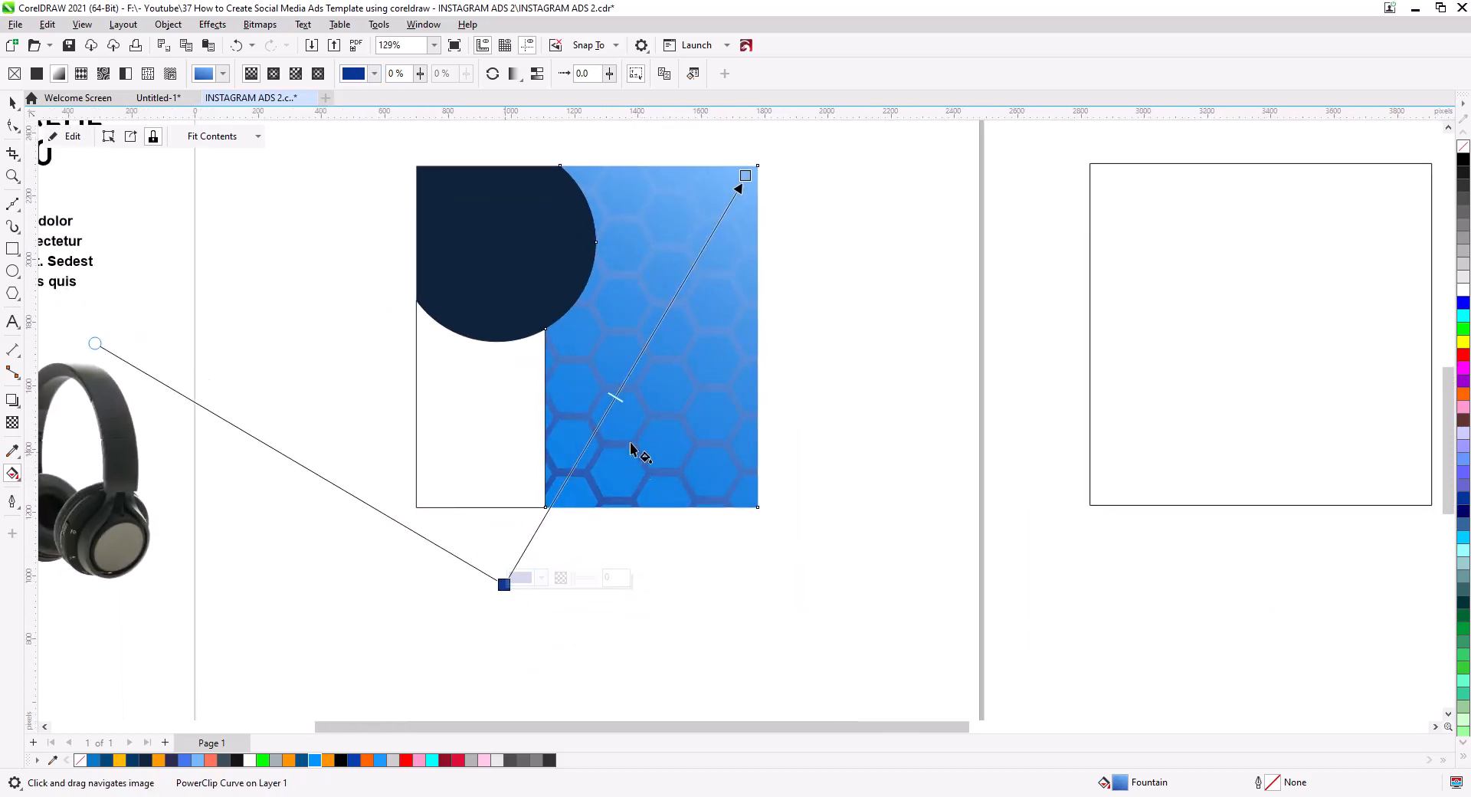
pyautogui.scroll(2, 636, 452)
pyautogui.press('space')
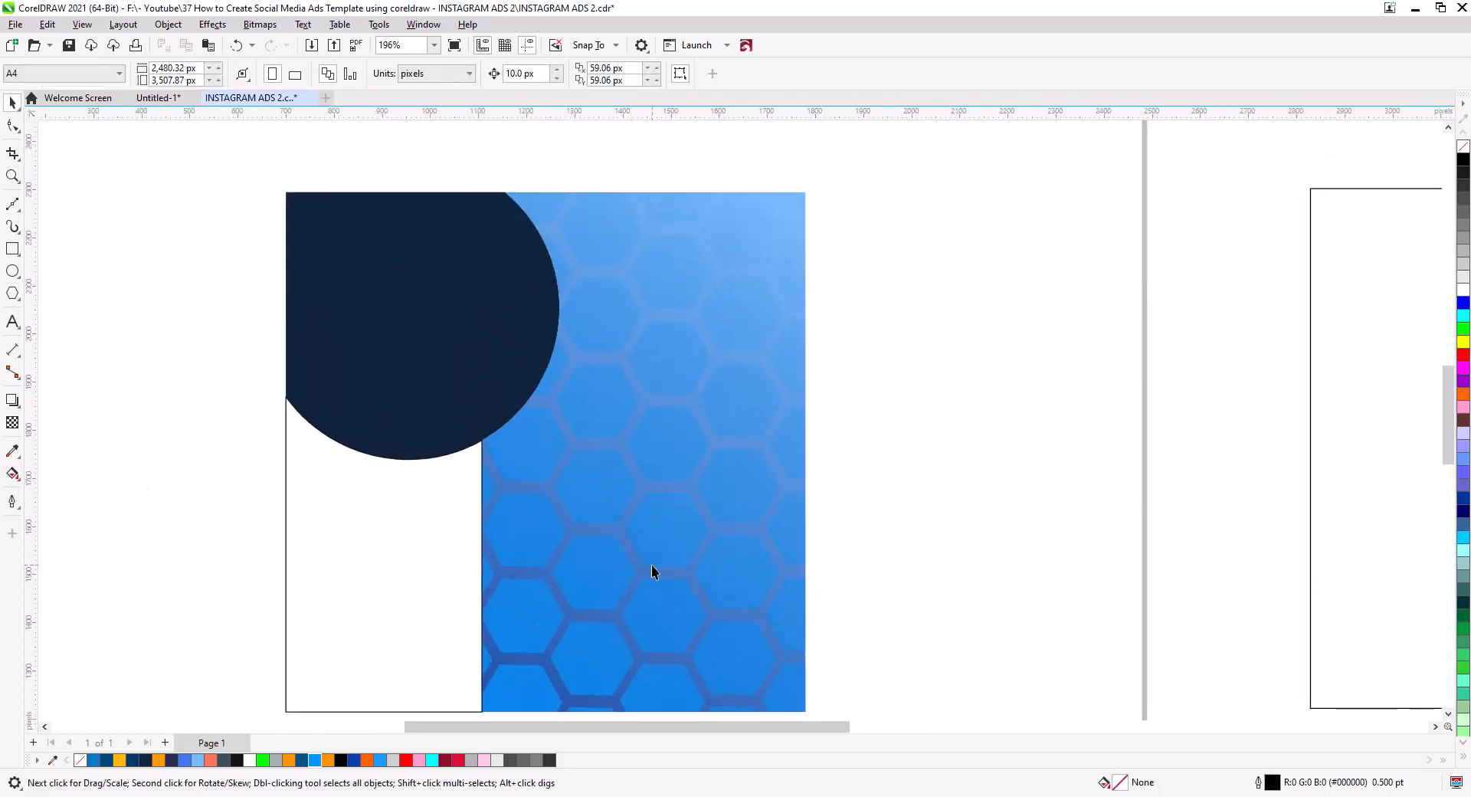
# - Edit the panel's PowerClip contents and change the hexagons' fill to light blue R138 G188 B242
pyautogui.click(652, 571)
pyautogui.click(67, 138)
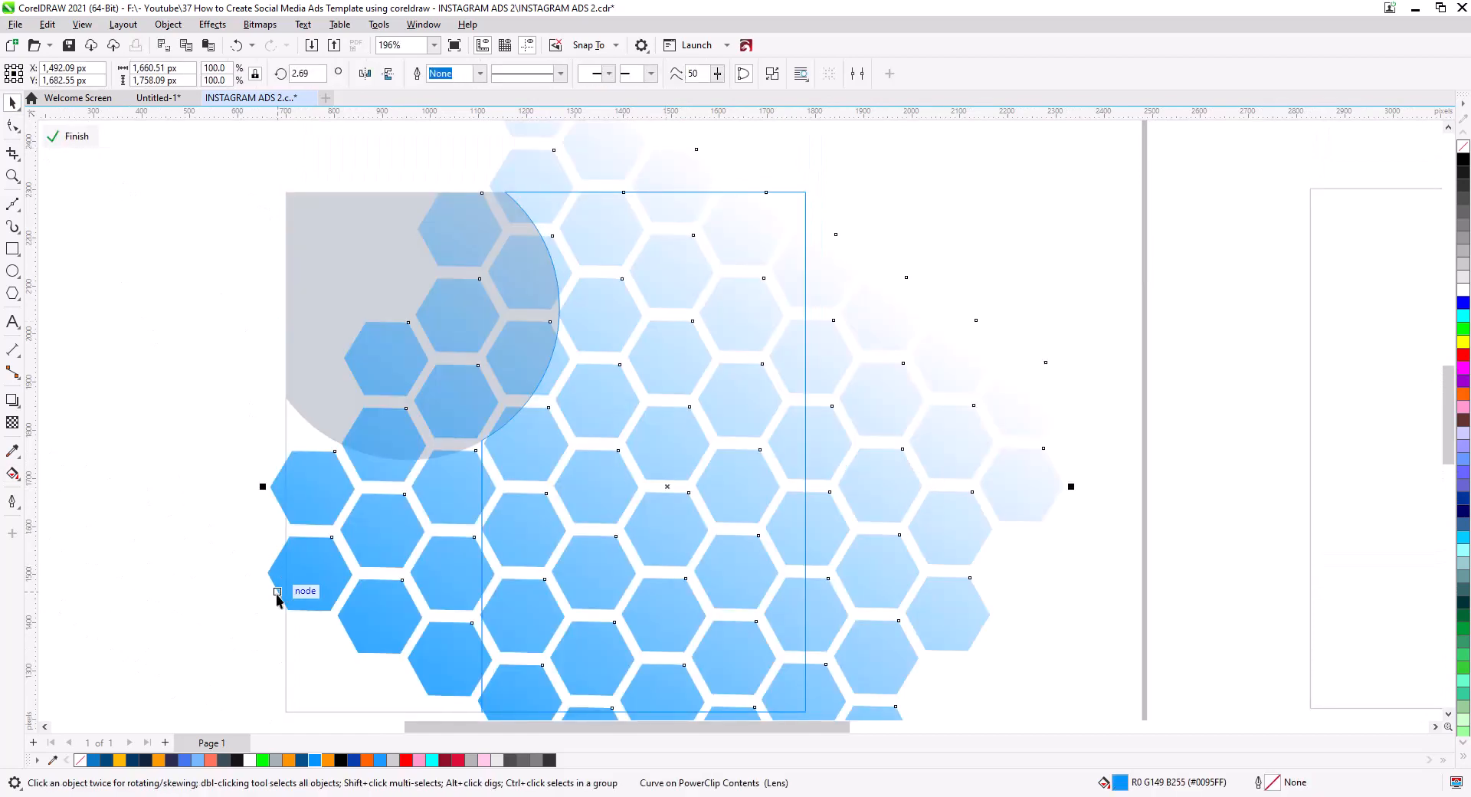
pyautogui.moveTo(350, 636); pyautogui.dragTo(363, 540)
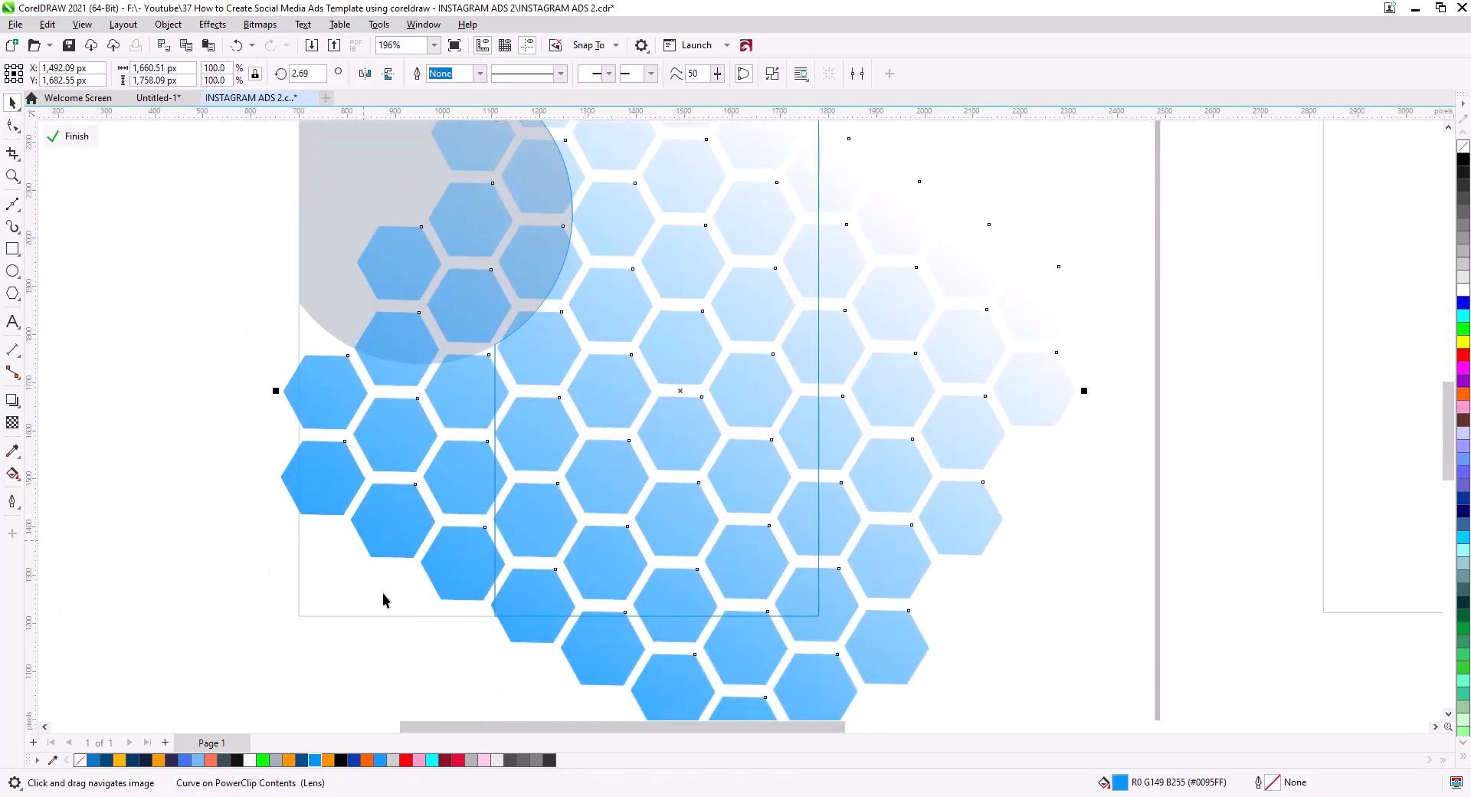
pyautogui.doubleClick(1121, 782)
pyautogui.click(558, 266)
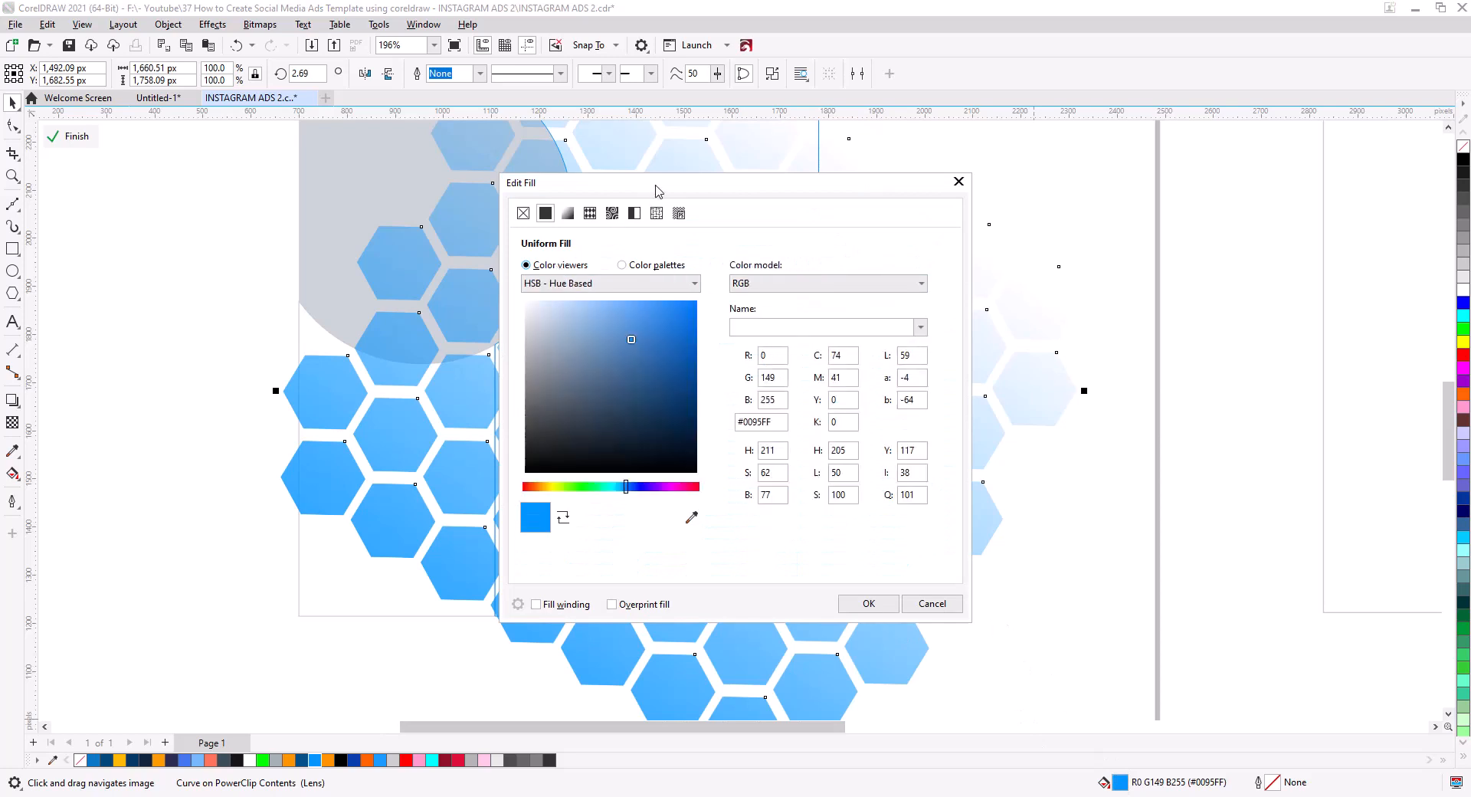
pyautogui.moveTo(582, 182); pyautogui.dragTo(1068, 265)
pyautogui.moveTo(1093, 411); pyautogui.dragTo(1084, 392)
pyautogui.click(1353, 686)
pyautogui.click(67, 136)
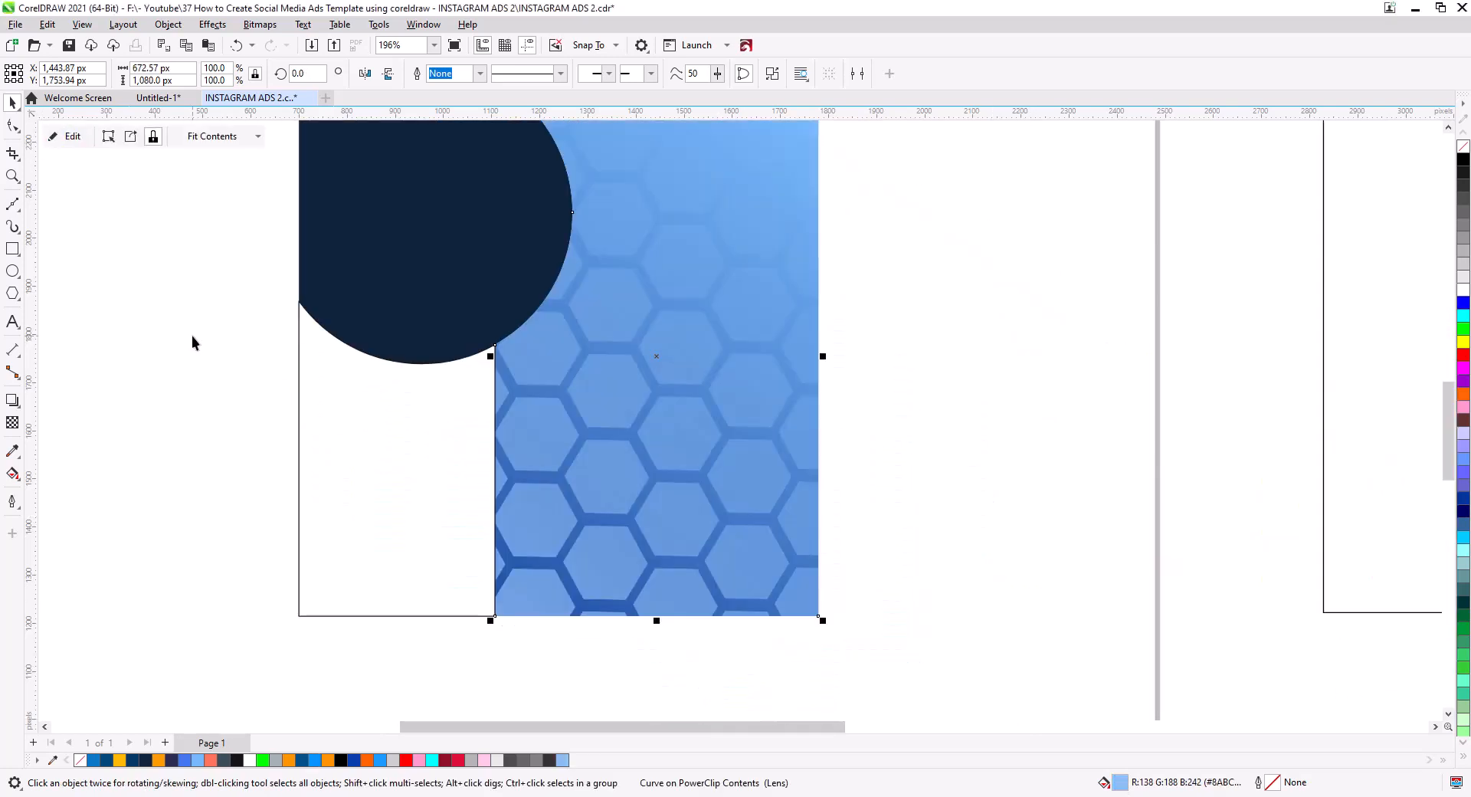
# - Reopen the panel's clipped contents and redirect the hexagon pattern's linear transparency to about 82.7° so it fades upward
pyautogui.click(191, 338)
pyautogui.scroll(-2, 685, 516)
pyautogui.click(666, 531)
pyautogui.click(75, 137)
pyautogui.moveTo(681, 595); pyautogui.dragTo(728, 388)
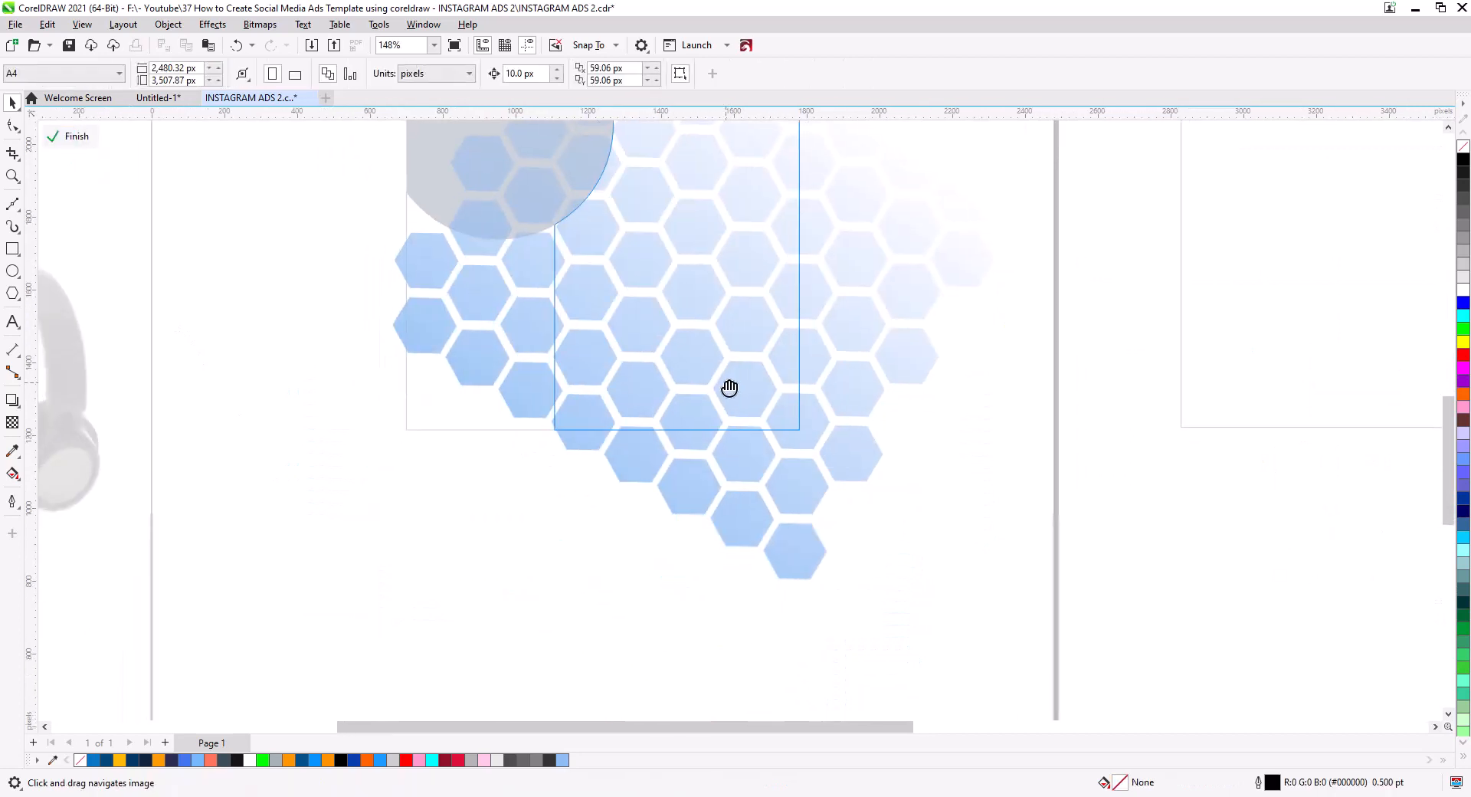
pyautogui.click(13, 422)
pyautogui.moveTo(513, 556); pyautogui.dragTo(820, 540)
pyautogui.click(73, 136)
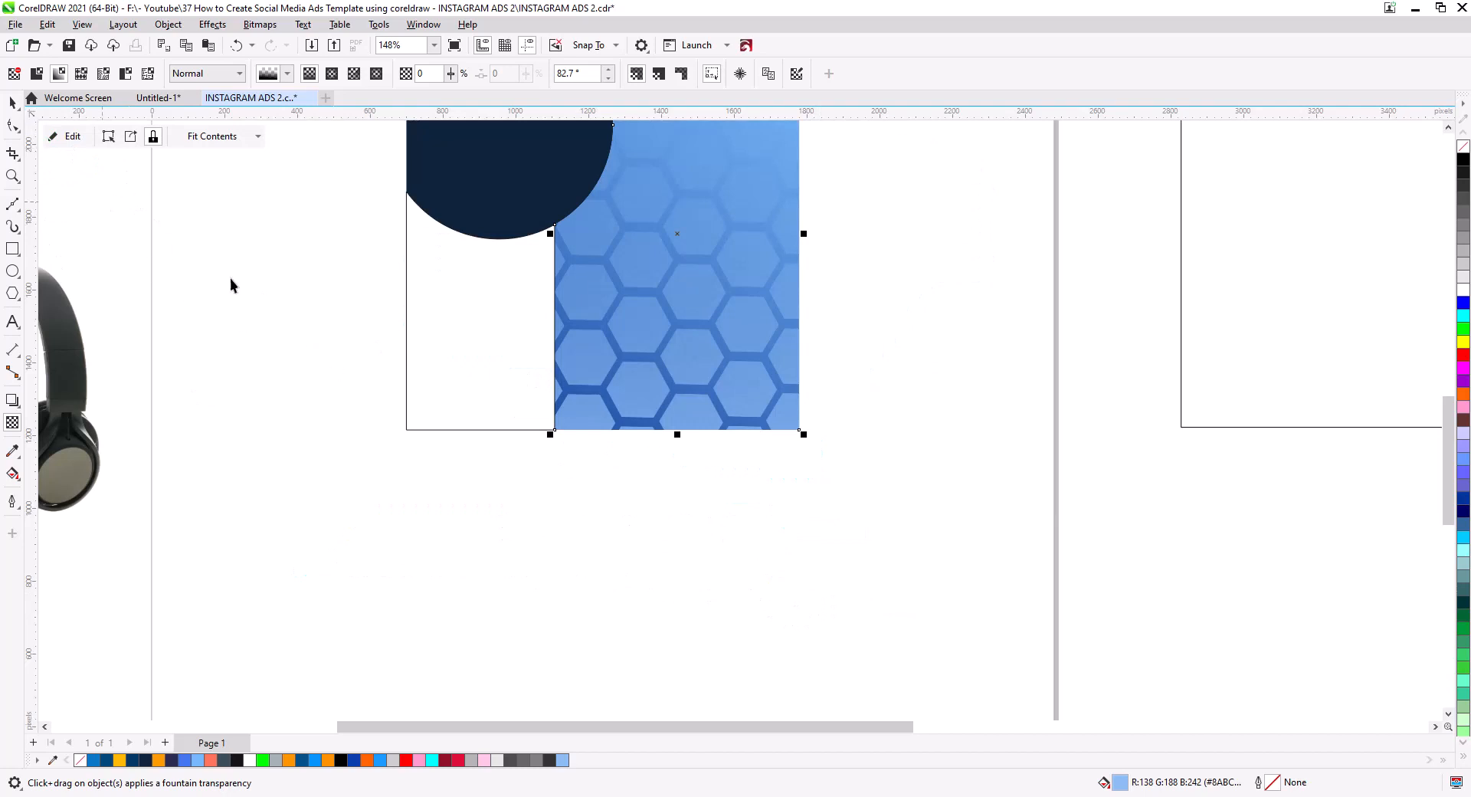
# - Move the red headphones image from beside the page onto the lower middle of the square design
pyautogui.press('space')
pyautogui.scroll(-1, 645, 433)
pyautogui.moveTo(646, 433); pyautogui.dragTo(892, 572)
pyautogui.click(729, 601)
pyautogui.scroll(1, 574, 581)
pyautogui.scroll(-1, 891, 572)
pyautogui.moveTo(285, 490); pyautogui.dragTo(280, 506)
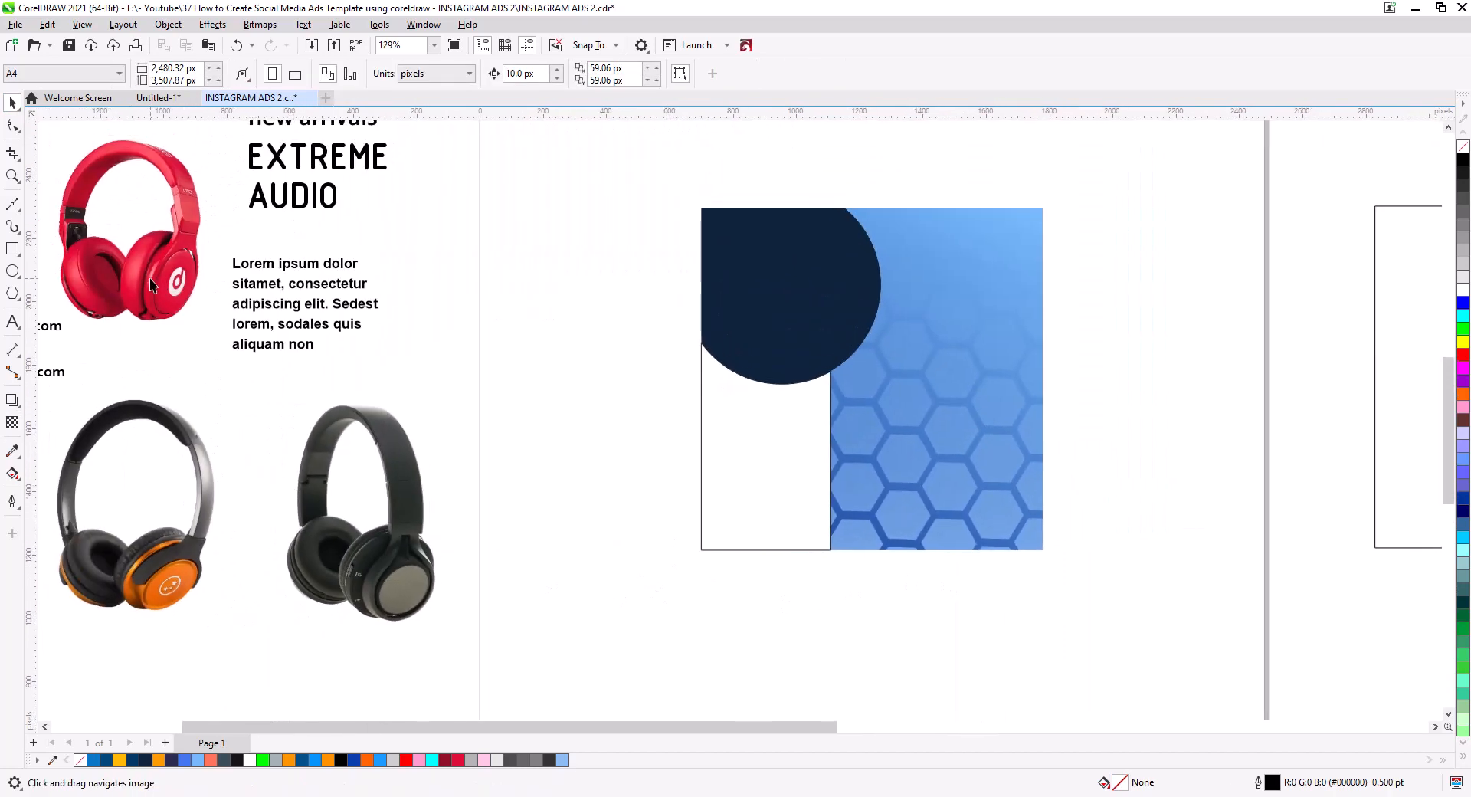
pyautogui.moveTo(150, 285); pyautogui.dragTo(860, 524)
pyautogui.click(919, 501)
# - Enlarge the red headphones to about 573 × 725 px and position them across the panel's left edge
pyautogui.scroll(4, 925, 499)
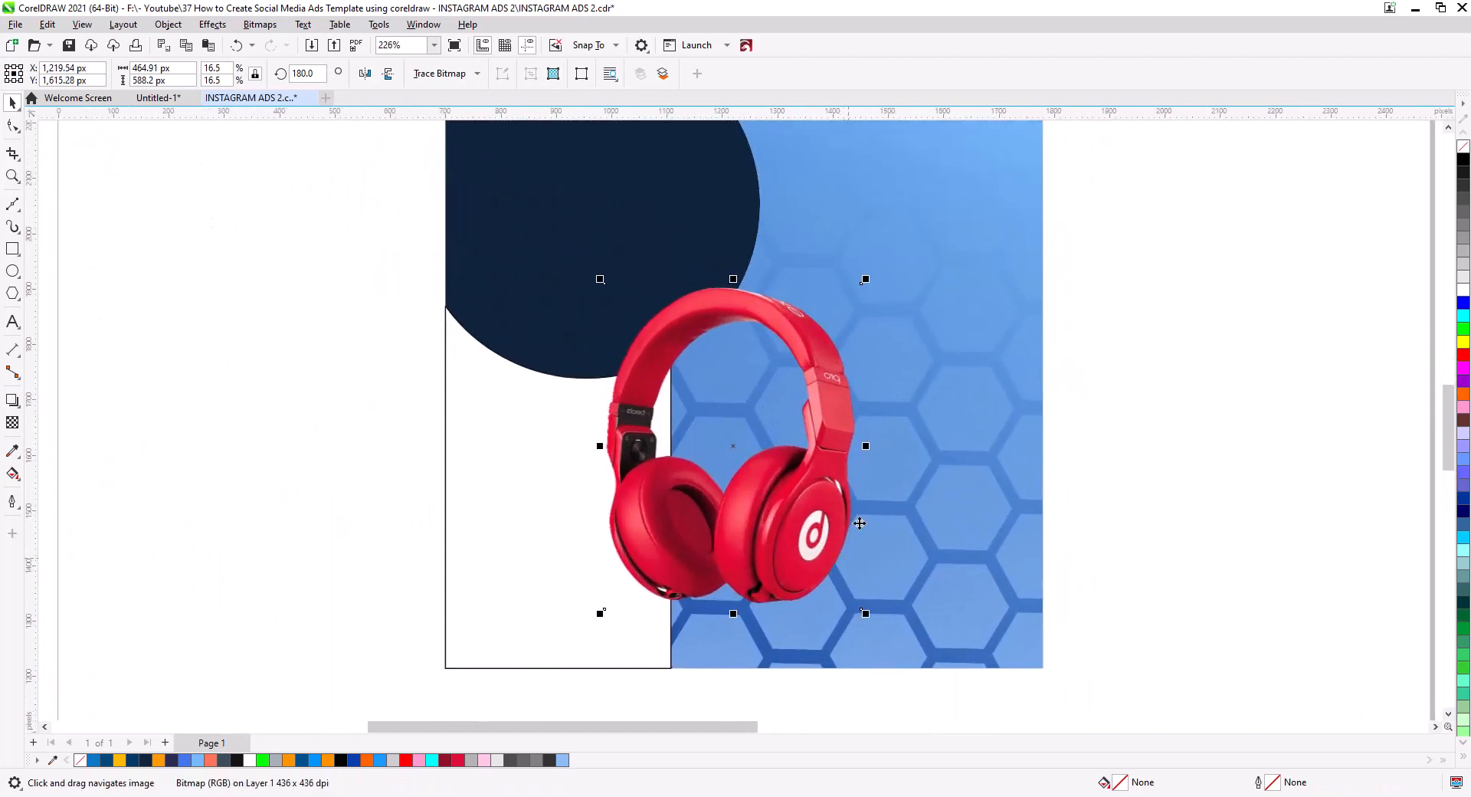
pyautogui.moveTo(865, 281); pyautogui.dragTo(921, 208)
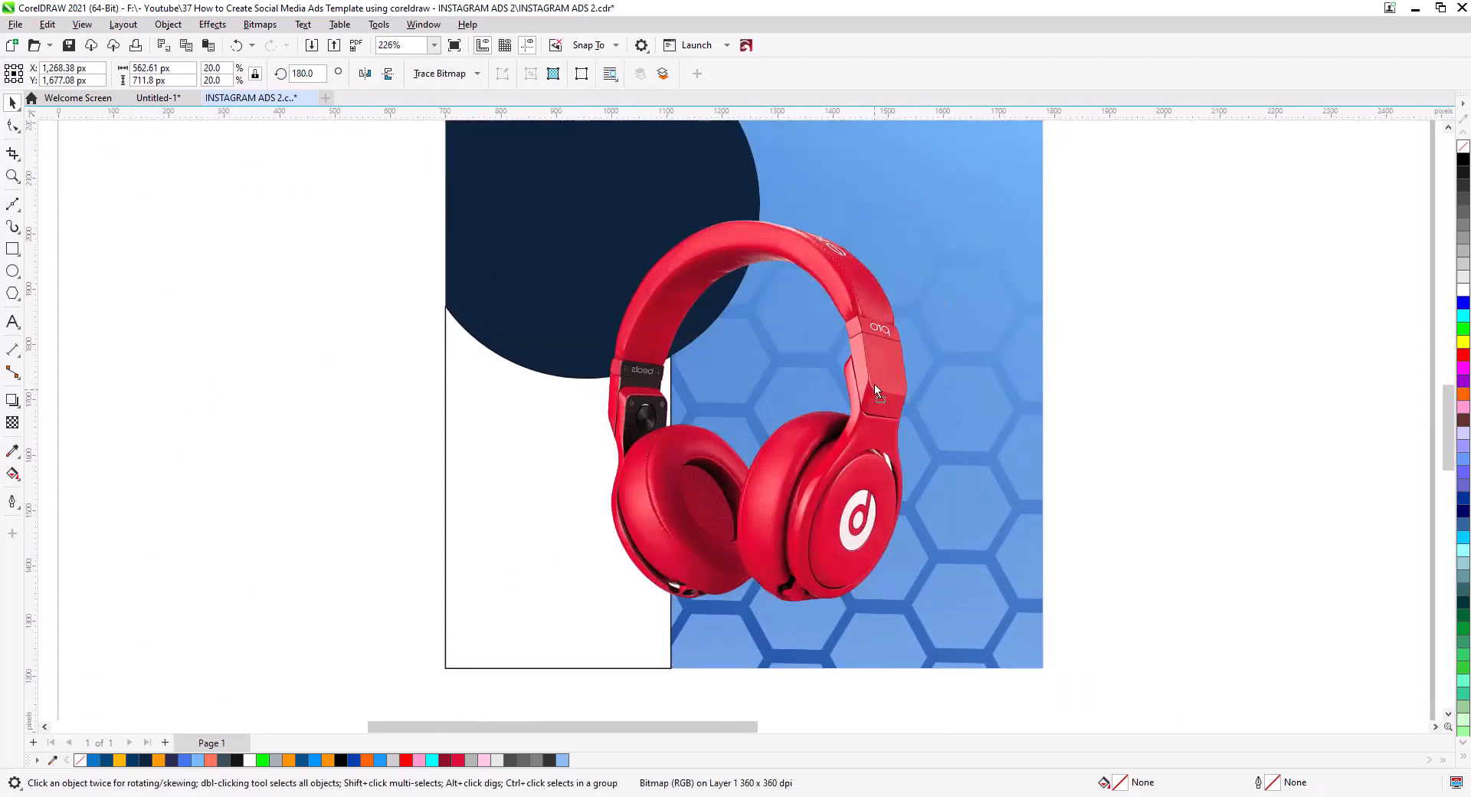
pyautogui.moveTo(875, 383); pyautogui.dragTo(880, 364)
pyautogui.moveTo(848, 466); pyautogui.dragTo(905, 459)
pyautogui.moveTo(936, 194); pyautogui.dragTo(948, 175)
pyautogui.hotkey('ctrl', 'z')
pyautogui.moveTo(861, 477); pyautogui.dragTo(855, 491)
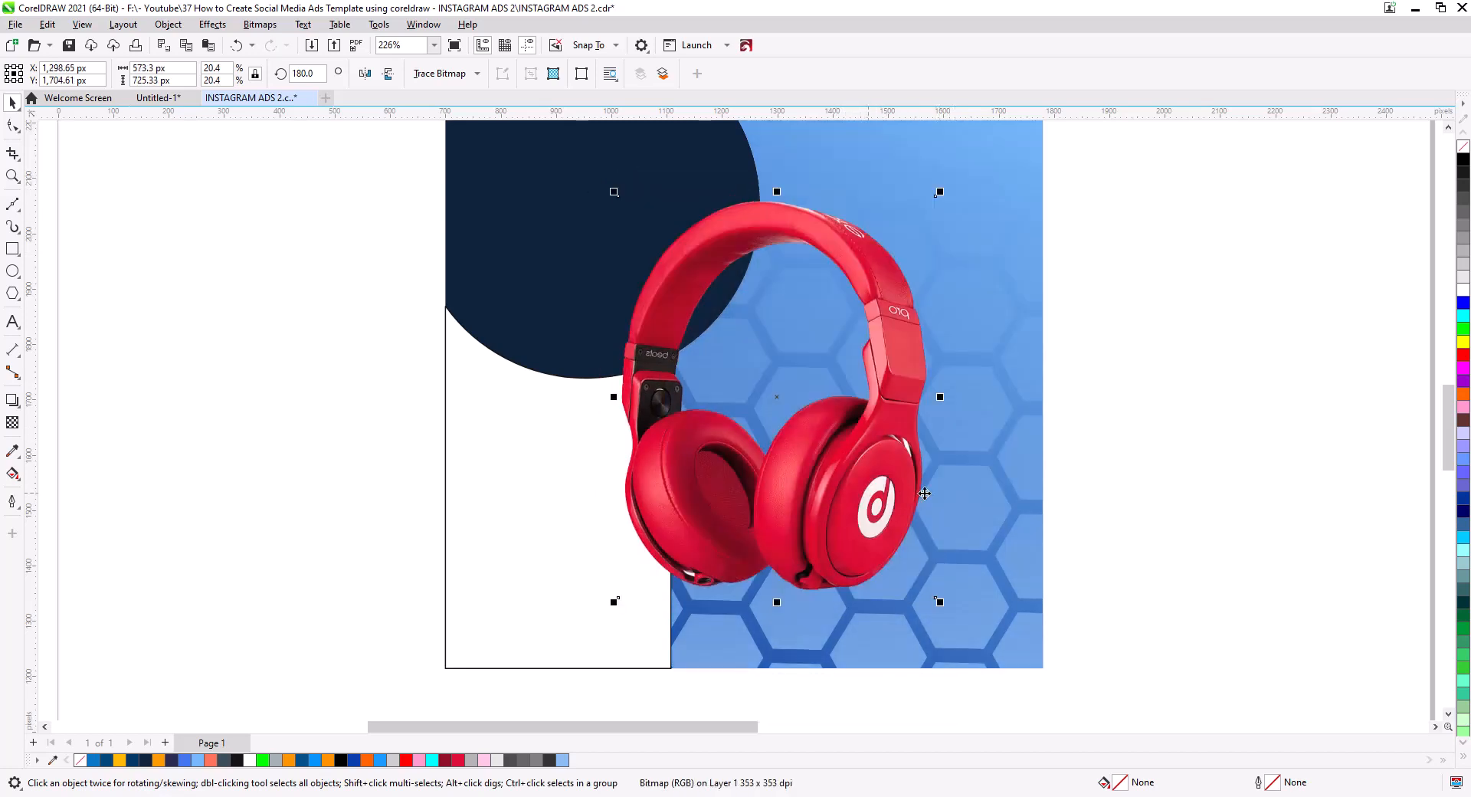
# - Enlarge the headphones slightly from their lower-left corner and nudge them up and left
pyautogui.scroll(-2, 553, 650)
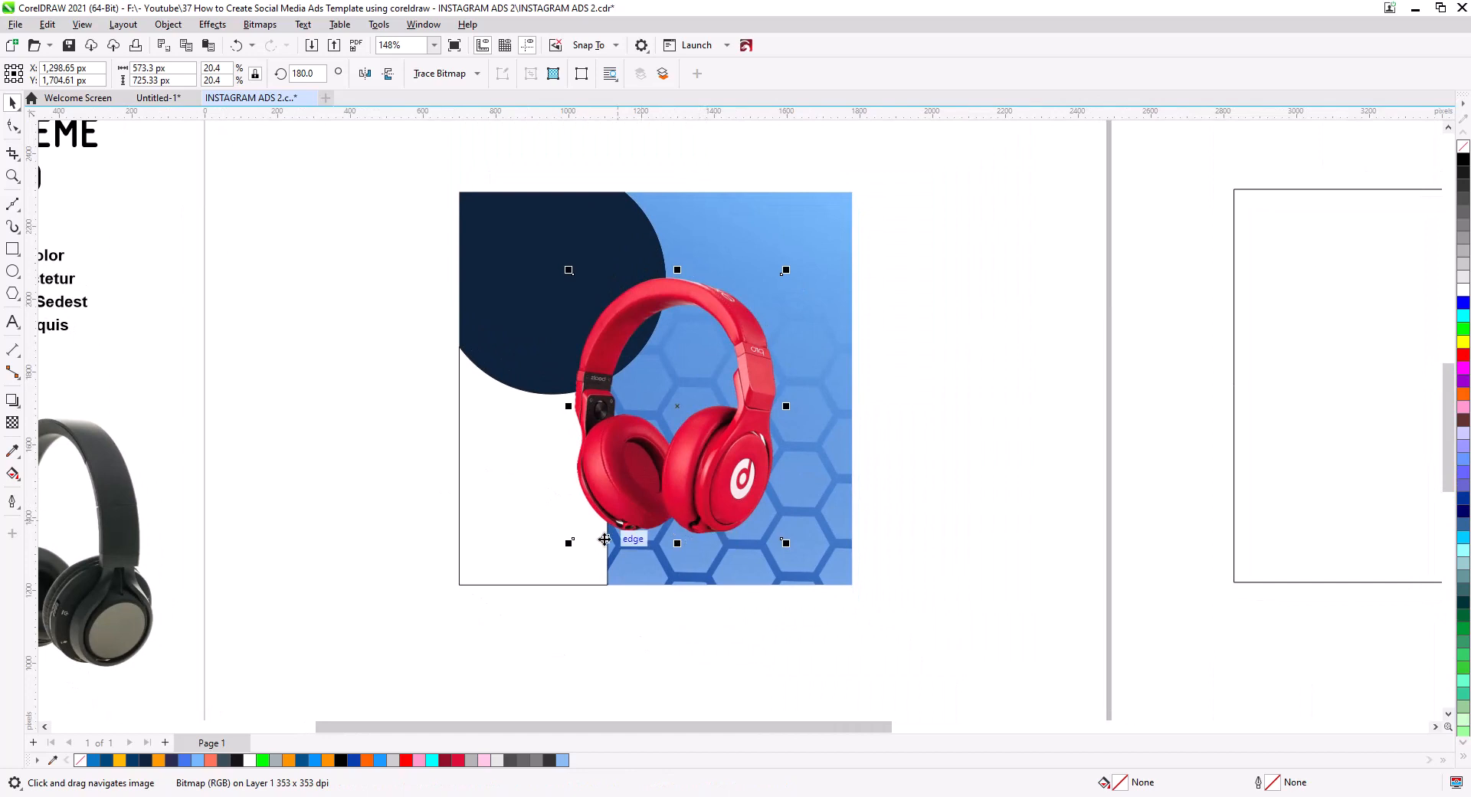
pyautogui.moveTo(569, 543); pyautogui.dragTo(556, 556)
pyautogui.moveTo(642, 491); pyautogui.dragTo(636, 481)
pyautogui.click(942, 506)
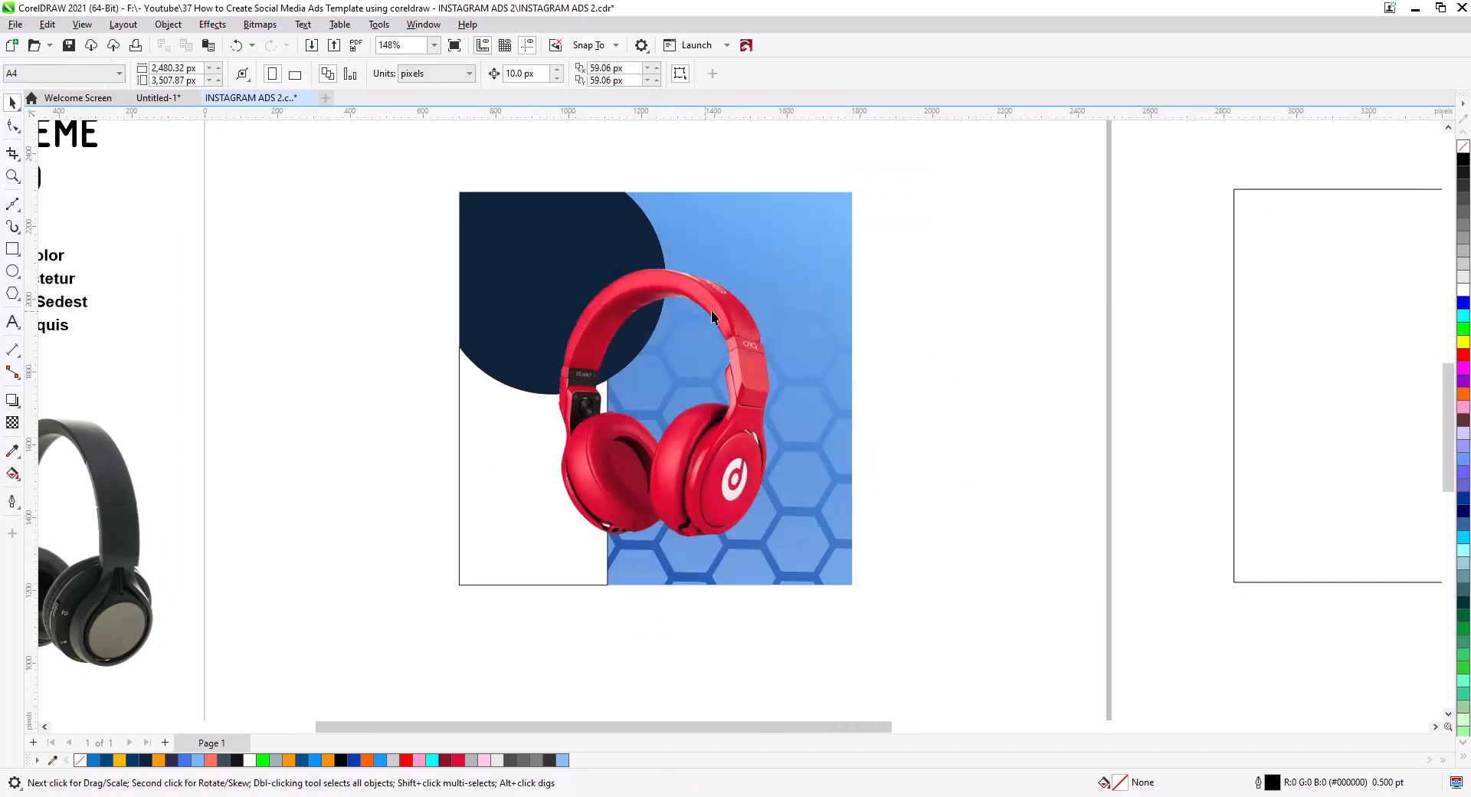
# - Add a black drop shadow to the navy circular shape with 100% opacity and a feather of 8
pyautogui.scroll(2, 712, 316)
pyautogui.click(492, 299)
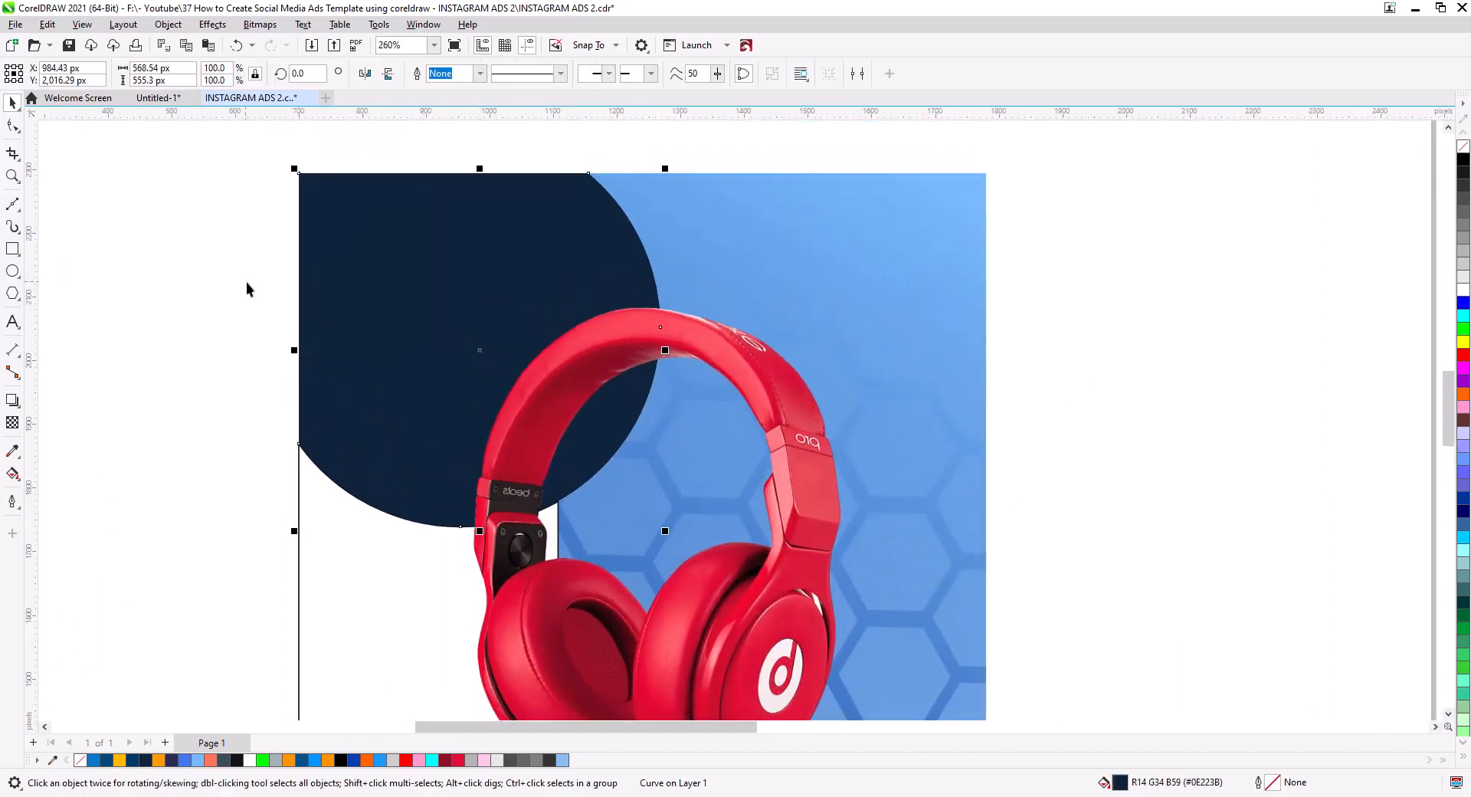
pyautogui.click(10, 403)
pyautogui.moveTo(480, 351); pyautogui.dragTo(664, 464)
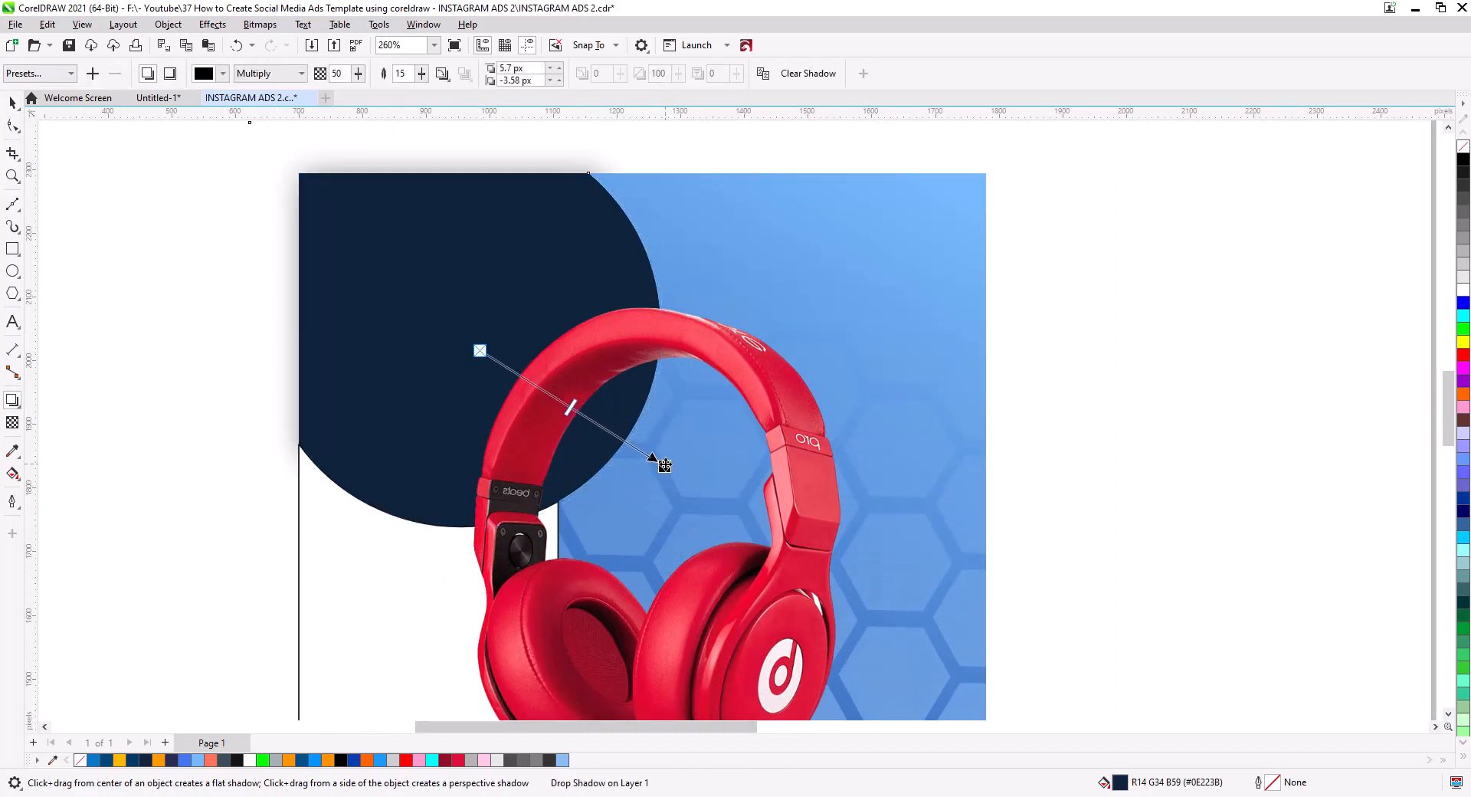
pyautogui.moveTo(576, 414); pyautogui.dragTo(670, 477)
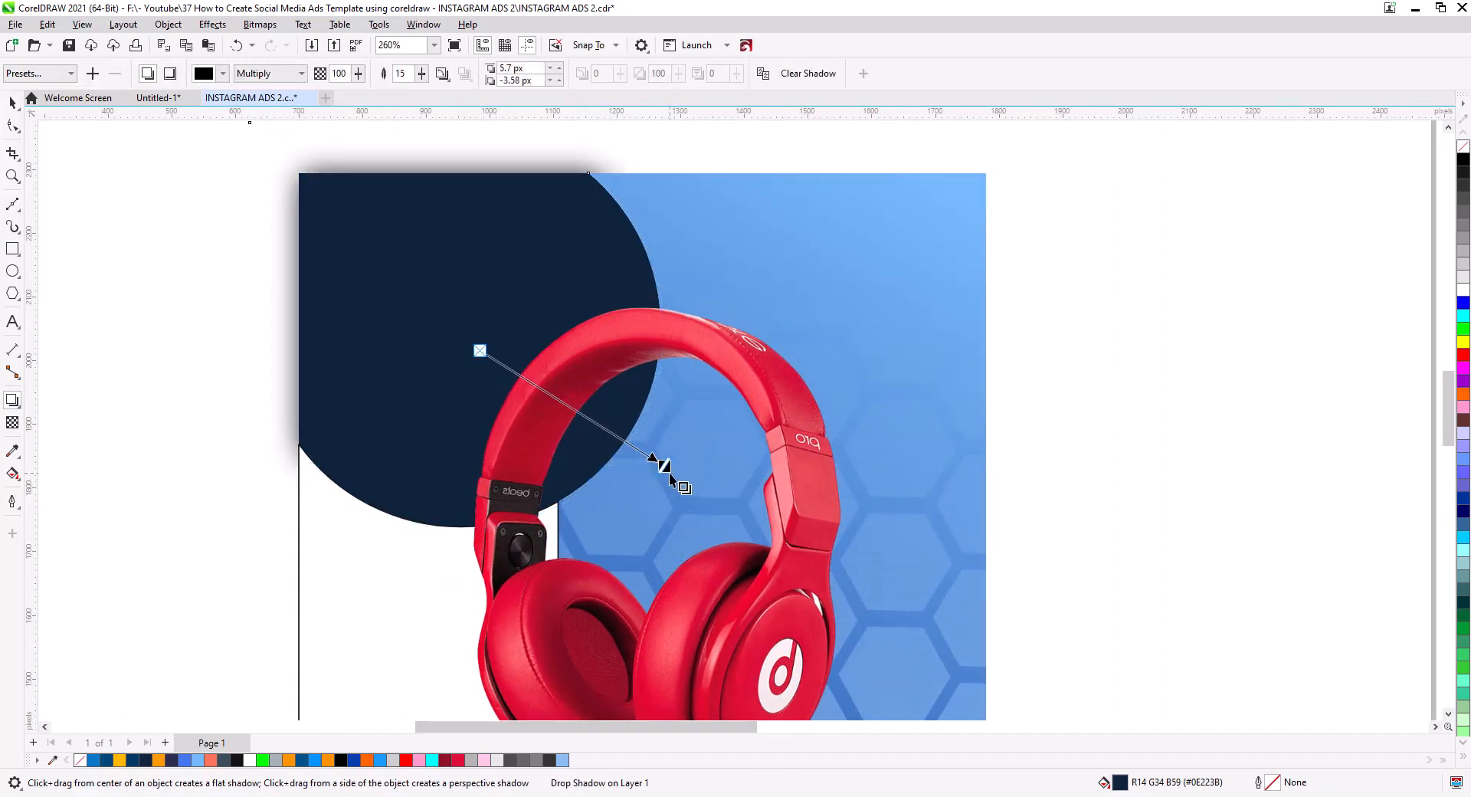
pyautogui.doubleClick(406, 74)
pyautogui.write('8')
pyautogui.press('Return')
pyautogui.press('space')
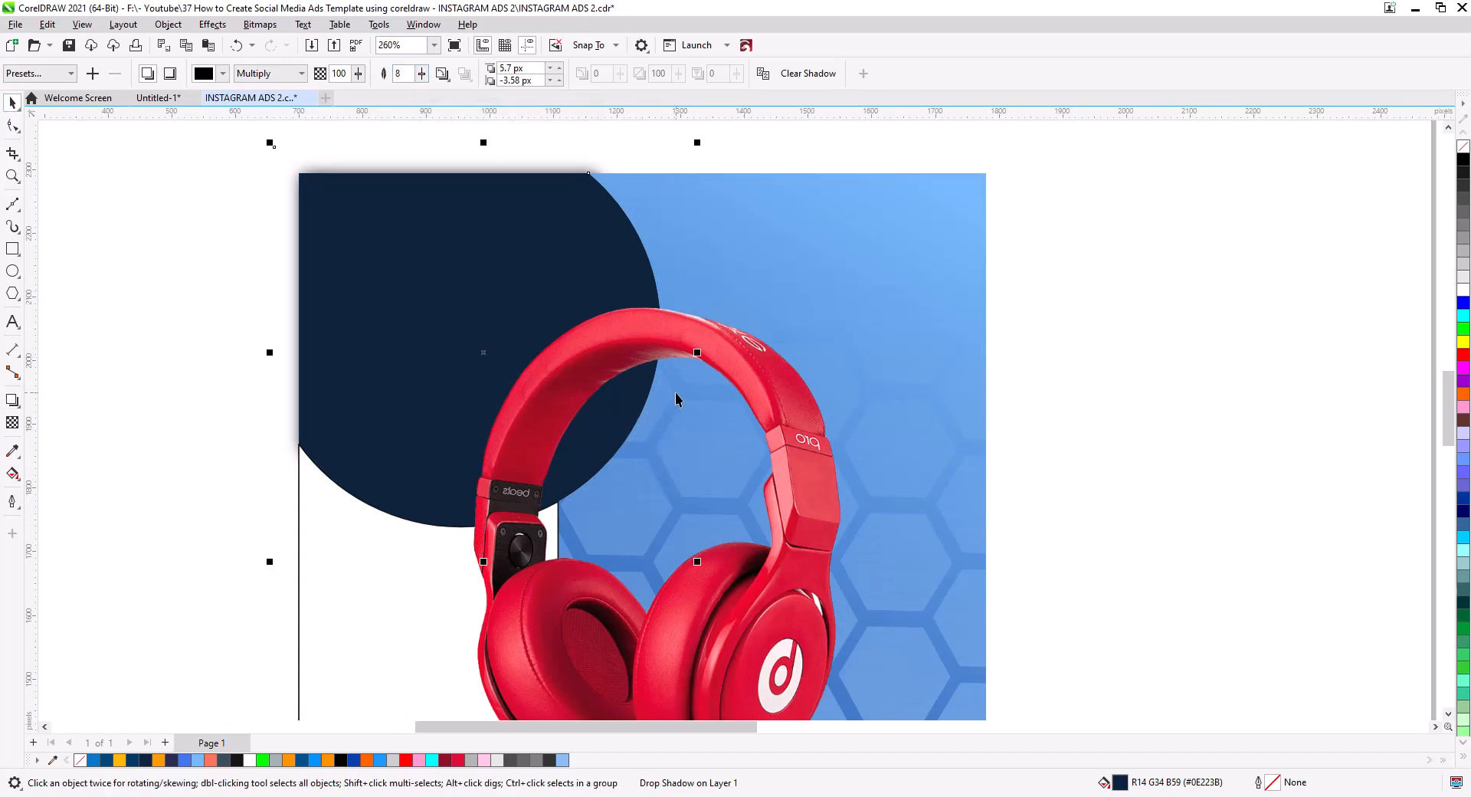
# - Select the shadowed navy shape together with the headphones and bring them to the front of the layer
pyautogui.keyDown('shift'); pyautogui.click(770, 386); pyautogui.keyUp('shift')
pyautogui.rightClick(463, 322)
pyautogui.moveTo(541, 462)
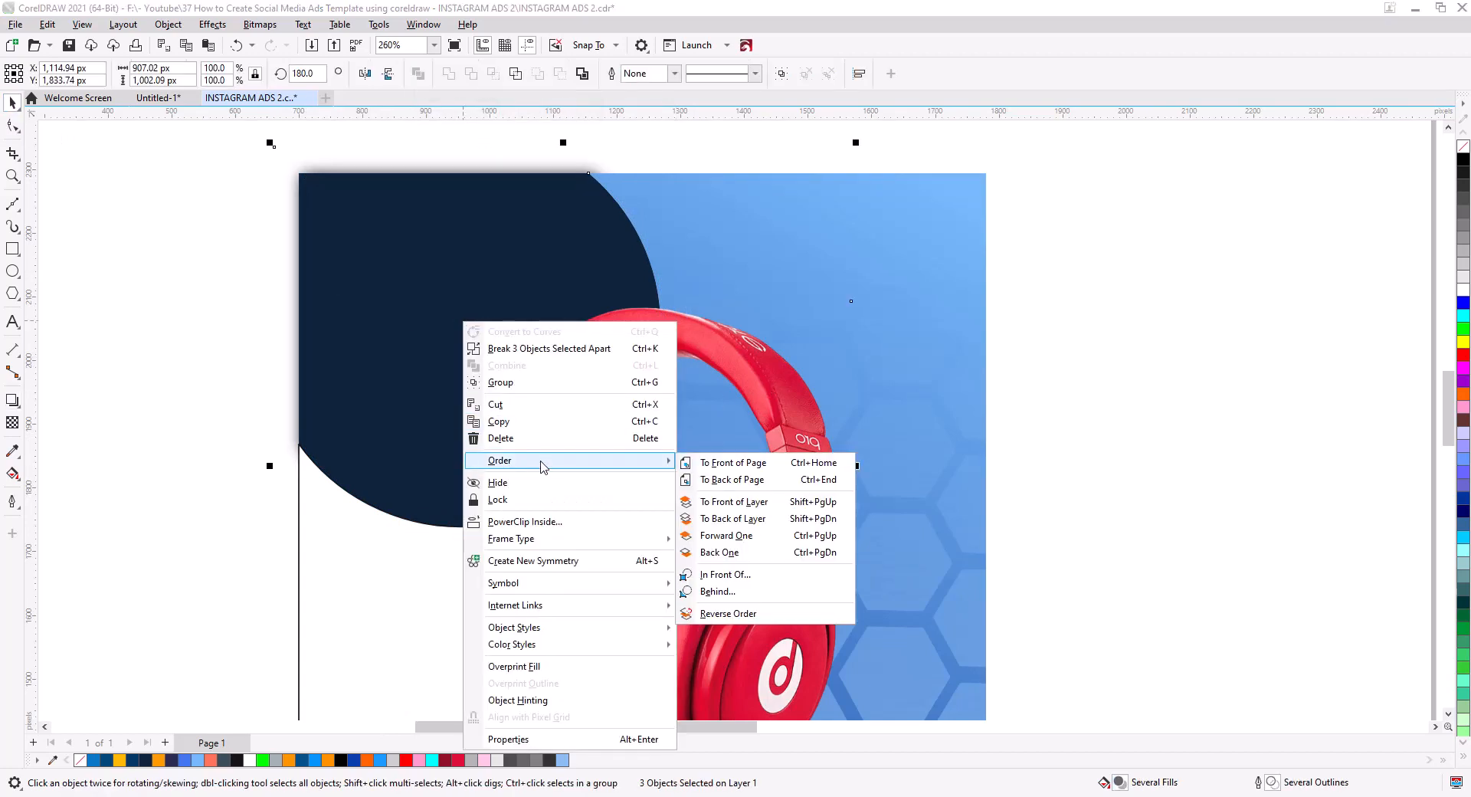
pyautogui.click(733, 501)
pyautogui.click(348, 371)
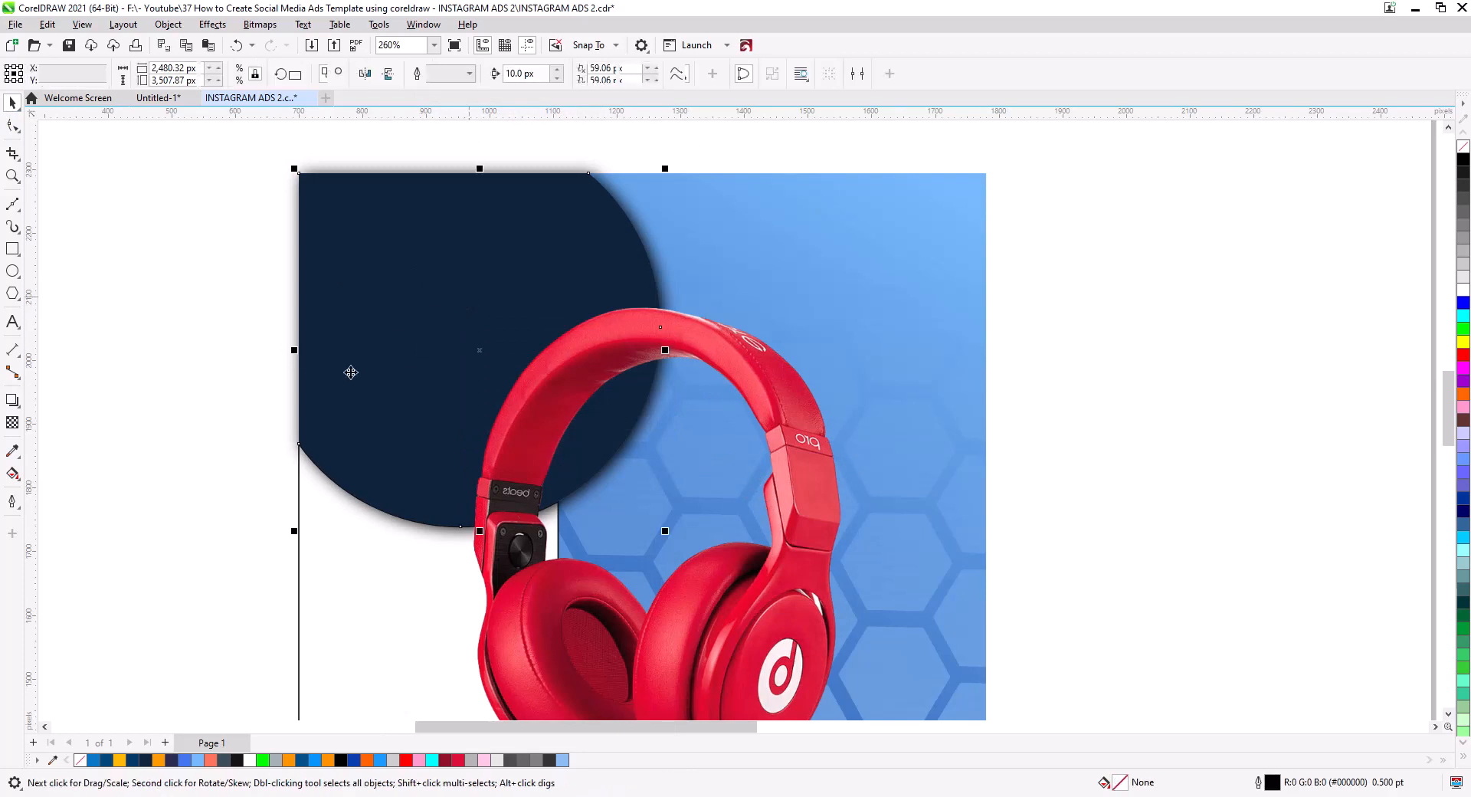
# - Soften the navy shape's drop shadow to 75% opacity and a feather of 5
pyautogui.click(11, 401)
pyautogui.moveTo(666, 467); pyautogui.dragTo(668, 471)
pyautogui.write('5')
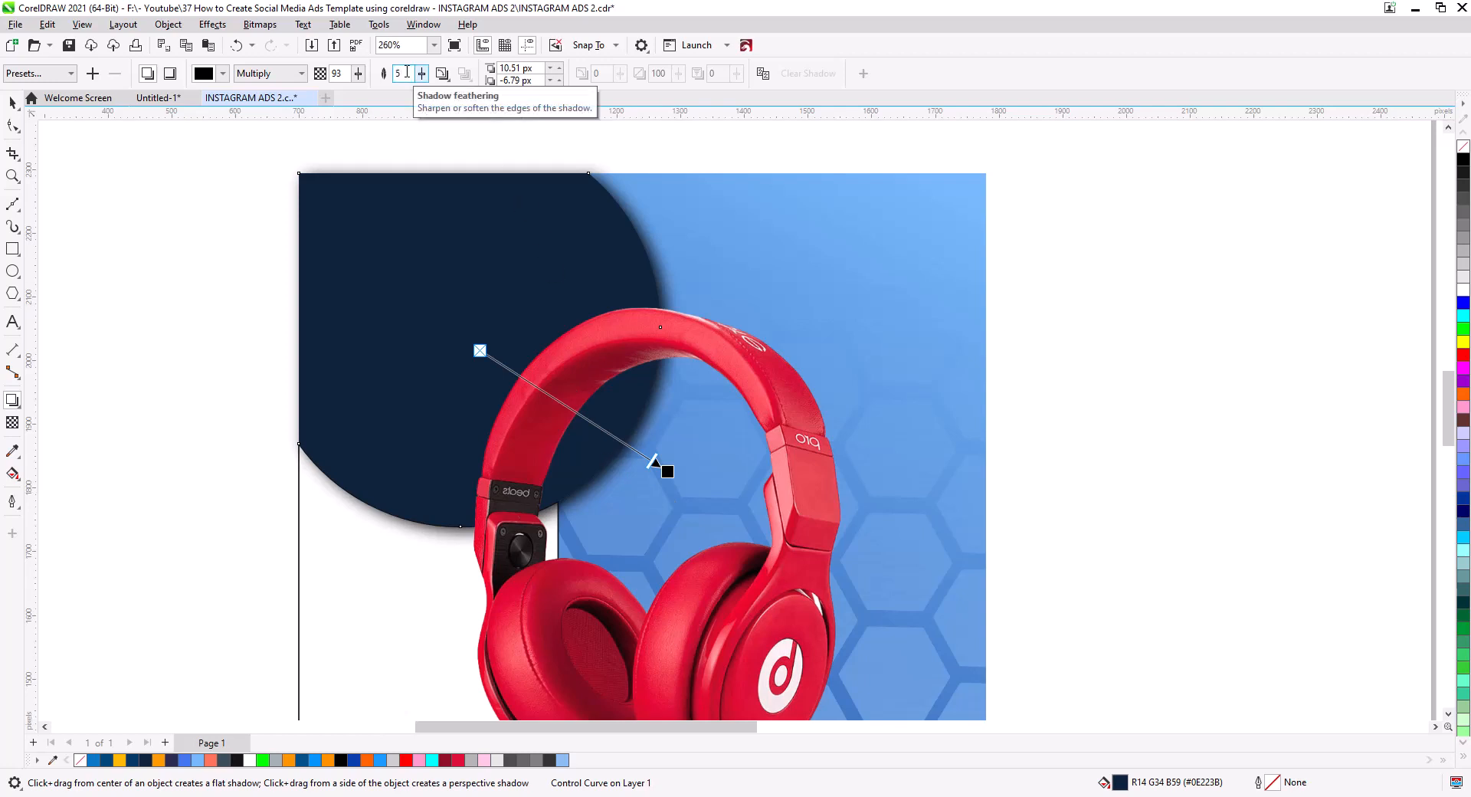
pyautogui.press('Return')
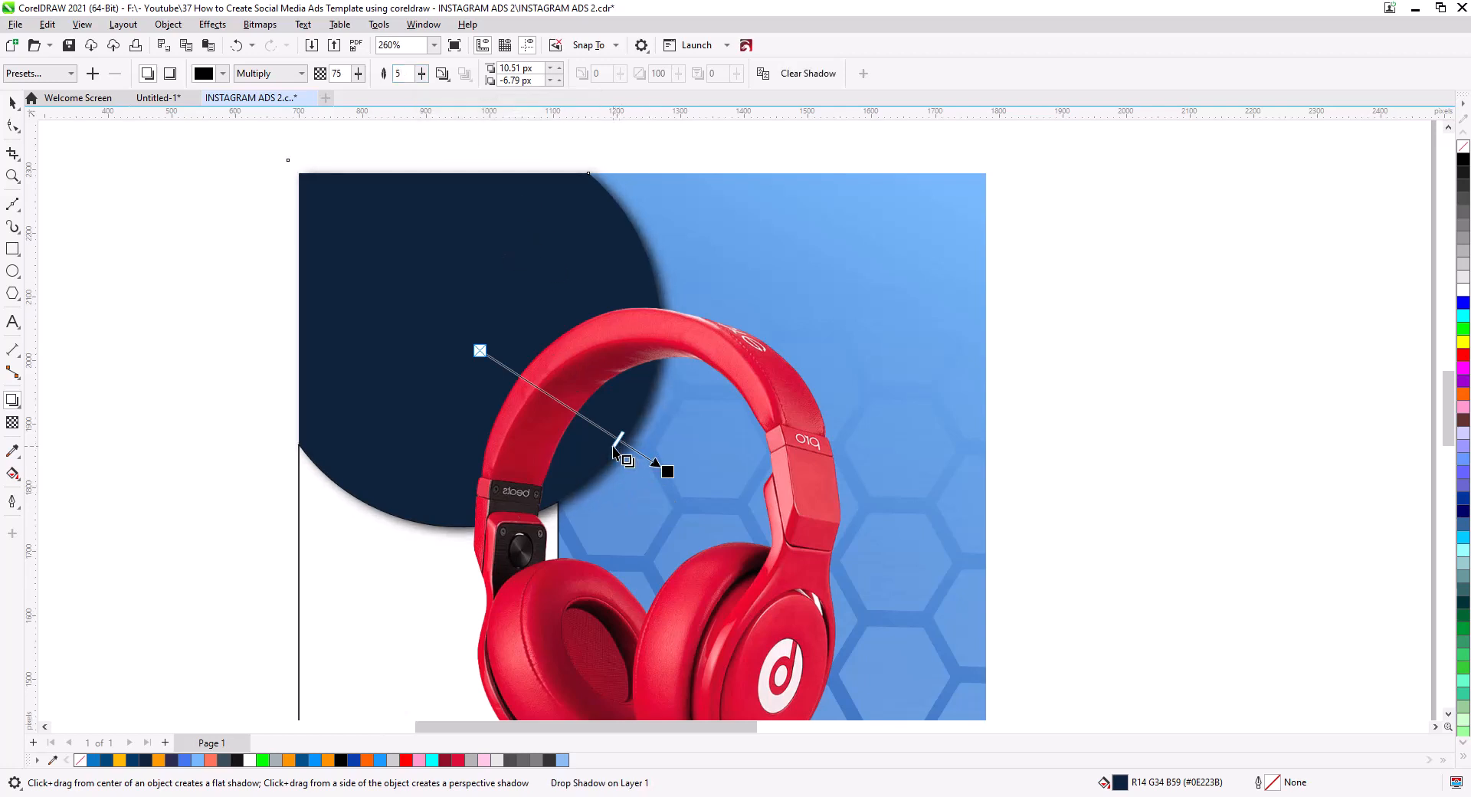
pyautogui.click(12, 103)
pyautogui.click(177, 307)
pyautogui.scroll(-4, 610, 476)
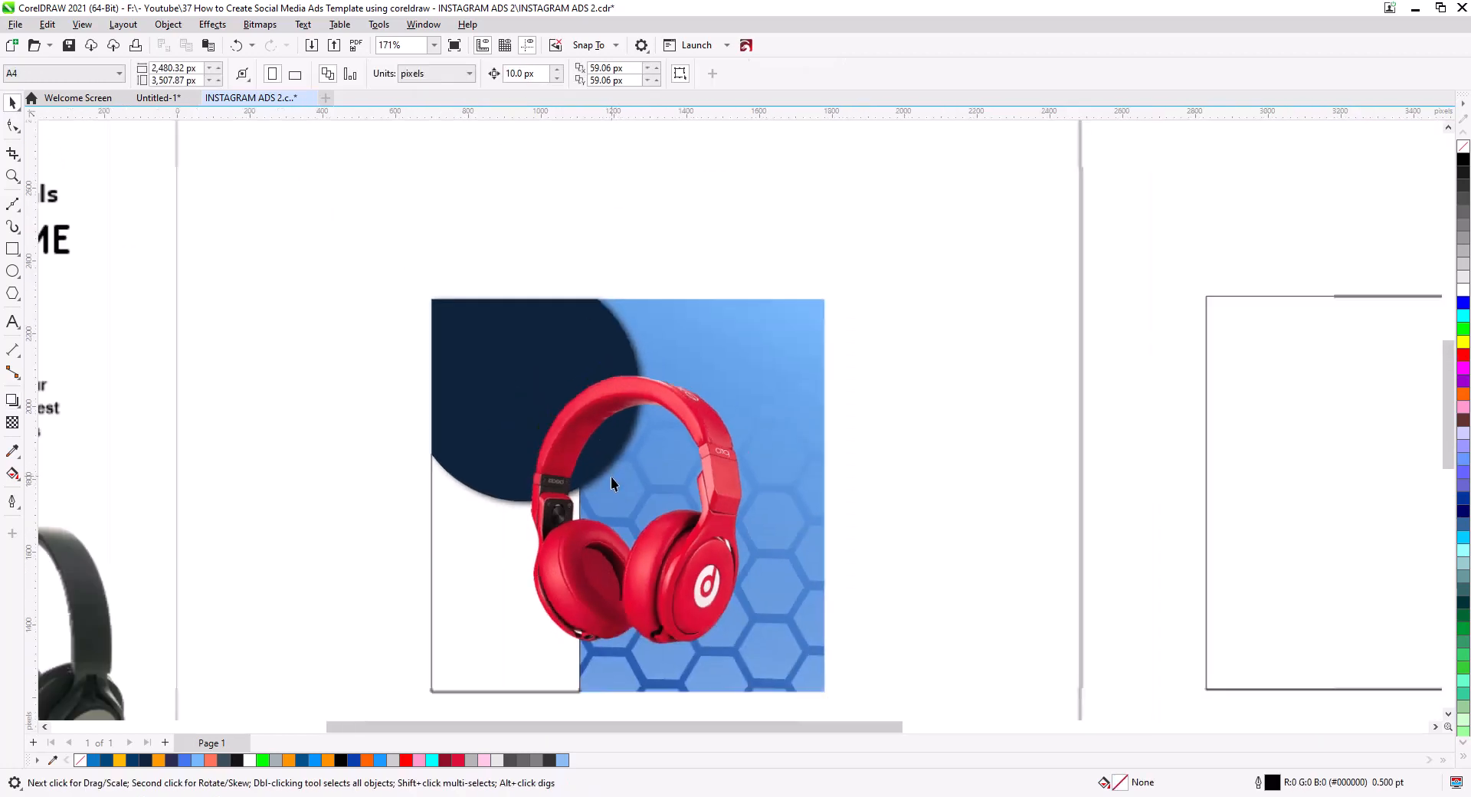
# - Separate the drop shadow from the navy circular shape and select the shadow by itself
pyautogui.moveTo(610, 476)
pyautogui.mouseDown()
pyautogui.moveTo(547, 464)
pyautogui.moveTo(616, 466)
pyautogui.mouseUp()
pyautogui.scroll(4, 546, 465)
pyautogui.scroll(1, 545, 463)
pyautogui.rightClick(616, 466)
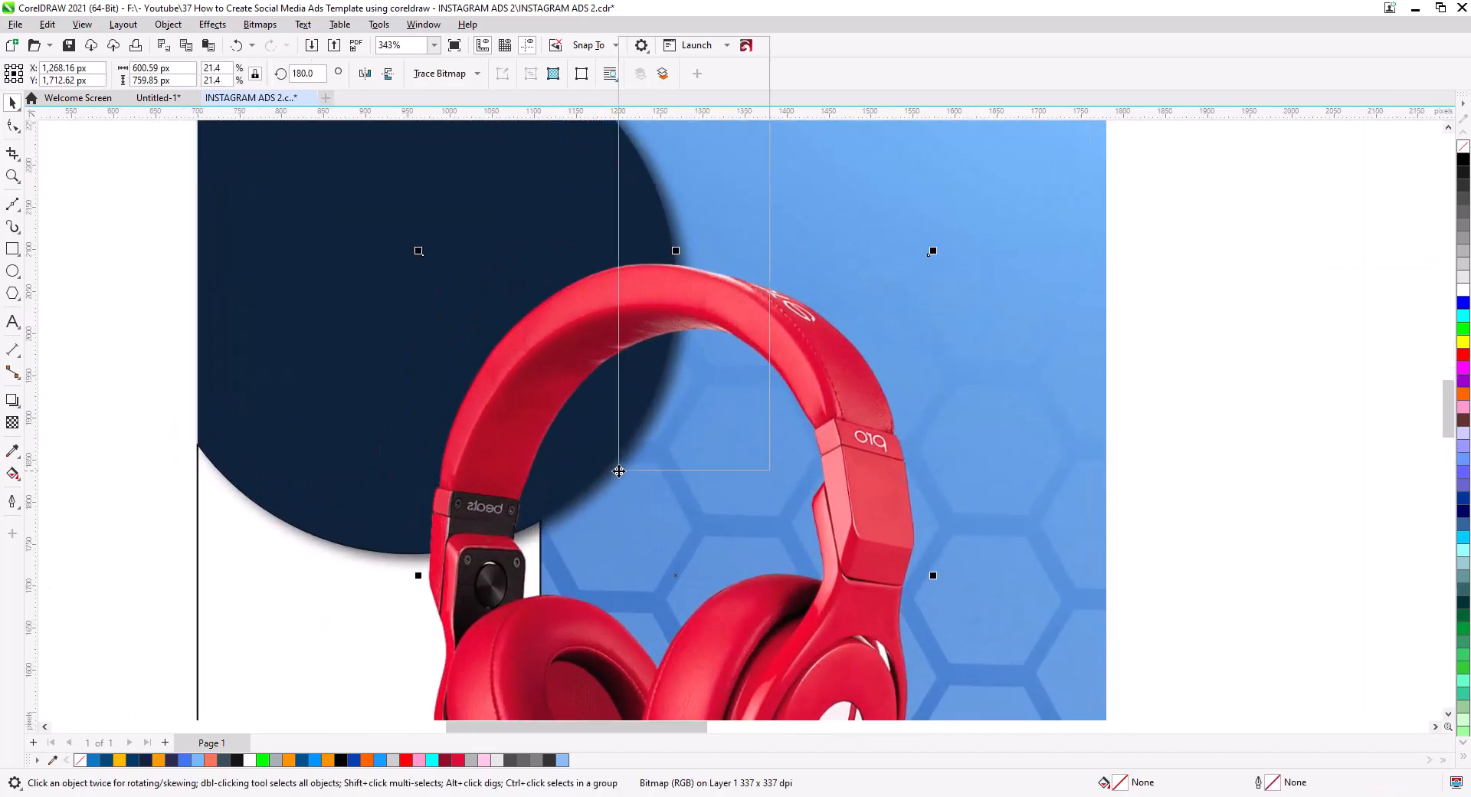
pyautogui.click(240, 347)
pyautogui.rightClick(294, 530)
pyautogui.click(321, 542)
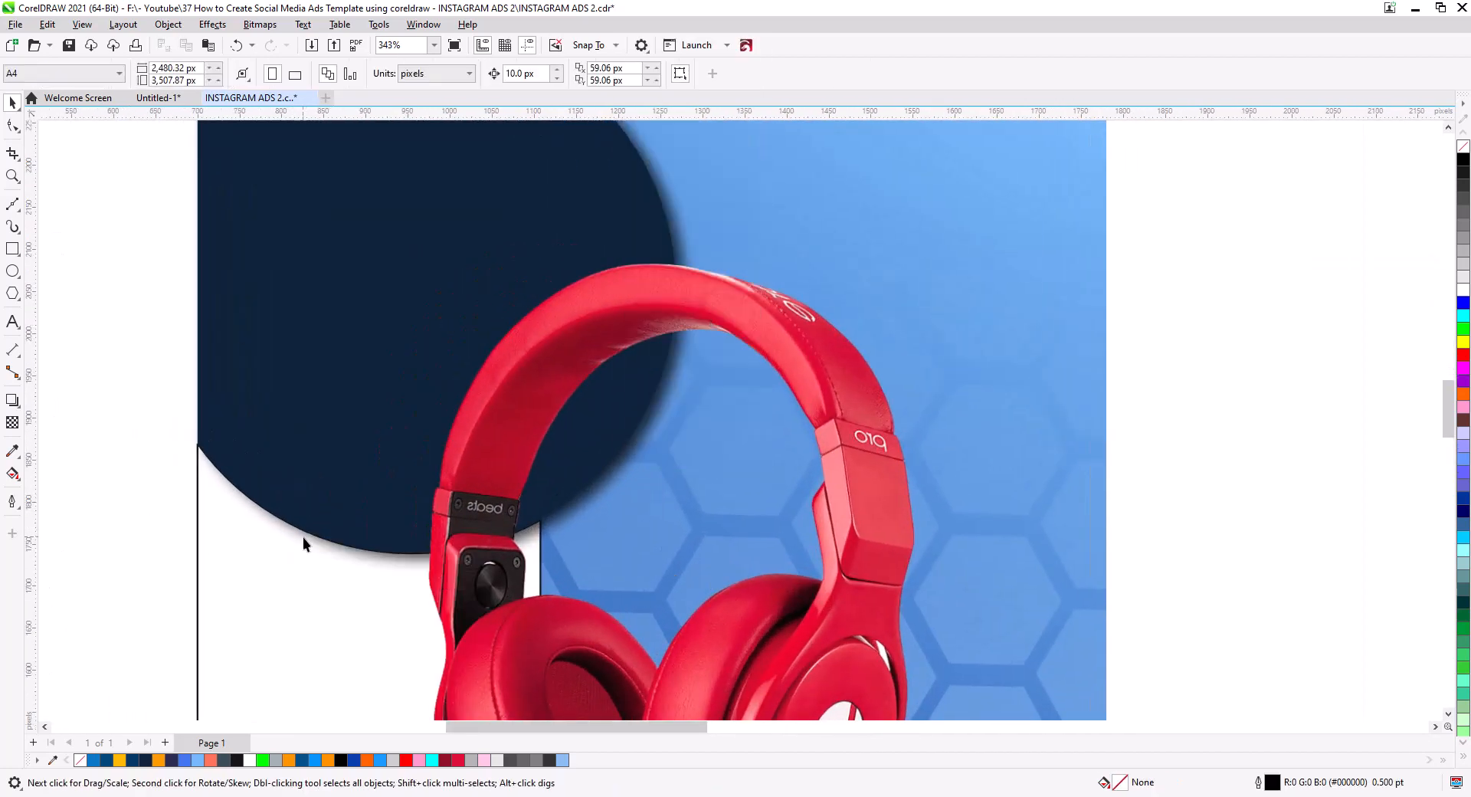
pyautogui.click(309, 543)
# - Try the Overlay merge mode on the separated shadow's transparency and undo it
pyautogui.click(13, 422)
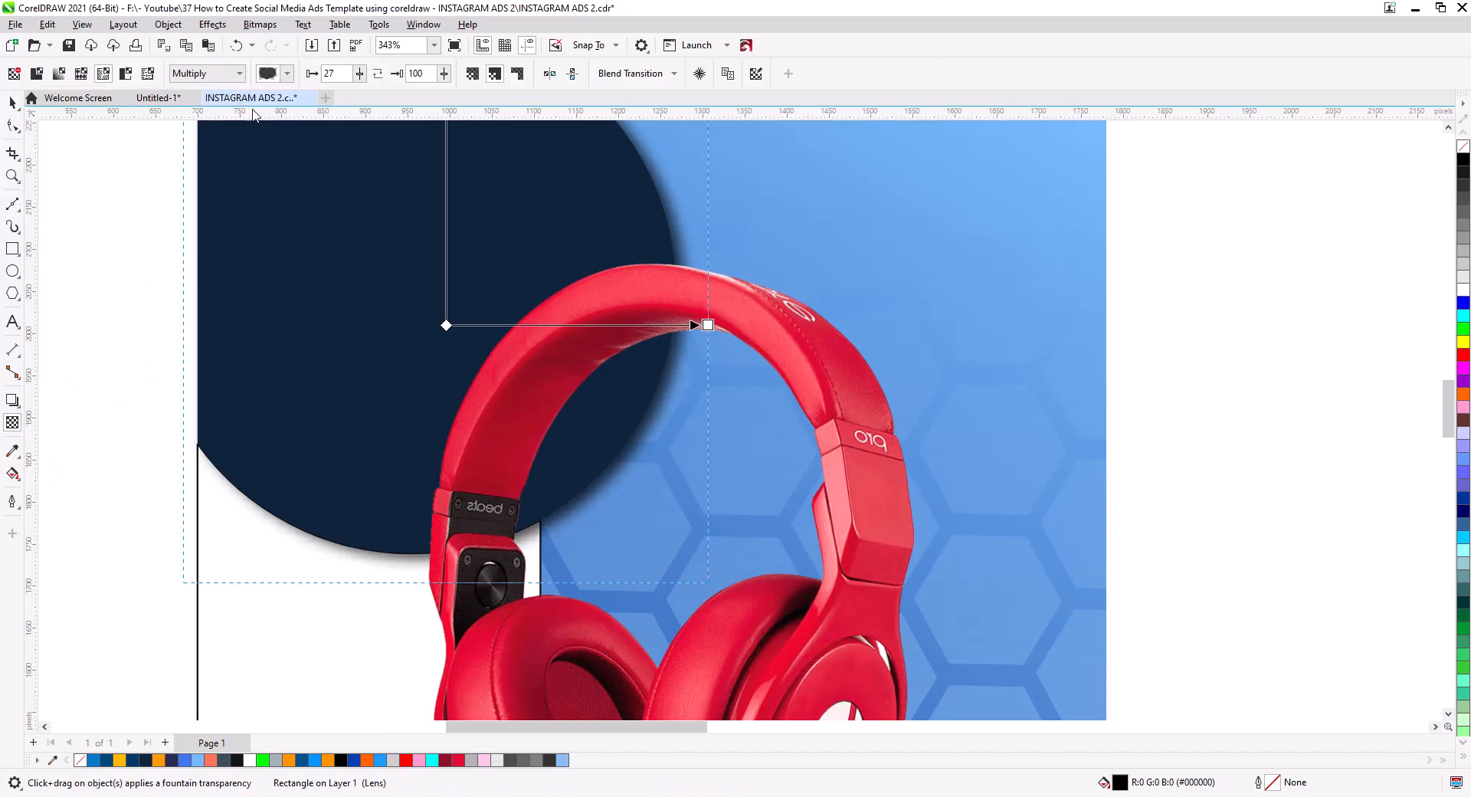
pyautogui.click(240, 74)
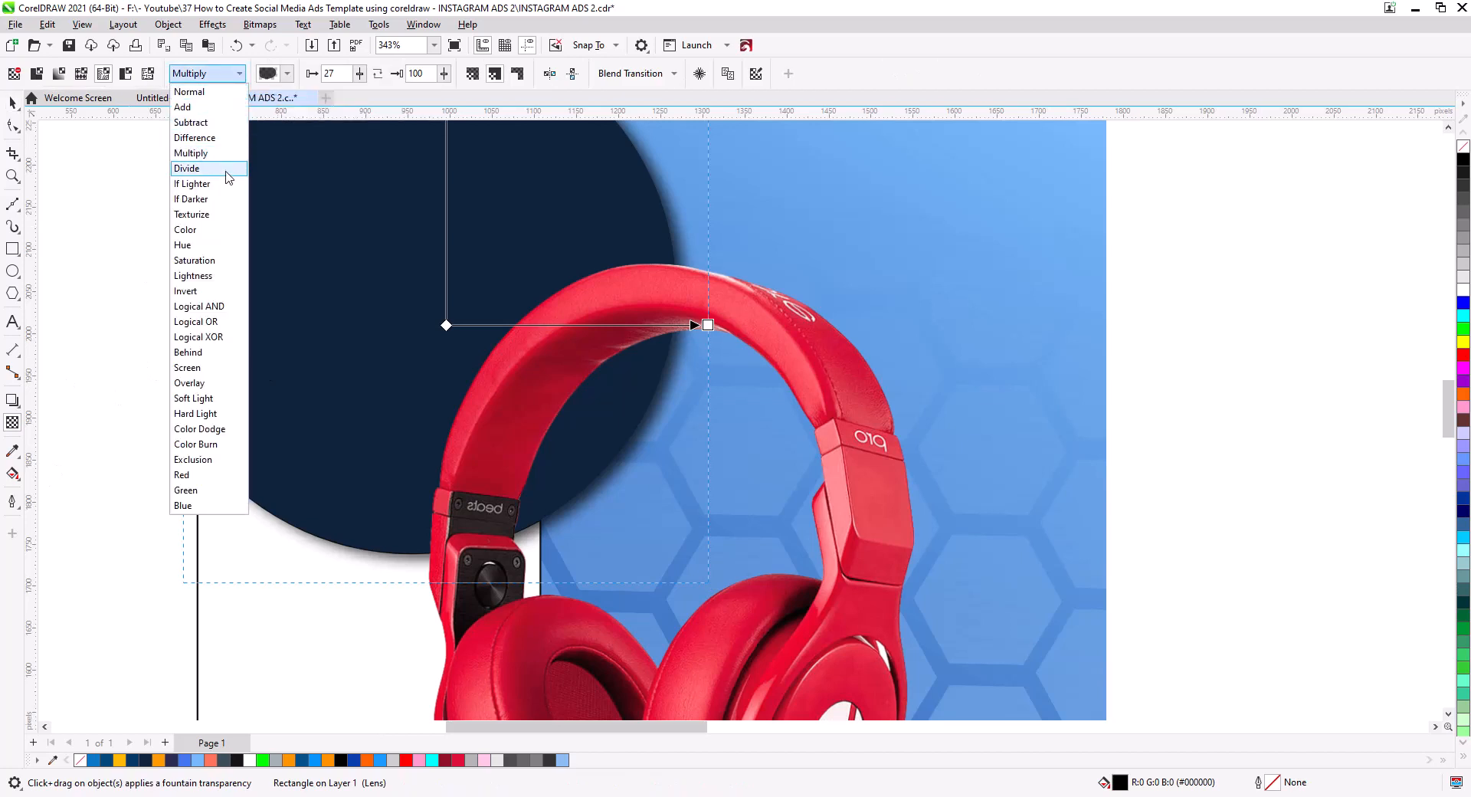
pyautogui.click(203, 381)
pyautogui.hotkey('ctrl', 'z')
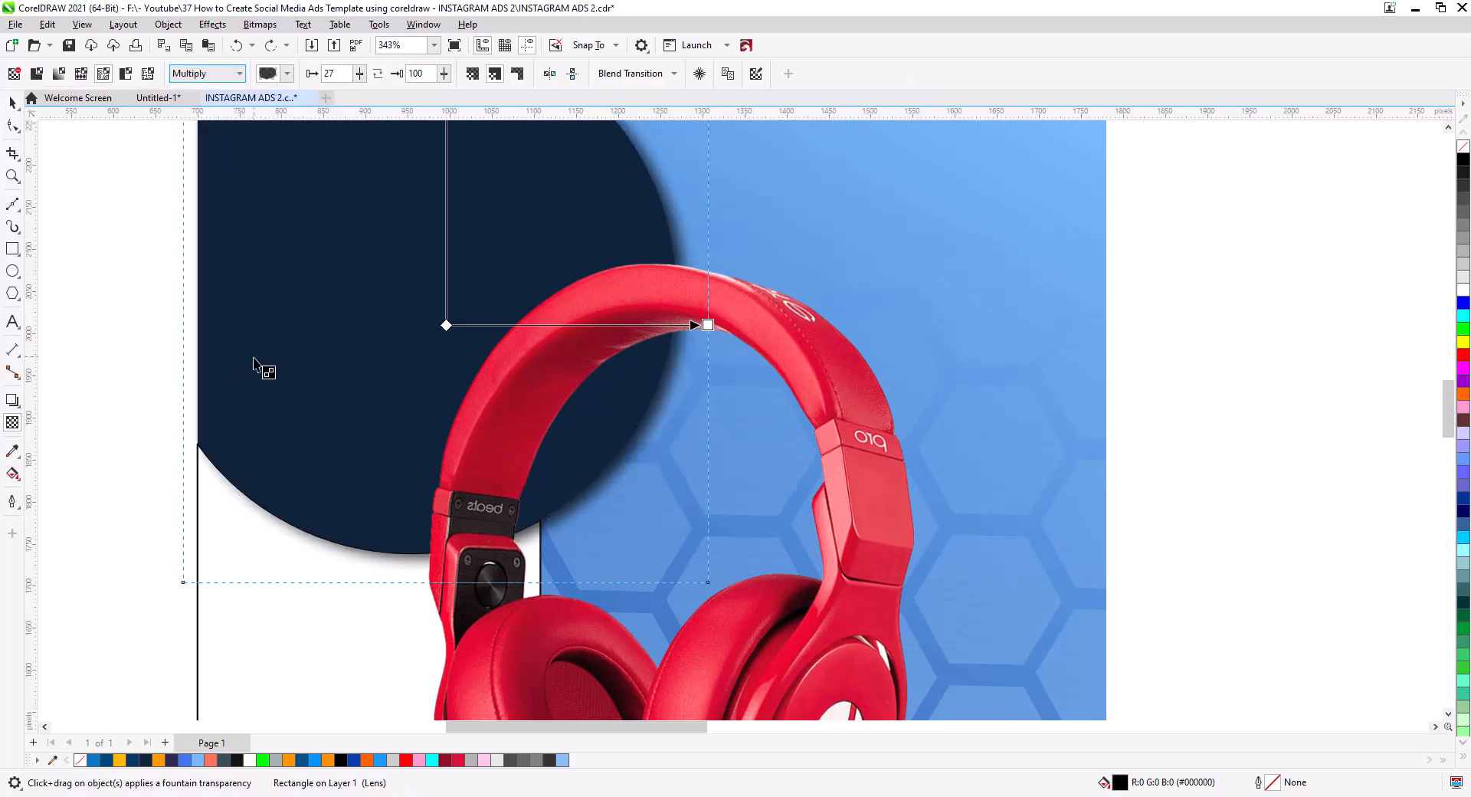
# - Convert the separated shadow to a bitmap with the offered conversion settings
pyautogui.click(12, 103)
pyautogui.click(78, 222)
pyautogui.moveTo(352, 364); pyautogui.dragTo(324, 501)
pyautogui.click(646, 353)
pyautogui.click(260, 25)
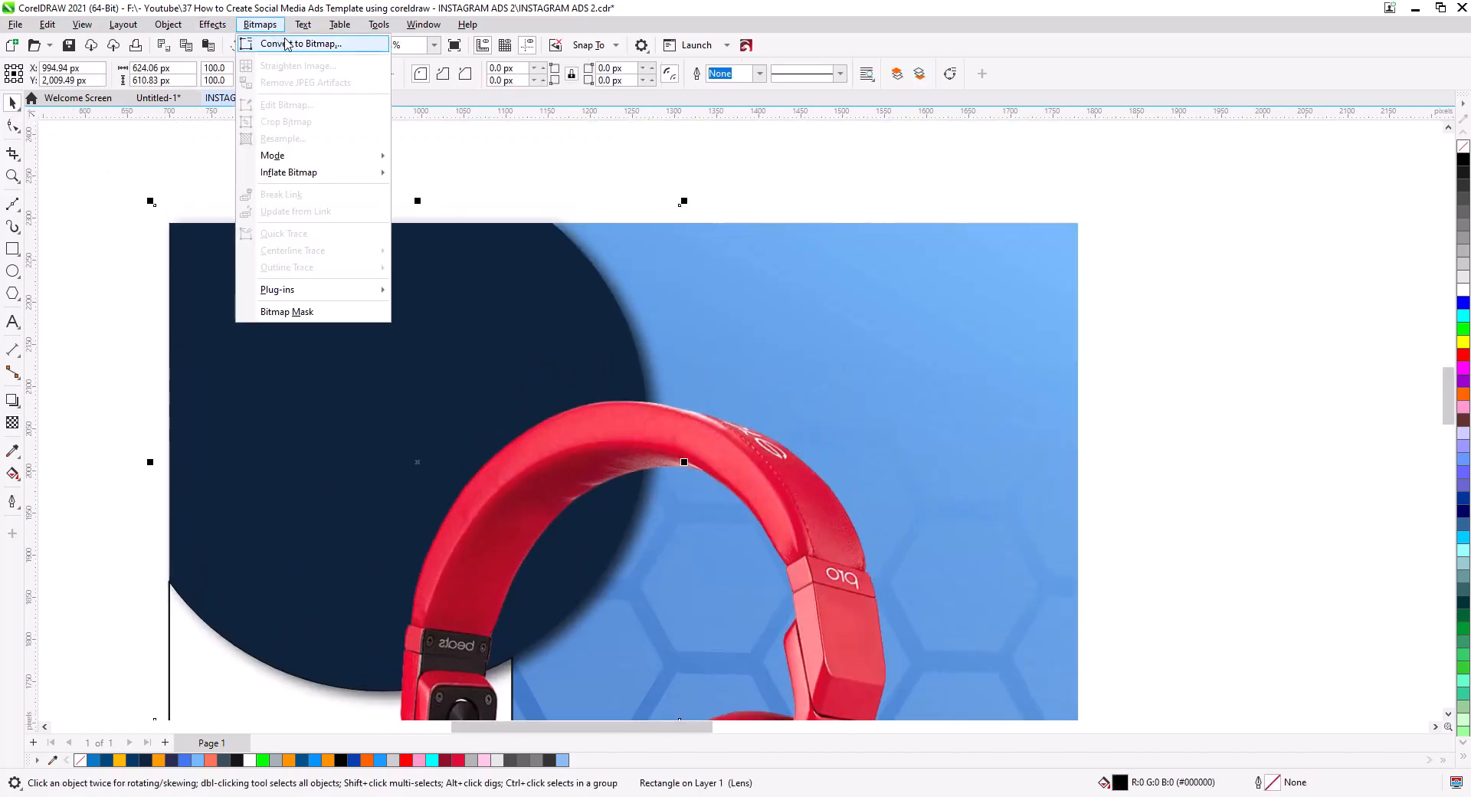
pyautogui.click(299, 43)
pyautogui.click(747, 490)
# - Crop the shadow bitmap's top and left edges so they line up with the edges of the ad
pyautogui.click(12, 125)
pyautogui.moveTo(132, 178); pyautogui.dragTo(680, 223)
pyautogui.moveTo(392, 479); pyautogui.dragTo(498, 385)
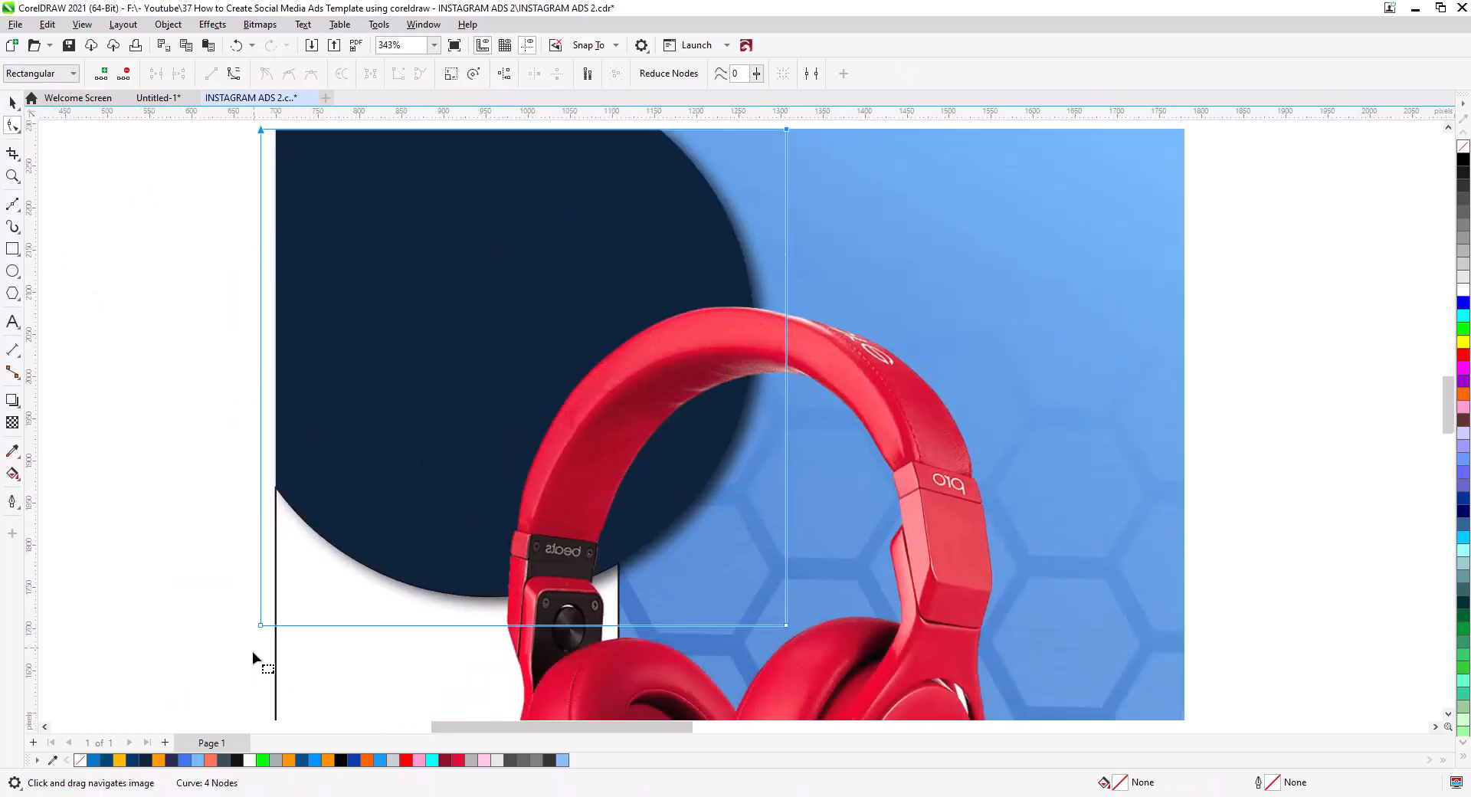
pyautogui.moveTo(348, 109); pyautogui.dragTo(348, 108)
pyautogui.moveTo(261, 155); pyautogui.dragTo(276, 155)
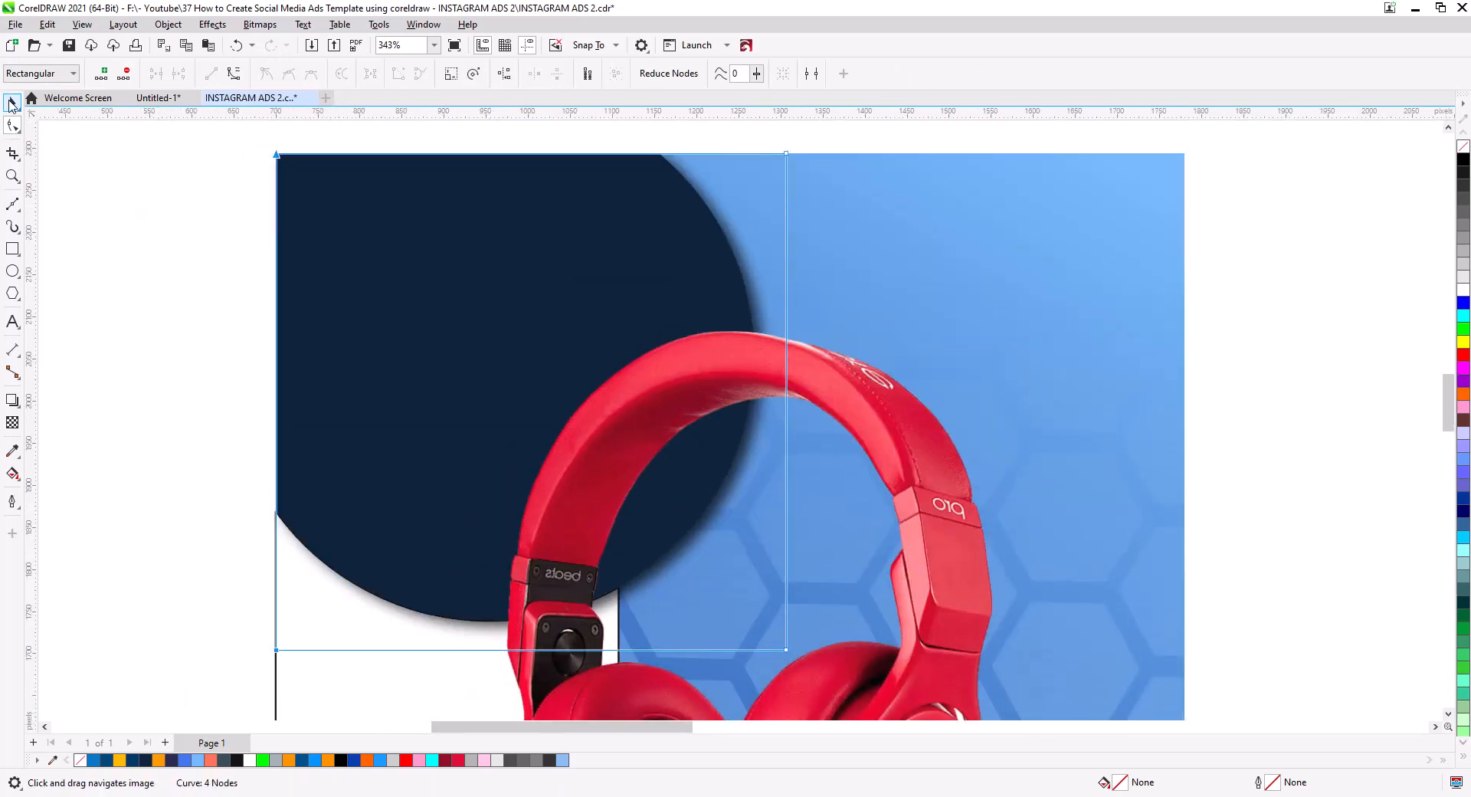
pyautogui.click(11, 103)
pyautogui.click(196, 222)
# - Resize the headphones to about 579 × 733 px and nudge them slightly to the right
pyautogui.scroll(-1, 515, 406)
pyautogui.scroll(-2, 520, 411)
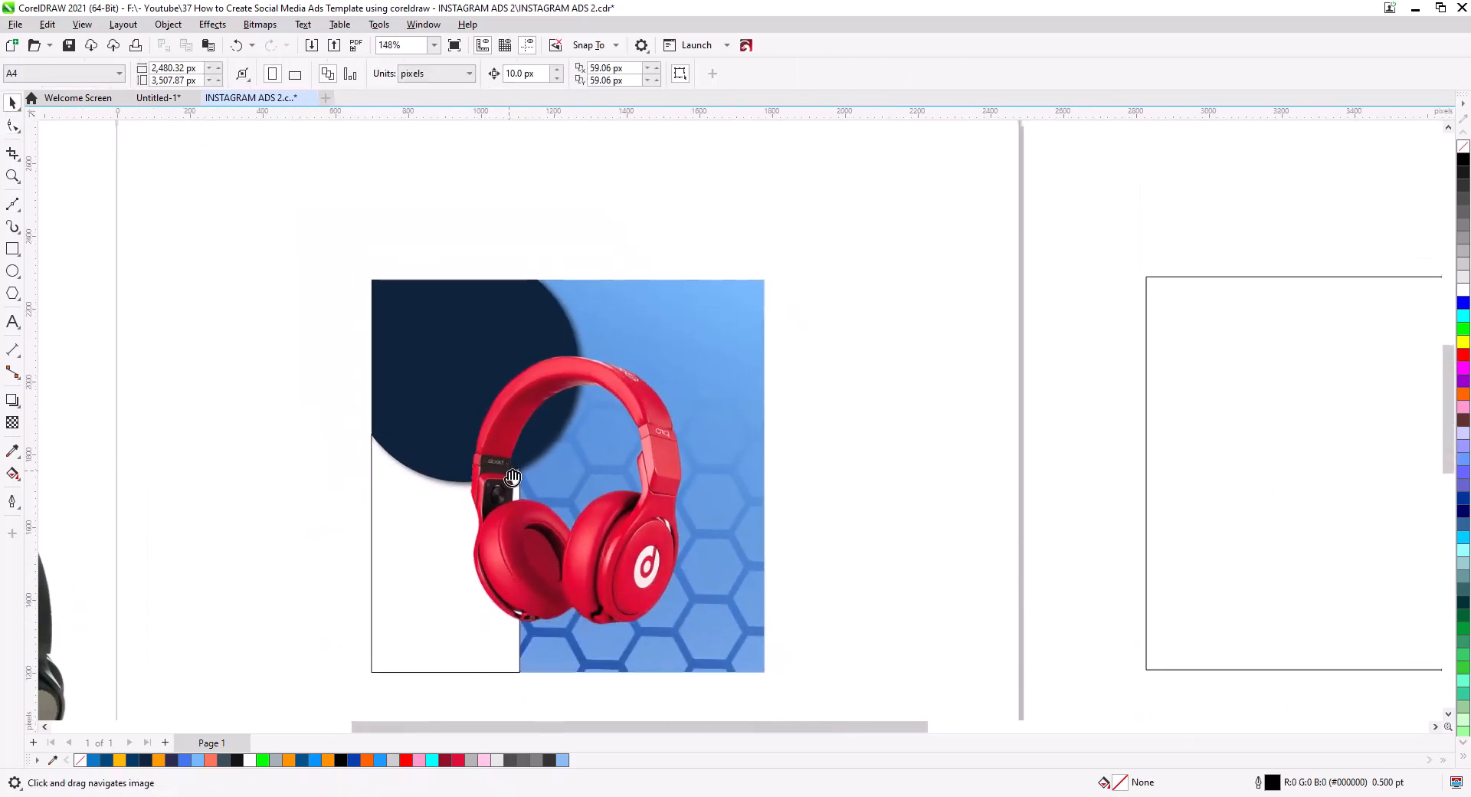
pyautogui.click(614, 603)
pyautogui.moveTo(687, 630); pyautogui.dragTo(664, 644)
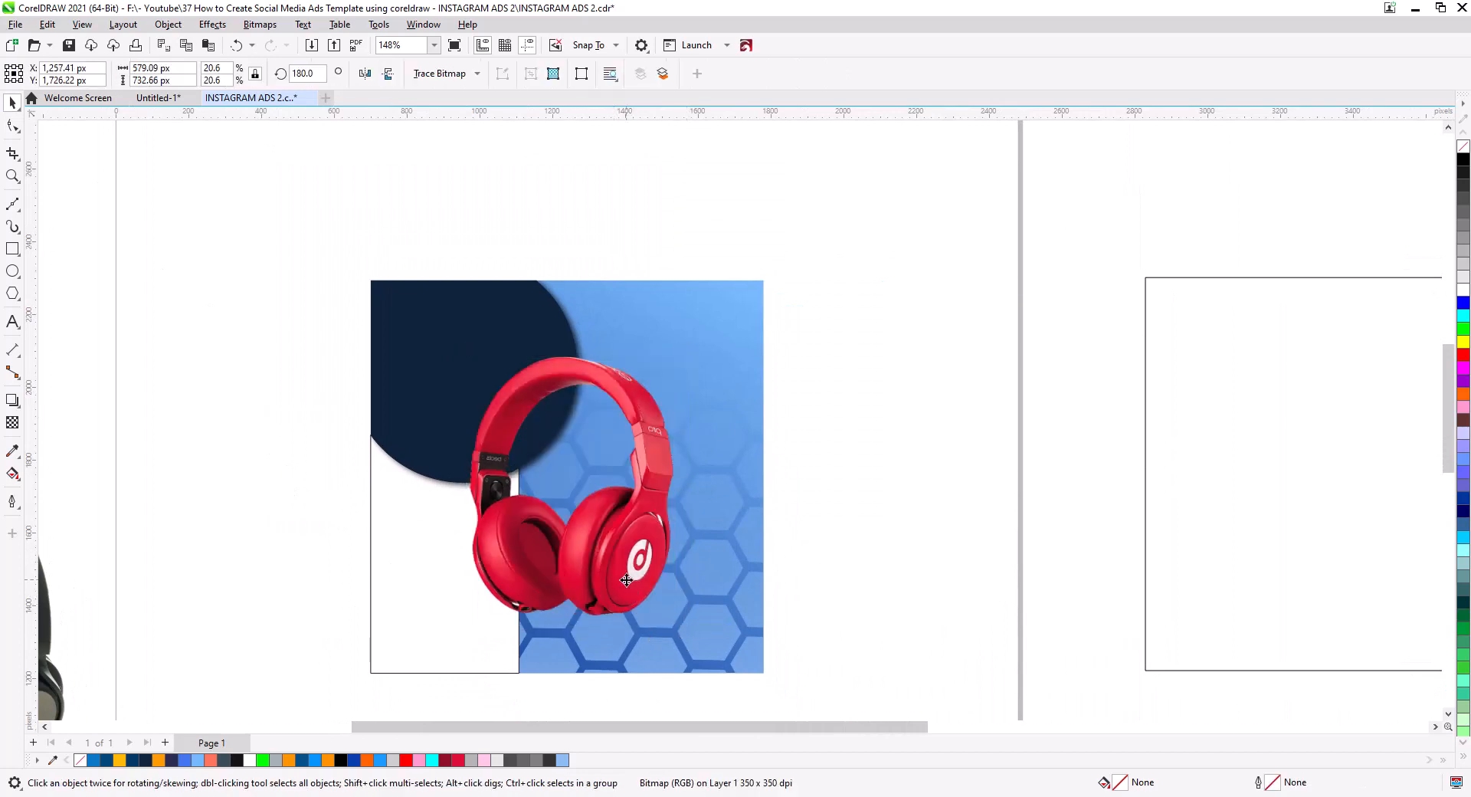
pyautogui.moveTo(627, 580); pyautogui.dragTo(633, 580)
pyautogui.click(423, 640)
# - Copy the "new arrivals" and "EXTREME AUDIO" texts from the asset area onto the navy shape
pyautogui.scroll(-1, 423, 639)
pyautogui.moveTo(424, 639); pyautogui.dragTo(661, 652)
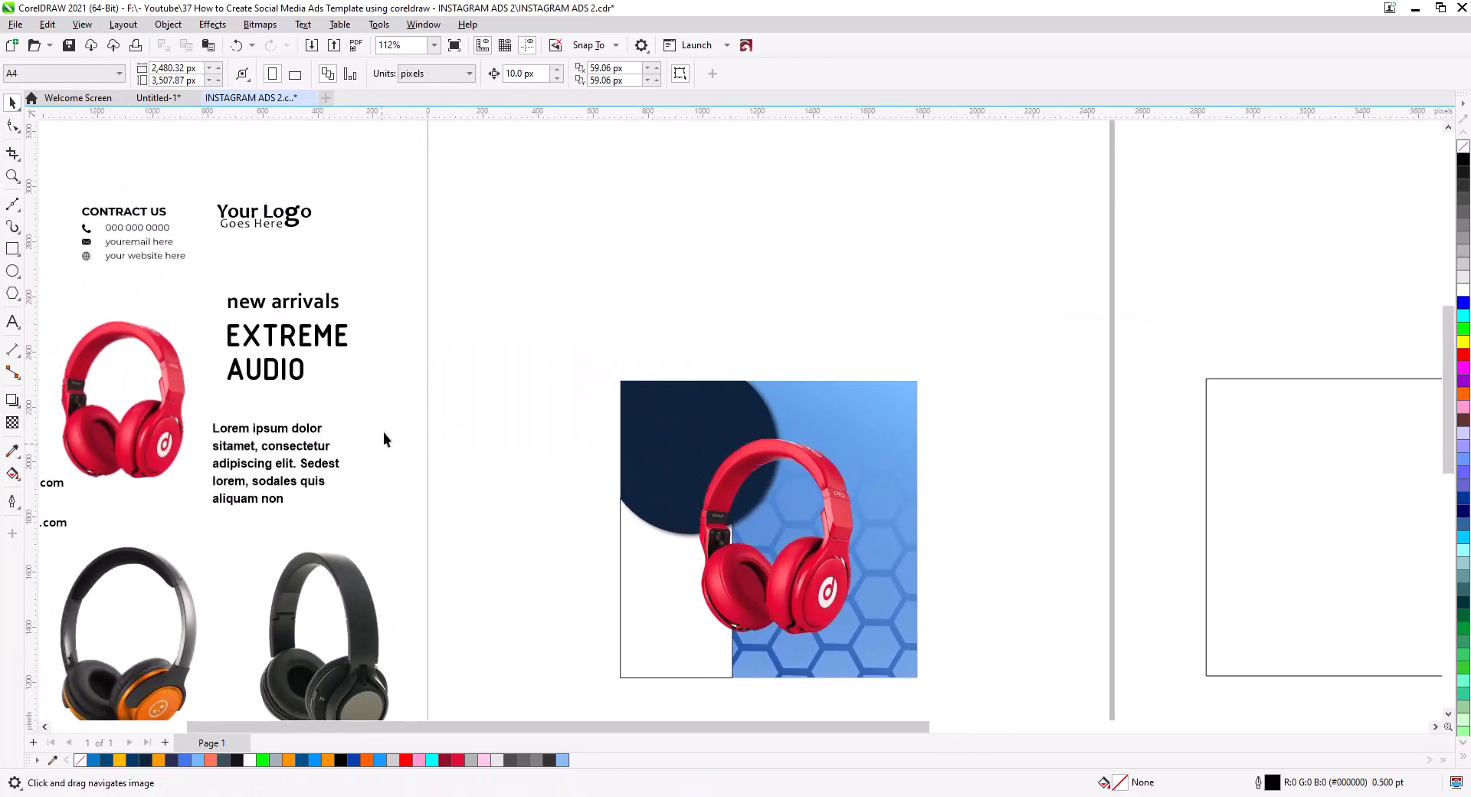
pyautogui.keyDown('shift'); pyautogui.click(299, 308); pyautogui.keyUp('shift')
pyautogui.moveTo(296, 310); pyautogui.dragTo(703, 430)
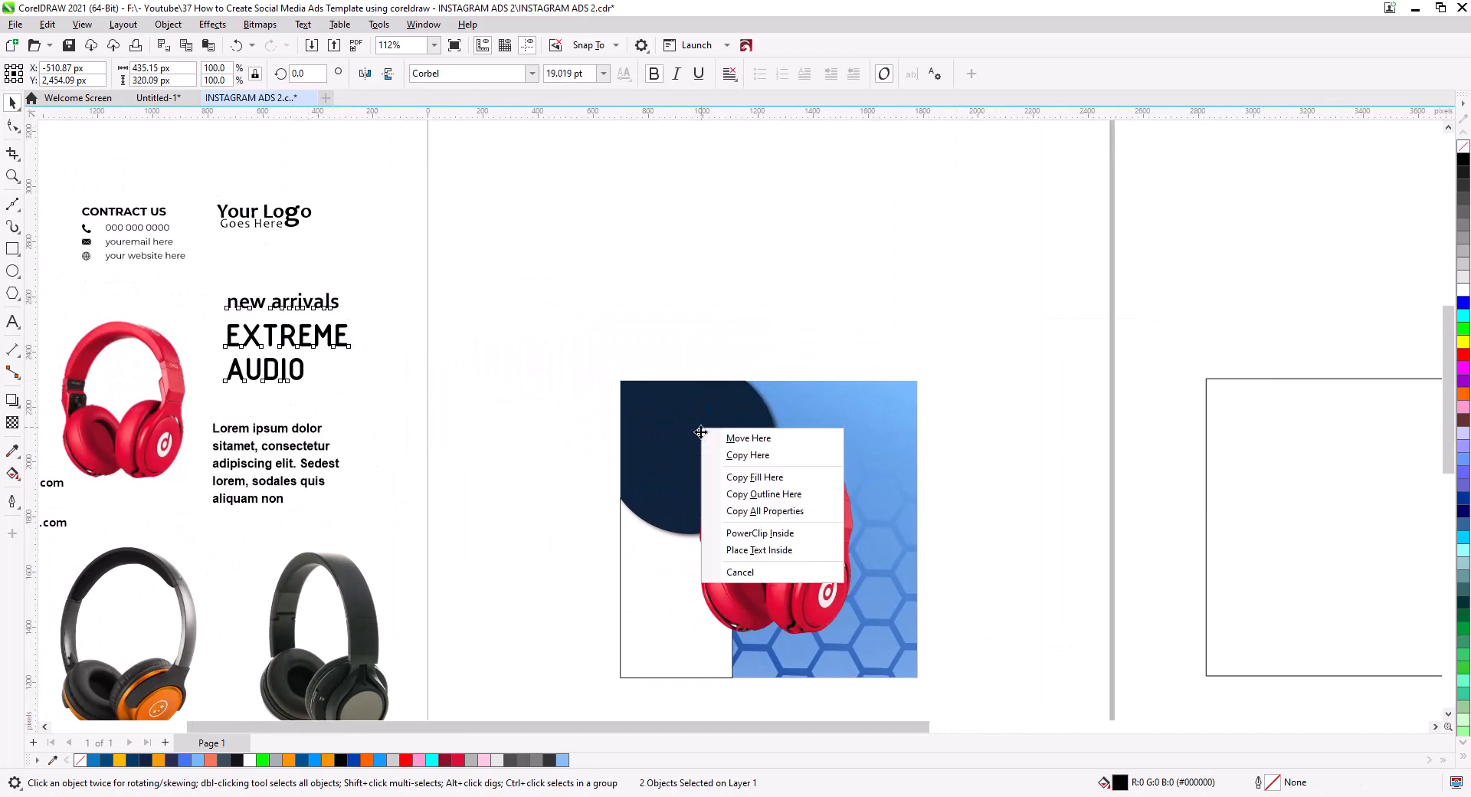
pyautogui.click(718, 458)
# - Scale the copied headline texts to about 391 × 288 px together and fill them with white
pyautogui.scroll(4, 718, 466)
pyautogui.moveTo(813, 553); pyautogui.dragTo(784, 527)
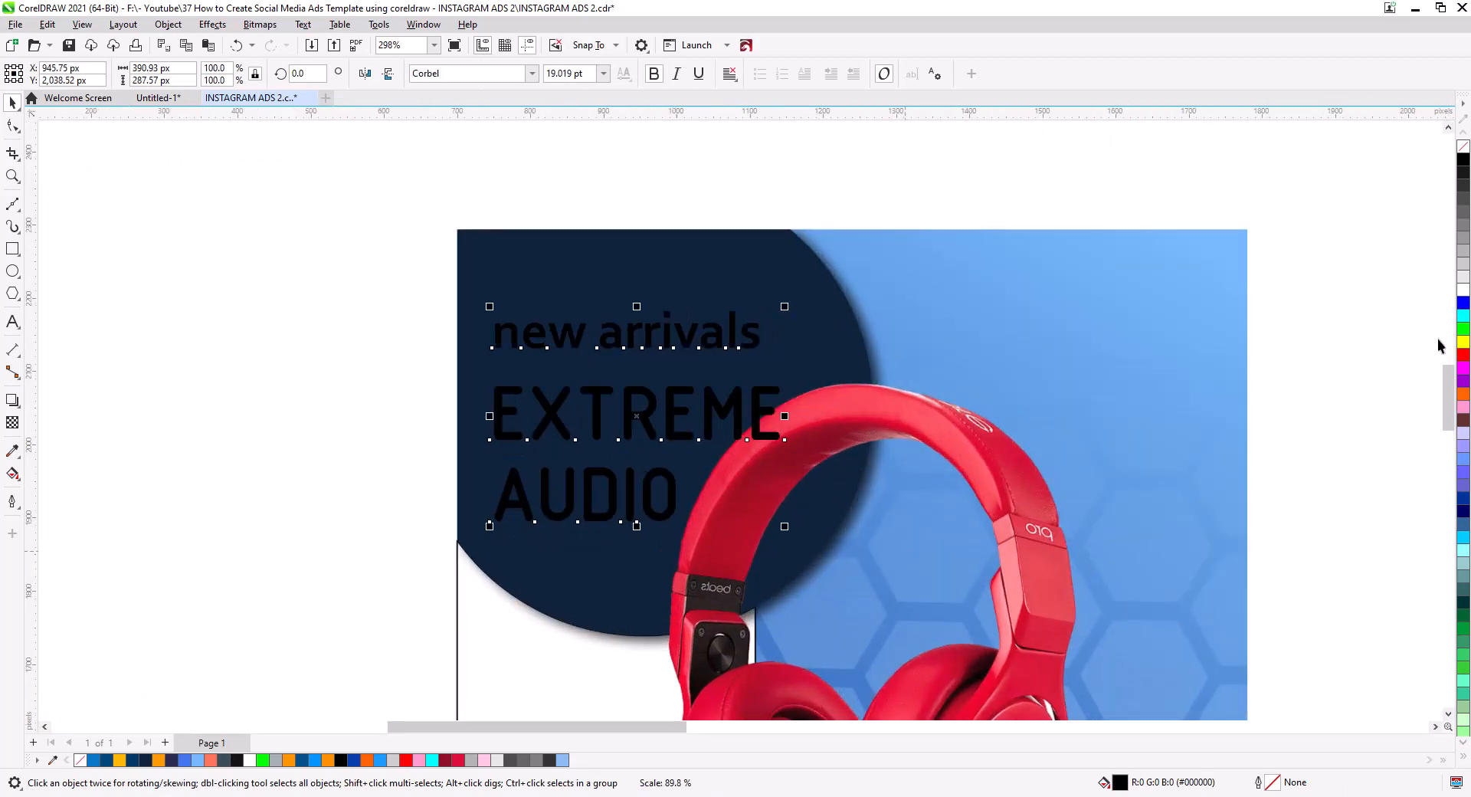
pyautogui.click(1463, 290)
pyautogui.click(442, 398)
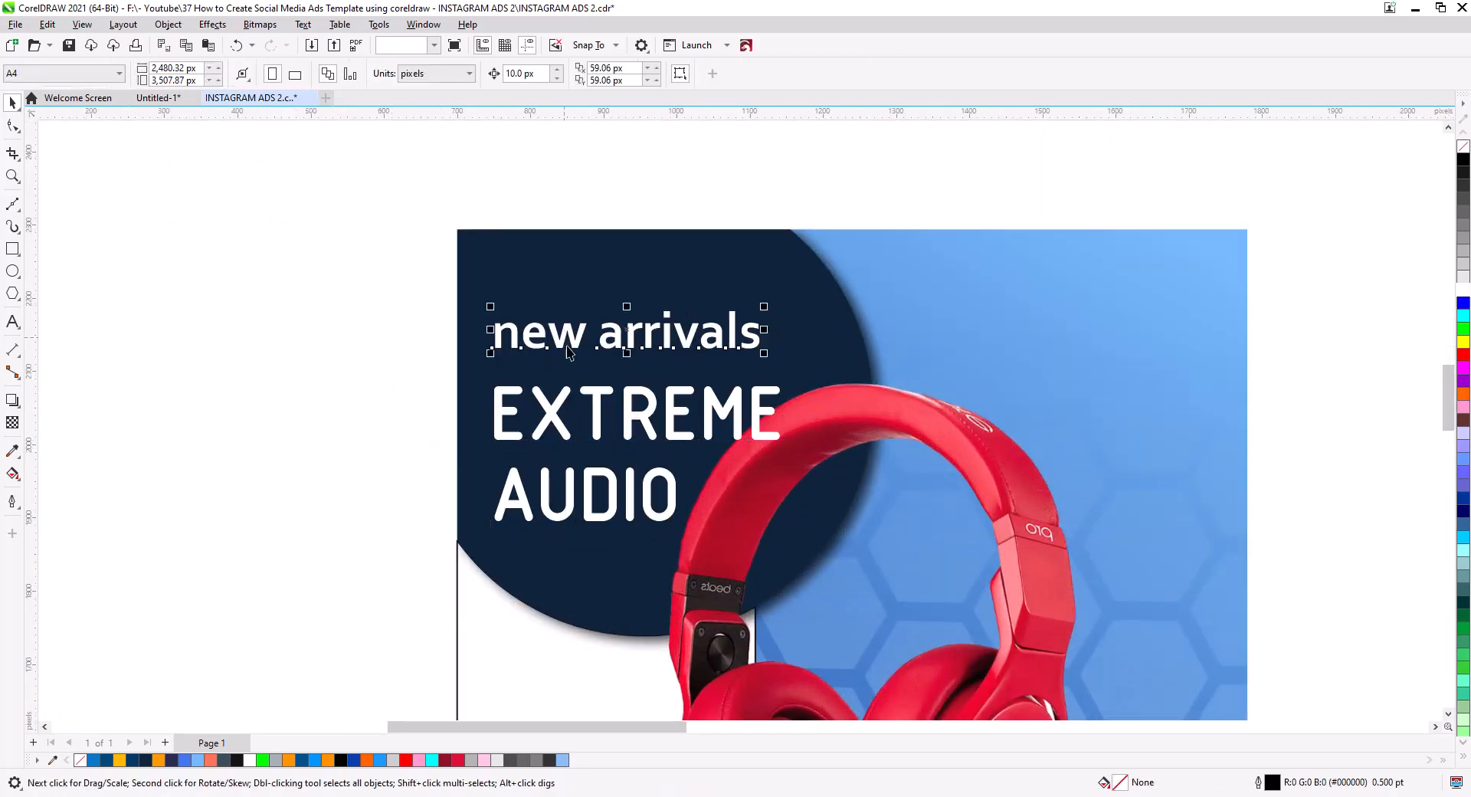
# - Shrink the "new arrivals" text to about 227 px wide and raise it above "EXTREME AUDIO"
pyautogui.moveTo(587, 357); pyautogui.dragTo(591, 368)
pyautogui.hotkey('ctrl', 'z')
pyautogui.click(708, 336)
pyautogui.moveTo(764, 306); pyautogui.dragTo(758, 318)
pyautogui.moveTo(565, 344); pyautogui.dragTo(565, 319)
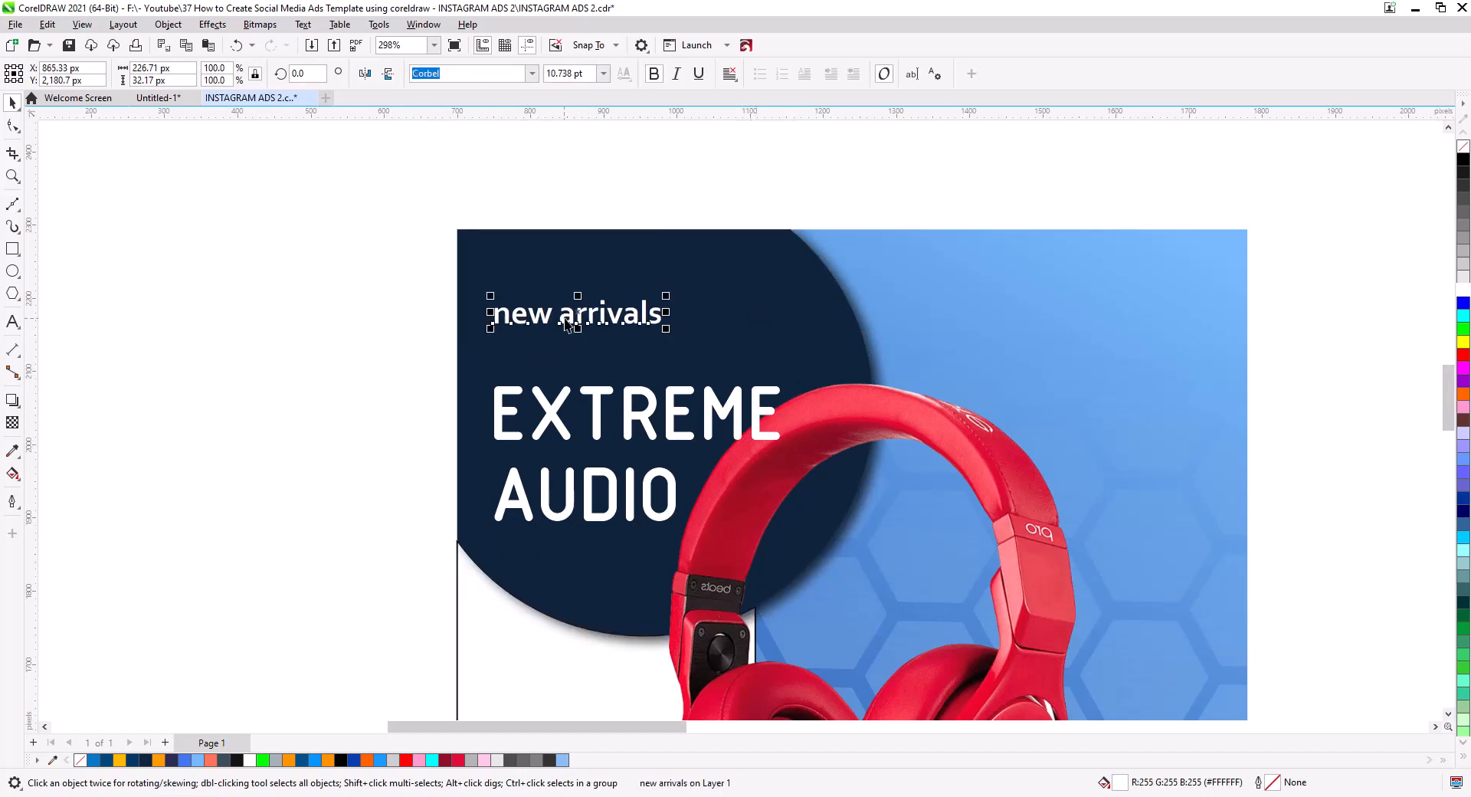
# - Break "new arrivals" onto two lines after "new" and tighten its line spacing
pyautogui.doubleClick(566, 324)
pyautogui.click(553, 313)
pyautogui.press('Return')
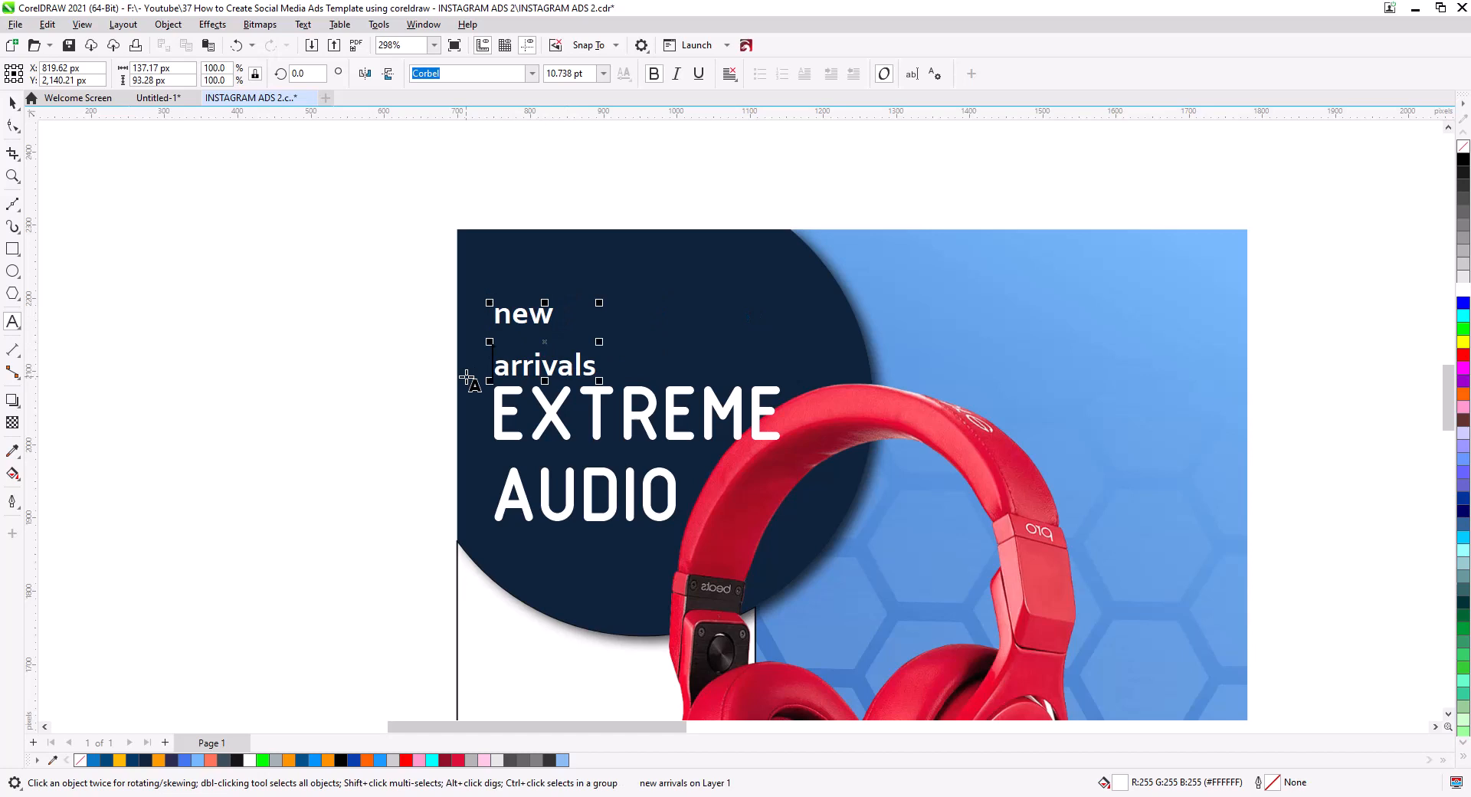
pyautogui.click(13, 127)
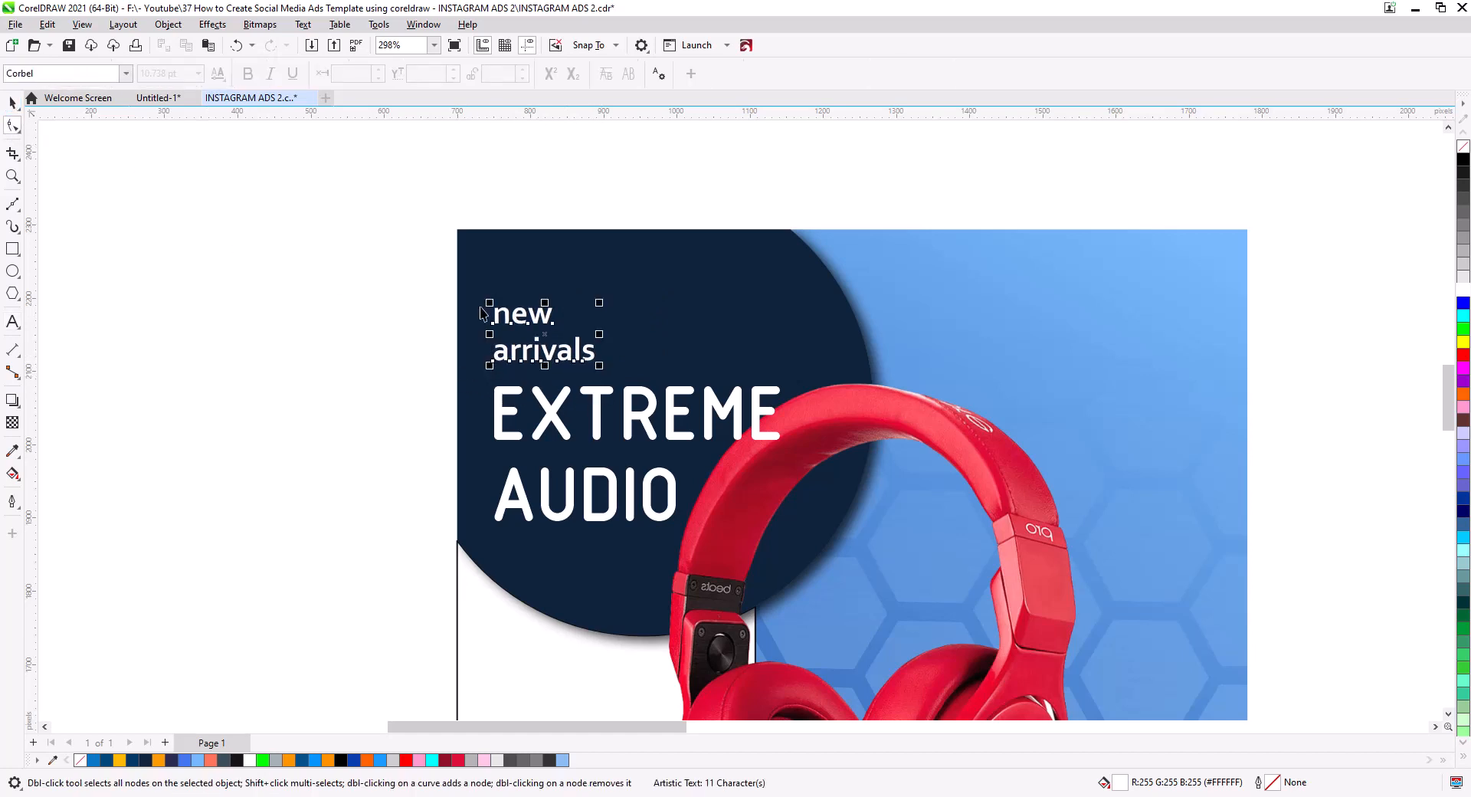
pyautogui.press('space')
# - Enlarge "new arrivals" slightly and move both headline texts up together within the navy shape
pyautogui.moveTo(600, 303); pyautogui.dragTo(606, 299)
pyautogui.click(351, 412)
pyautogui.moveTo(436, 269); pyautogui.dragTo(905, 590)
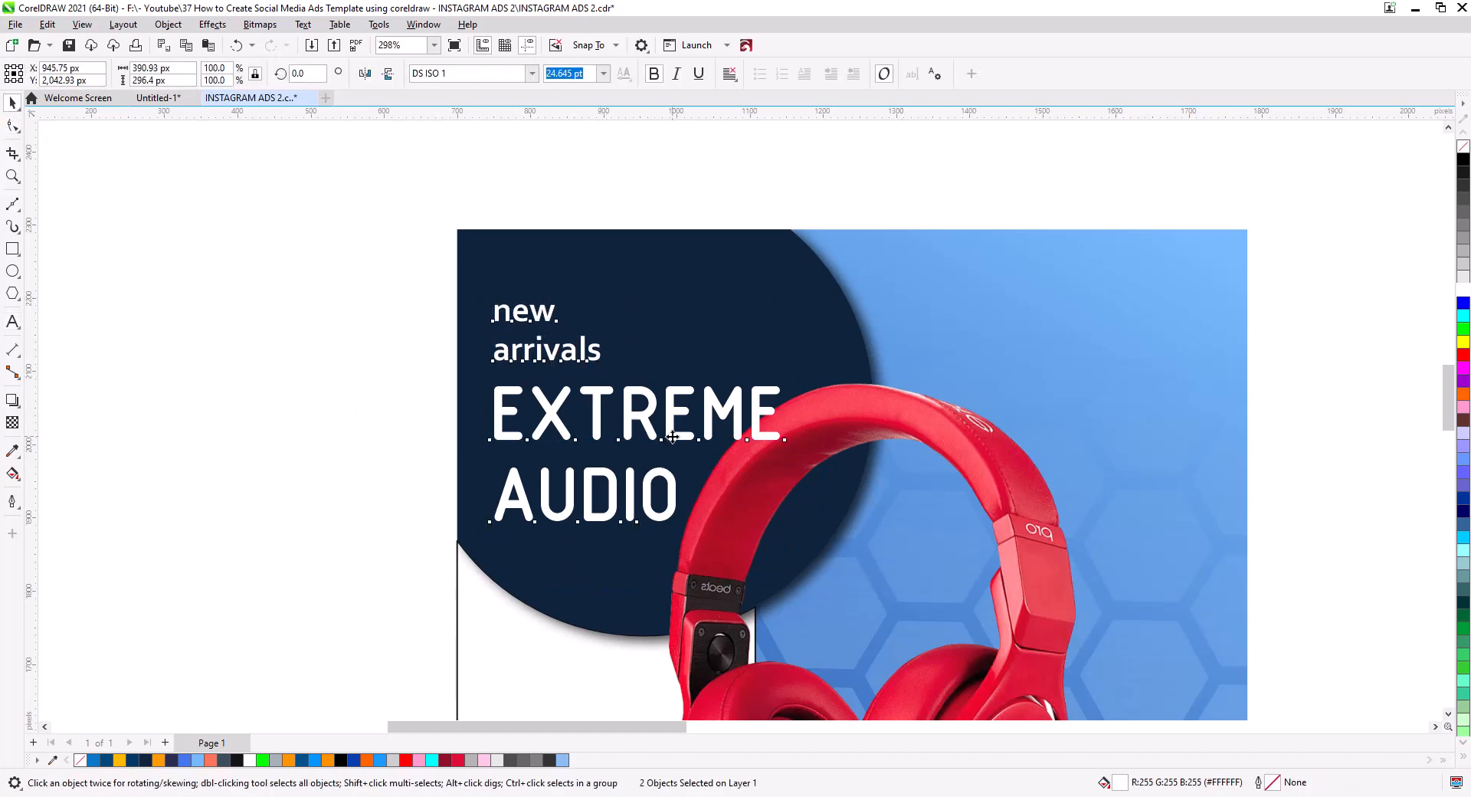
pyautogui.moveTo(672, 437); pyautogui.dragTo(672, 410)
pyautogui.press('Escape')
# - Enlarge the "EXTREME AUDIO" text proportionally from its lower-right corner
pyautogui.click(630, 469)
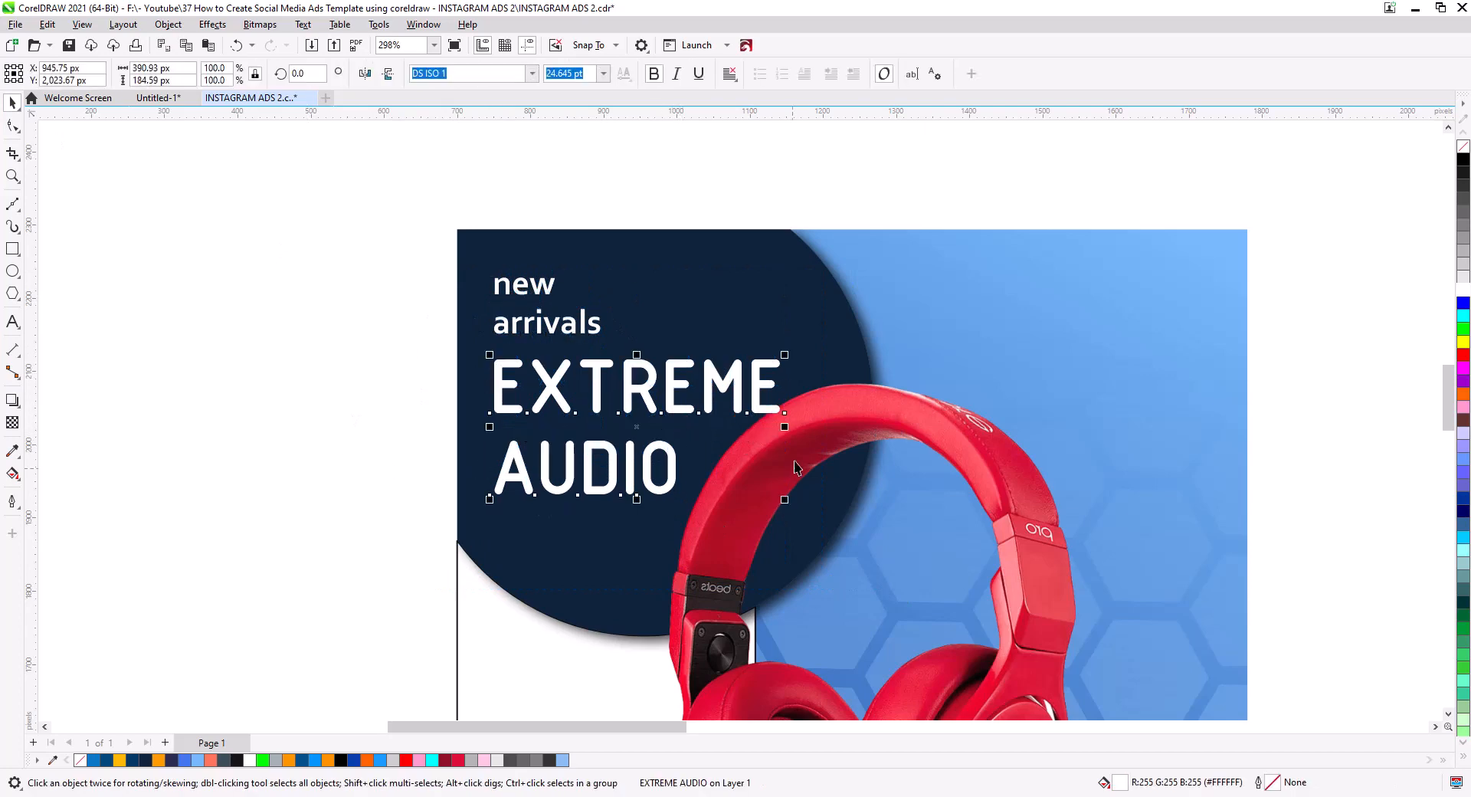
pyautogui.moveTo(785, 500); pyautogui.dragTo(794, 538)
pyautogui.press('Escape')
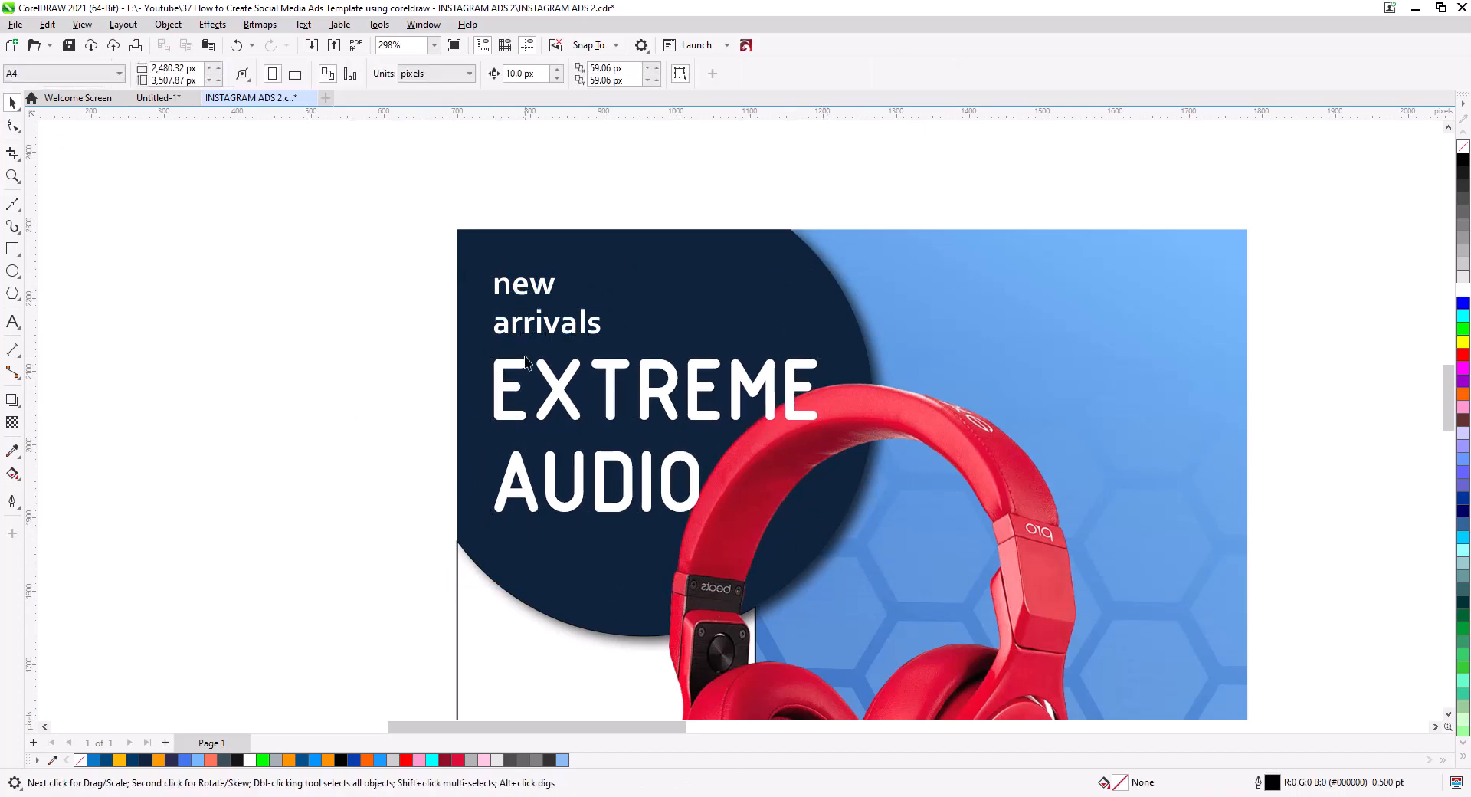
# - Copy the "up to 50% discount" text from the asset area onto the ad's blue panel
pyautogui.scroll(-1, 527, 358)
pyautogui.moveTo(662, 491); pyautogui.dragTo(665, 417)
pyautogui.scroll(-1, 582, 419)
pyautogui.moveTo(221, 473); pyautogui.dragTo(610, 525)
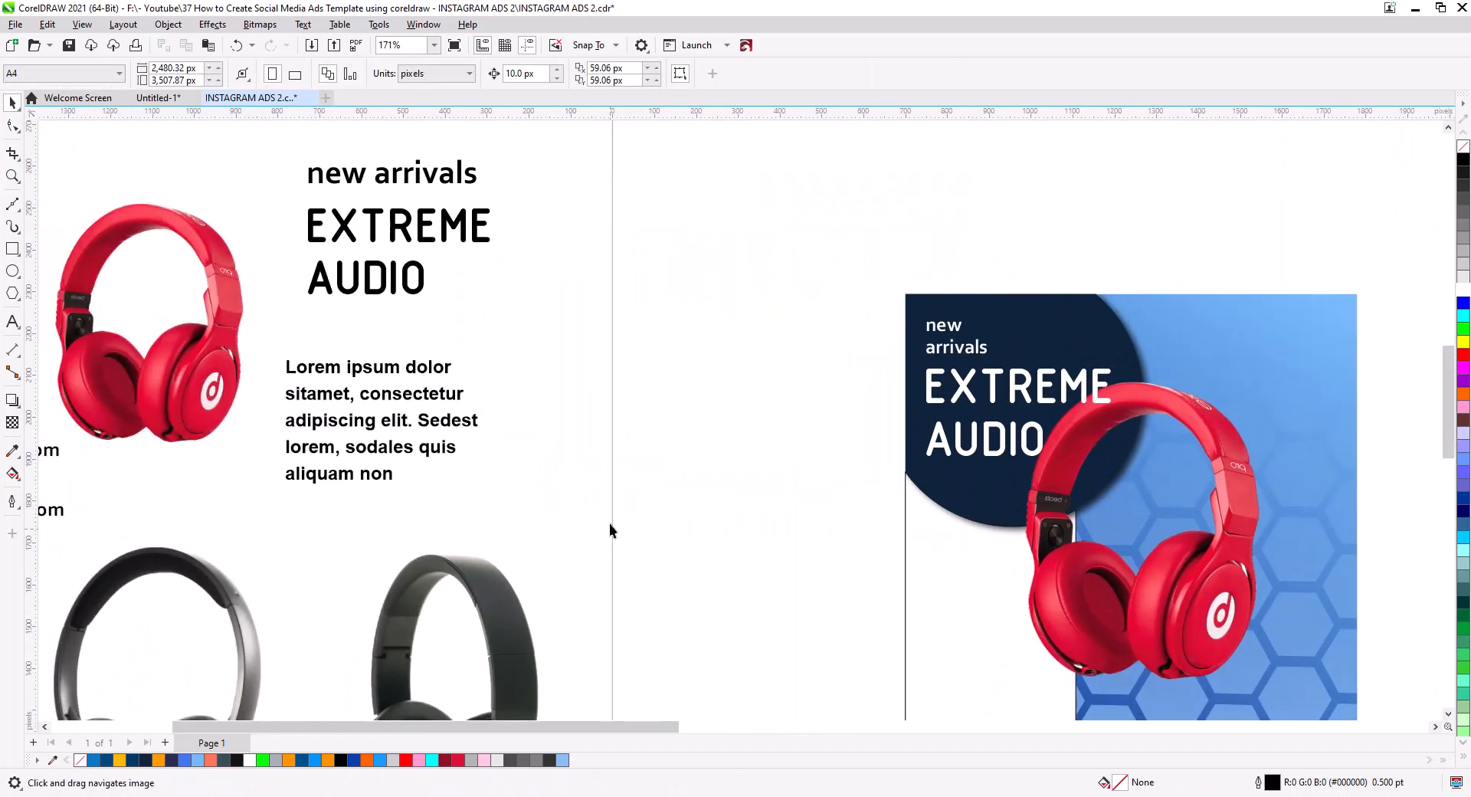
pyautogui.scroll(-2, 610, 529)
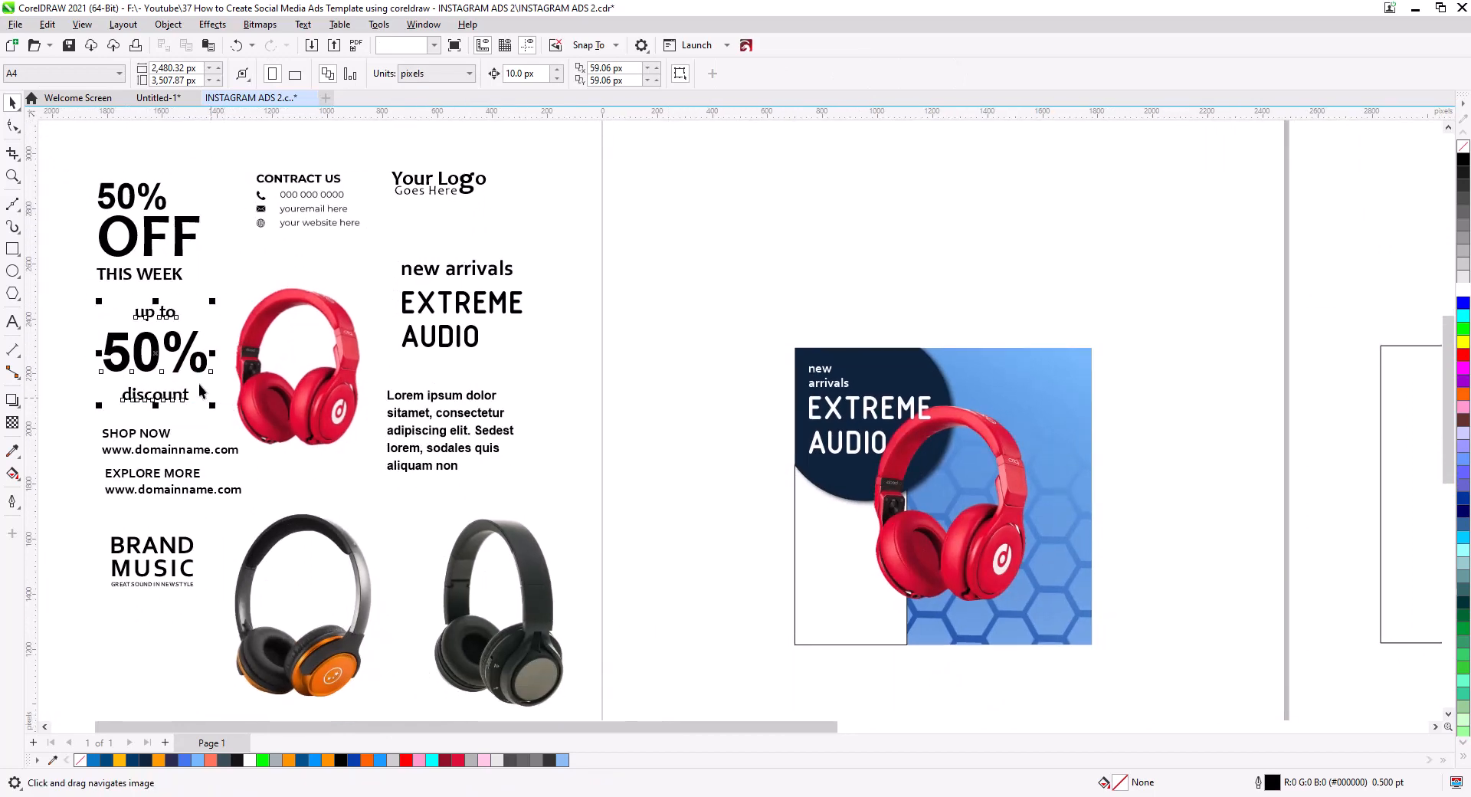
pyautogui.moveTo(167, 363); pyautogui.dragTo(1032, 448)
pyautogui.click(1056, 473)
# - Shrink the discount text to about 220 × 200 px and tighten its line spacing
pyautogui.scroll(2, 1046, 465)
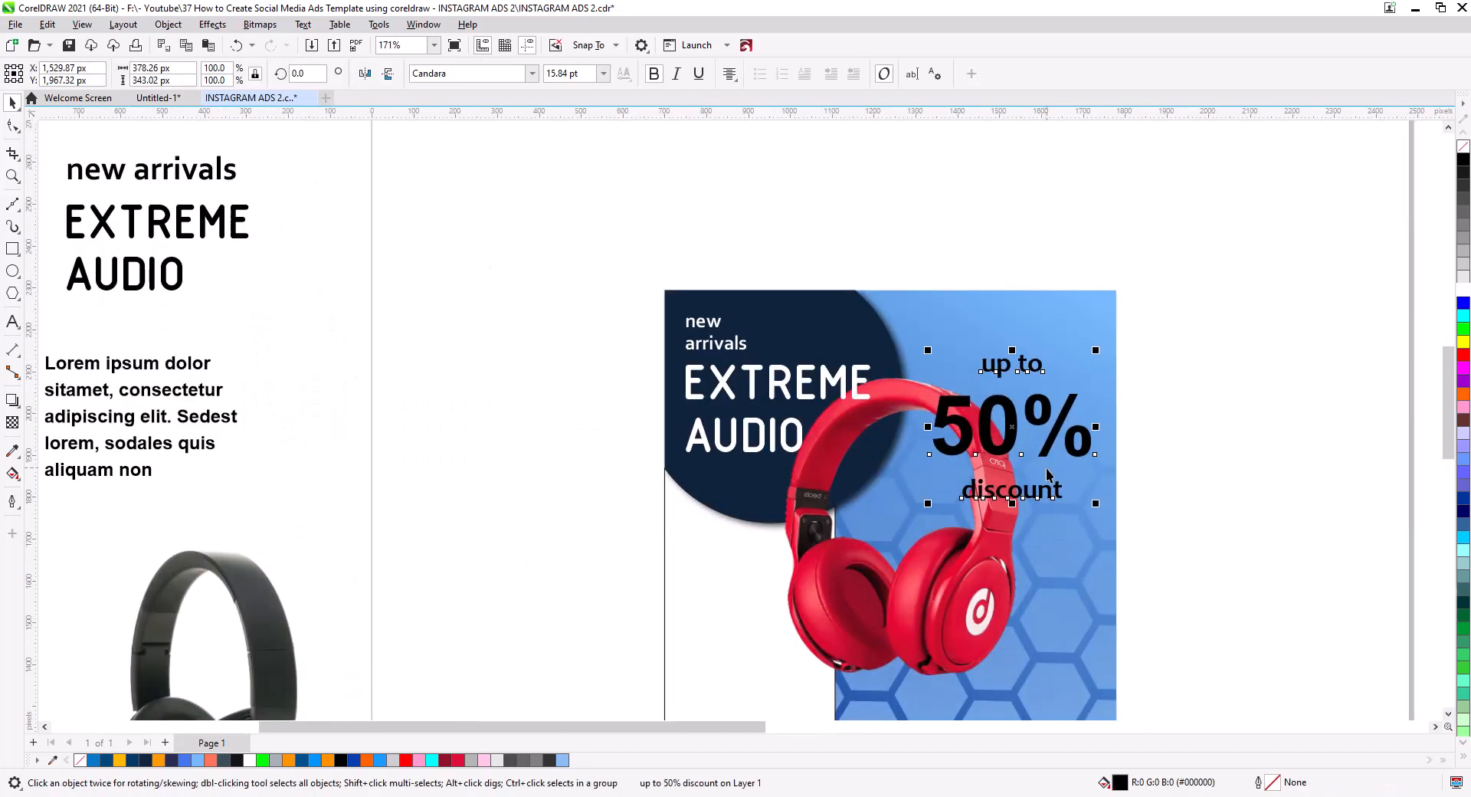
pyautogui.scroll(3, 1047, 473)
pyautogui.moveTo(913, 566); pyautogui.dragTo(799, 487)
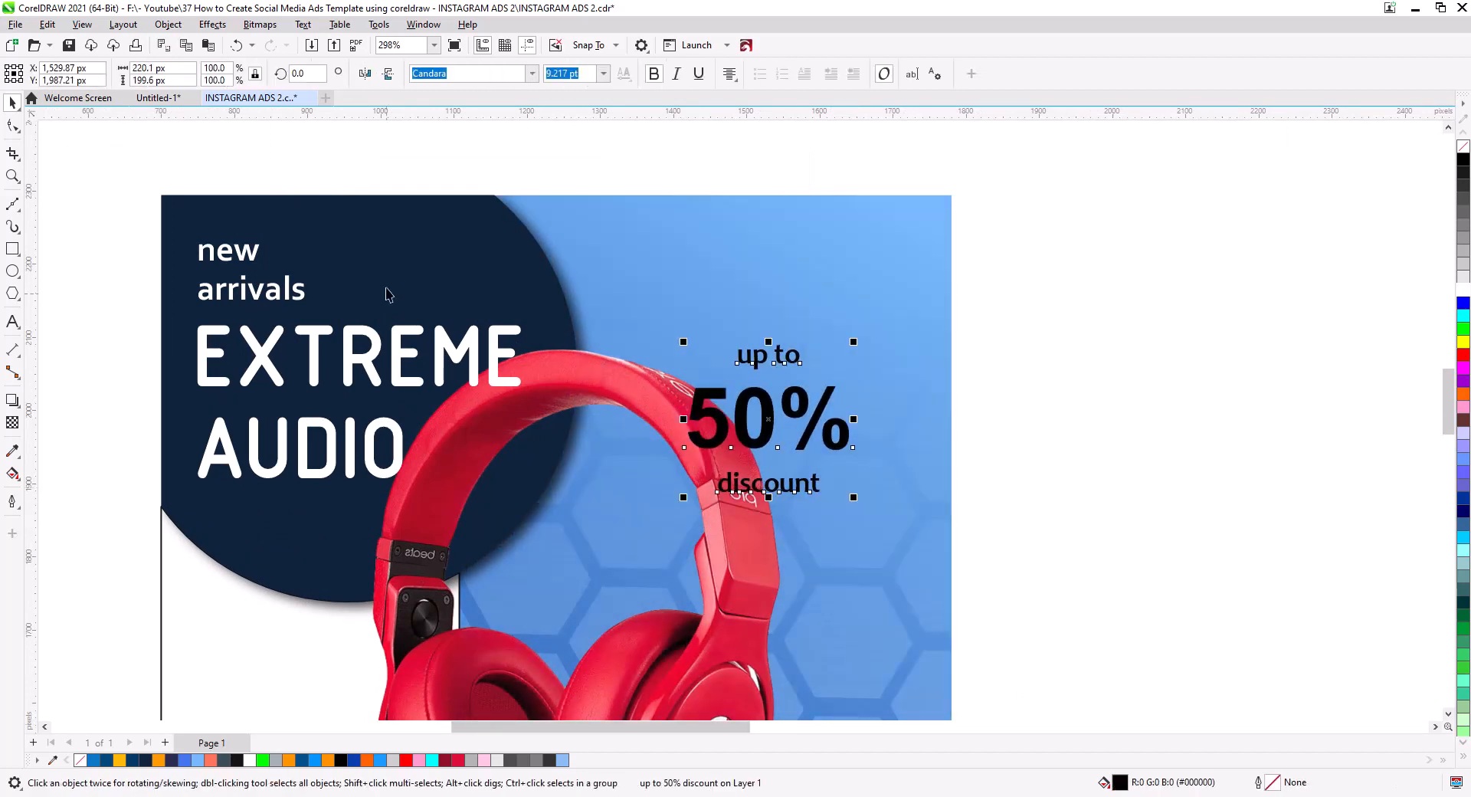
pyautogui.press('F10')
pyautogui.moveTo(682, 498); pyautogui.dragTo(682, 479)
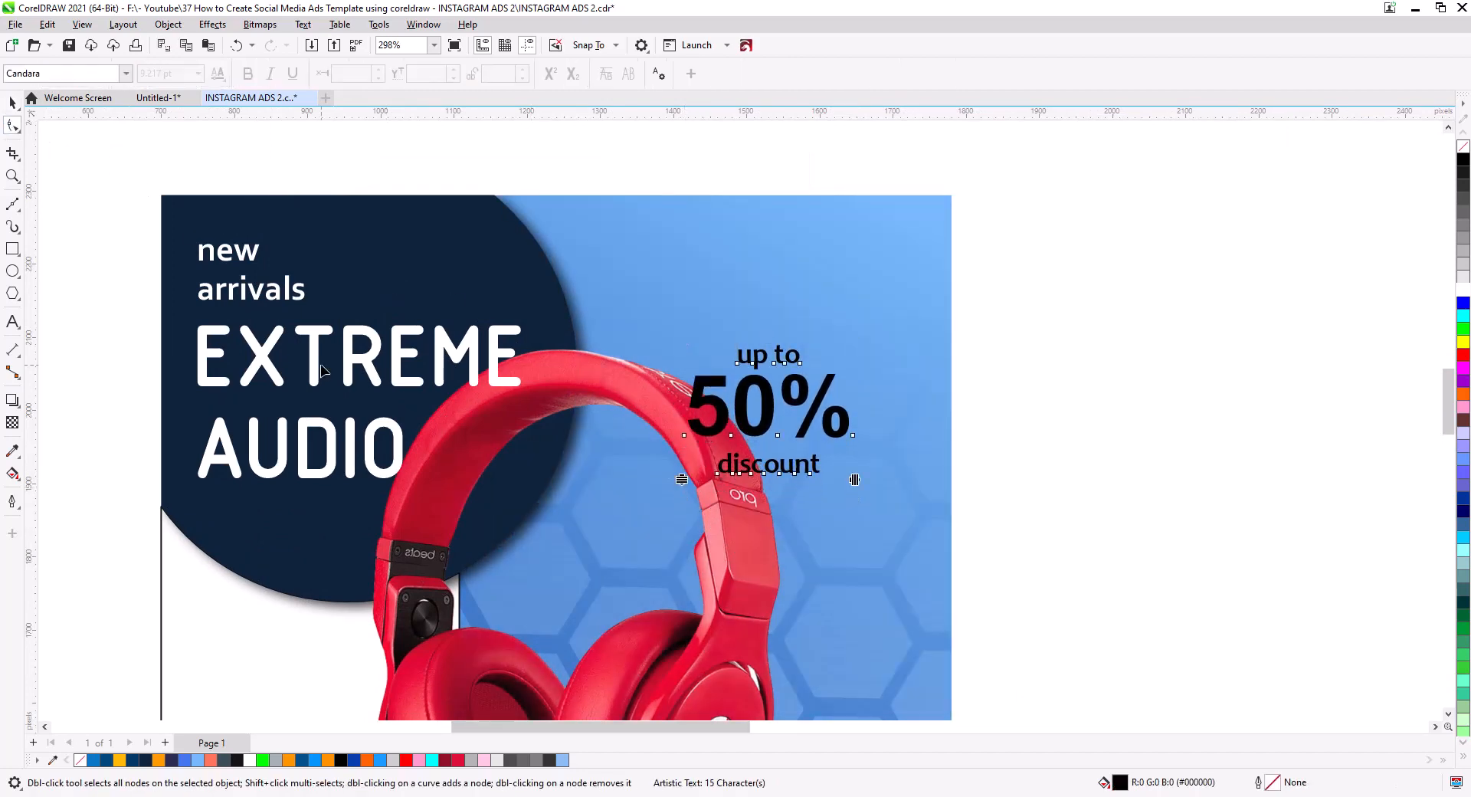
pyautogui.click(14, 105)
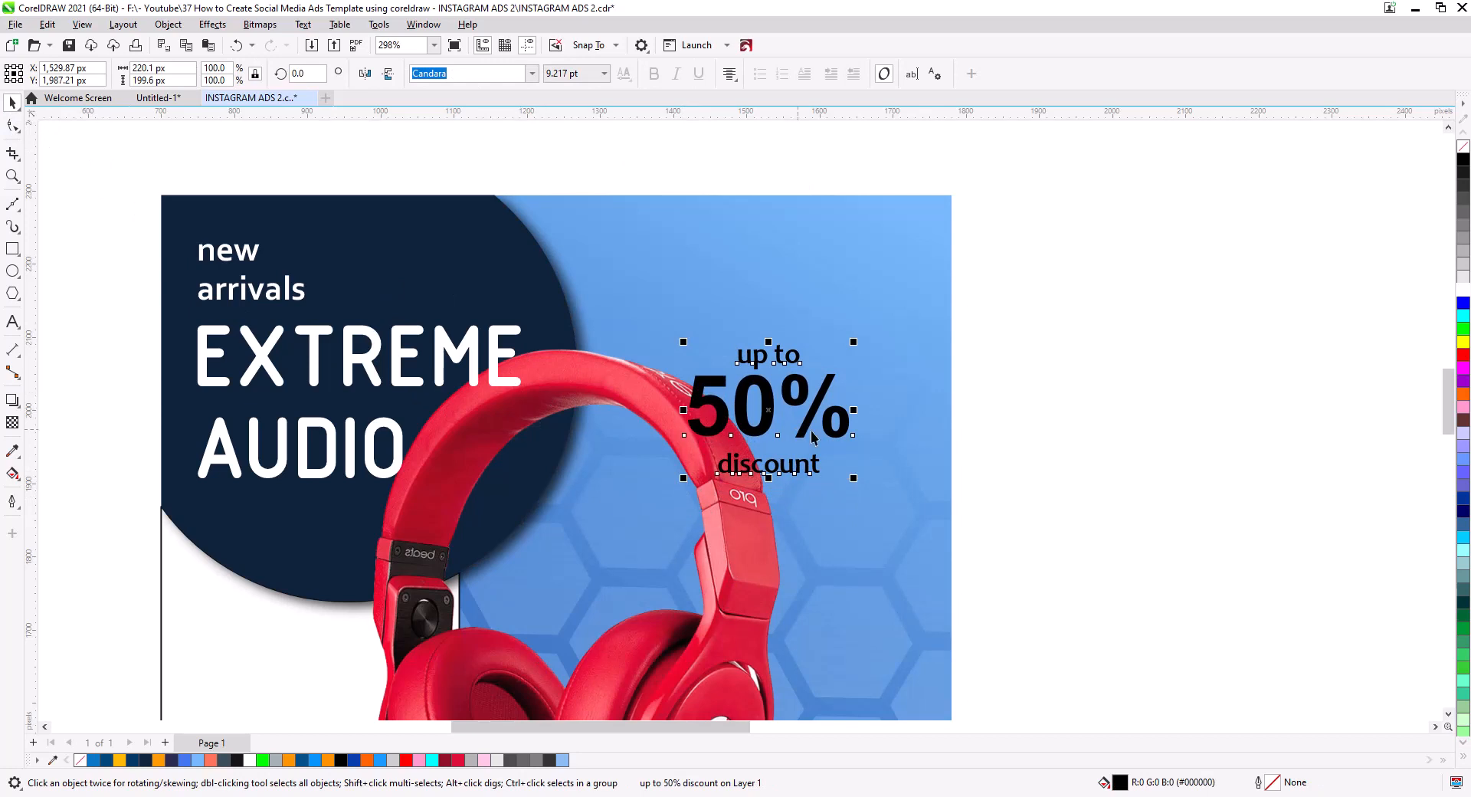
# - Break the discount text into separate lines and shift them up and right, scaled to about 205 × 162 px
pyautogui.rightClick(767, 417)
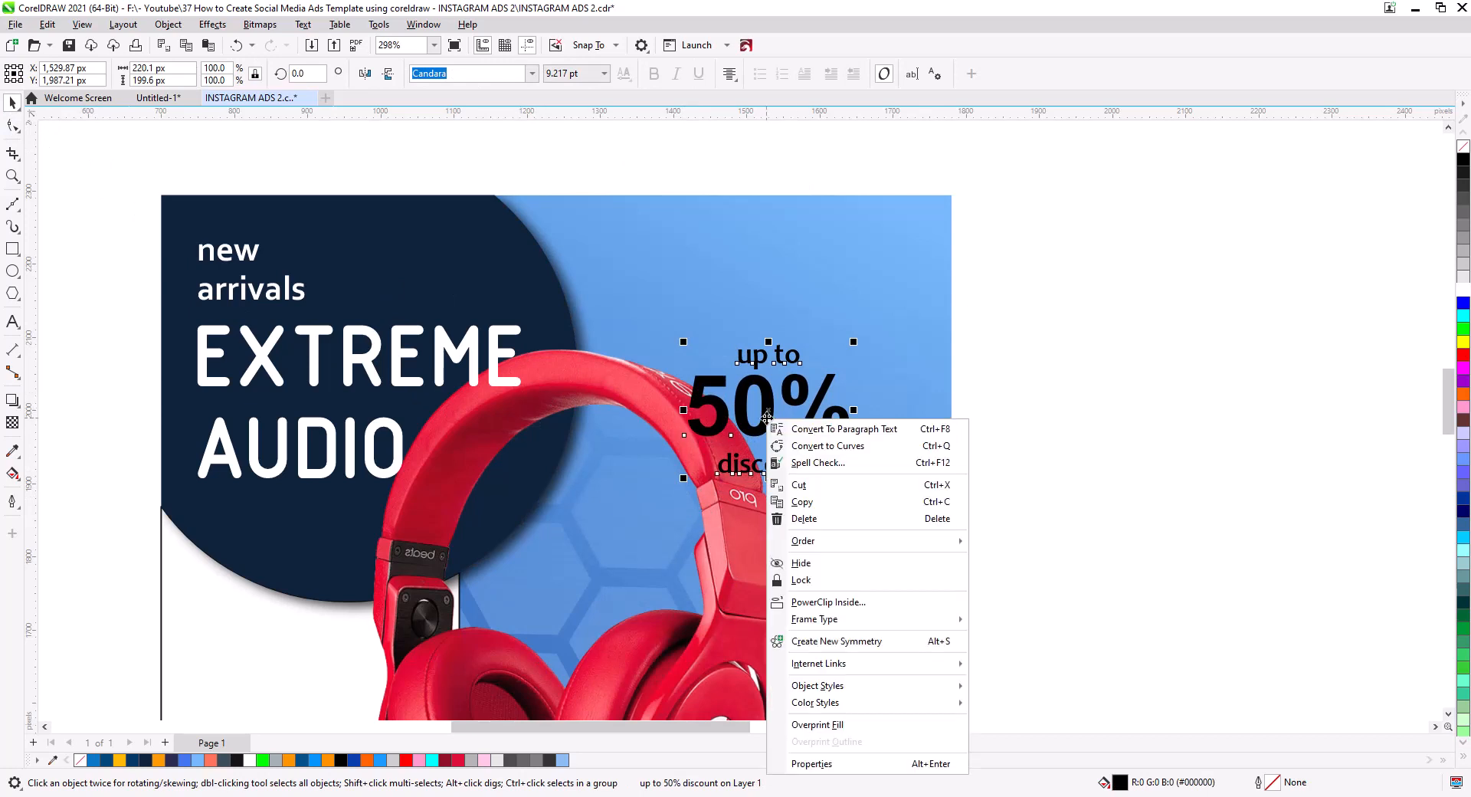
pyautogui.click(1057, 519)
pyautogui.click(814, 466)
pyautogui.hotkey('ctrl', 'k')
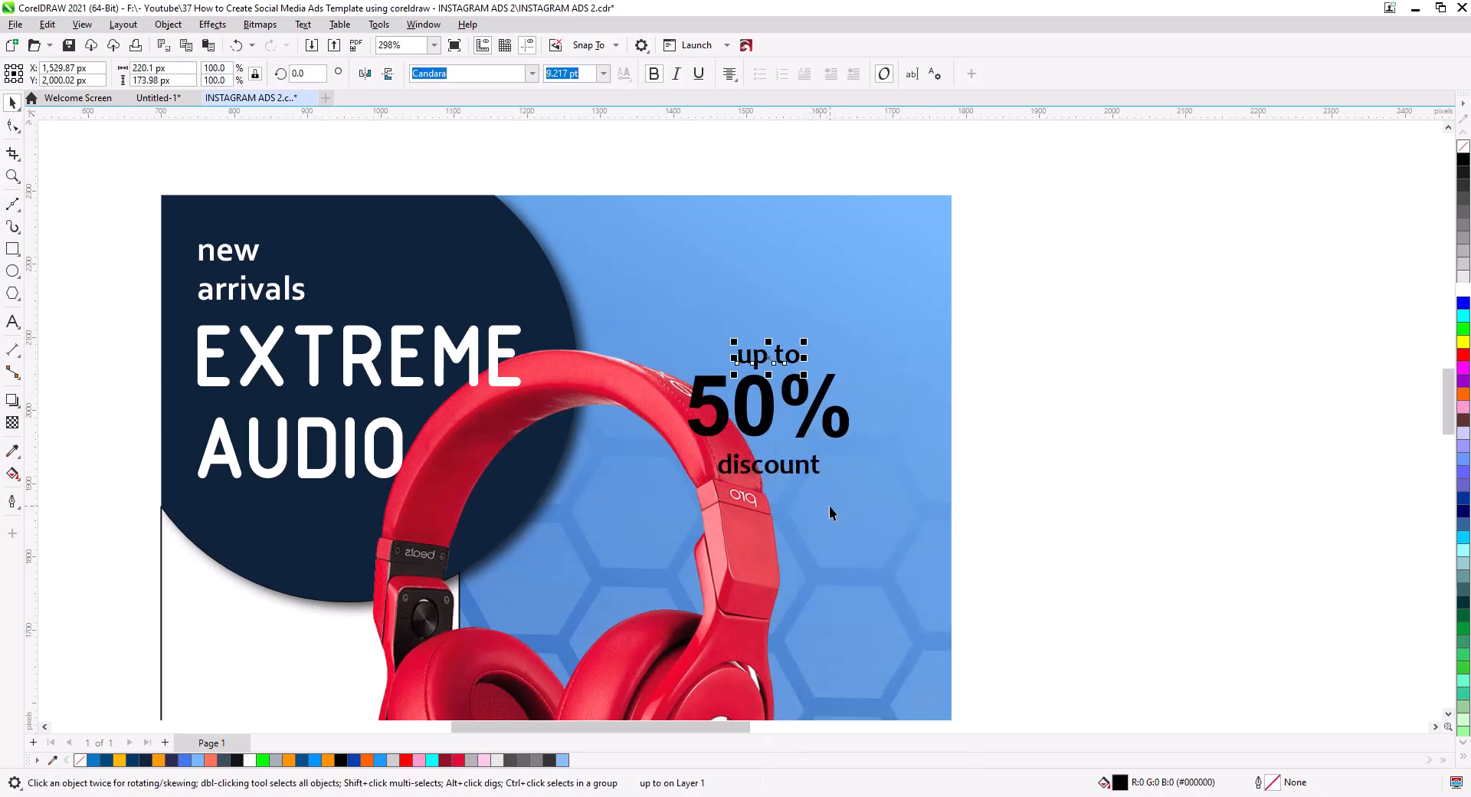
pyautogui.moveTo(807, 431); pyautogui.dragTo(849, 391)
pyautogui.moveTo(896, 438); pyautogui.dragTo(886, 429)
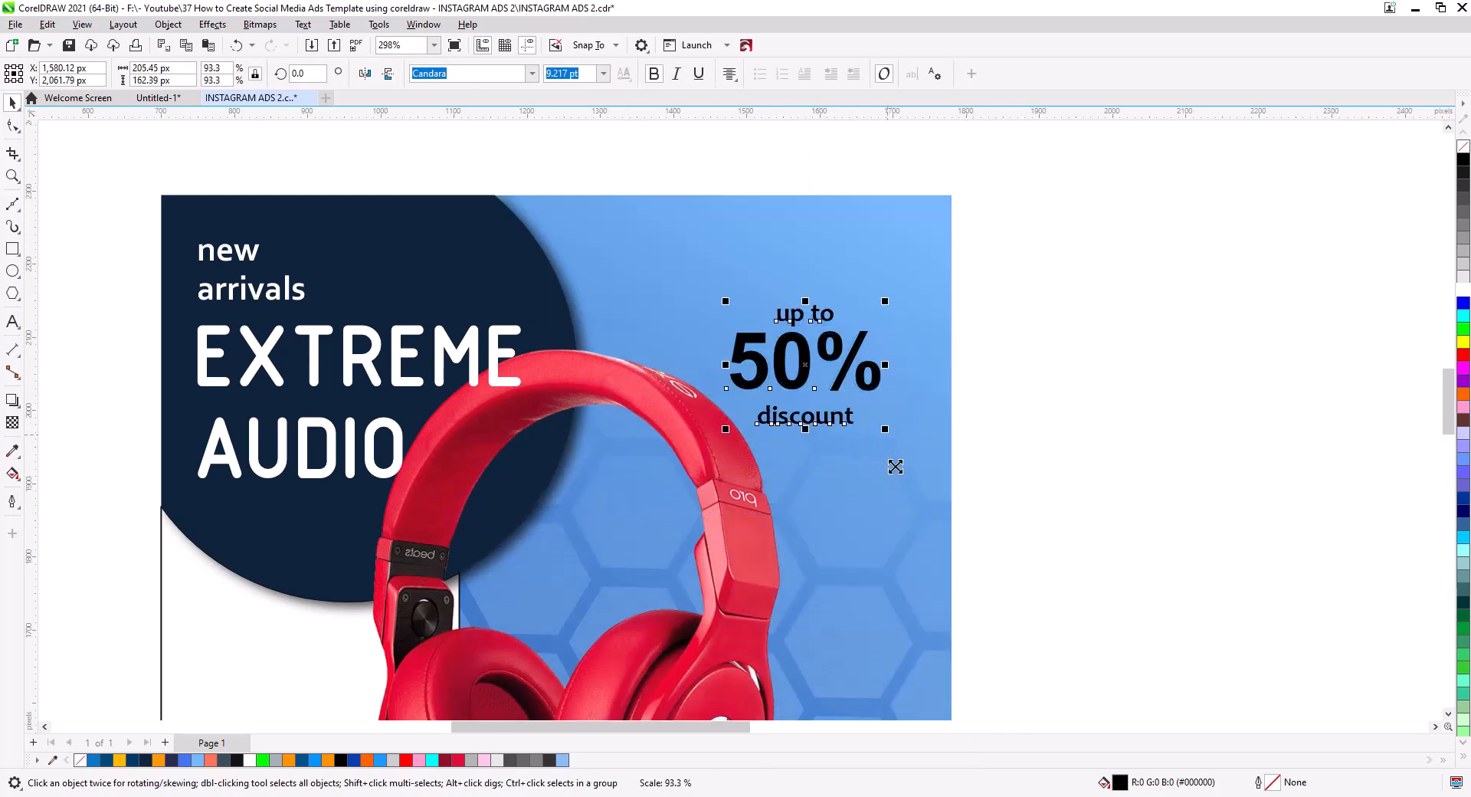
# - Draw a circle about 249 px in diameter around the discount text
pyautogui.click(11, 295)
pyautogui.moveTo(694, 288); pyautogui.dragTo(887, 442)
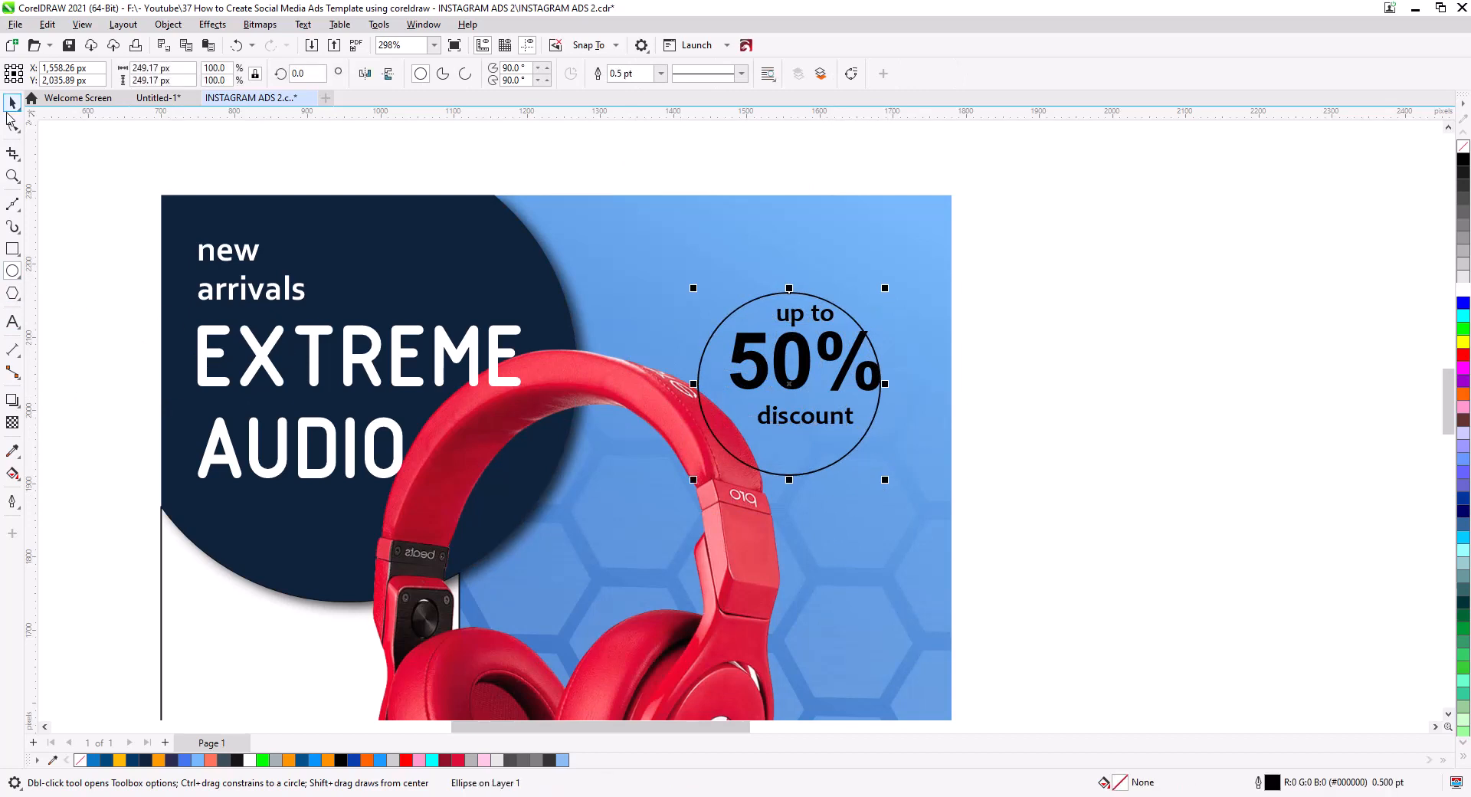
pyautogui.click(10, 106)
# - Fill the three discount text lines with the headphones' red
pyautogui.click(1084, 471)
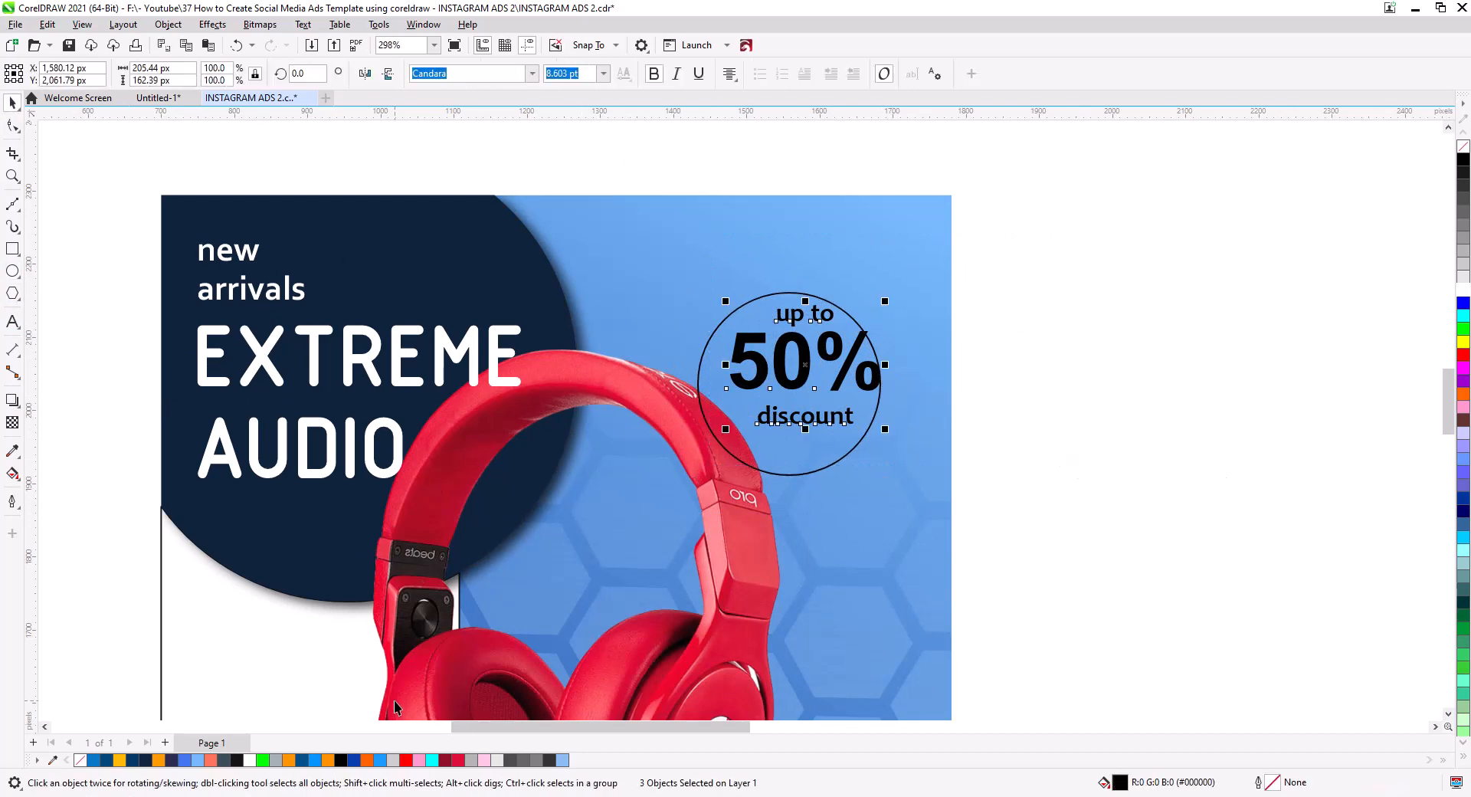
pyautogui.click(459, 760)
pyautogui.click(1133, 581)
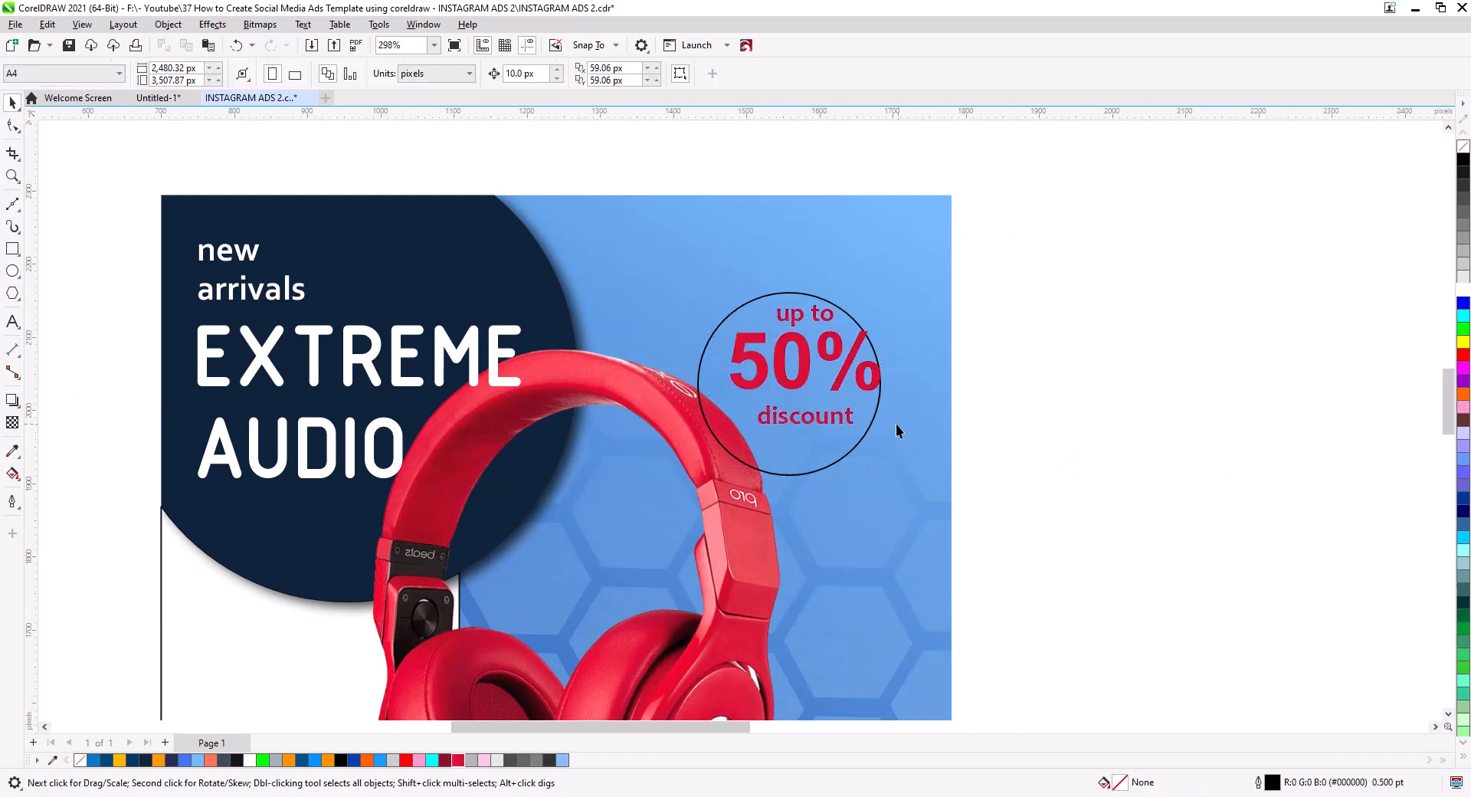
# - Group the three discount text lines and centre the circle around them
pyautogui.moveTo(699, 241); pyautogui.dragTo(698, 241)
pyautogui.hotkey('ctrl', 'g')
pyautogui.click(796, 476)
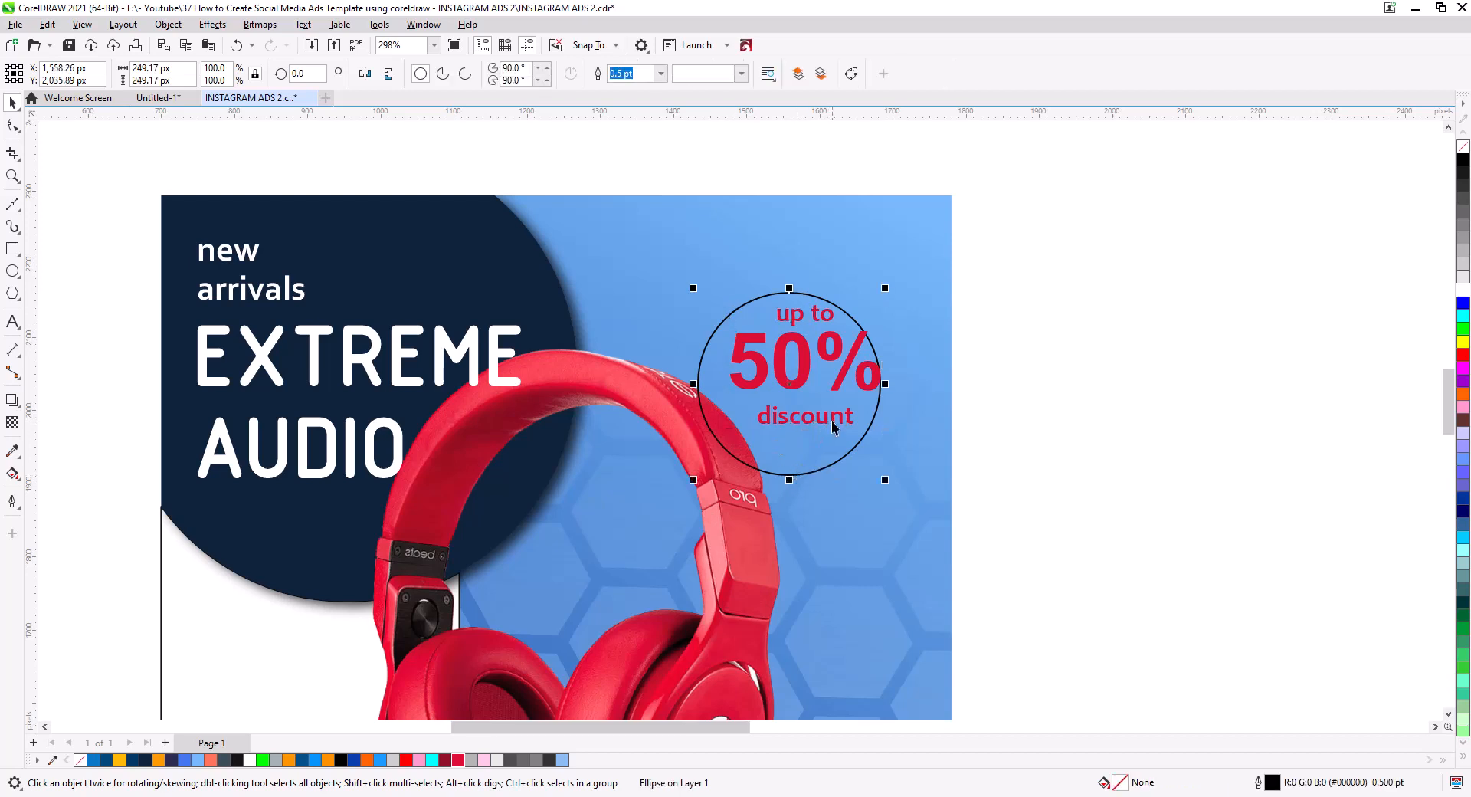
pyautogui.keyDown('shift'); pyautogui.click(832, 422); pyautogui.keyUp('shift')
pyautogui.moveTo(831, 440); pyautogui.dragTo(847, 423)
pyautogui.click(1088, 463)
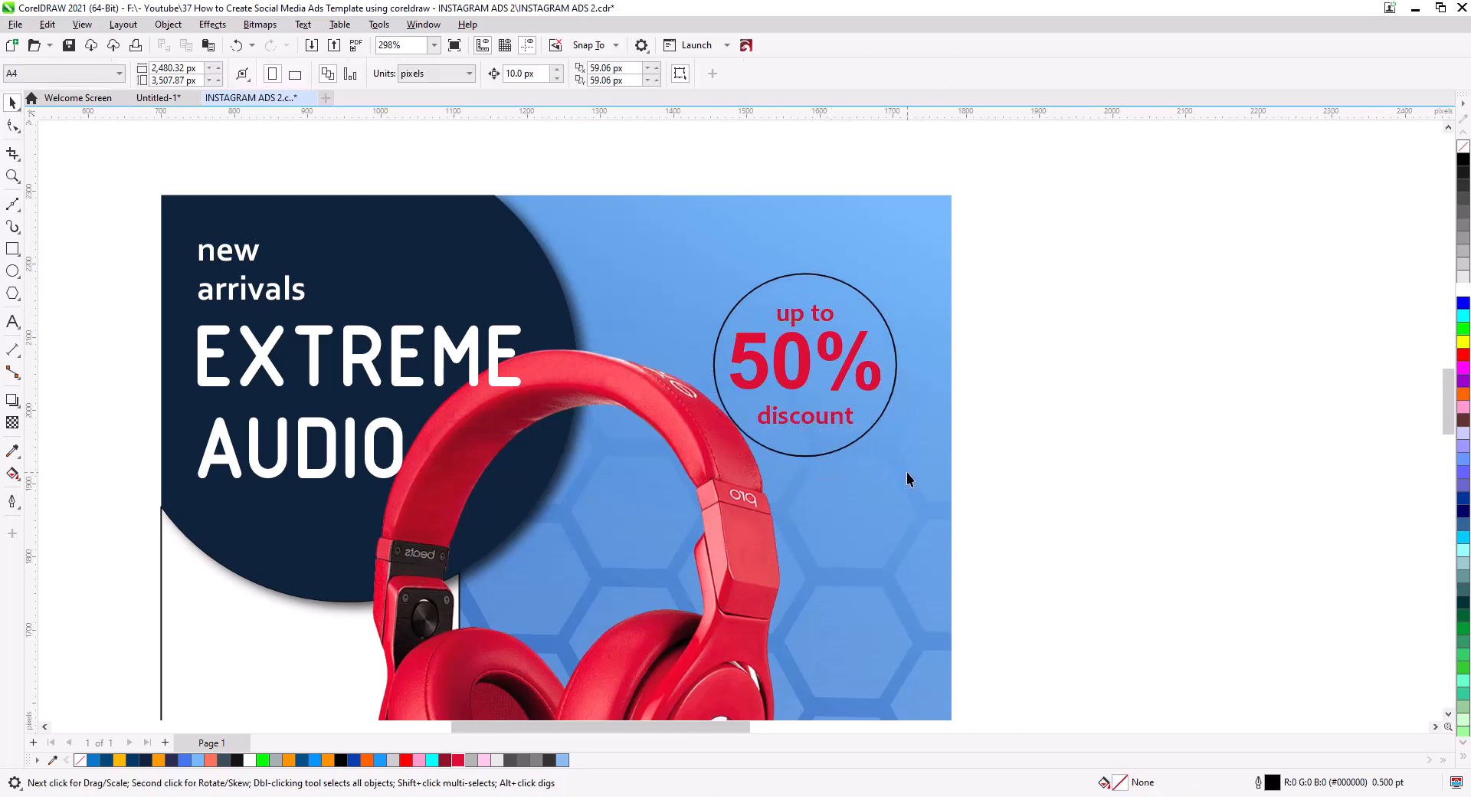
# - Fill the badge circle with white, then shrink the circle and discount text together and move them up
pyautogui.click(870, 434)
pyautogui.click(1462, 290)
pyautogui.moveTo(1044, 498); pyautogui.dragTo(698, 247)
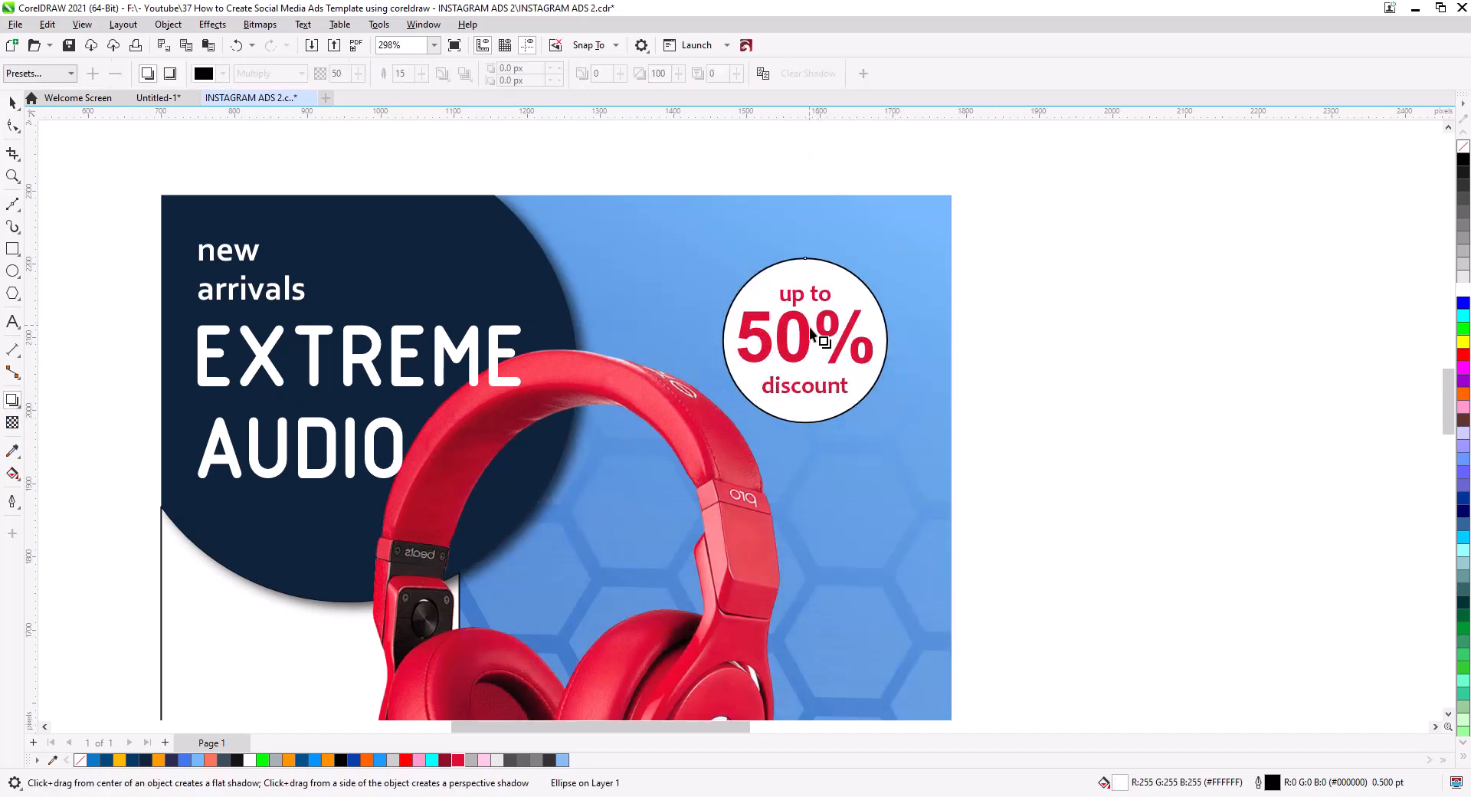
# - Add a drop shadow with opacity 100 to the white badge circle and remove the circle's outline
pyautogui.moveTo(805, 340); pyautogui.dragTo(875, 425)
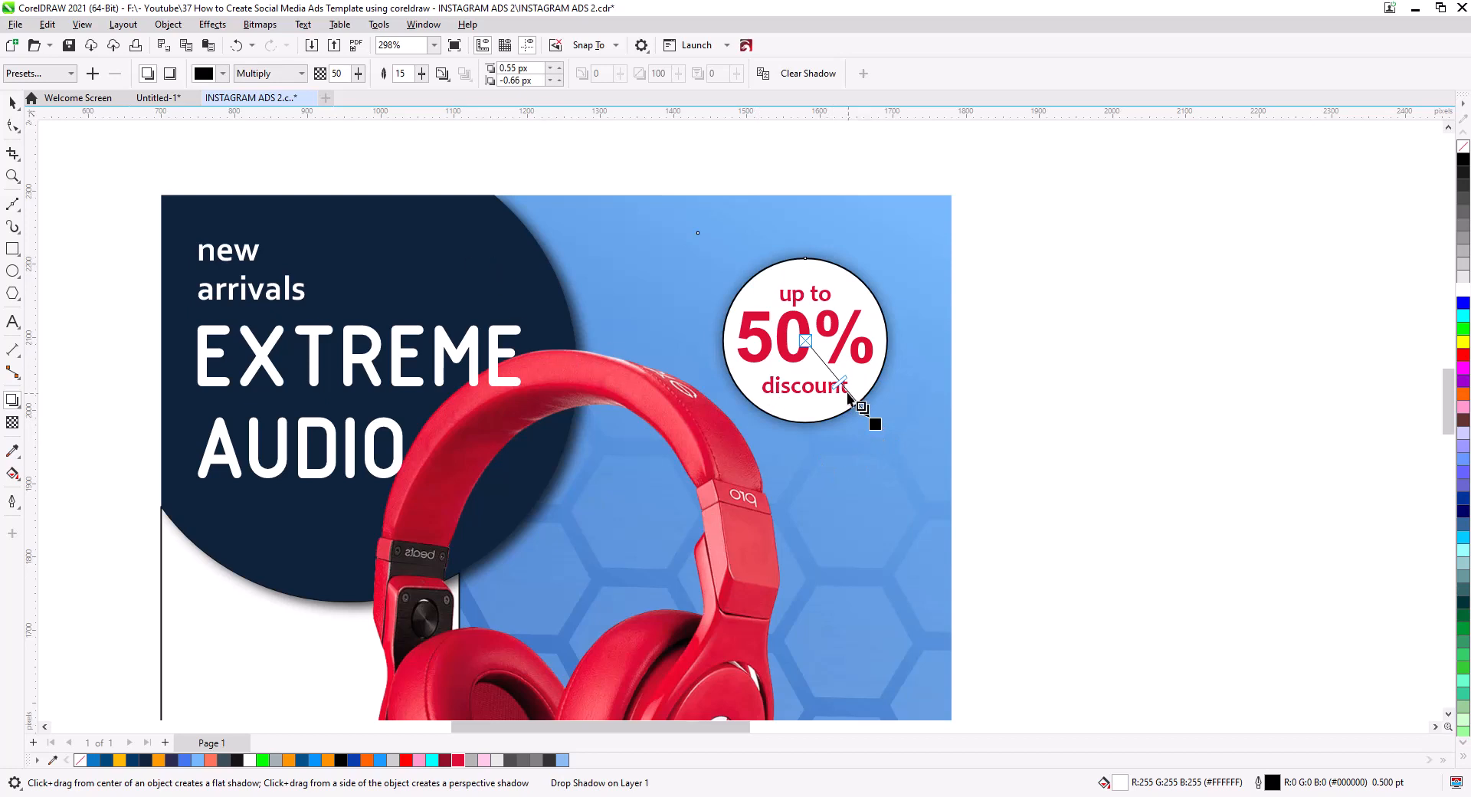
pyautogui.click(12, 102)
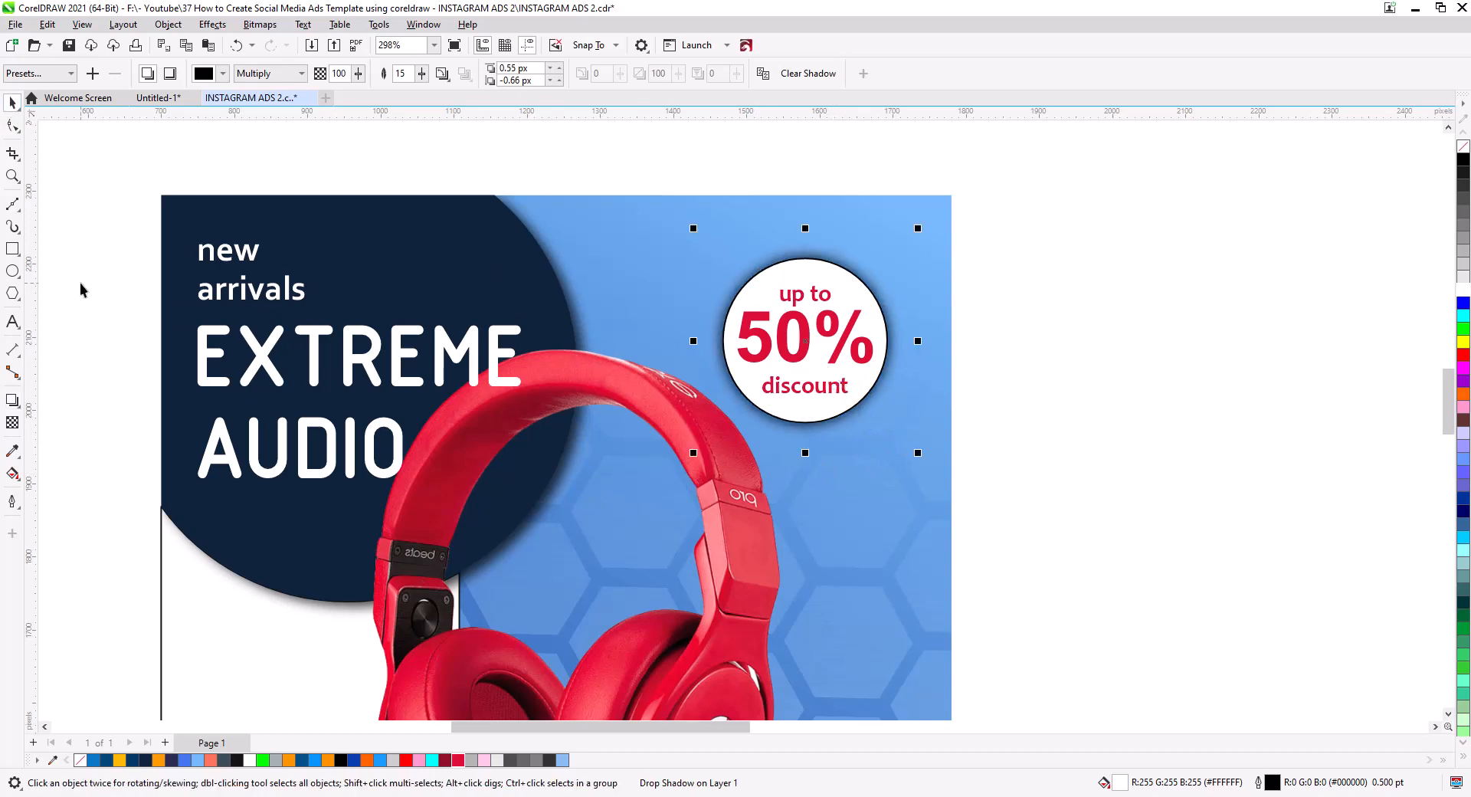
pyautogui.click(862, 387)
pyautogui.click(1119, 447)
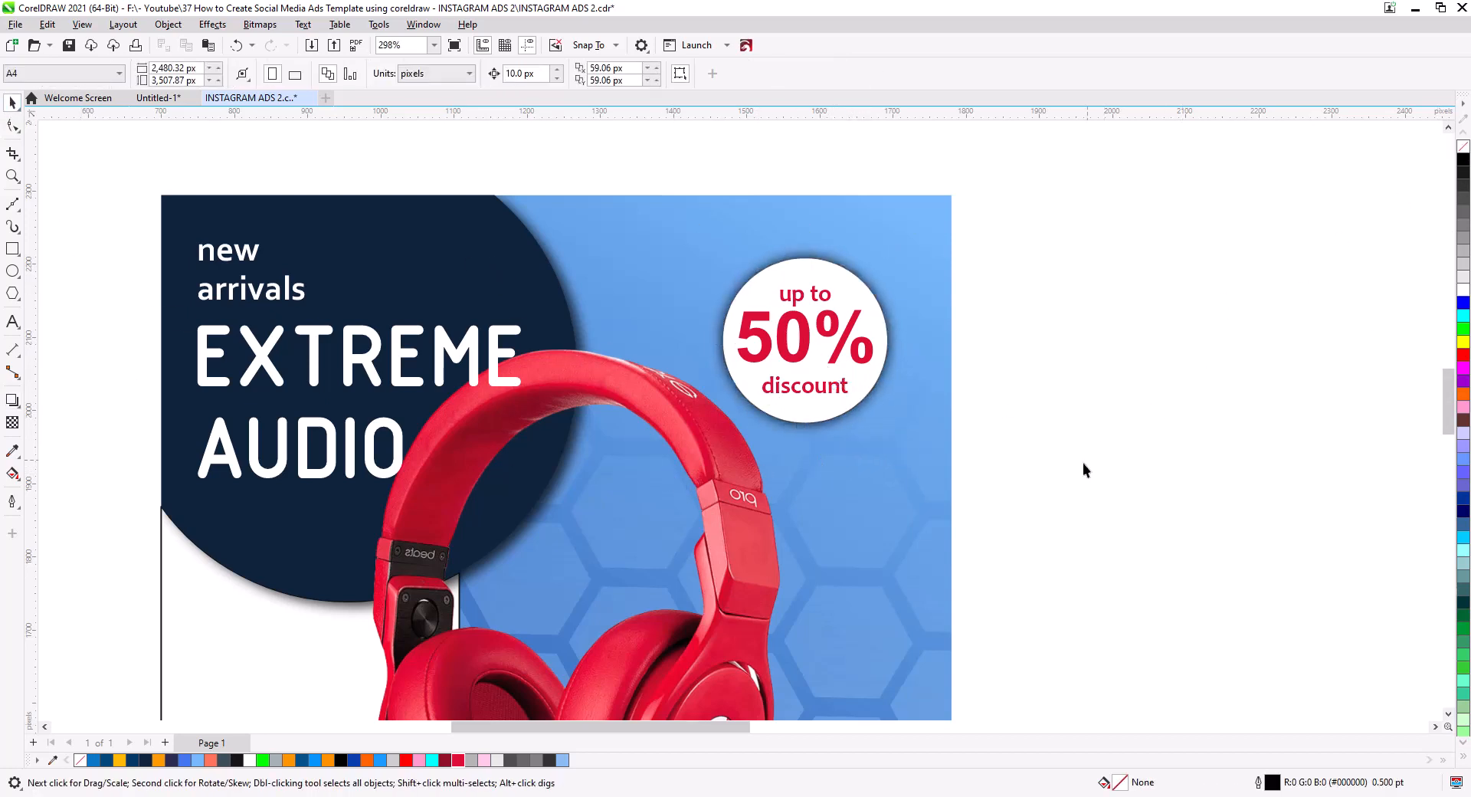
# - Enlarge the whole discount badge slightly towards its lower left
pyautogui.scroll(-1, 633, 391)
pyautogui.moveTo(1045, 482); pyautogui.dragTo(654, 243)
pyautogui.moveTo(686, 445); pyautogui.dragTo(677, 453)
pyautogui.moveTo(980, 525); pyautogui.dragTo(1101, 357)
pyautogui.scroll(-2, 767, 368)
pyautogui.click(448, 471)
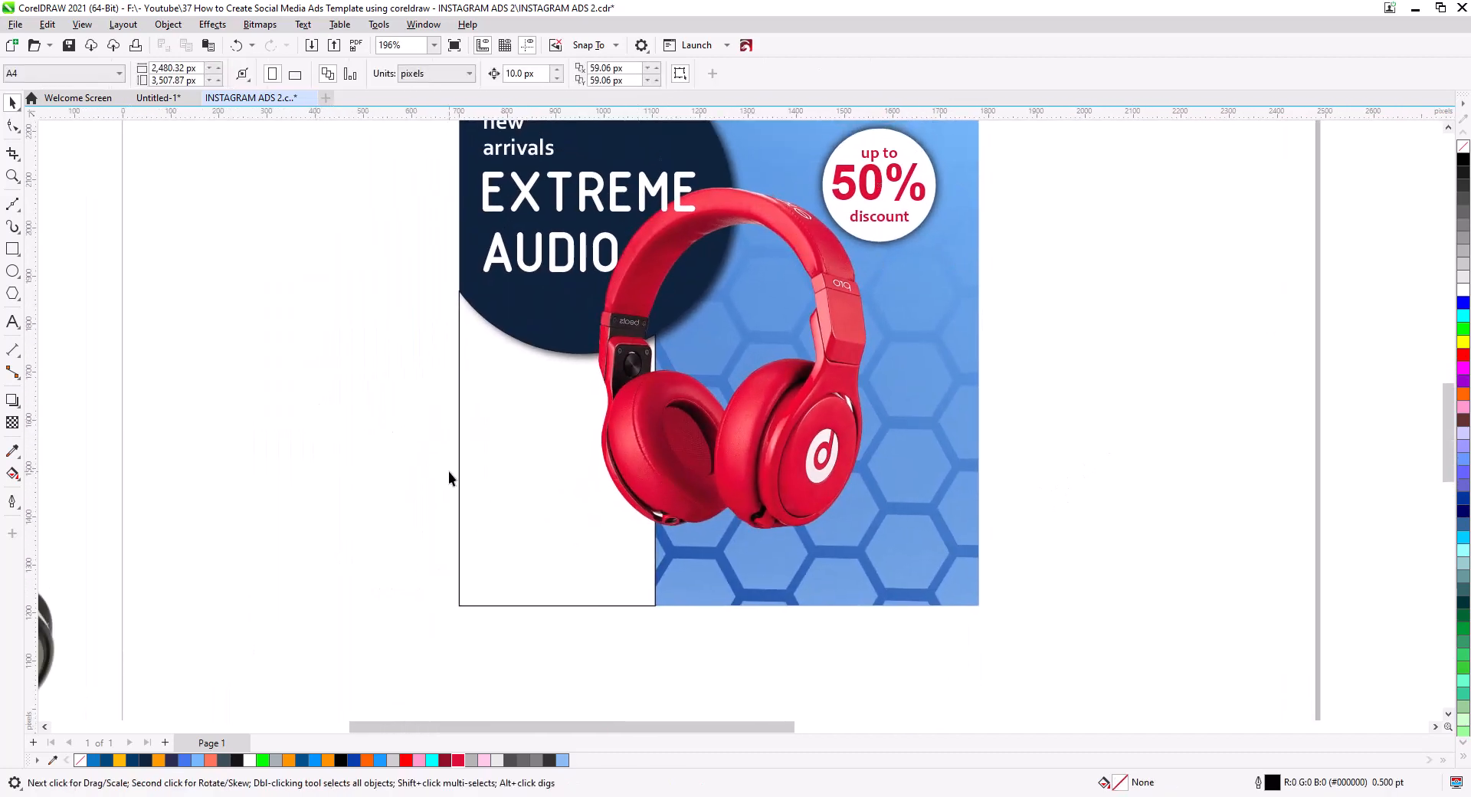
pyautogui.moveTo(193, 477); pyautogui.dragTo(534, 530)
pyautogui.scroll(-2, 533, 491)
pyautogui.click(133, 455)
pyautogui.moveTo(133, 454); pyautogui.dragTo(770, 617)
pyautogui.click(806, 644)
pyautogui.scroll(5, 802, 642)
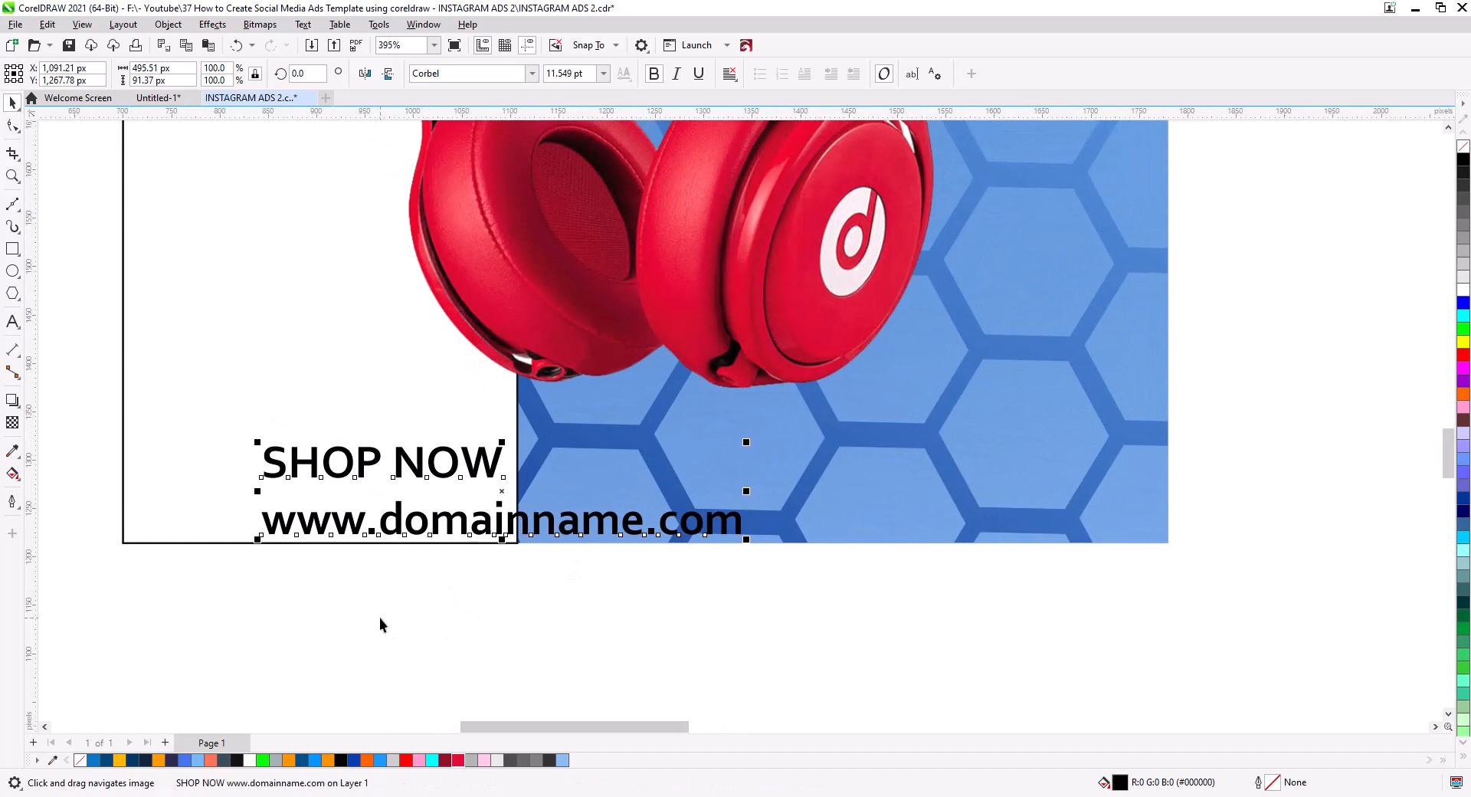
pyautogui.hotkey('ctrl', 'k')
pyautogui.click(310, 541)
pyautogui.moveTo(310, 541); pyautogui.dragTo(649, 488)
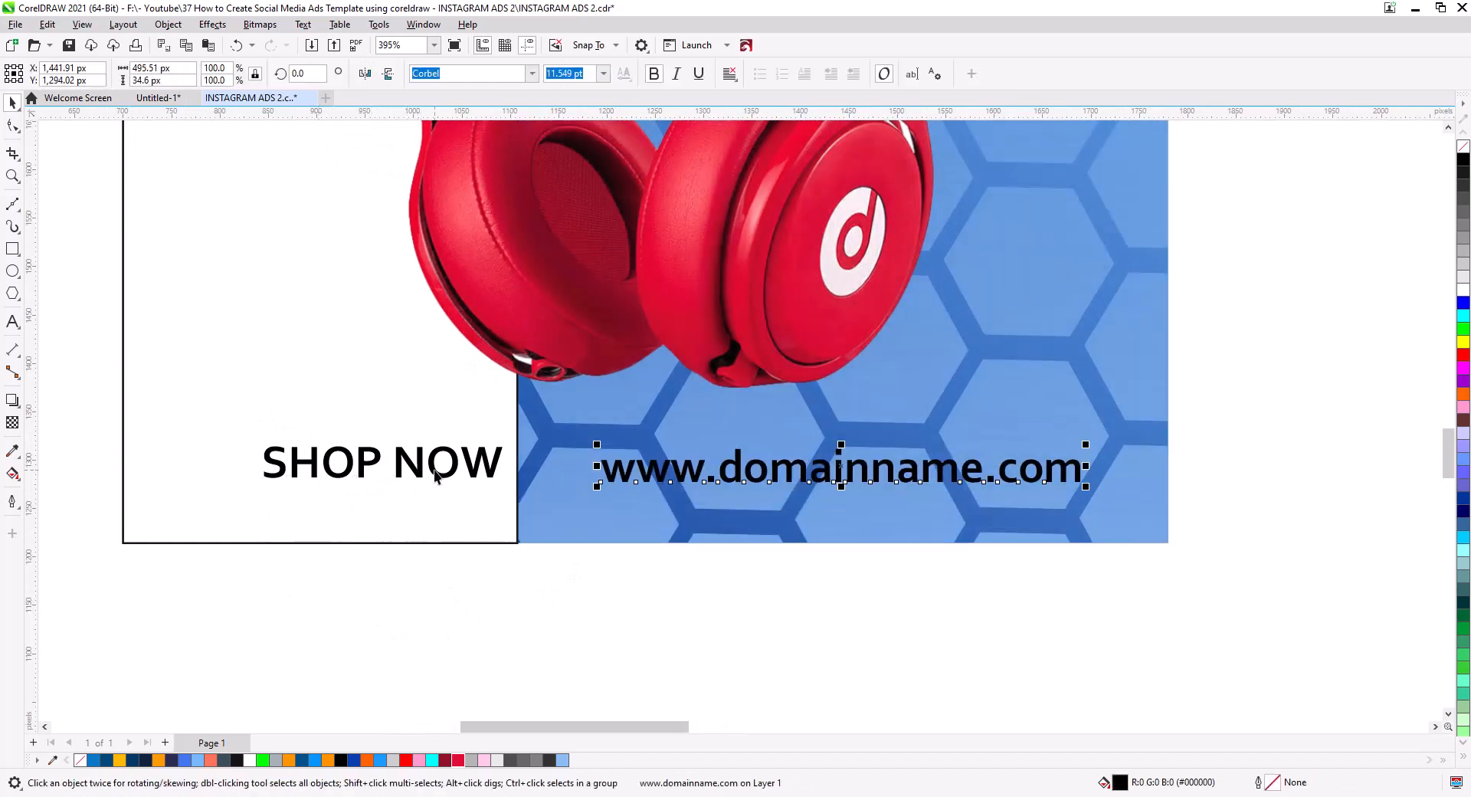
pyautogui.moveTo(435, 475); pyautogui.dragTo(407, 481)
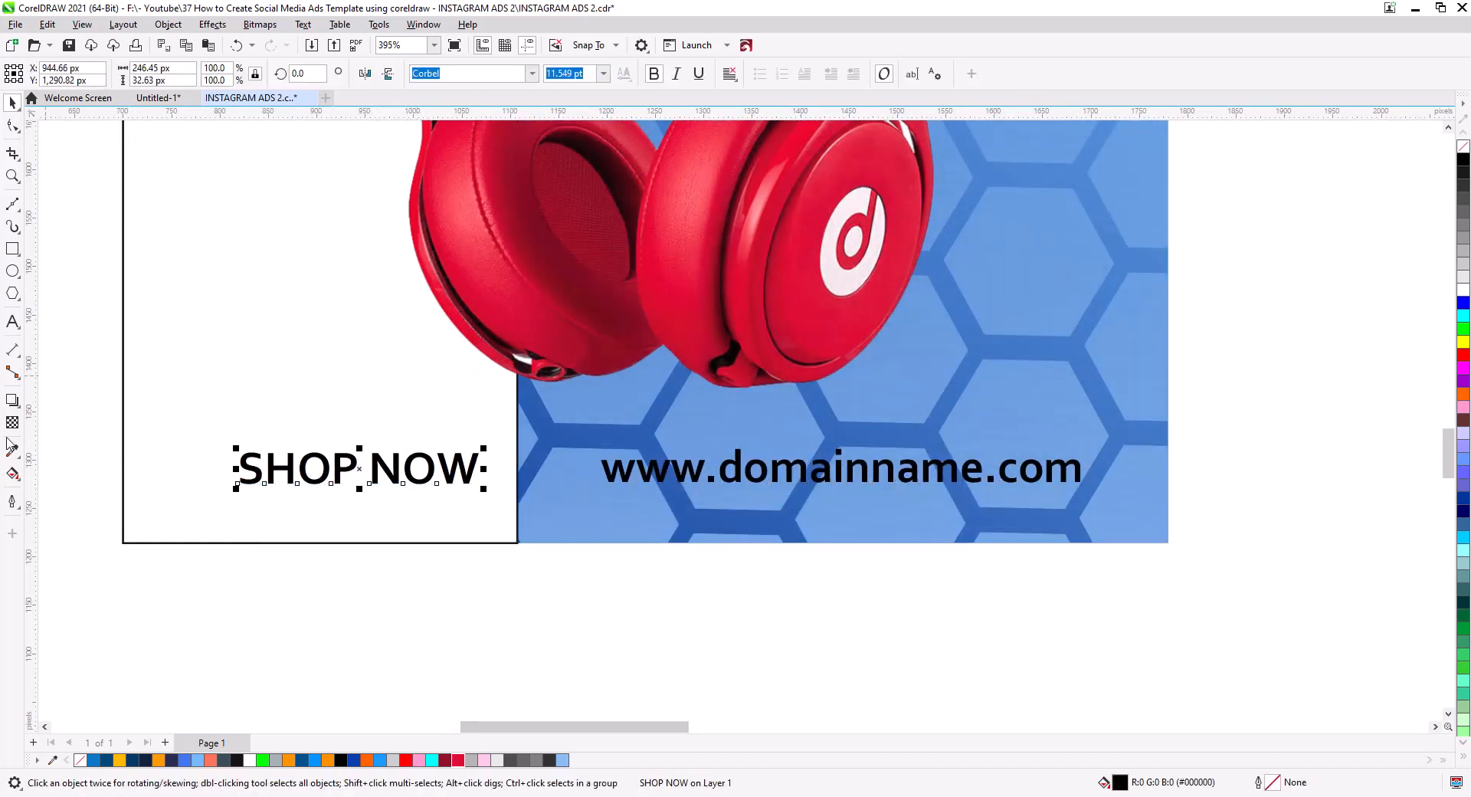
# - Draw a rectangle about 314 × 62 px around the SHOP NOW text
pyautogui.click(12, 248)
pyautogui.moveTo(226, 439); pyautogui.dragTo(532, 501)
pyautogui.scroll(2, 375, 509)
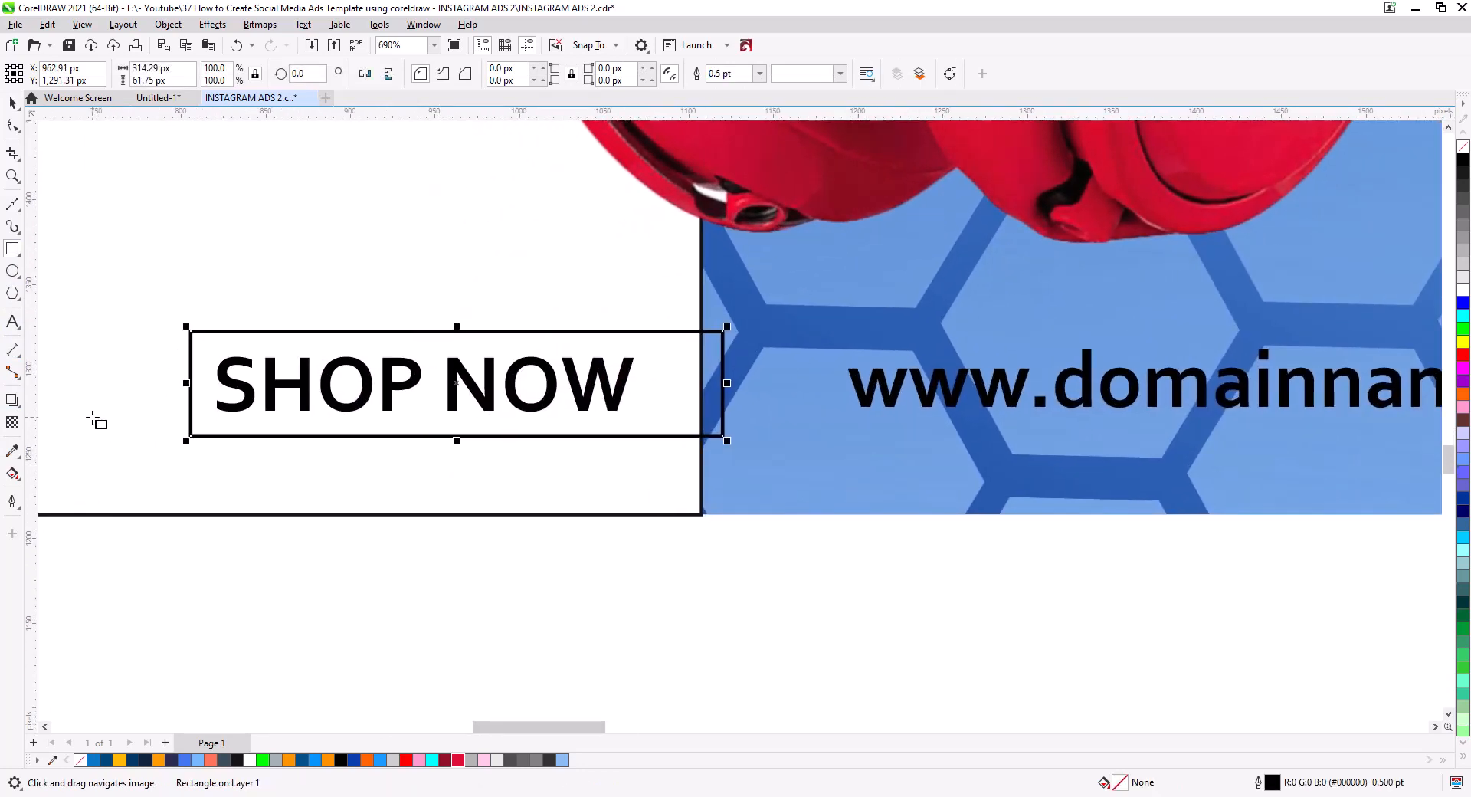
# - Round the rectangle's corners fully to 30.87 px and shift it slightly left
pyautogui.click(12, 102)
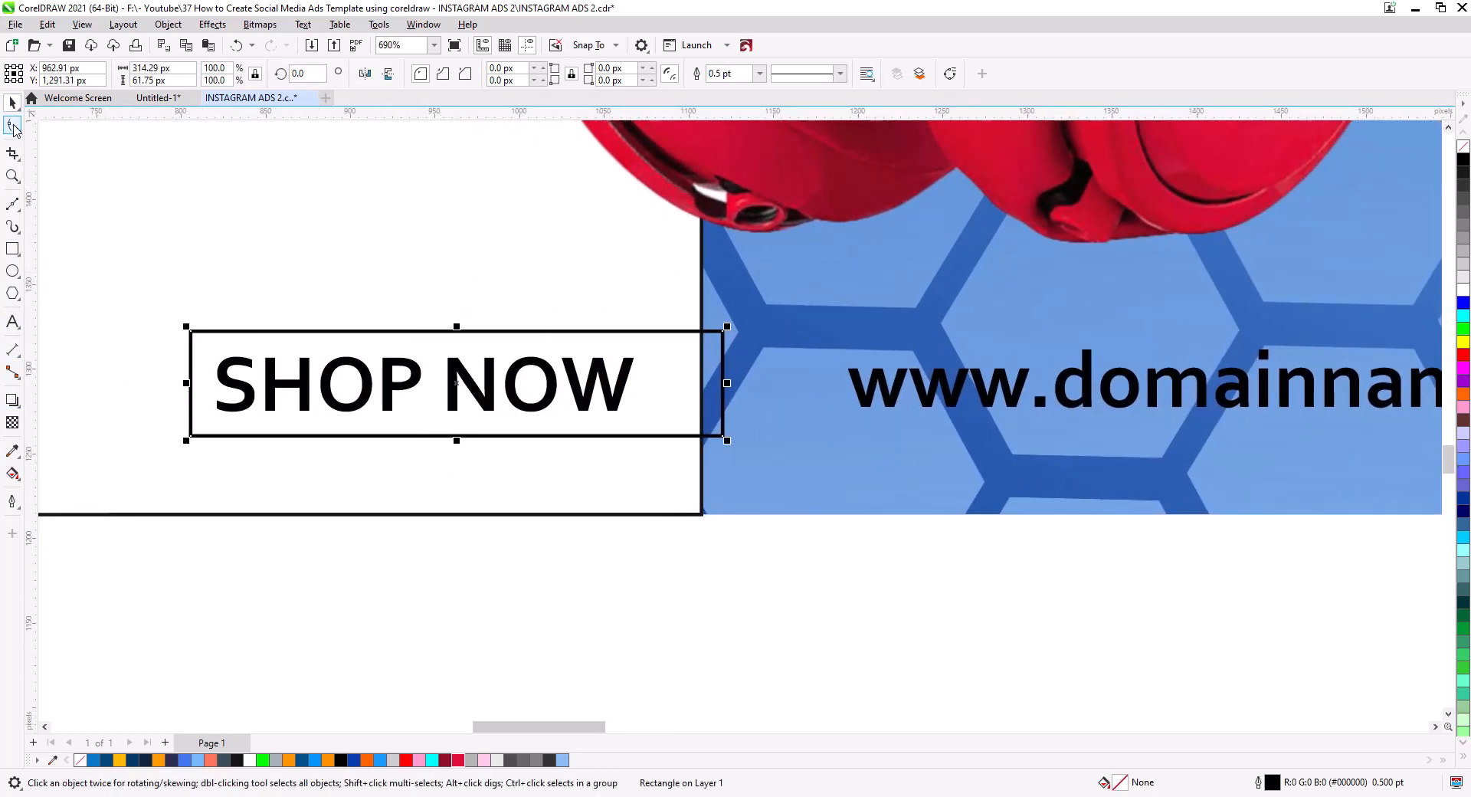
pyautogui.click(12, 126)
pyautogui.moveTo(190, 332); pyautogui.dragTo(138, 495)
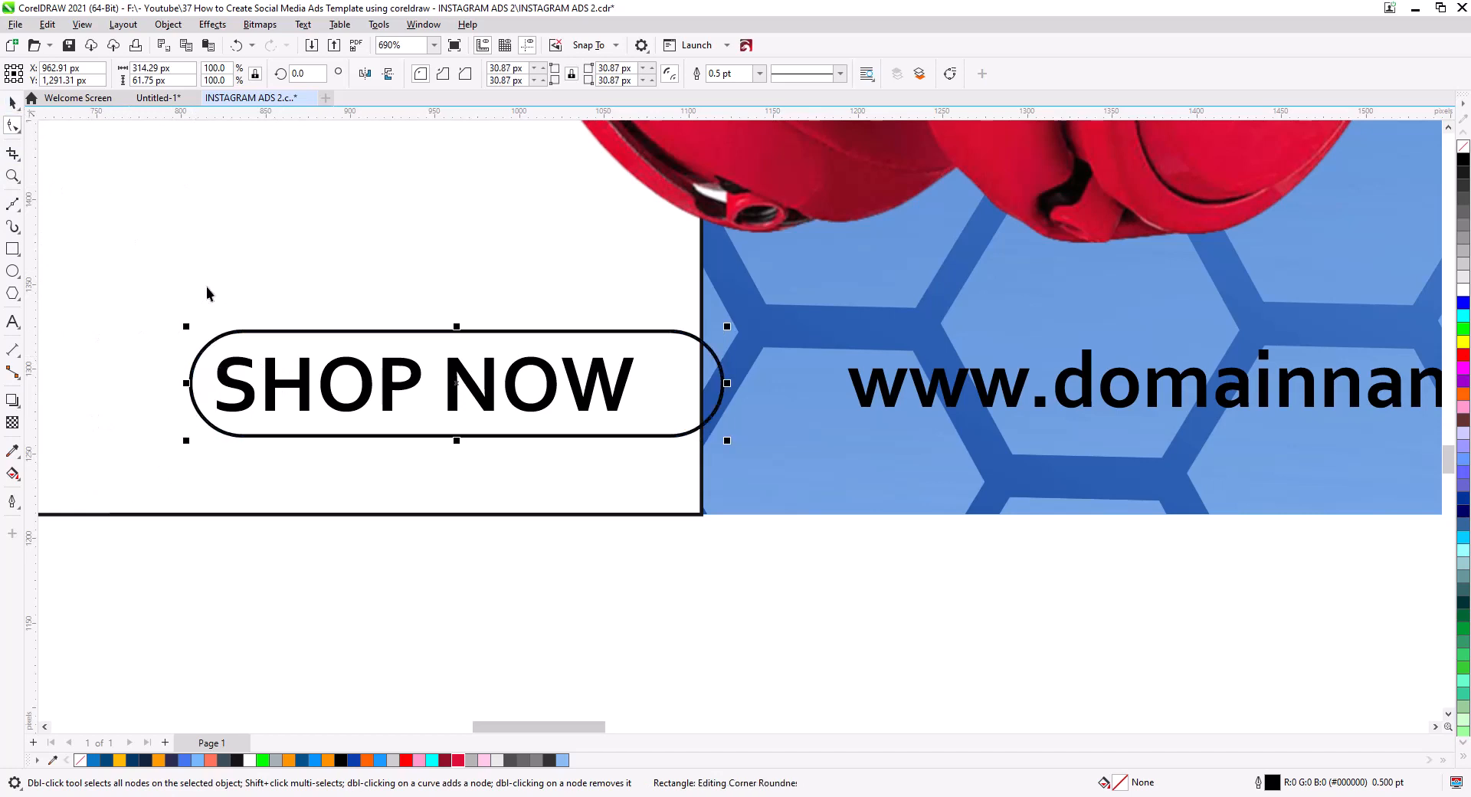
pyautogui.press('space')
pyautogui.moveTo(388, 438); pyautogui.dragTo(378, 440)
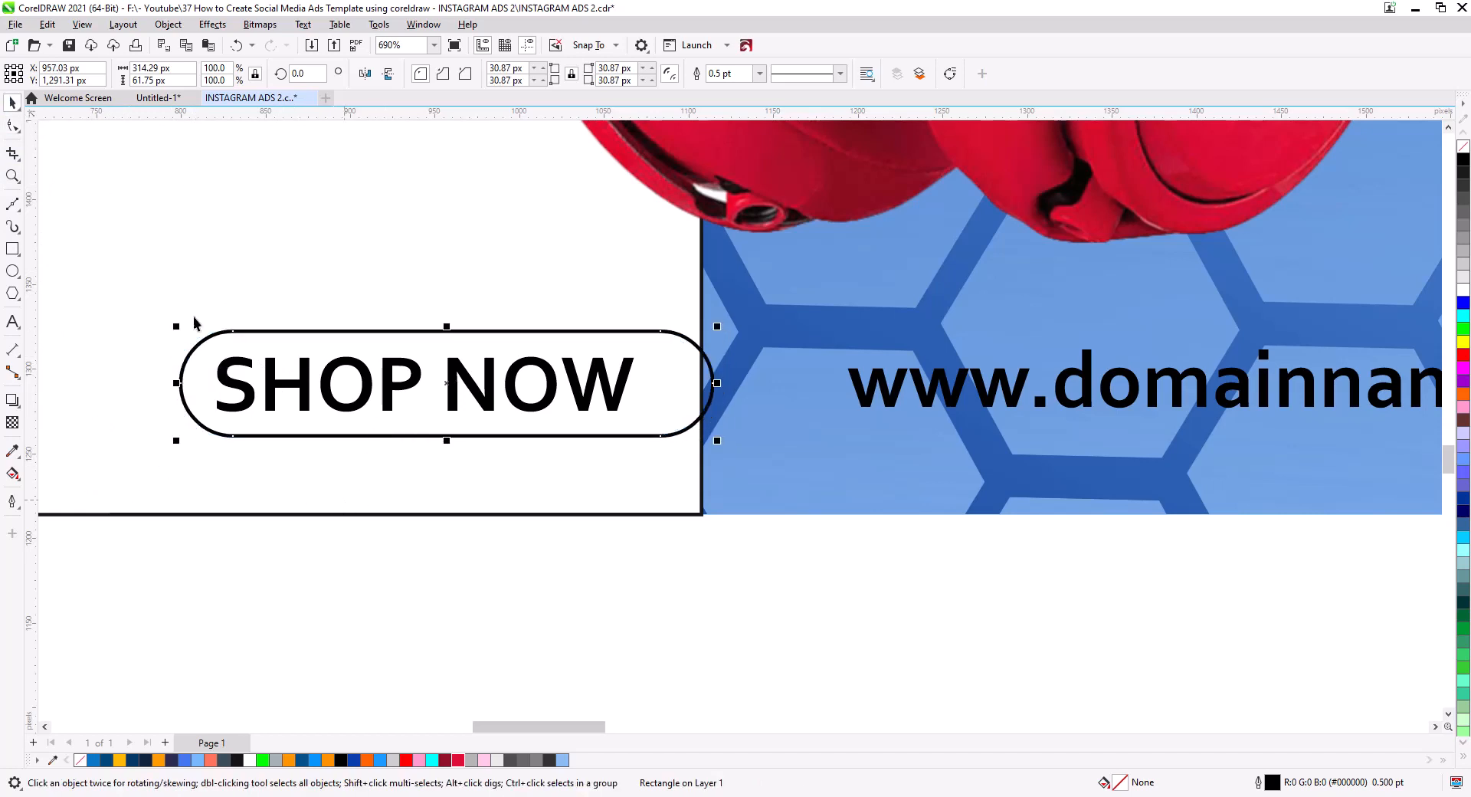
# - Convert the rounded rectangle to curves and straighten its right end into an arrow point
pyautogui.click(166, 26)
pyautogui.click(389, 349)
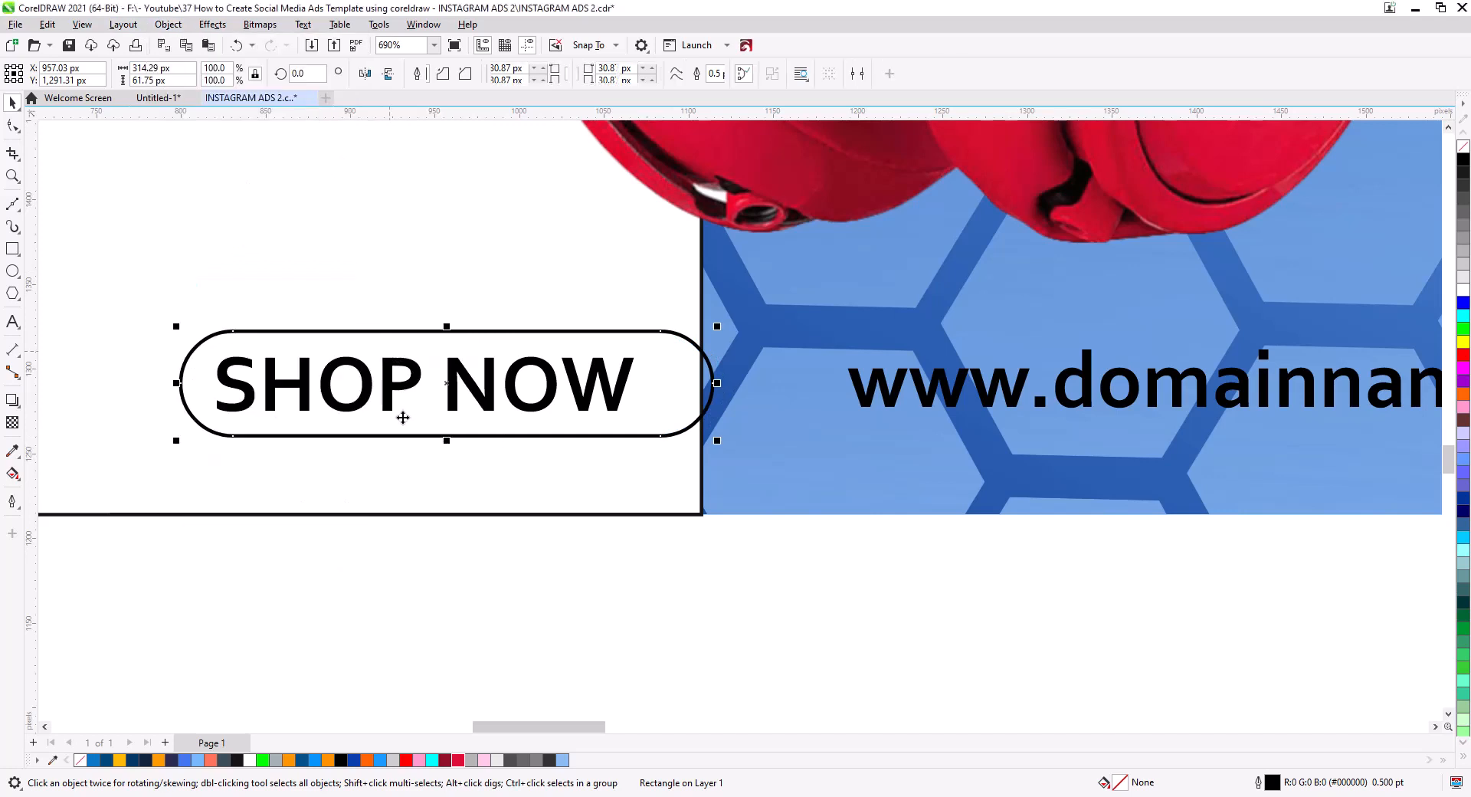
pyautogui.click(10, 124)
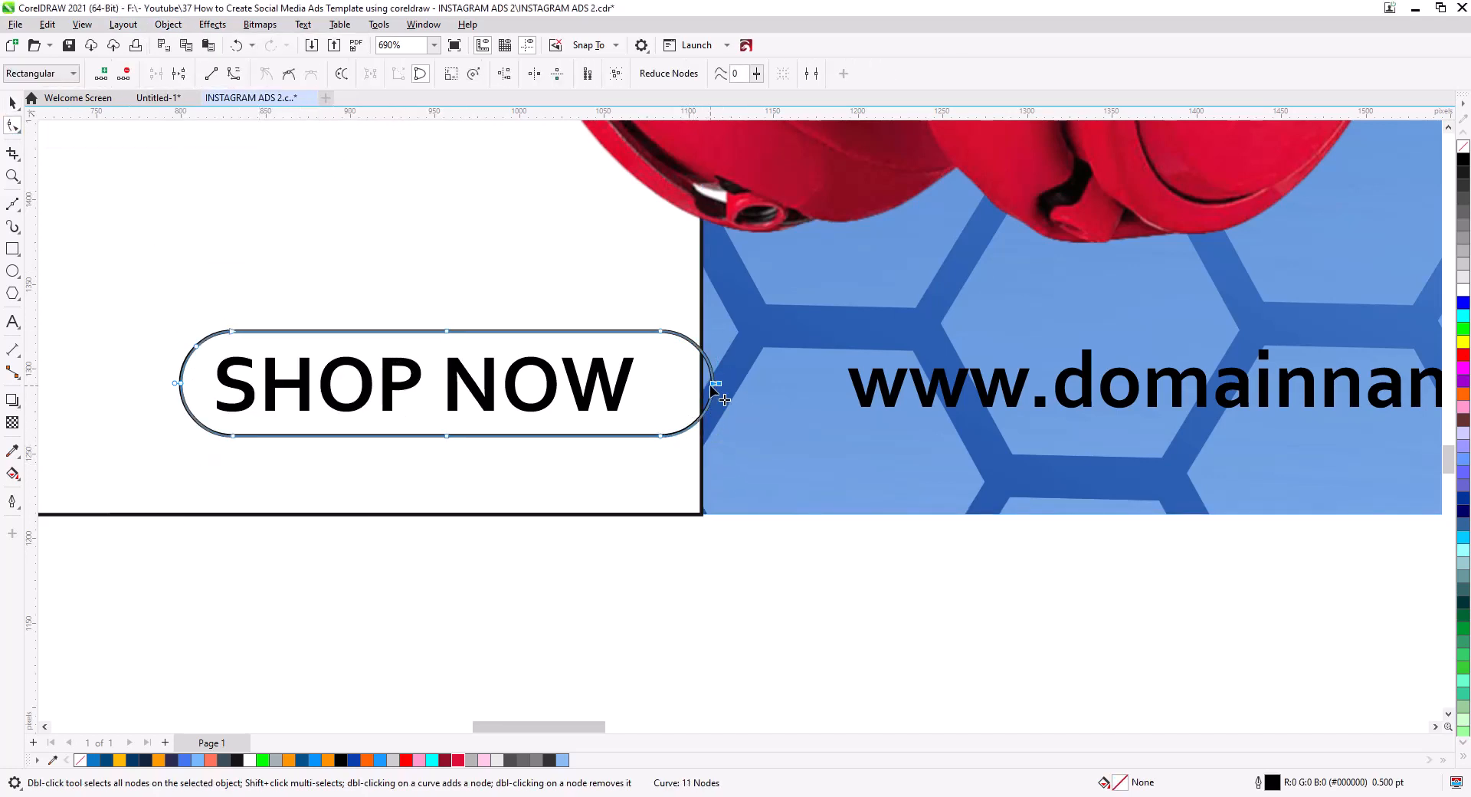
pyautogui.moveTo(741, 387); pyautogui.dragTo(742, 386)
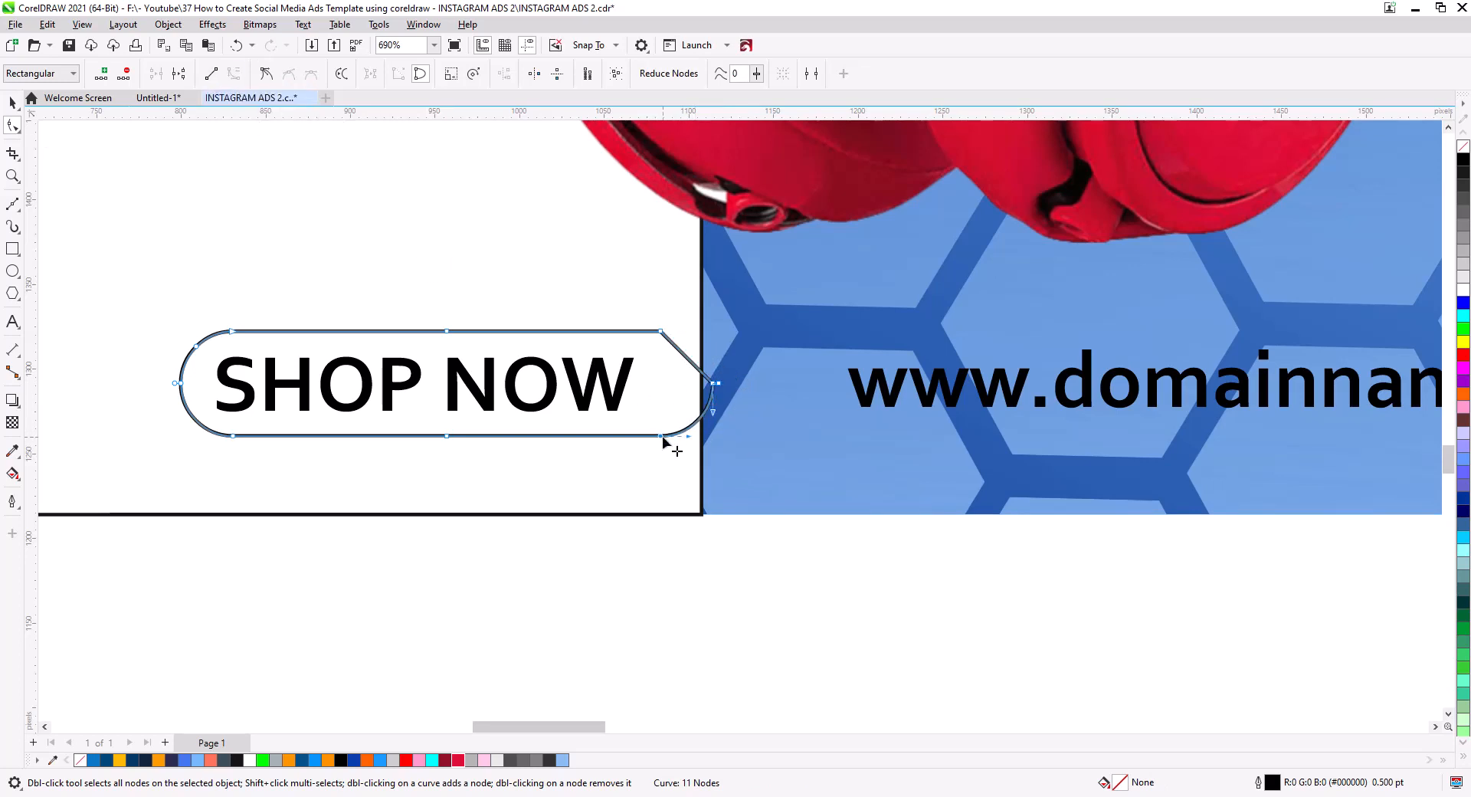
pyautogui.click(734, 393)
pyautogui.click(697, 400)
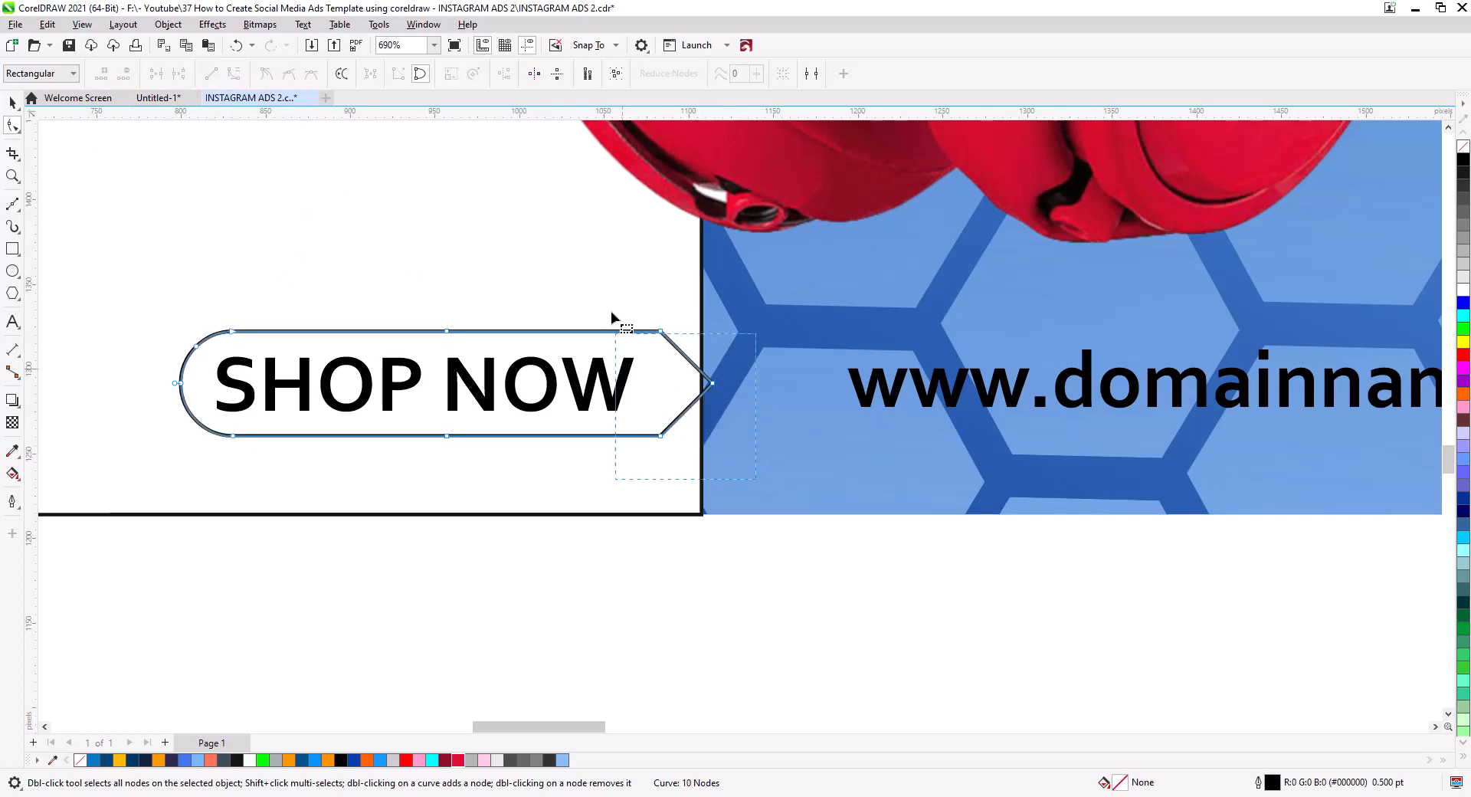
# - Lengthen the button shape by moving its arrow-end nodes so the tip extends over the blue panel
pyautogui.moveTo(703, 383); pyautogui.dragTo(702, 383)
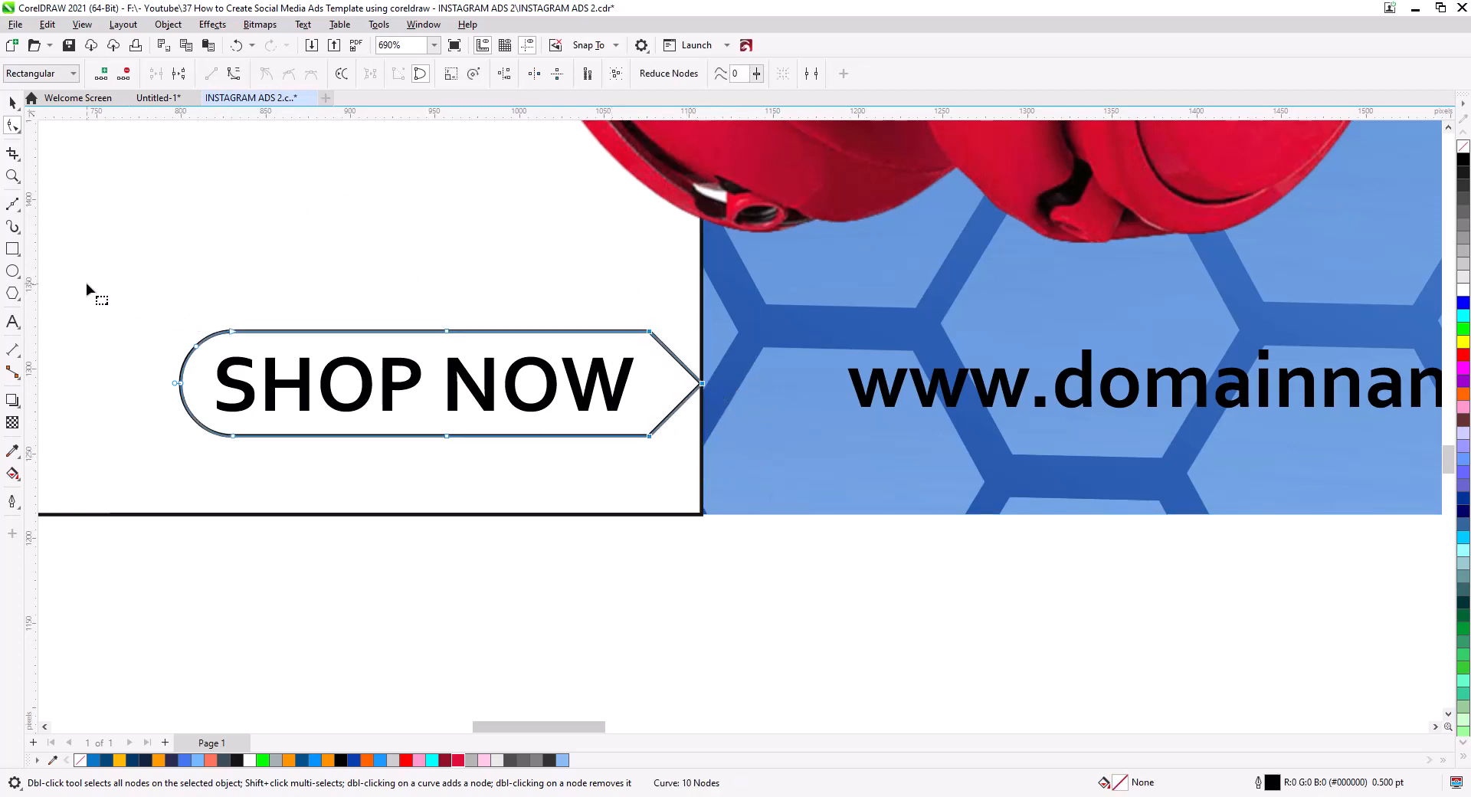
pyautogui.moveTo(652, 437); pyautogui.dragTo(782, 388)
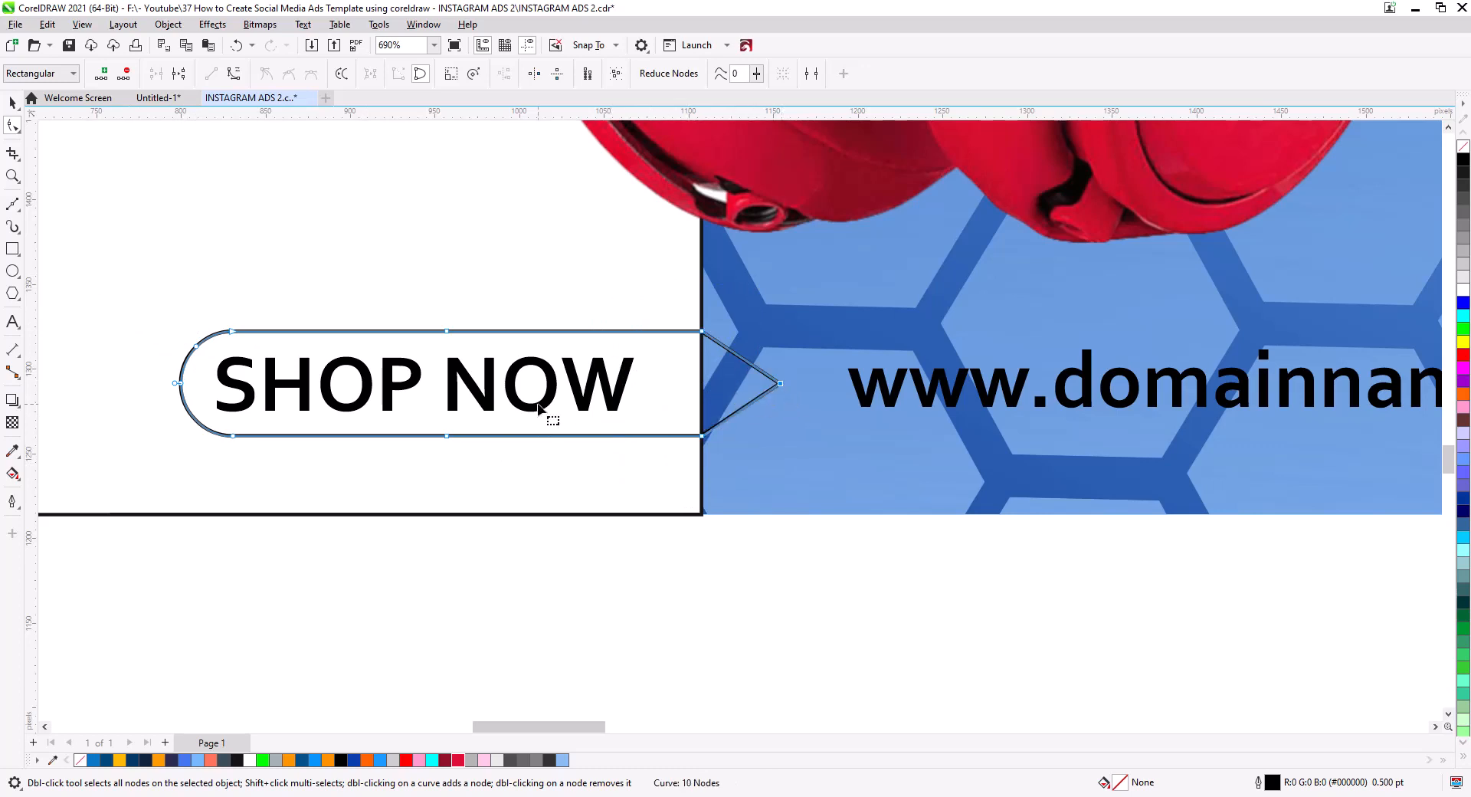
pyautogui.click(17, 103)
pyautogui.click(475, 537)
pyautogui.scroll(-1, 466, 541)
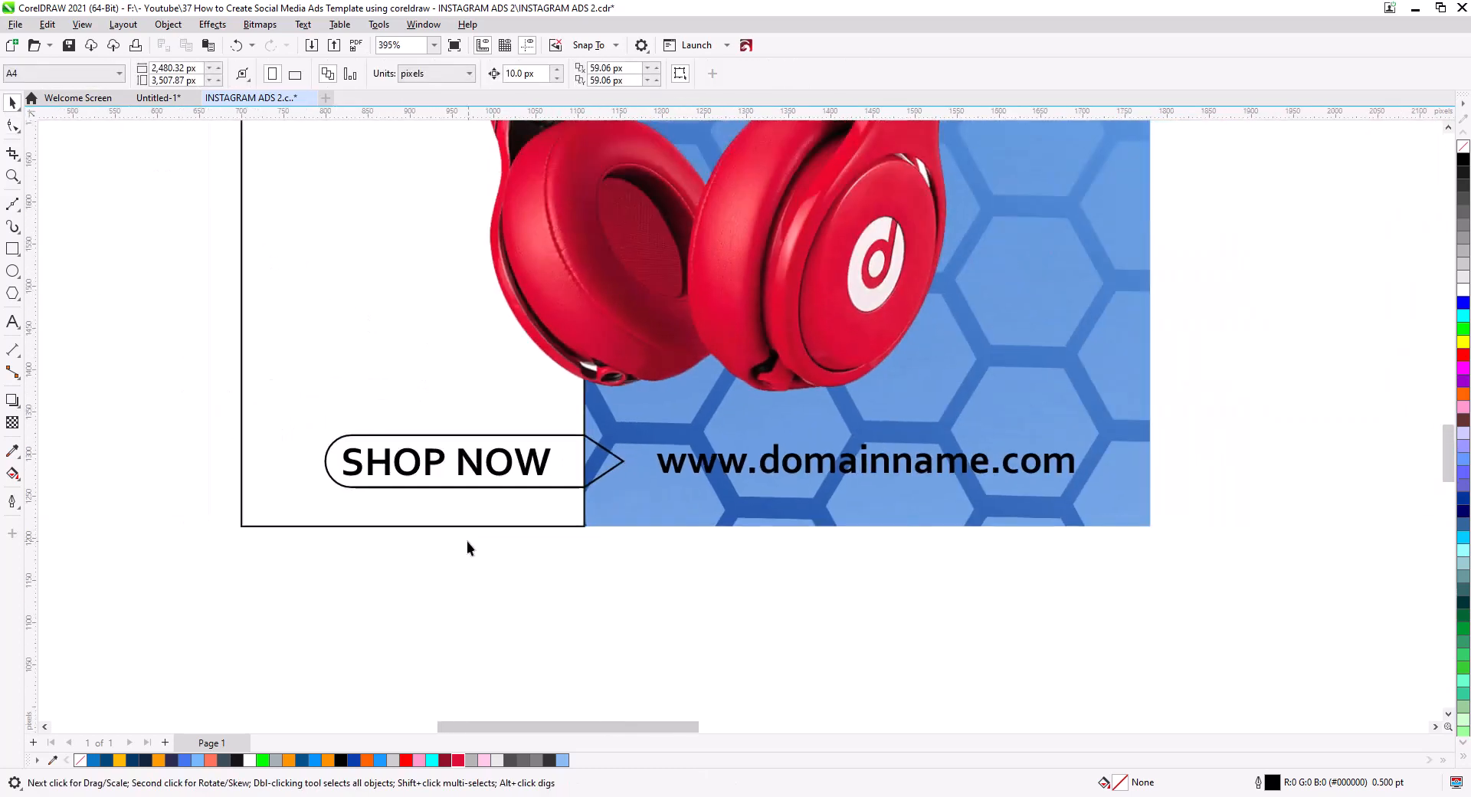
# - Align the SHOP NOW text vertically with the arrow-shaped button around it
pyautogui.moveTo(593, 463); pyautogui.dragTo(450, 444)
pyautogui.click(398, 448)
pyautogui.keyDown('shift'); pyautogui.click(402, 469); pyautogui.keyUp('shift')
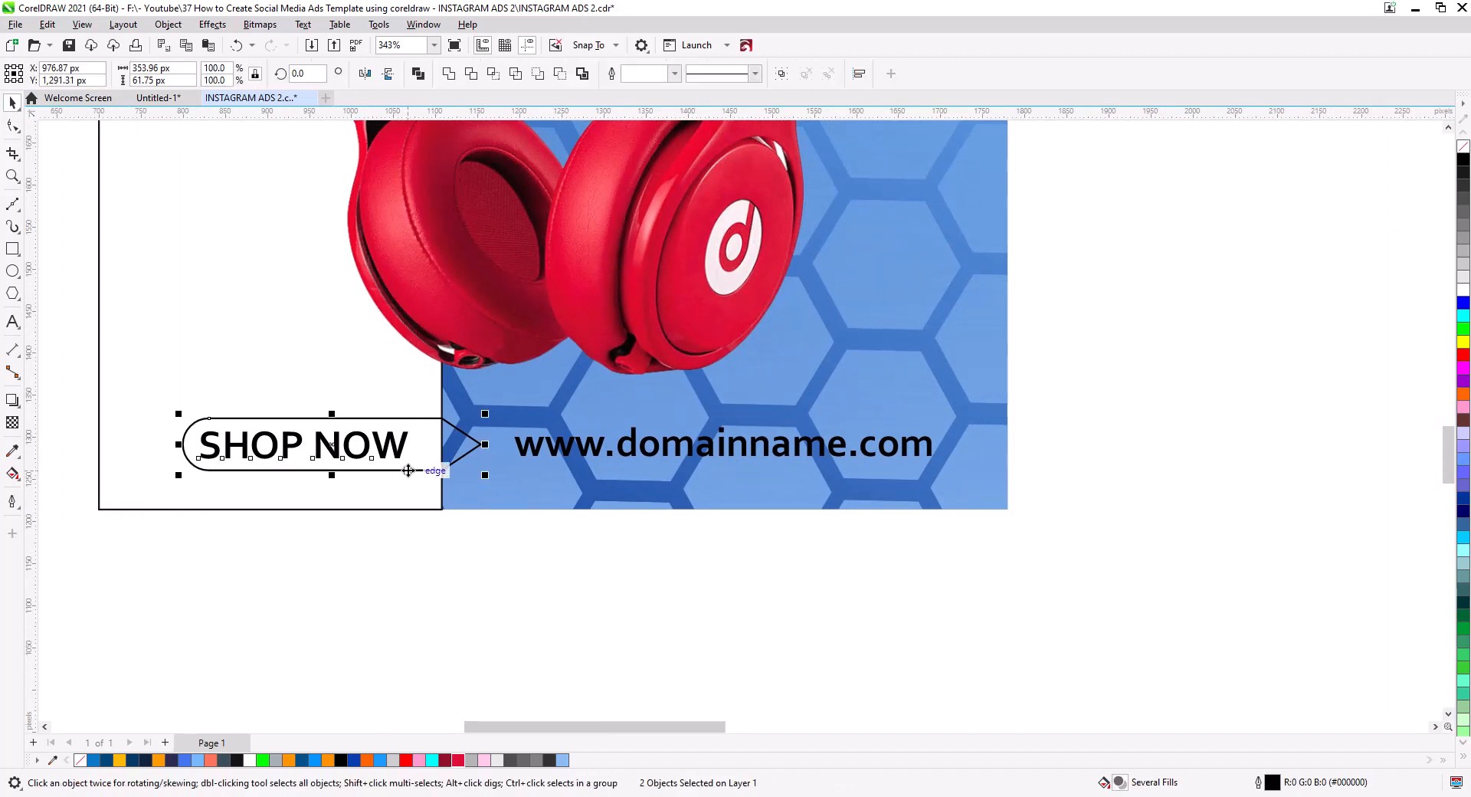
pyautogui.click(464, 544)
# - Draw a bar about 633 × 46 px from the arrow tip to the ad's right edge and centre it vertically with the button
pyautogui.press('F6')
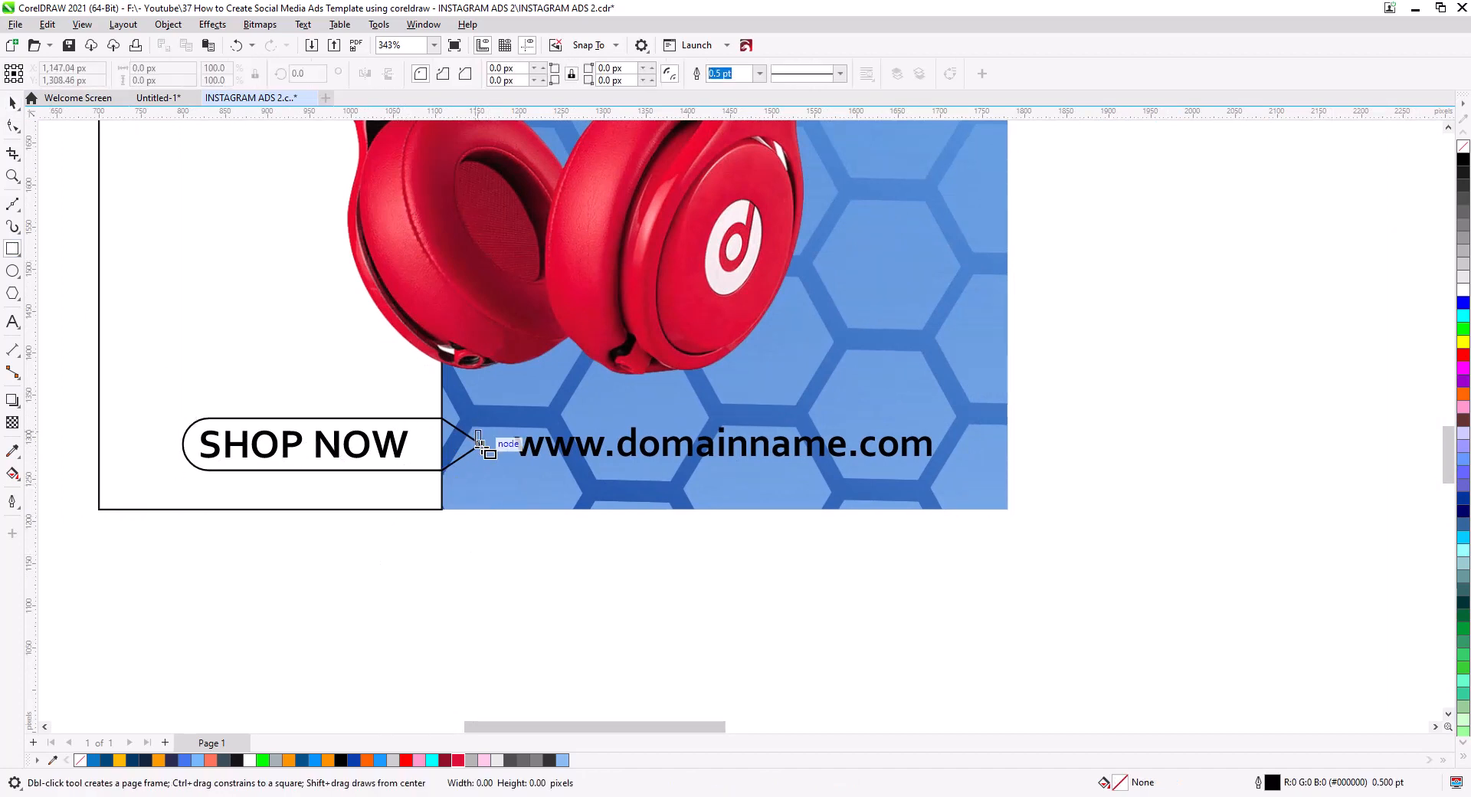
pyautogui.moveTo(479, 443); pyautogui.dragTo(1008, 469)
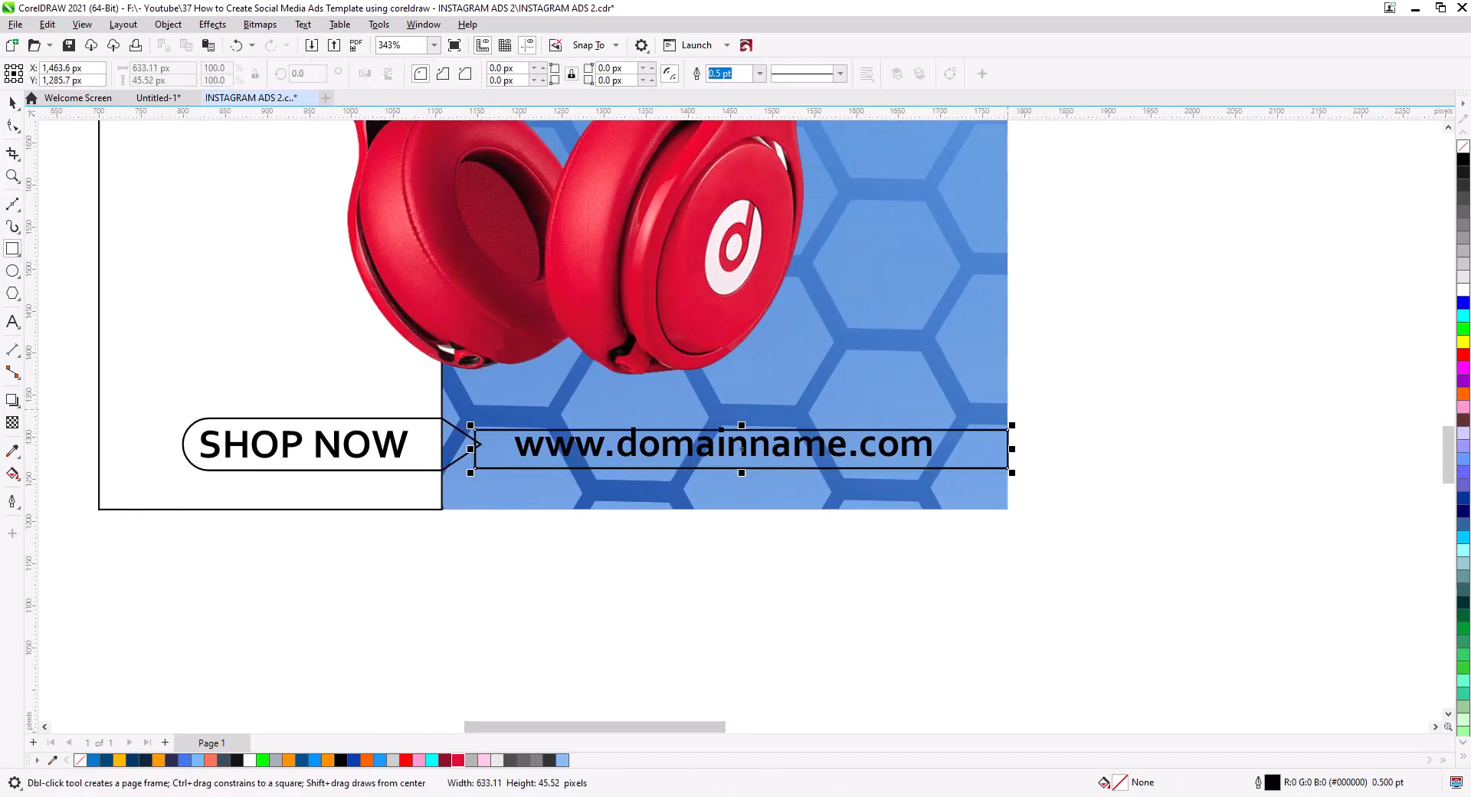
pyautogui.press('space')
pyautogui.keyDown('shift'); pyautogui.click(438, 426); pyautogui.keyUp('shift')
pyautogui.press('e')
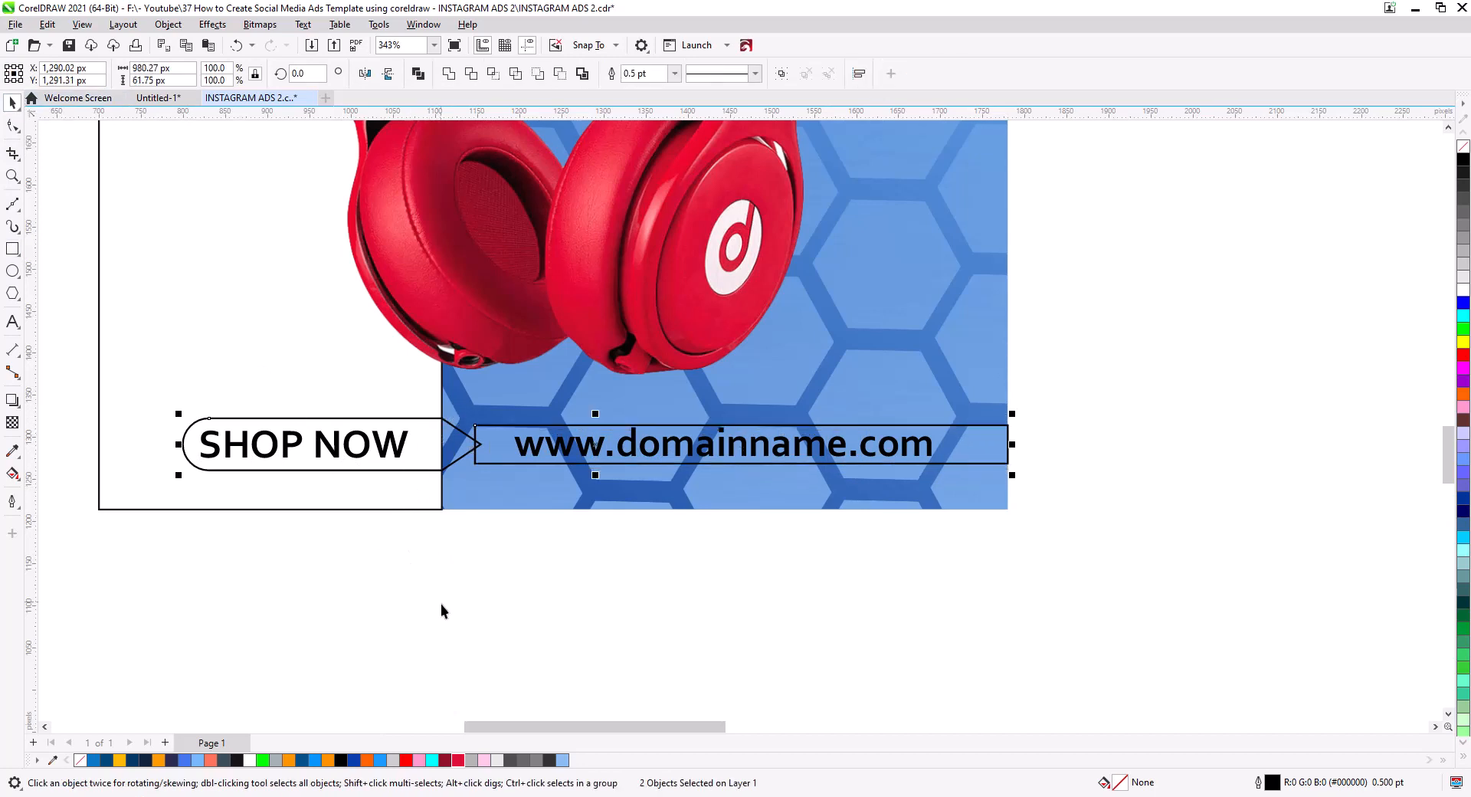
pyautogui.click(440, 604)
pyautogui.click(721, 453)
pyautogui.moveTo(939, 466); pyautogui.dragTo(907, 465)
pyautogui.keyDown('shift'); pyautogui.click(925, 464); pyautogui.keyUp('shift')
pyautogui.press('c')
pyautogui.press('e')
pyautogui.click(810, 592)
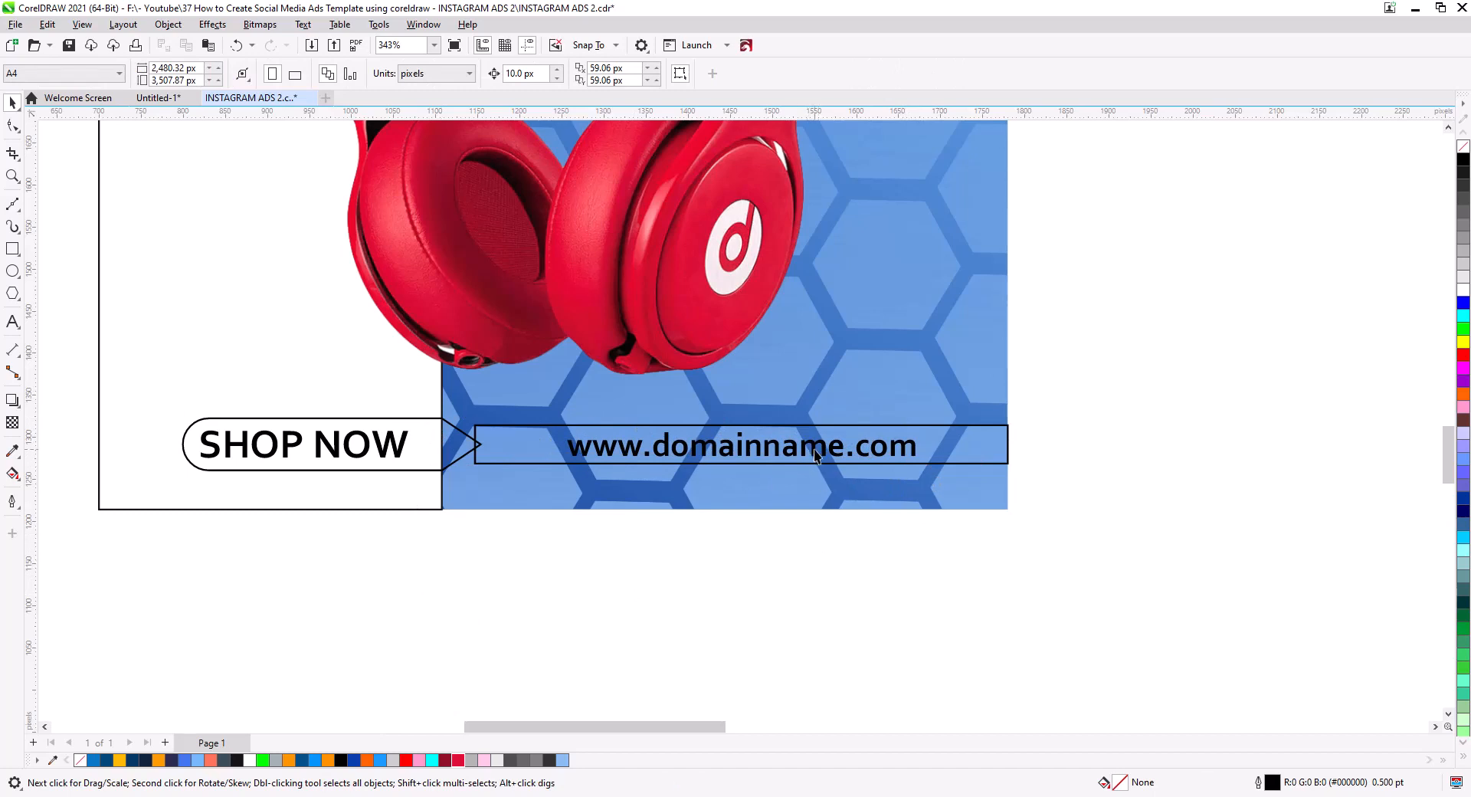
pyautogui.click(816, 455)
pyautogui.keyDown('shift'); pyautogui.click(337, 448); pyautogui.keyUp('shift')
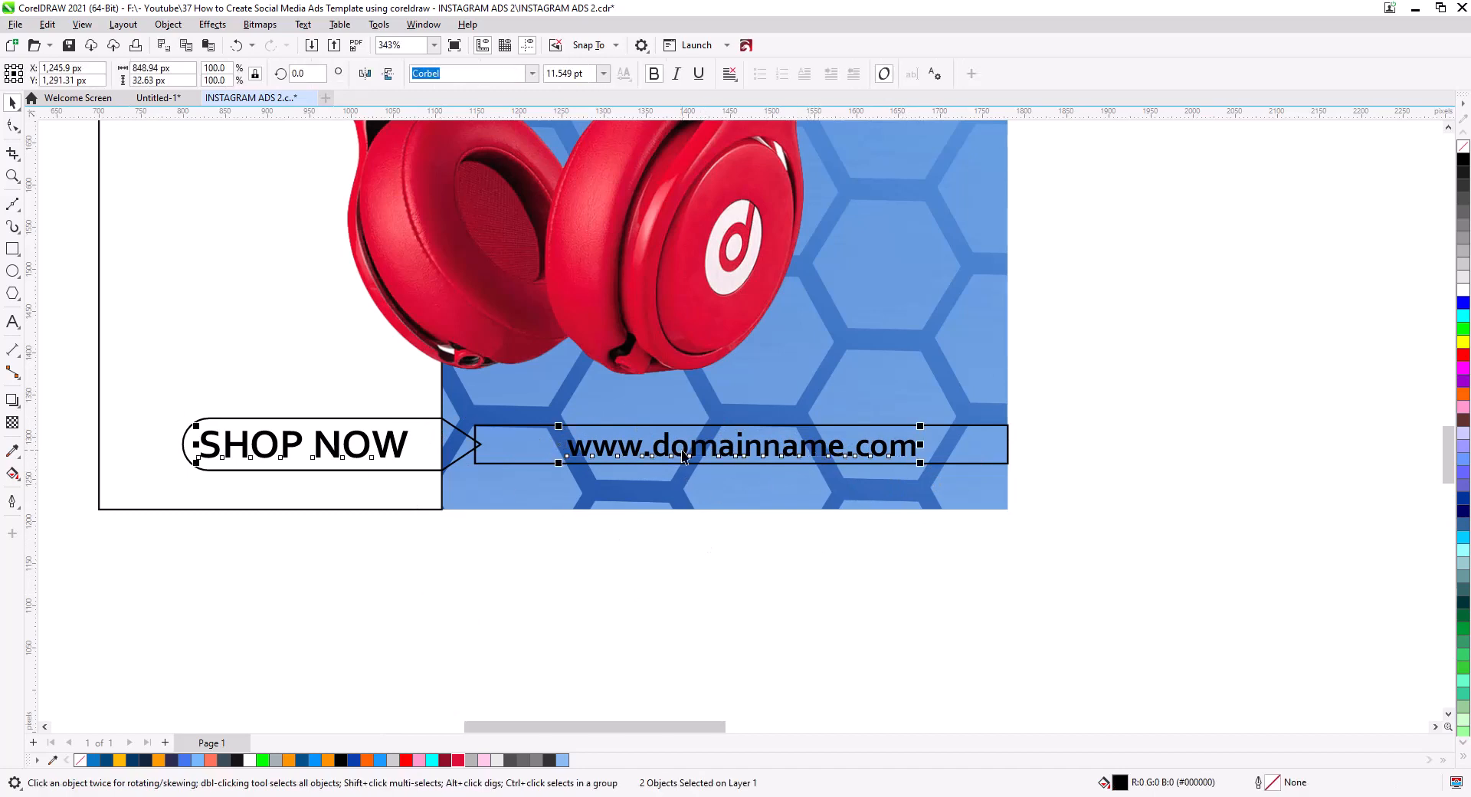
pyautogui.rightClick(685, 453)
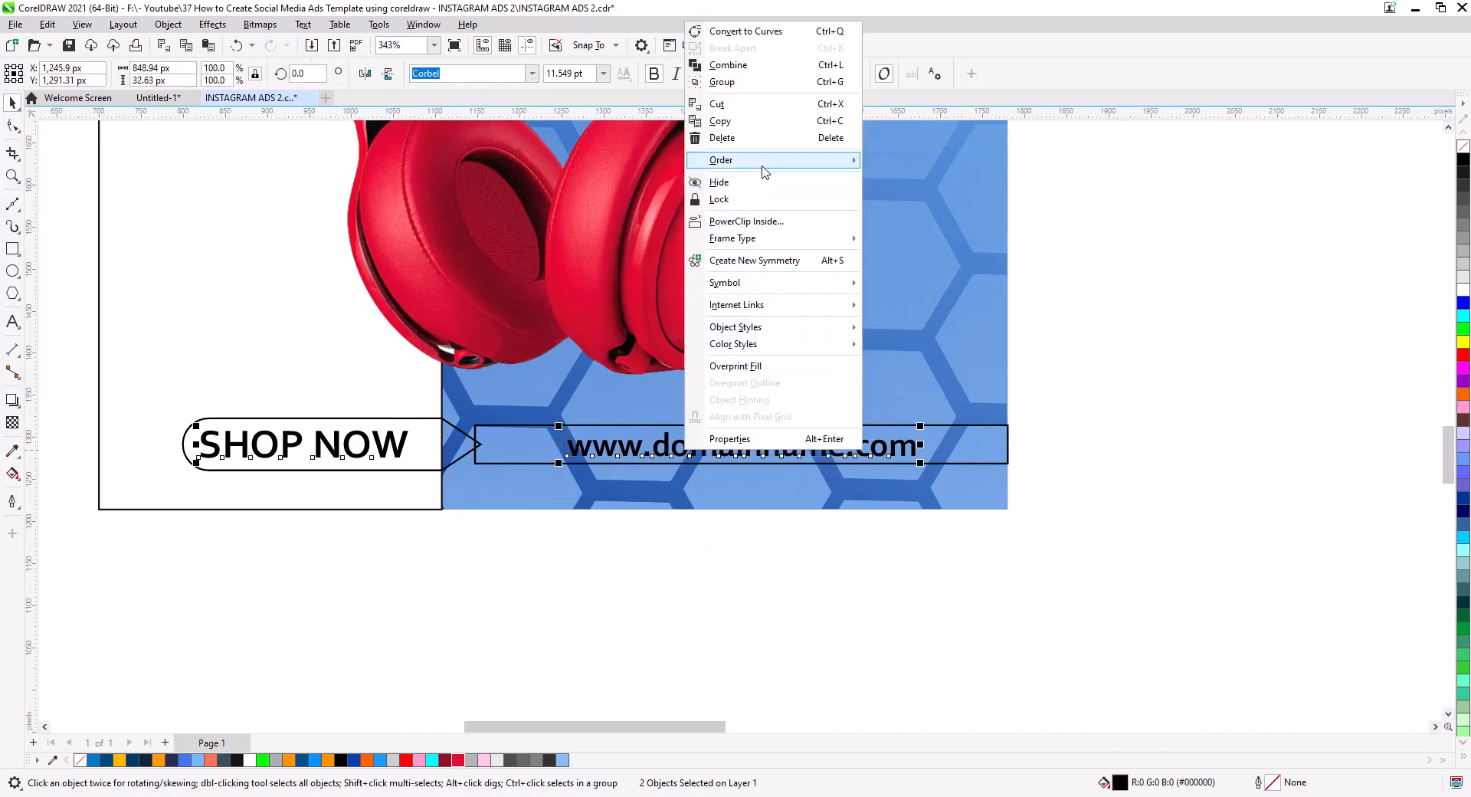
pyautogui.moveTo(763, 167)
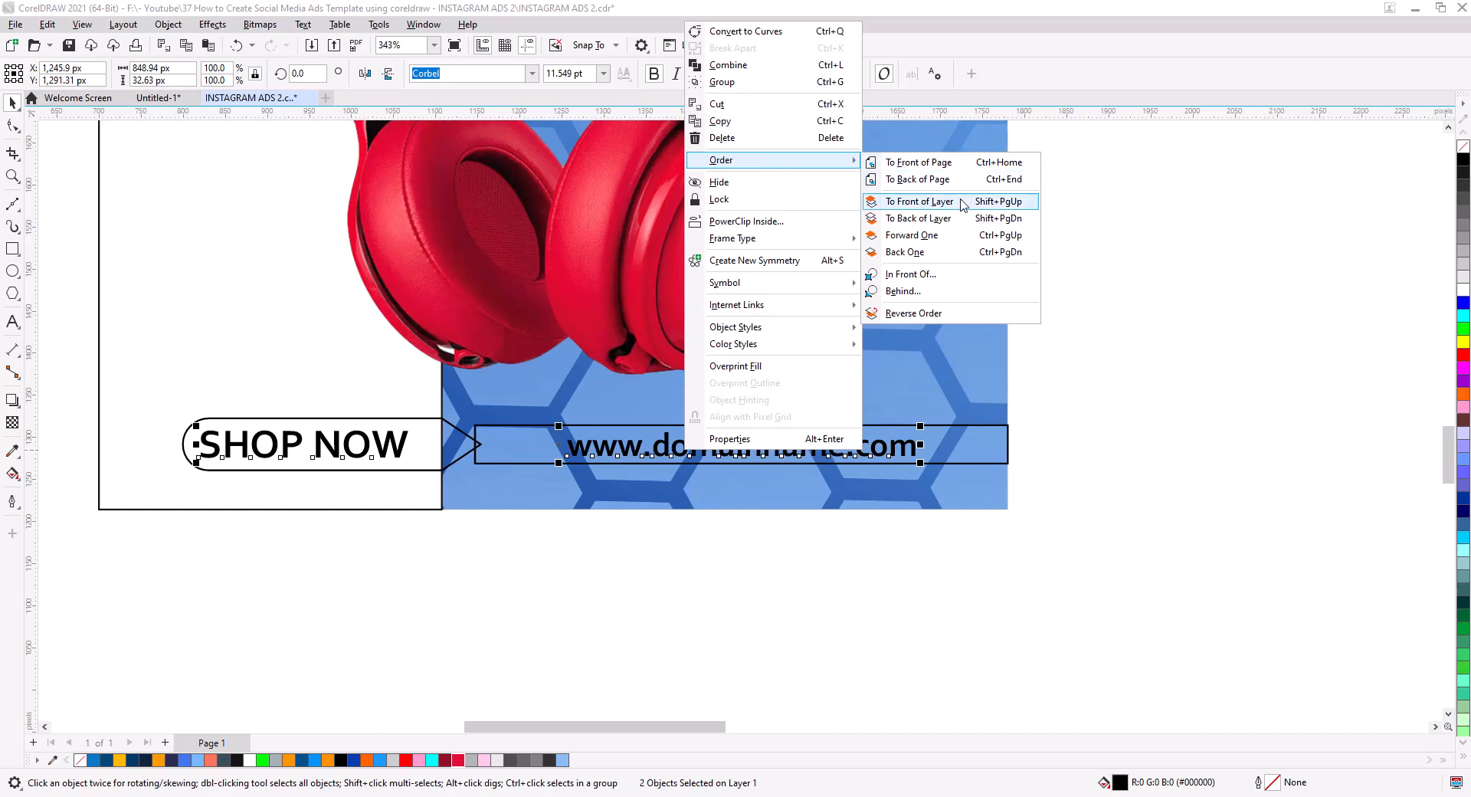
pyautogui.click(915, 202)
pyautogui.click(1463, 292)
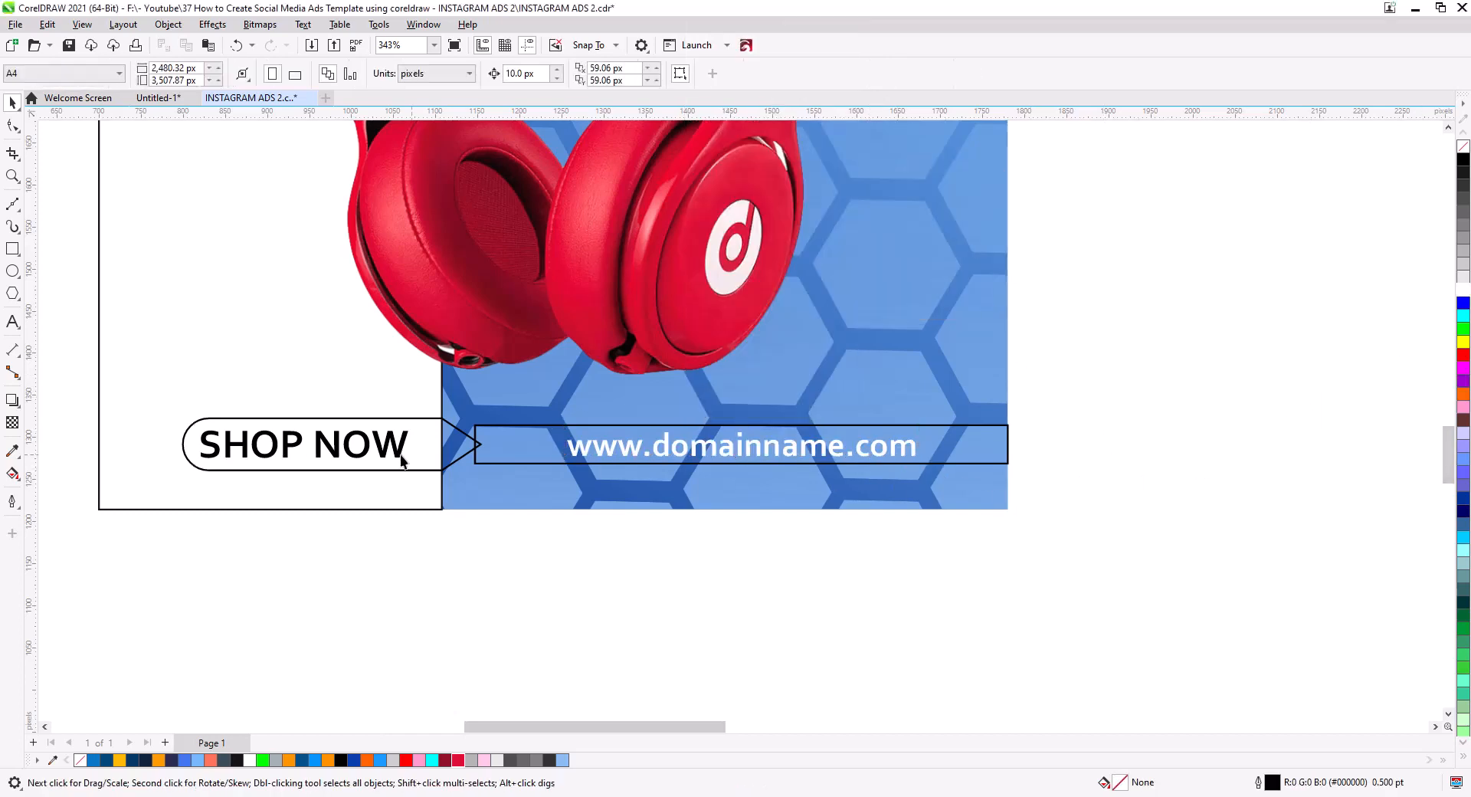
pyautogui.click(394, 459)
pyautogui.press('Delete')
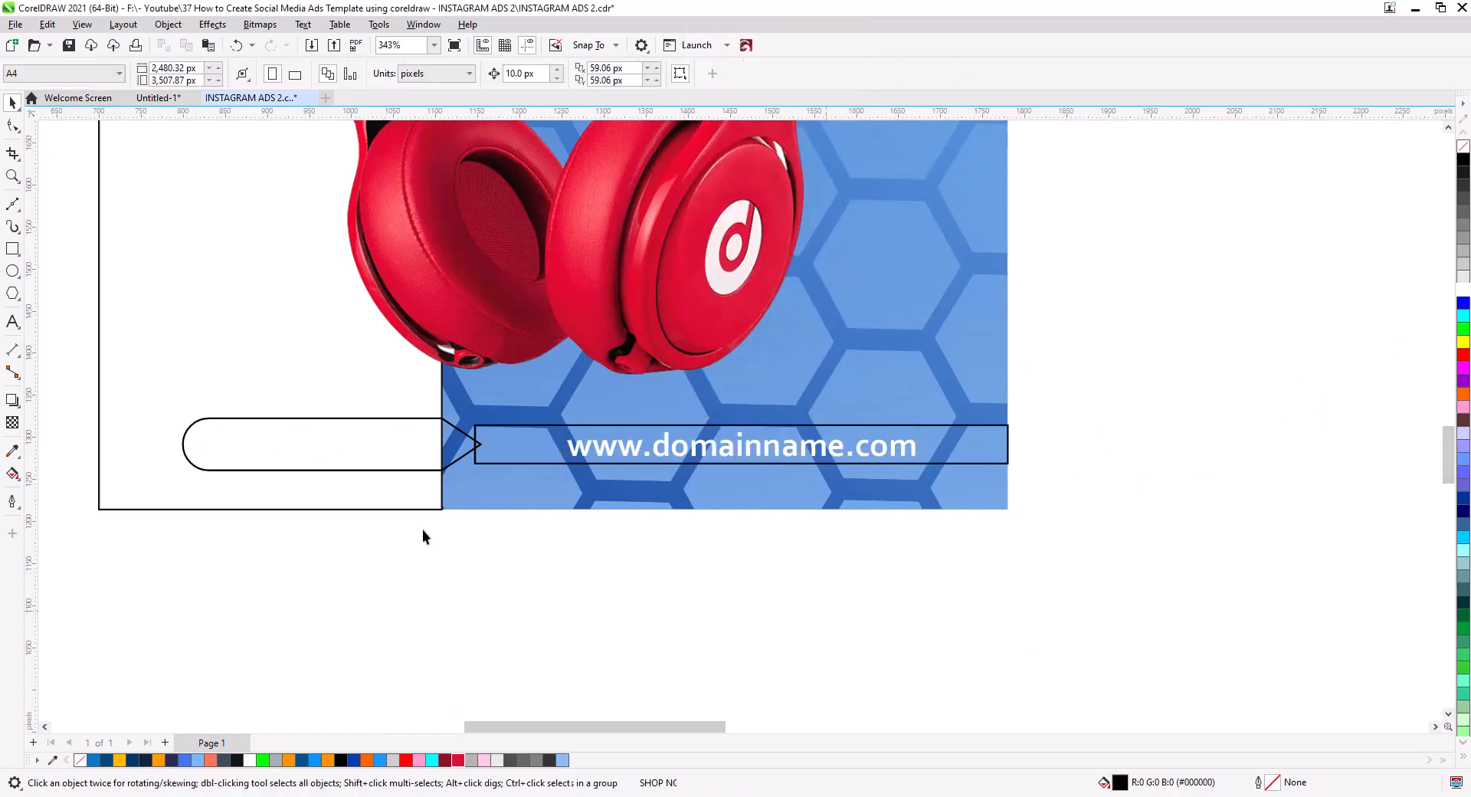
# - Fill the arrow-shaped button with the headphones' red and the web address bar with the dark navy
pyautogui.click(460, 458)
pyautogui.click(459, 761)
pyautogui.click(527, 464)
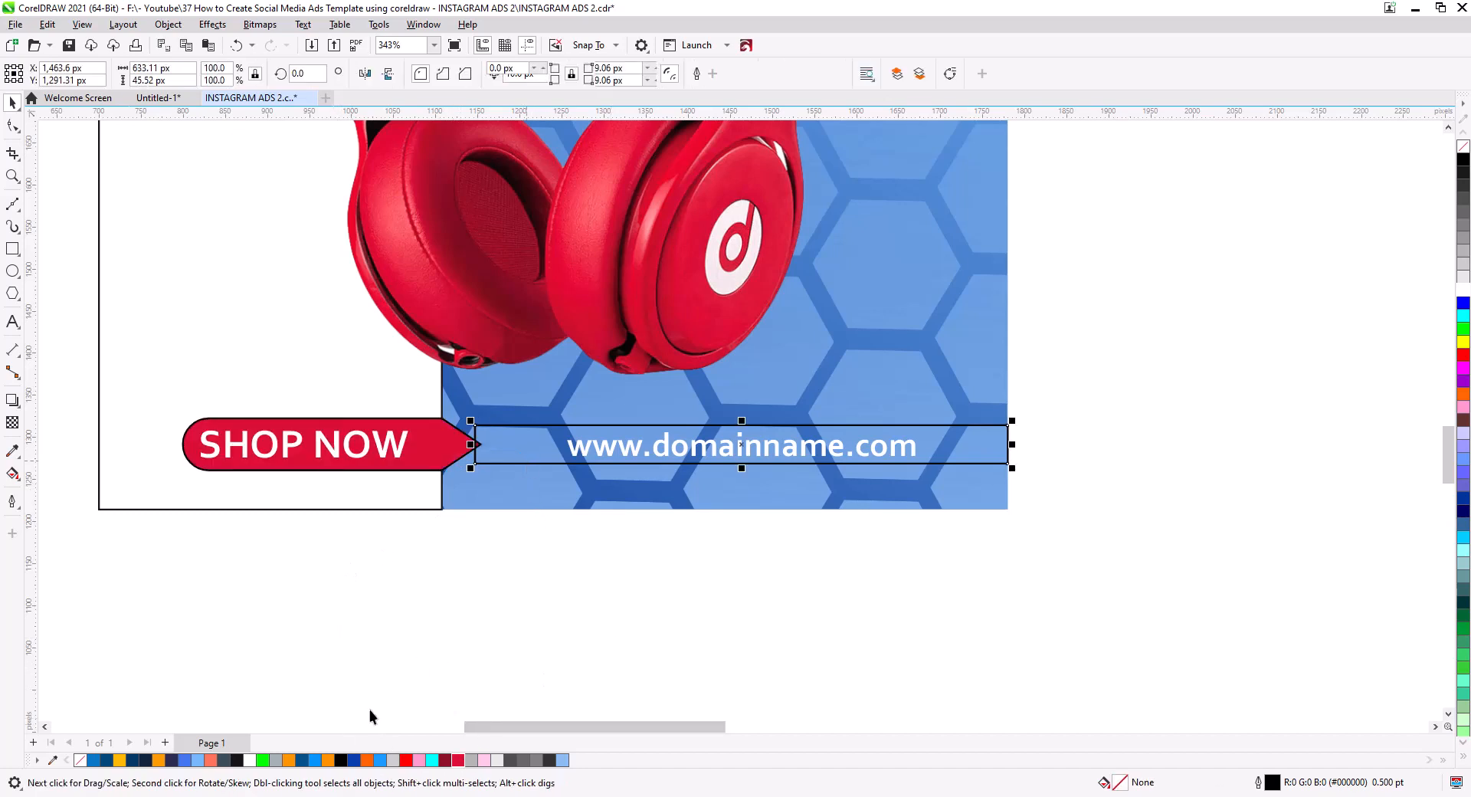
pyautogui.click(145, 760)
pyautogui.click(480, 588)
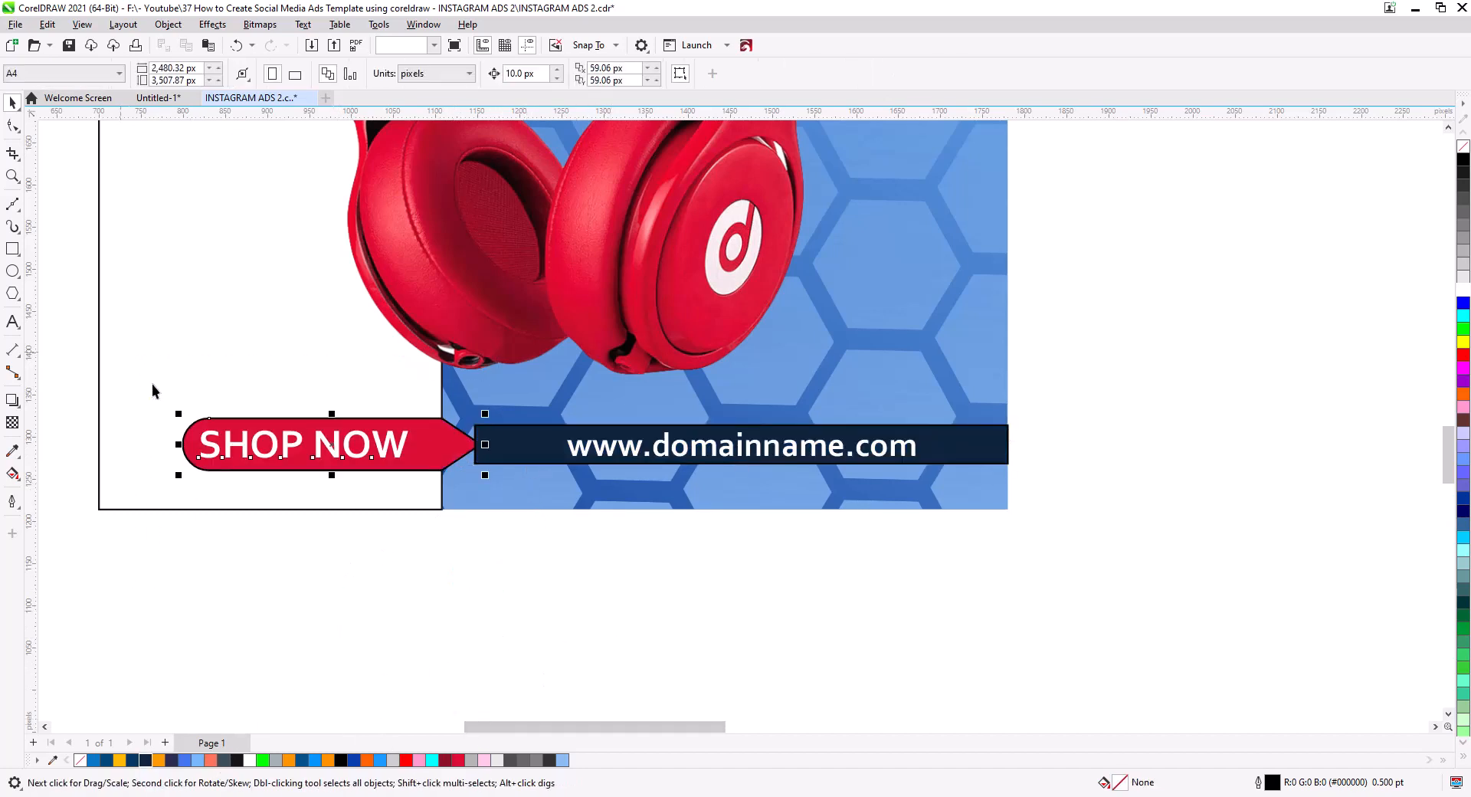
# - Bring the red button and its SHOP NOW text in front of the navy bar, then select the bar
pyautogui.rightClick(388, 458)
pyautogui.moveTo(460, 172)
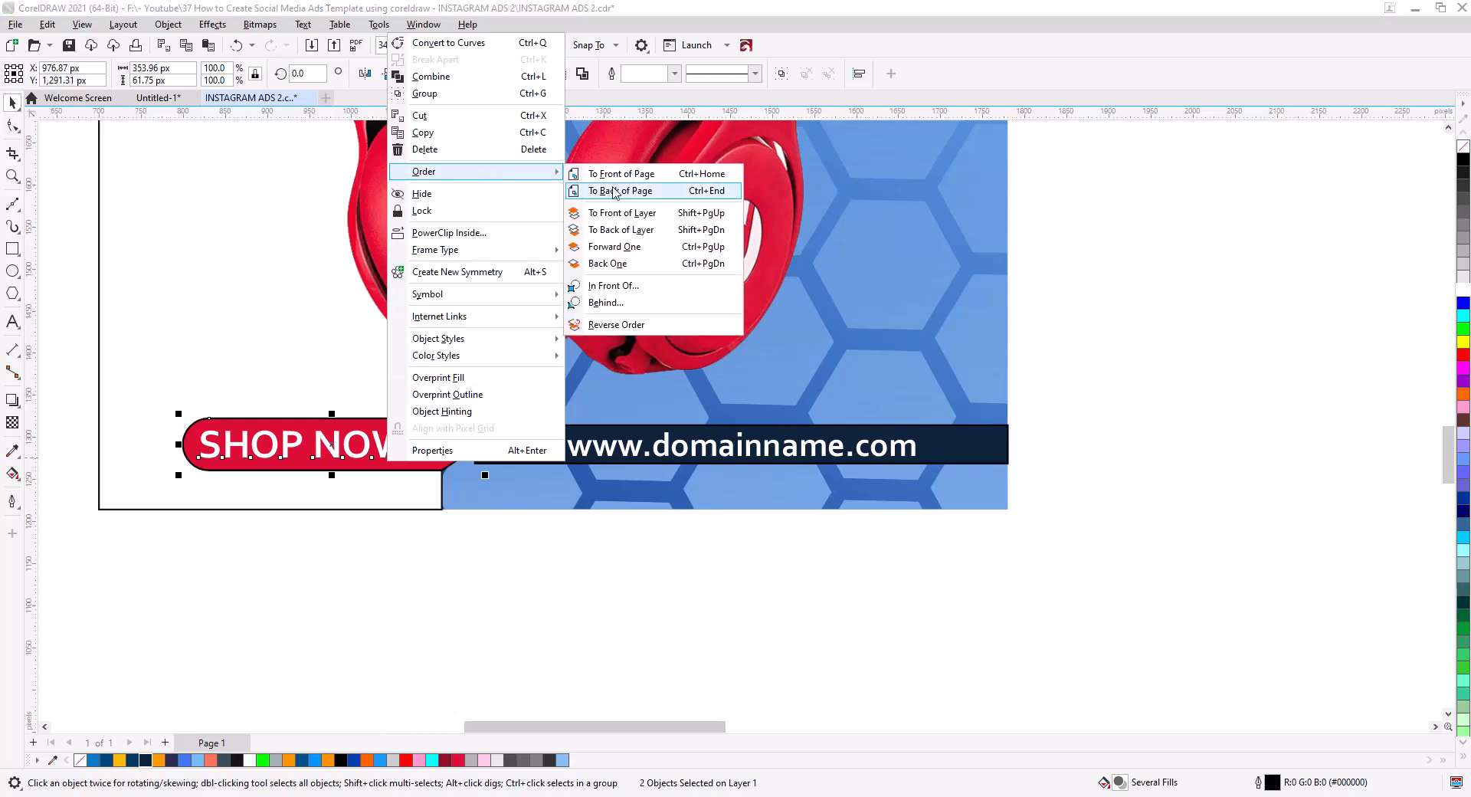
pyautogui.click(614, 191)
pyautogui.click(453, 568)
pyautogui.click(494, 448)
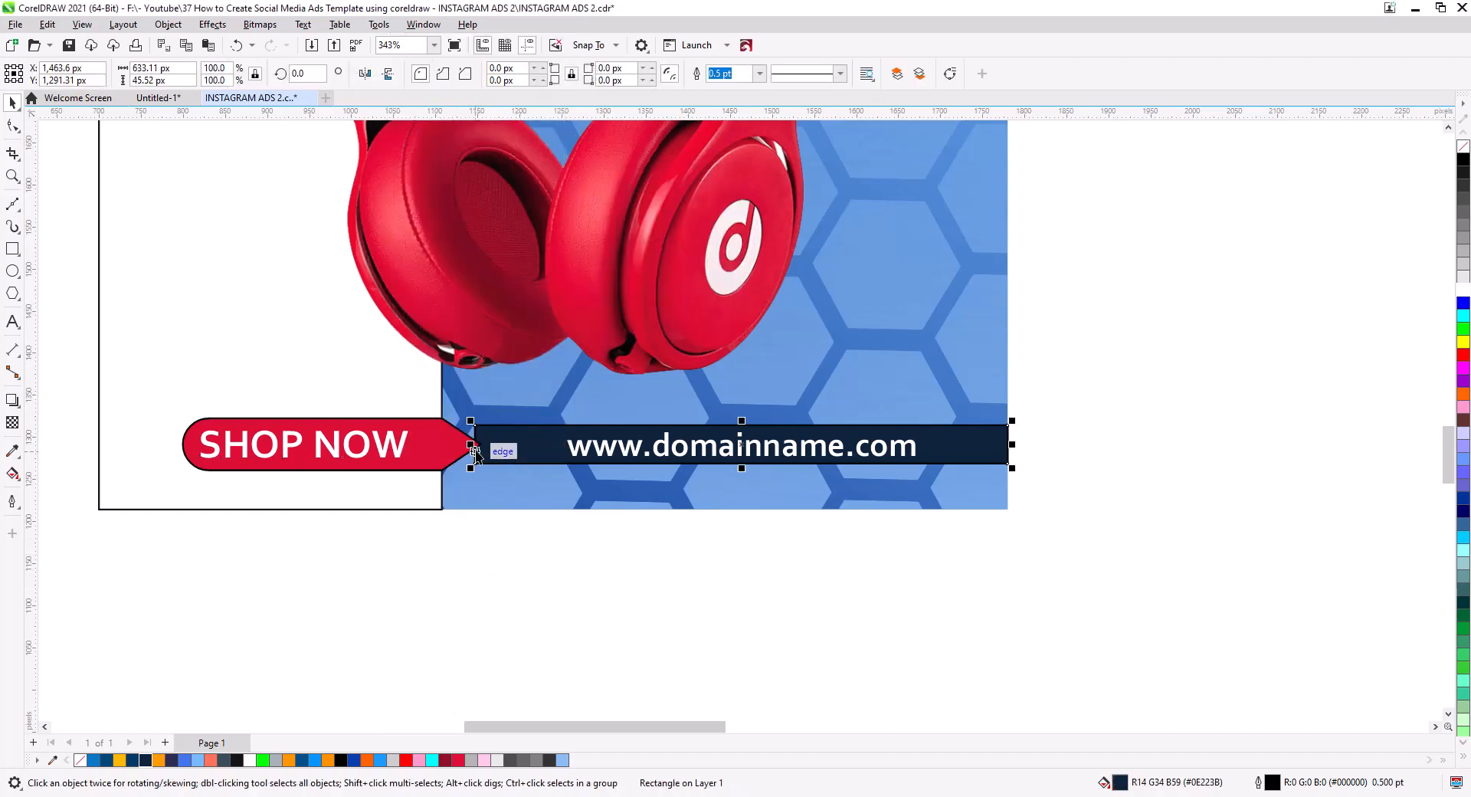
# - Extend the navy address bar left to the hexagon panel's edge beneath the red button, and remove both shapes' outlines
pyautogui.moveTo(475, 444); pyautogui.dragTo(443, 445)
pyautogui.click(460, 529)
pyautogui.click(427, 461)
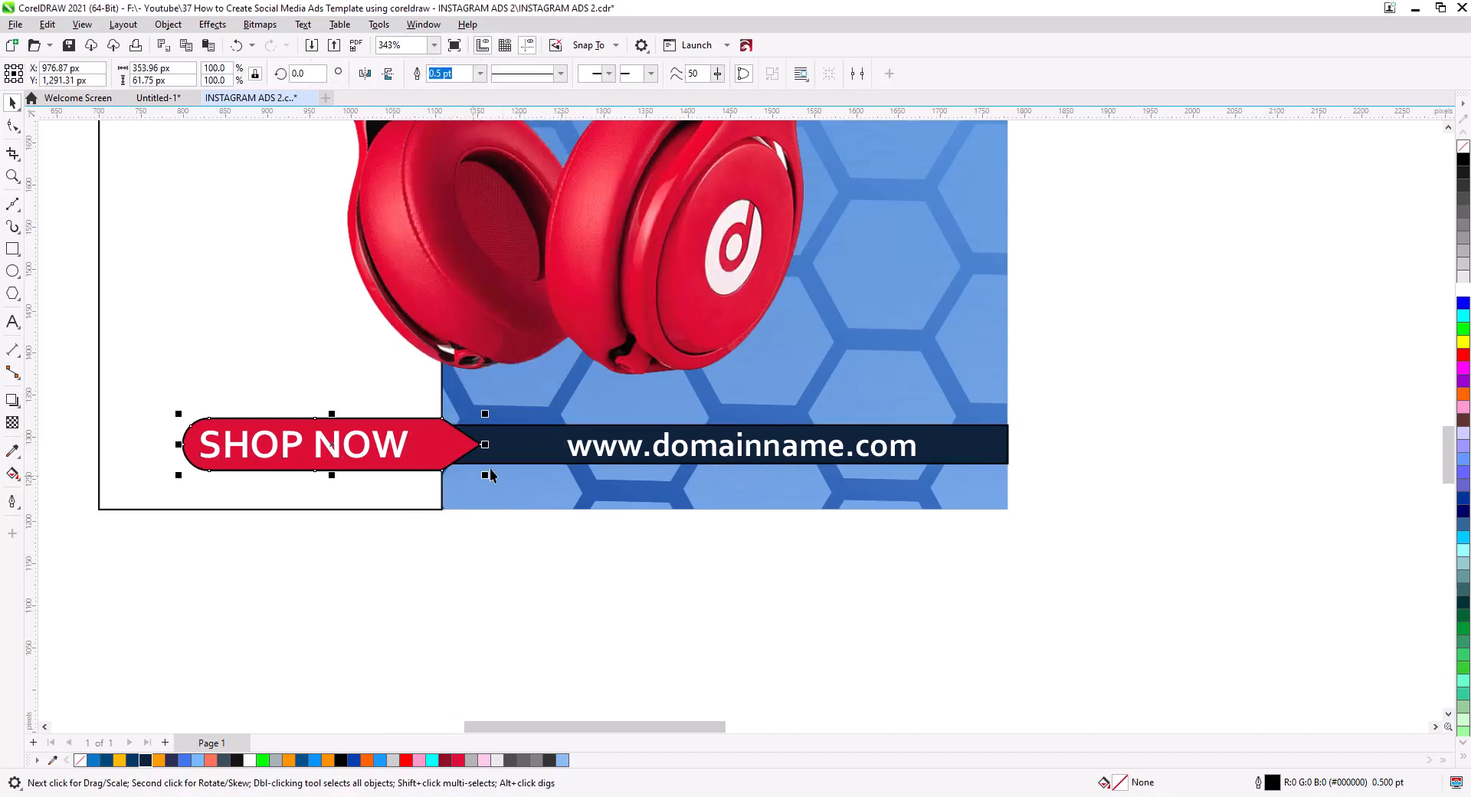
pyautogui.keyDown('shift'); pyautogui.click(502, 455); pyautogui.keyUp('shift')
pyautogui.rightClick(1464, 146)
pyautogui.click(637, 574)
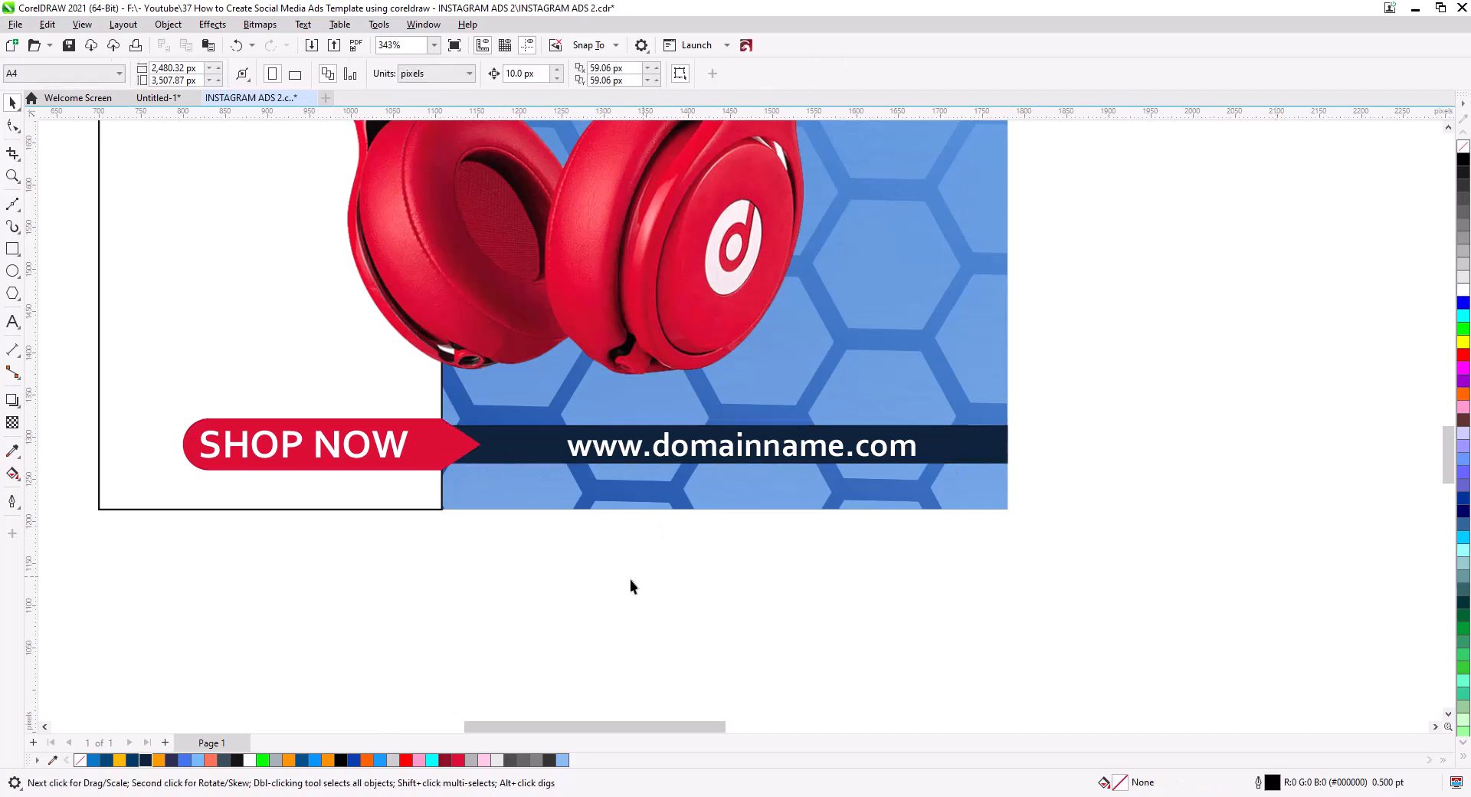
pyautogui.click(389, 458)
pyautogui.click(414, 556)
pyautogui.scroll(-2, 494, 564)
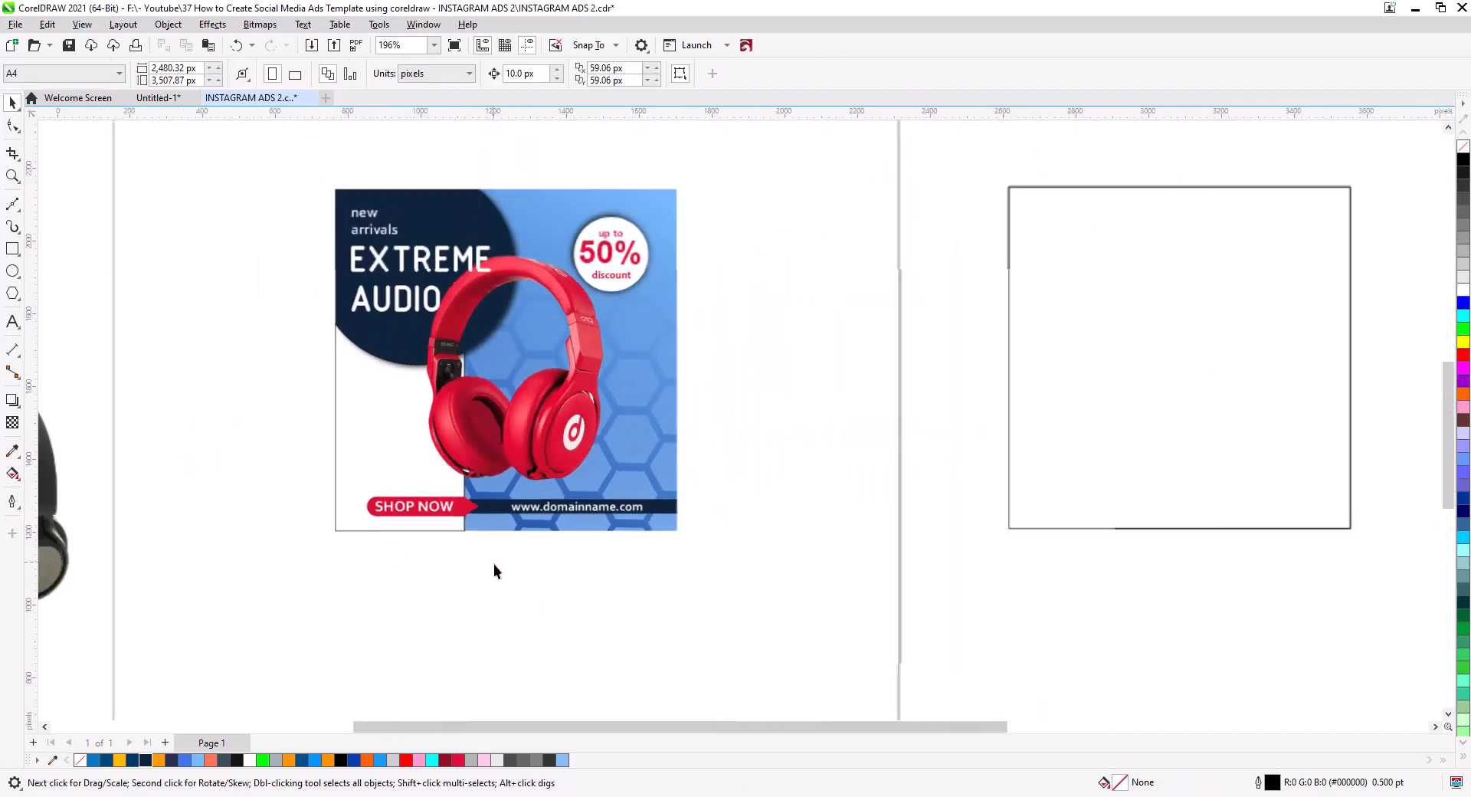
# - Copy the Lorem ipsum paragraph into the white area above SHOP NOW and shrink it to about 272 px wide
pyautogui.moveTo(493, 564); pyautogui.dragTo(561, 630)
pyautogui.moveTo(358, 624); pyautogui.dragTo(577, 587)
pyautogui.moveTo(467, 499); pyautogui.dragTo(568, 549)
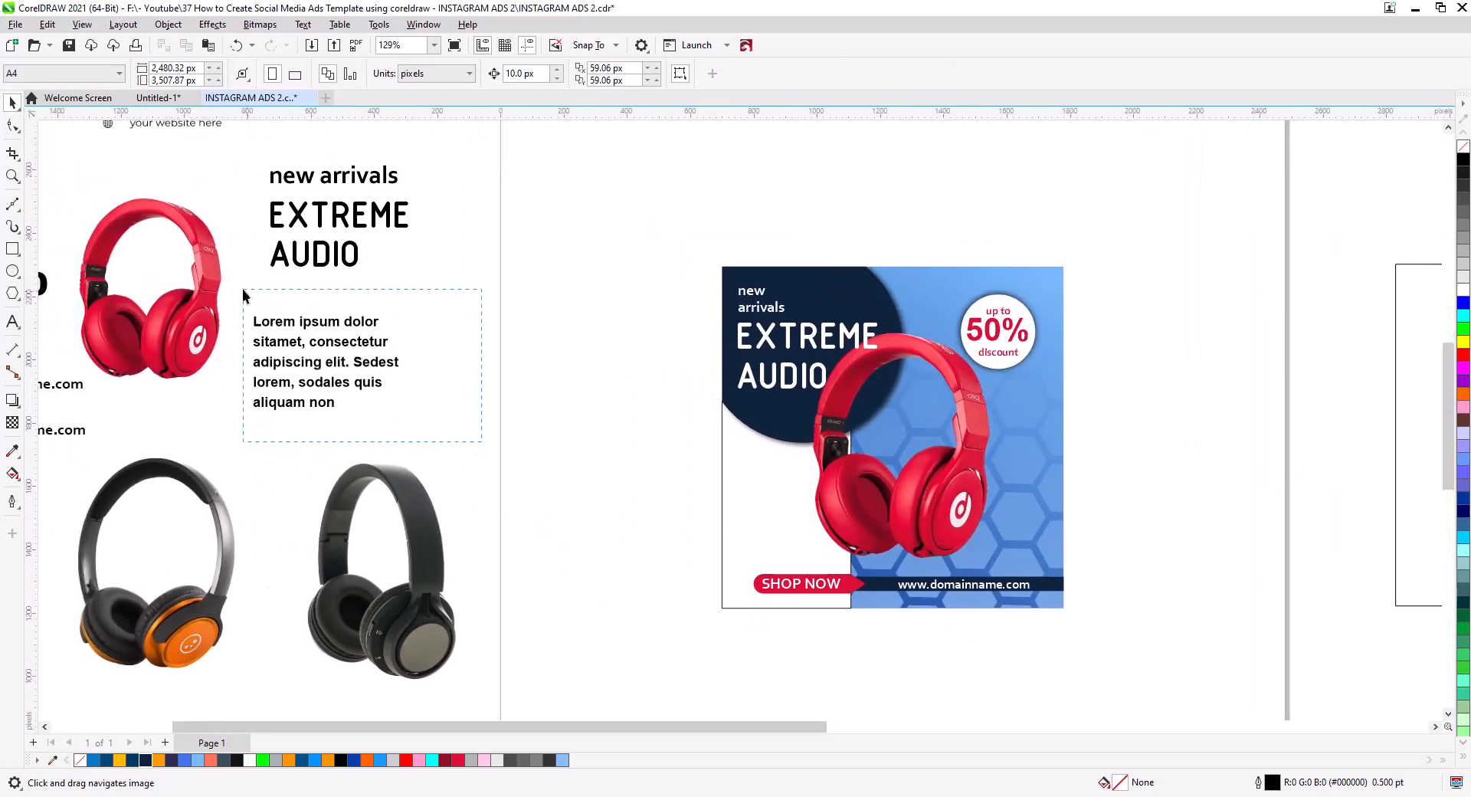
pyautogui.moveTo(482, 442); pyautogui.dragTo(243, 289)
pyautogui.moveTo(280, 340); pyautogui.dragTo(704, 495)
pyautogui.click(733, 525)
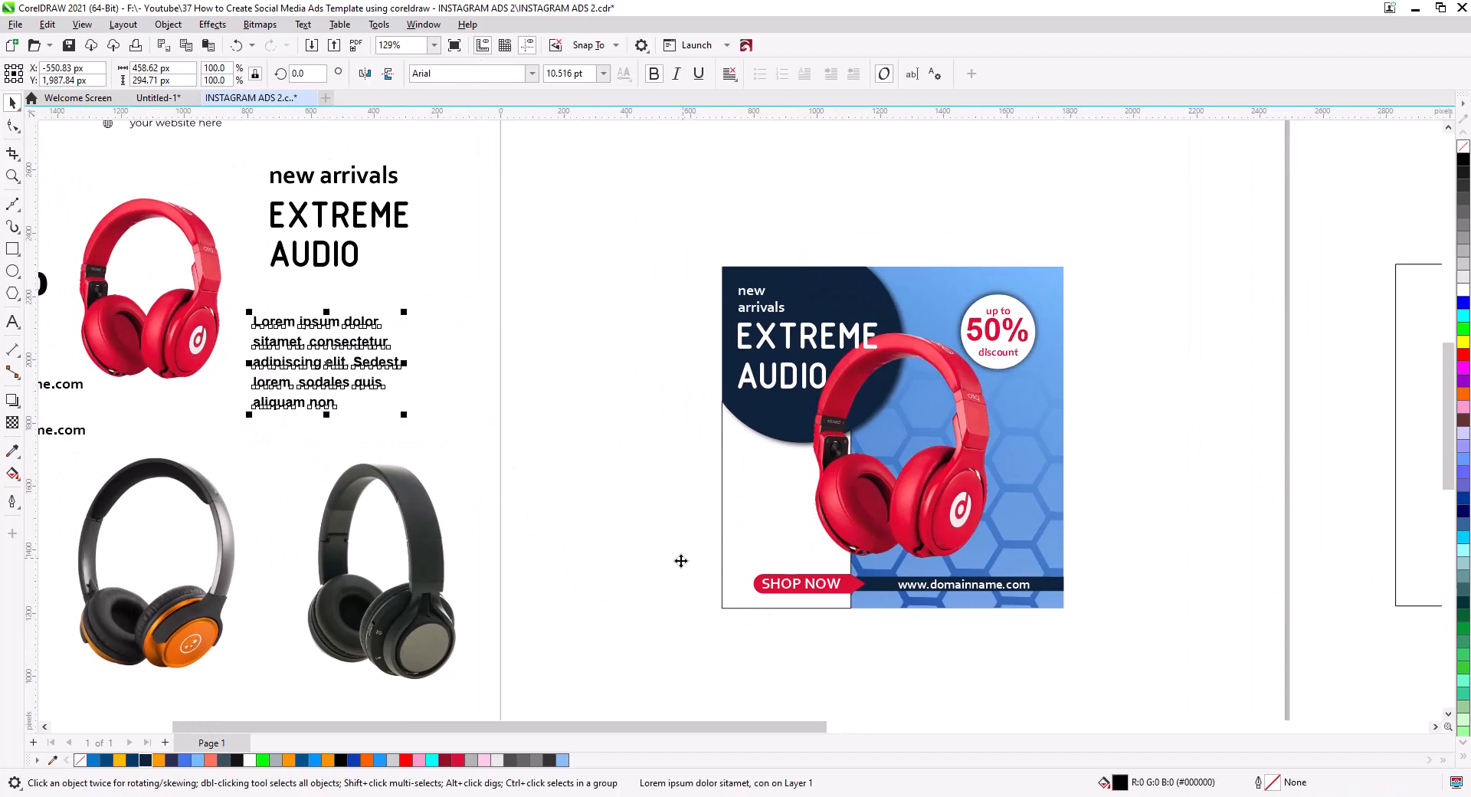
pyautogui.moveTo(666, 565); pyautogui.dragTo(729, 562)
pyautogui.scroll(3, 794, 537)
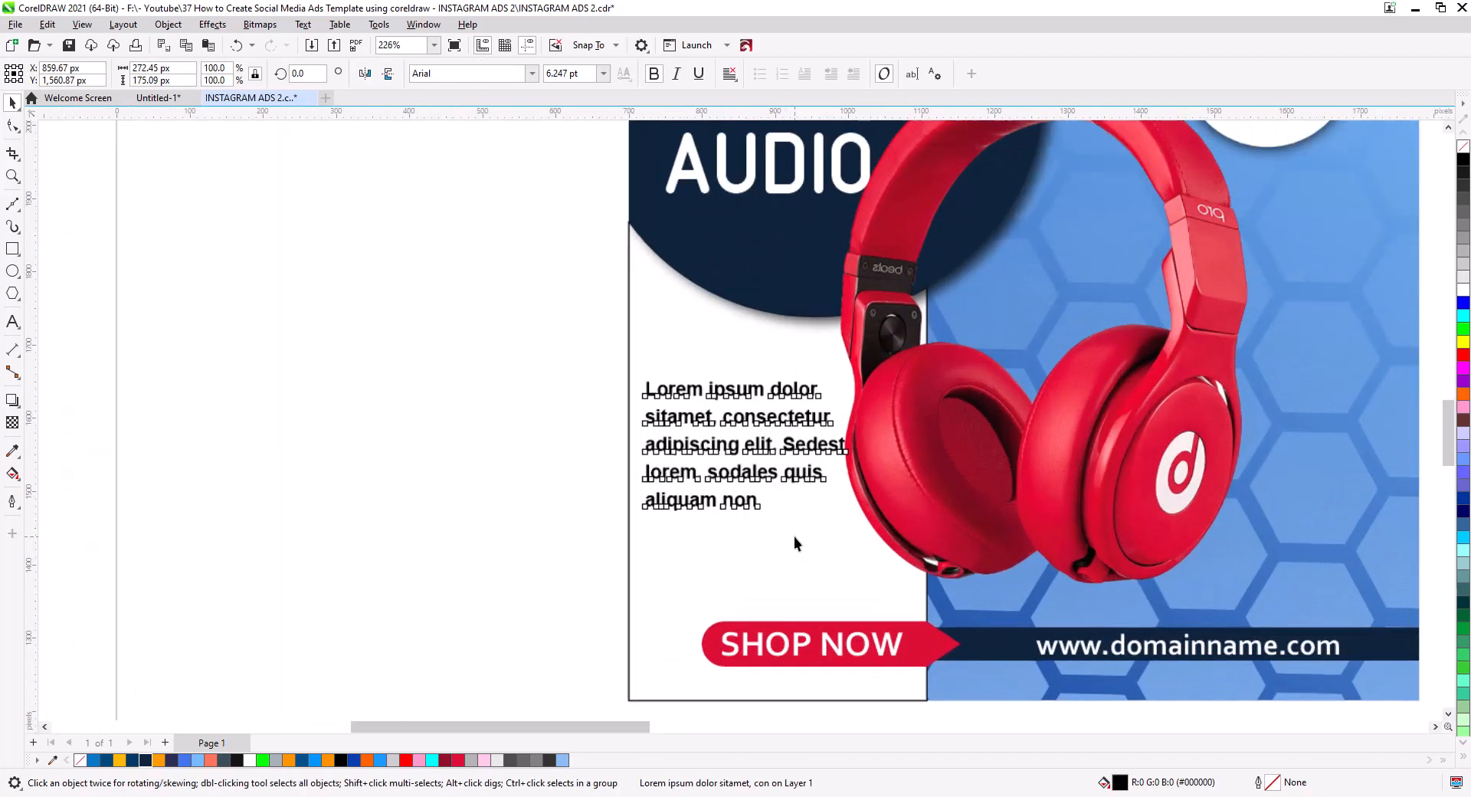
pyautogui.scroll(2, 793, 536)
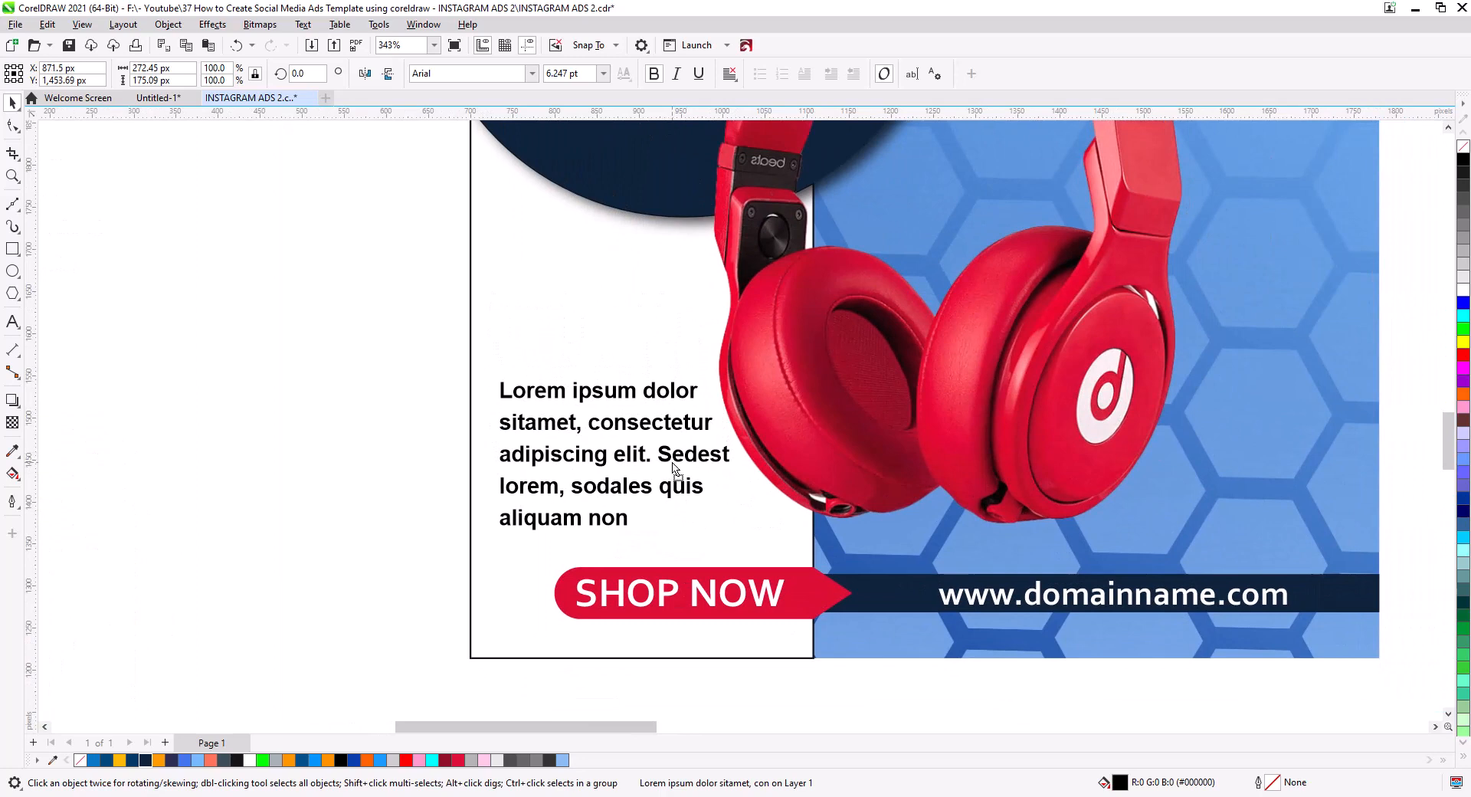
pyautogui.moveTo(673, 464); pyautogui.dragTo(677, 461)
pyautogui.click(453, 412)
# - Remove the outline from the ad's white background square
pyautogui.scroll(-7, 411, 349)
pyautogui.moveTo(573, 436); pyautogui.dragTo(533, 459)
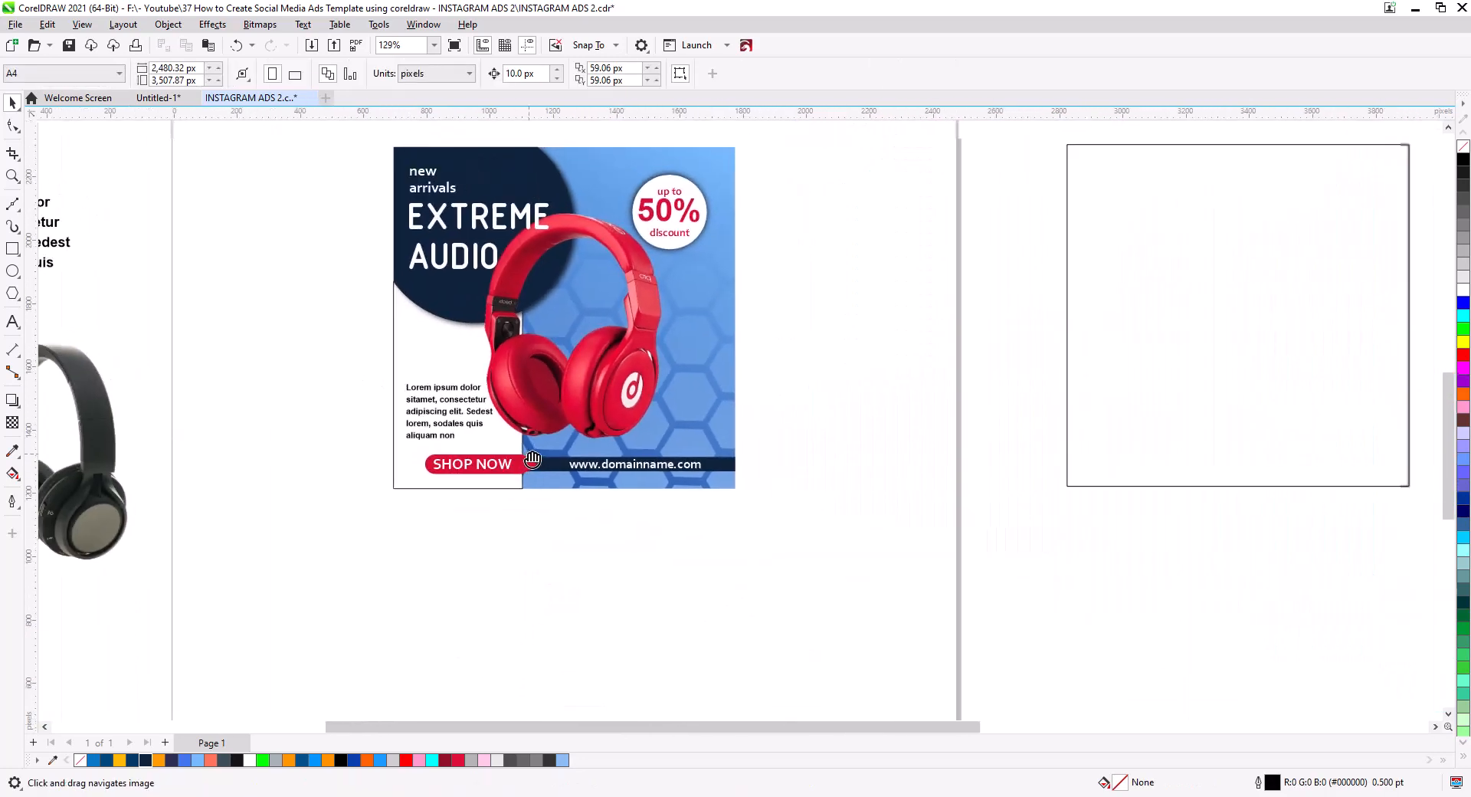
pyautogui.click(411, 351)
pyautogui.click(753, 558)
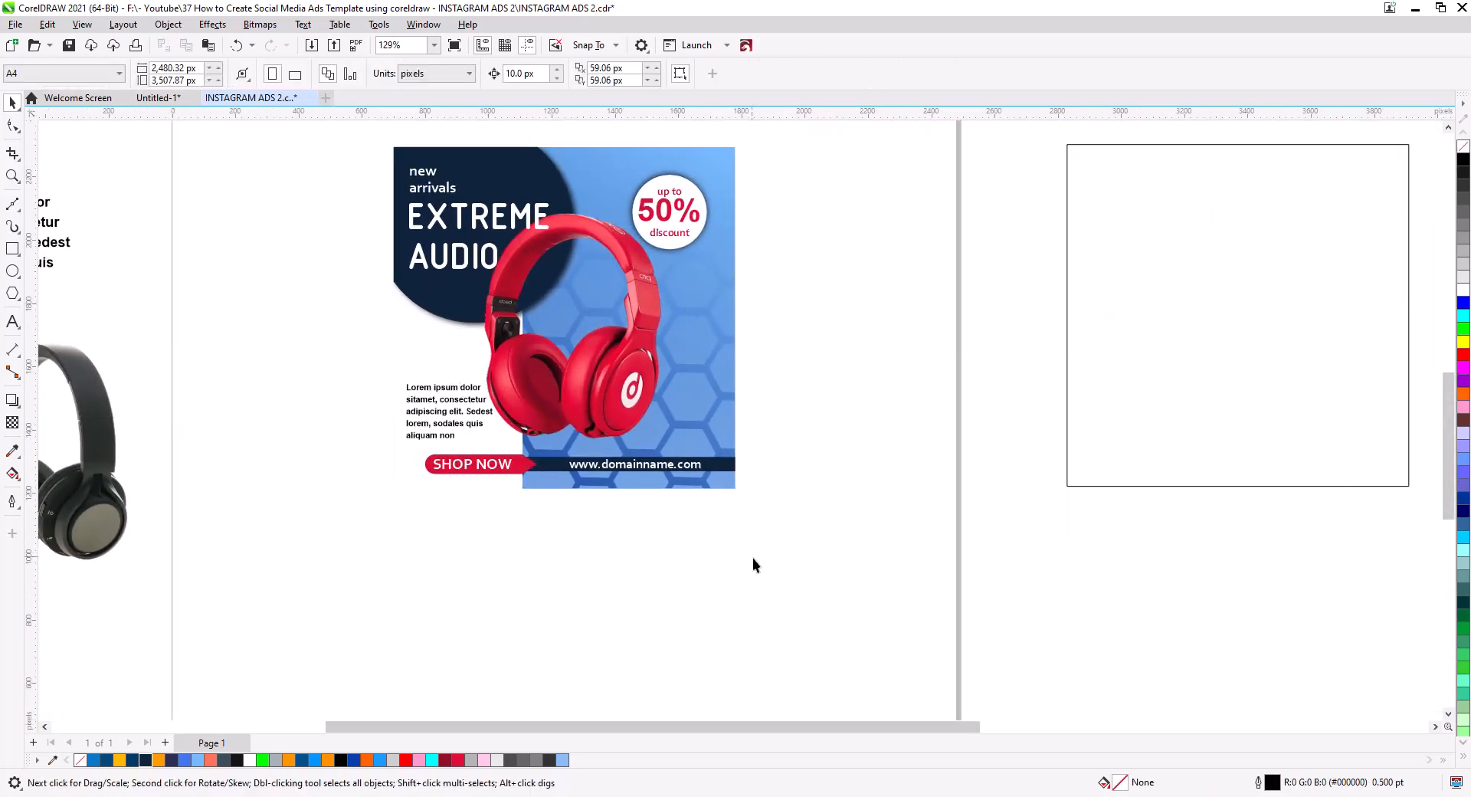
# - Slightly narrow the EXTREME AUDIO headline on the navy shape
pyautogui.scroll(4, 506, 220)
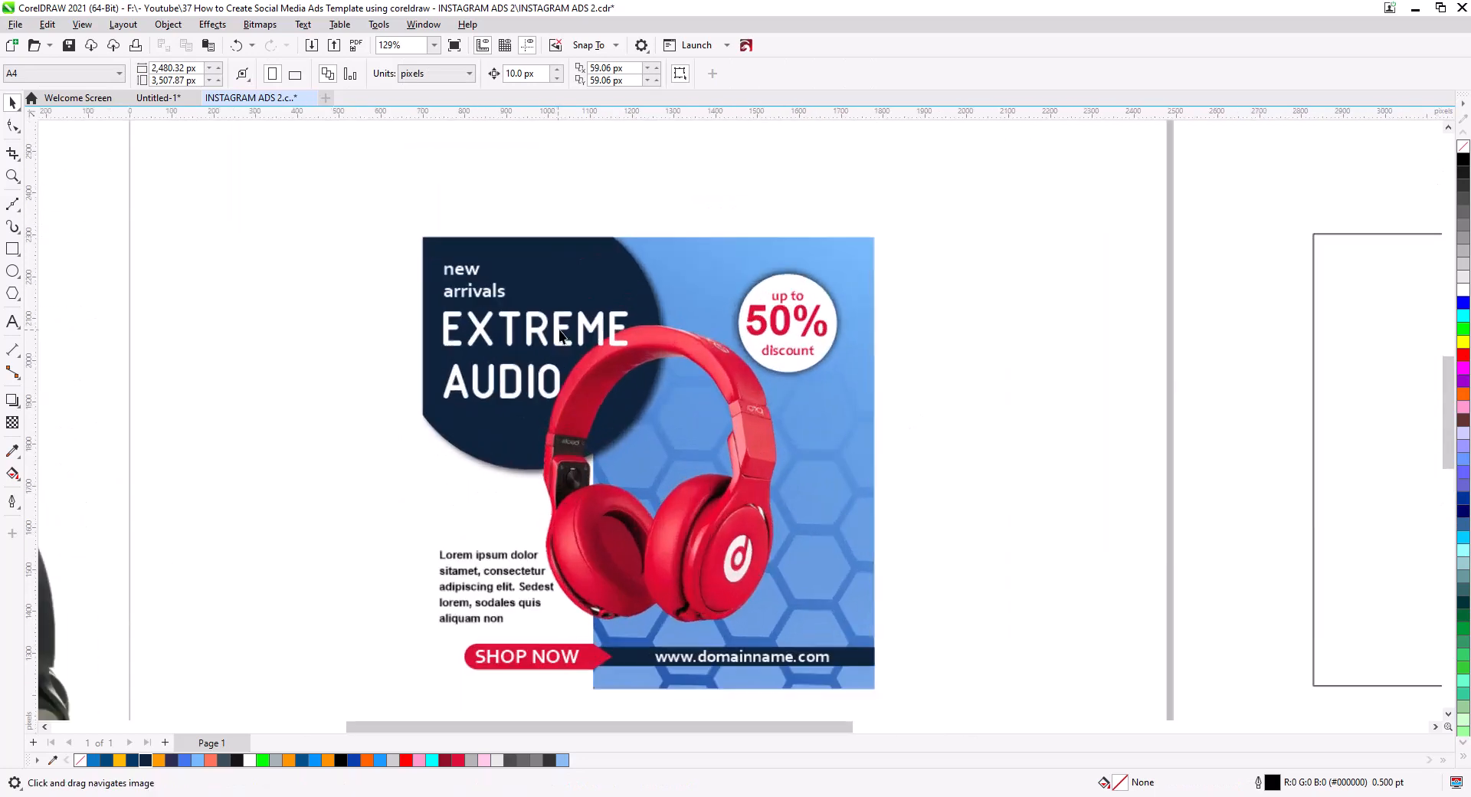
pyautogui.click(594, 327)
pyautogui.moveTo(675, 362); pyautogui.dragTo(657, 362)
pyautogui.click(223, 313)
pyautogui.scroll(-2, 620, 298)
pyautogui.scroll(-3, 627, 299)
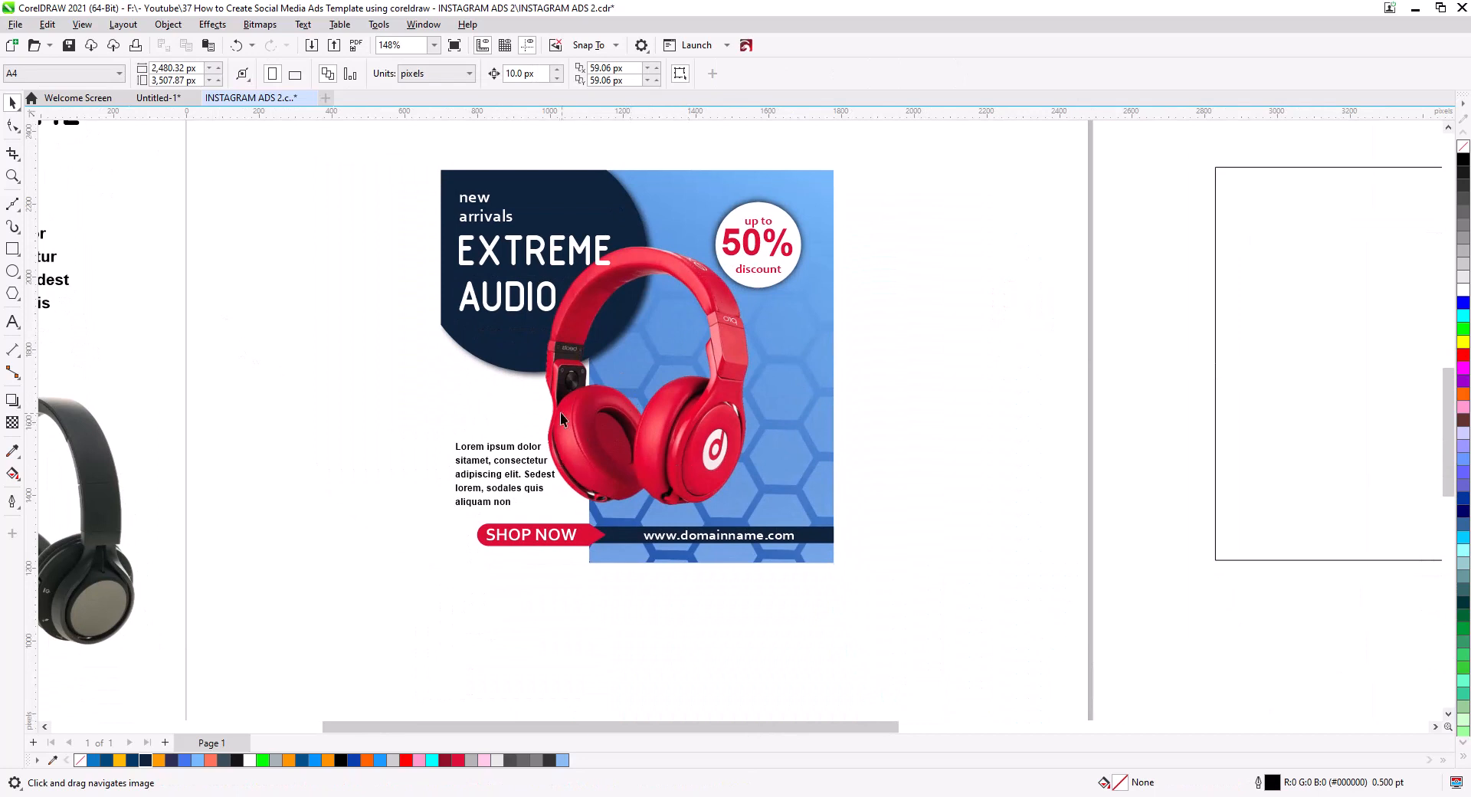
# - Try to group the three background shapes and centre-align the headphones with them, and undo the attempt
pyautogui.click(495, 410)
pyautogui.keyDown('shift'); pyautogui.click(533, 194); pyautogui.keyUp('shift')
pyautogui.keyDown('shift'); pyautogui.click(717, 190); pyautogui.keyUp('shift')
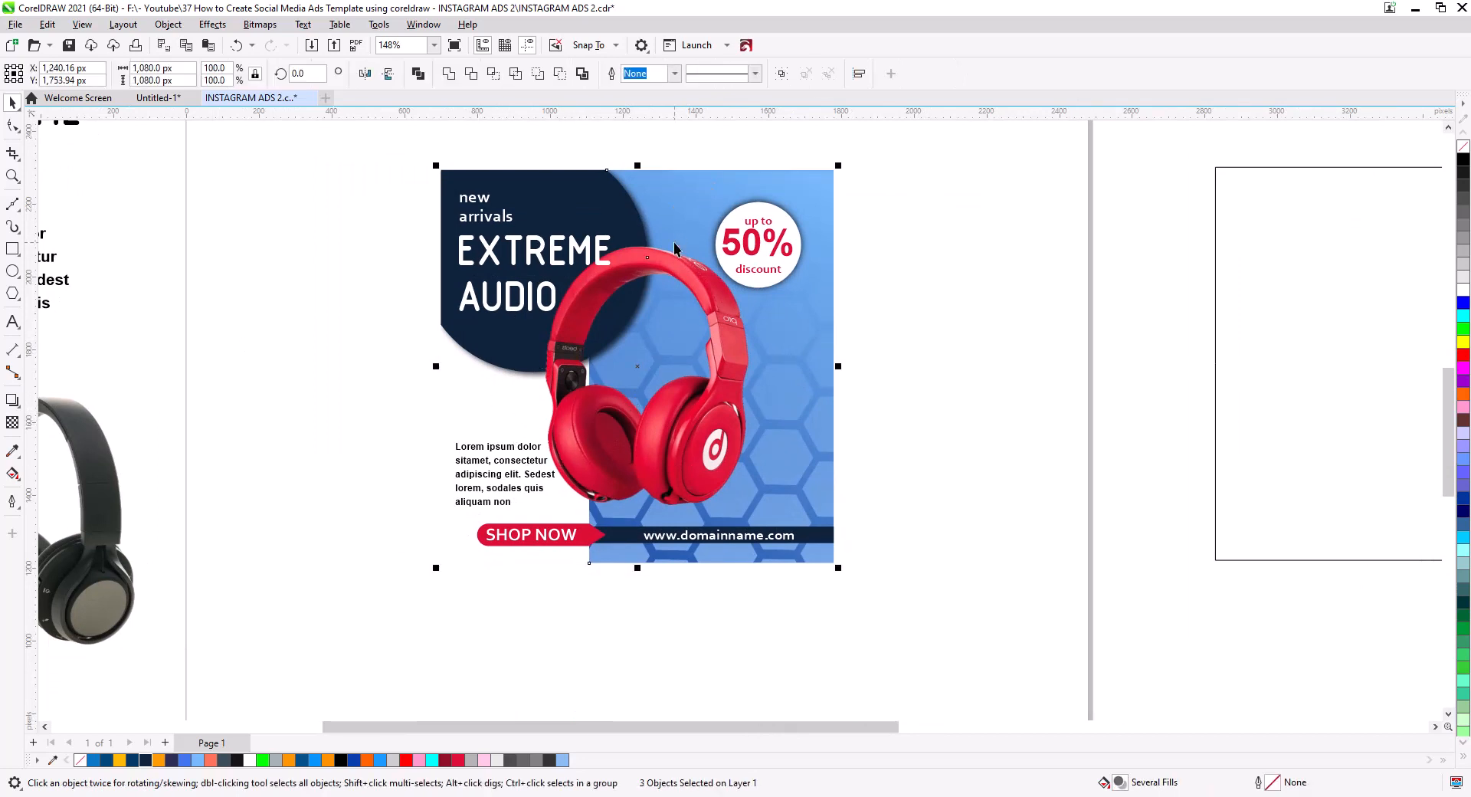
pyautogui.hotkey('ctrl', 'g')
pyautogui.click(741, 378)
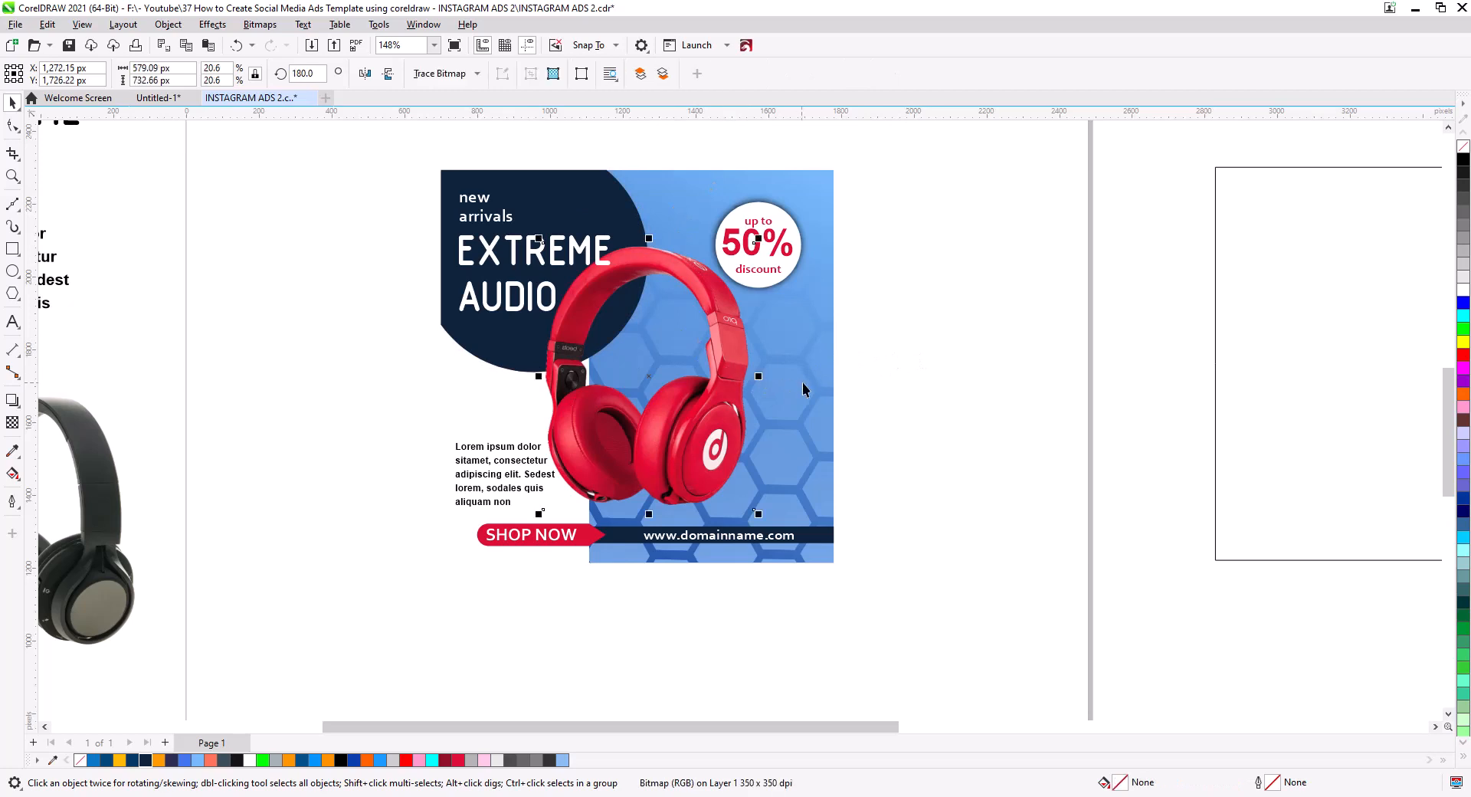
pyautogui.keyDown('shift'); pyautogui.click(795, 387); pyautogui.keyUp('shift')
pyautogui.press('c')
pyautogui.press('e')
pyautogui.hotkey('ctrl', 'z')
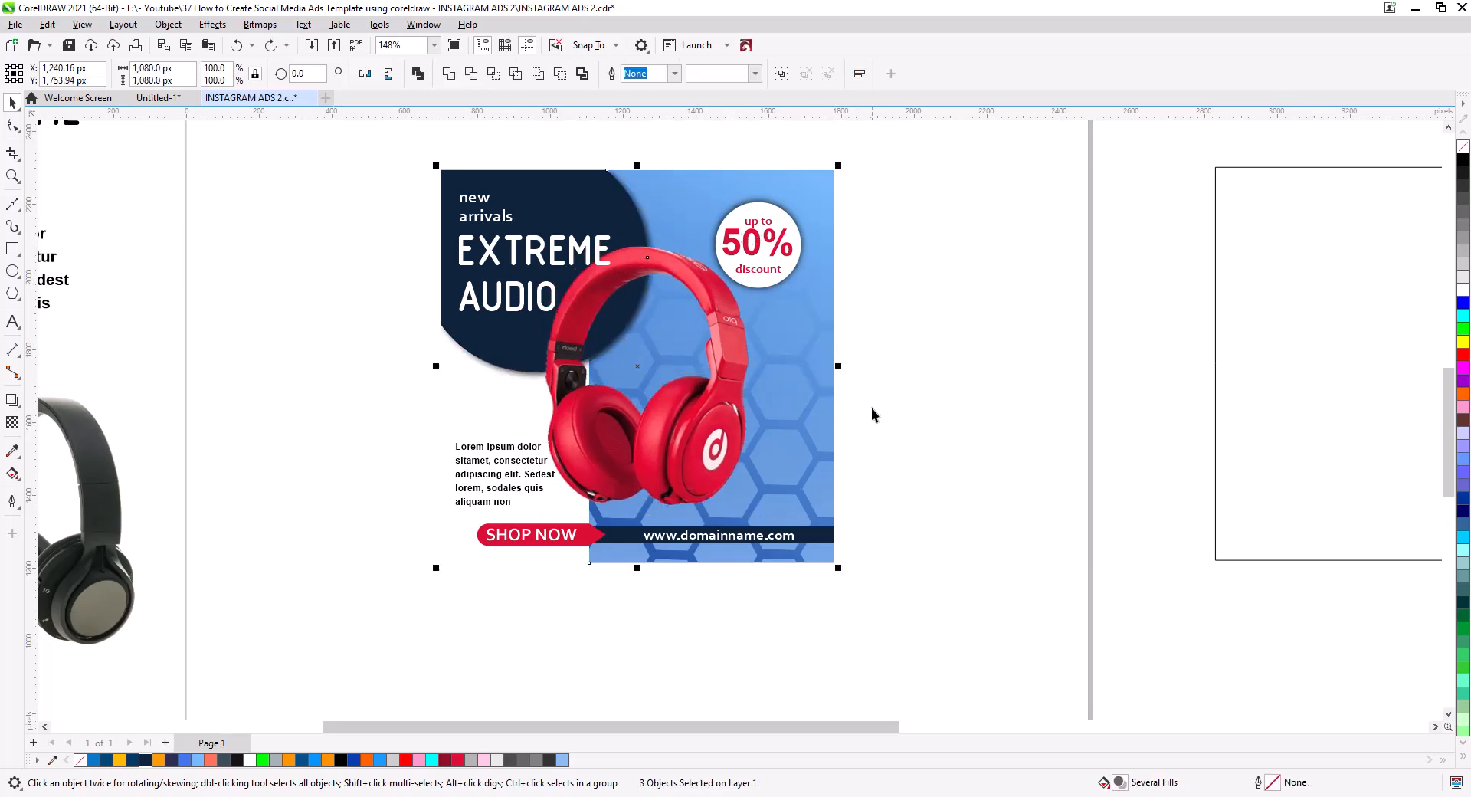
# - Draw a freehand looped curve about 385 px tall from the discount badge down to the headphones' right ear cup
pyautogui.press('h')
pyautogui.scroll(-2, 743, 361)
pyautogui.moveTo(778, 424); pyautogui.dragTo(786, 436)
pyautogui.moveTo(870, 563); pyautogui.dragTo(828, 529)
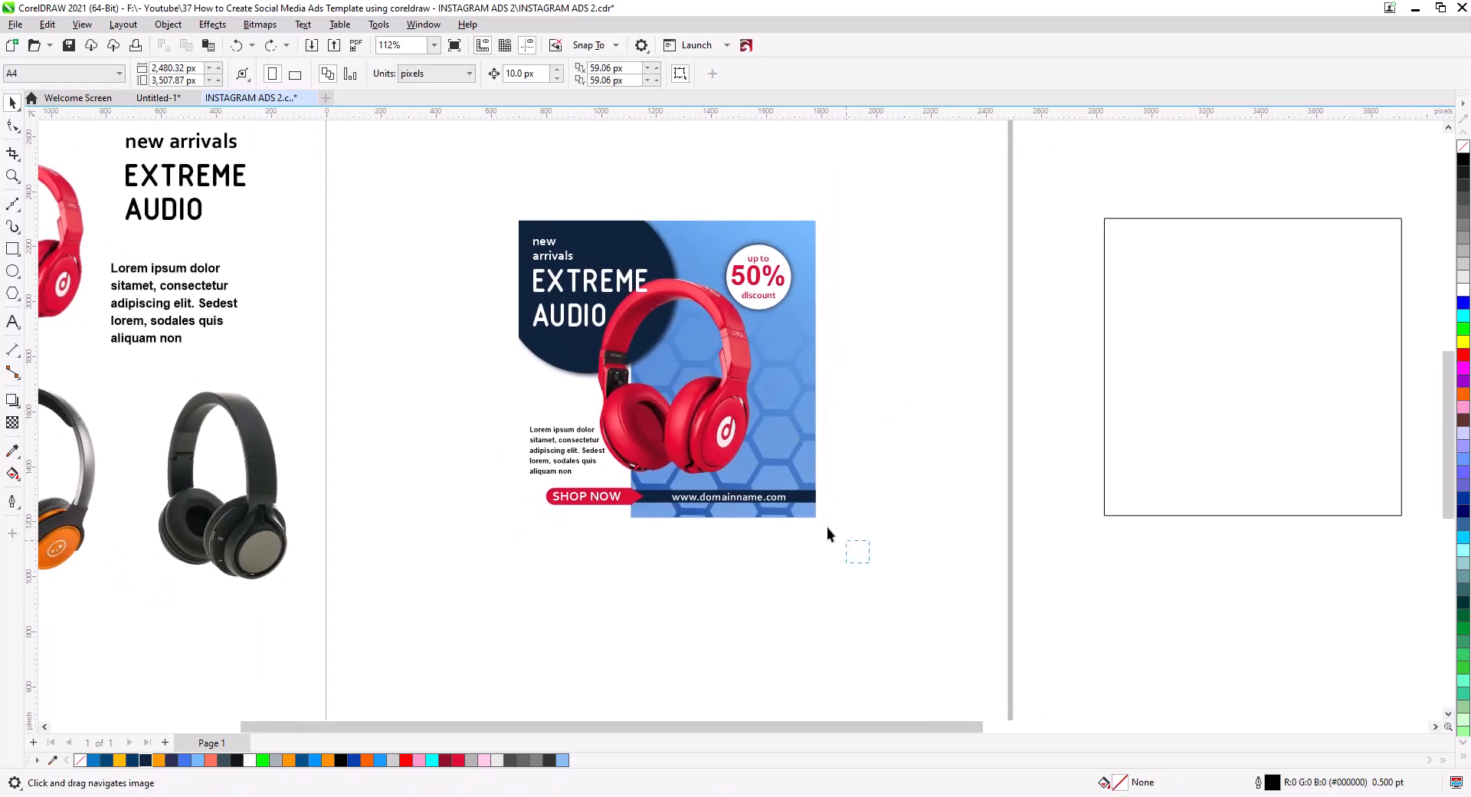
pyautogui.press('space')
pyautogui.scroll(5, 766, 320)
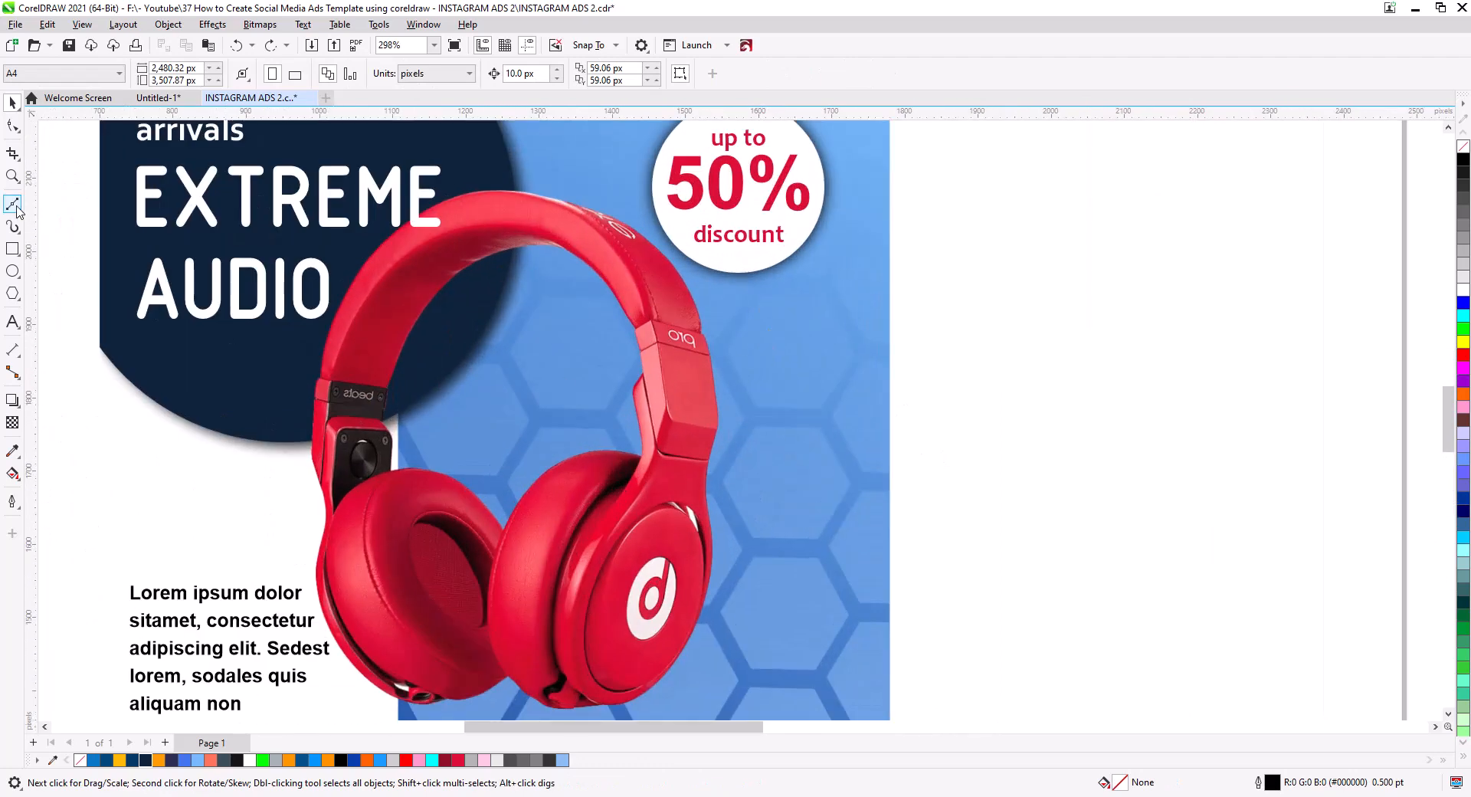
pyautogui.click(16, 208)
pyautogui.click(58, 200)
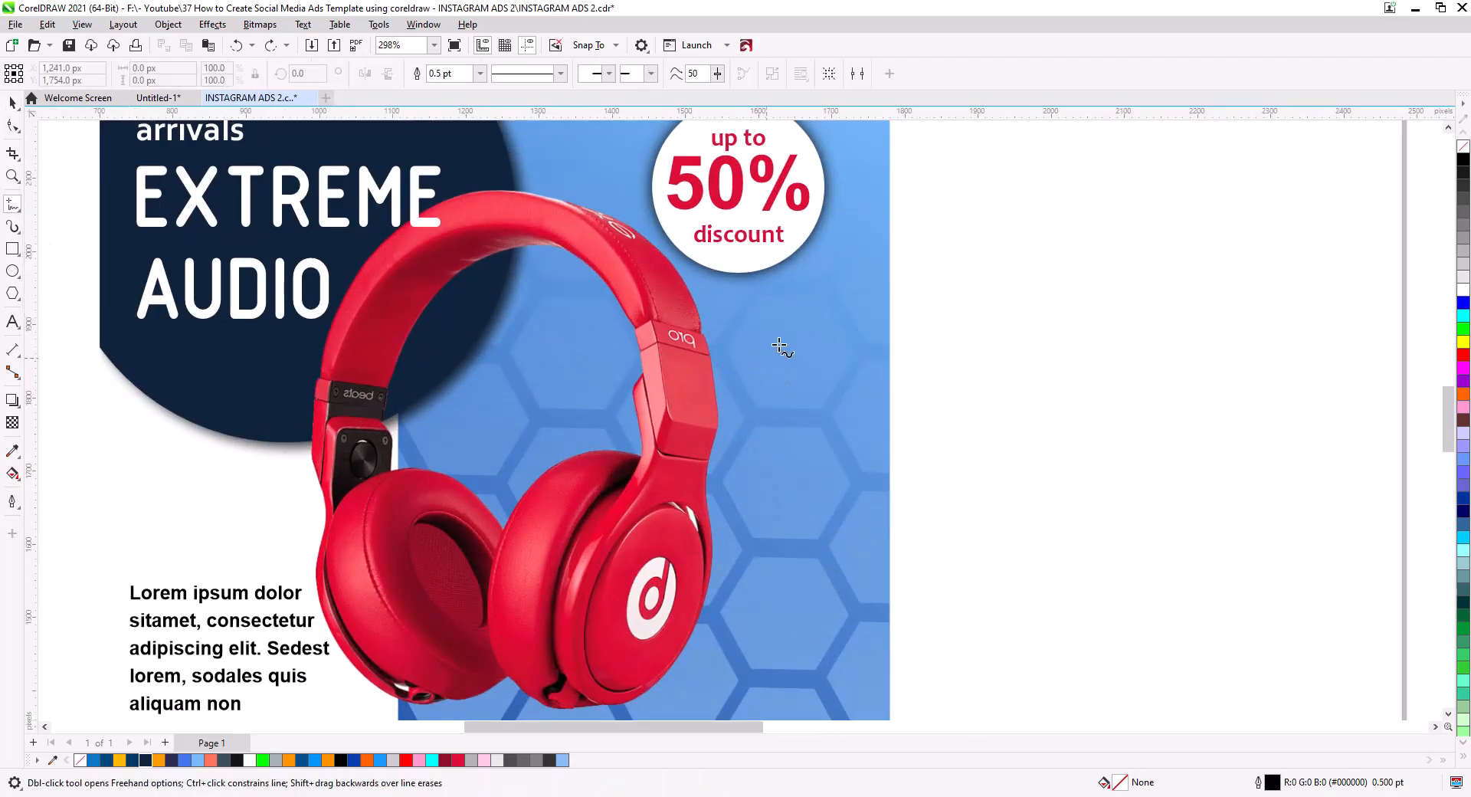
pyautogui.moveTo(797, 270); pyautogui.dragTo(832, 312)
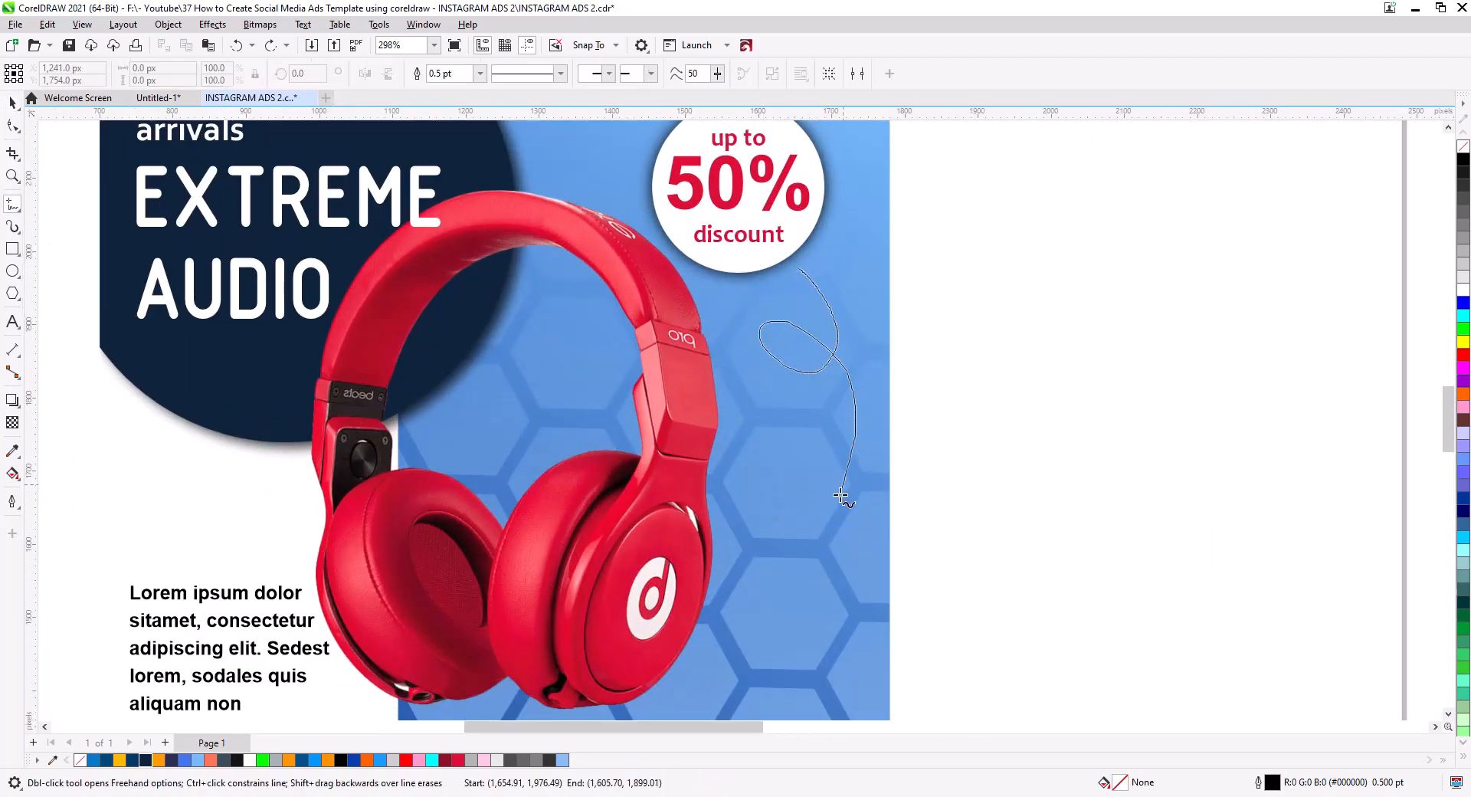
pyautogui.moveTo(732, 550); pyautogui.dragTo(731, 550)
# - Smooth the looped curve by deleting the surplus nodes along its long lower arc
pyautogui.press('F10')
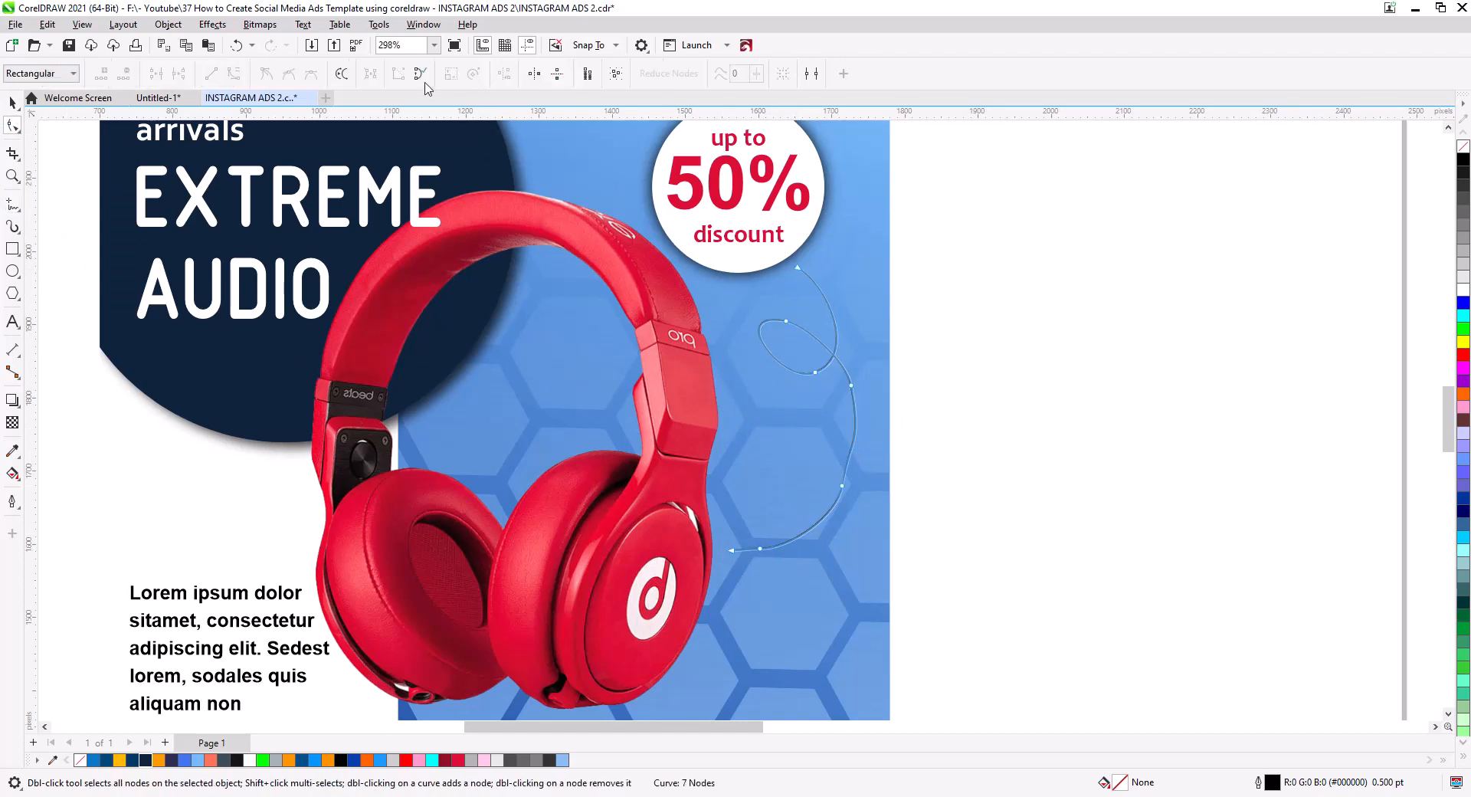
pyautogui.scroll(1, 836, 460)
pyautogui.moveTo(830, 483); pyautogui.dragTo(874, 519)
pyautogui.press('Delete')
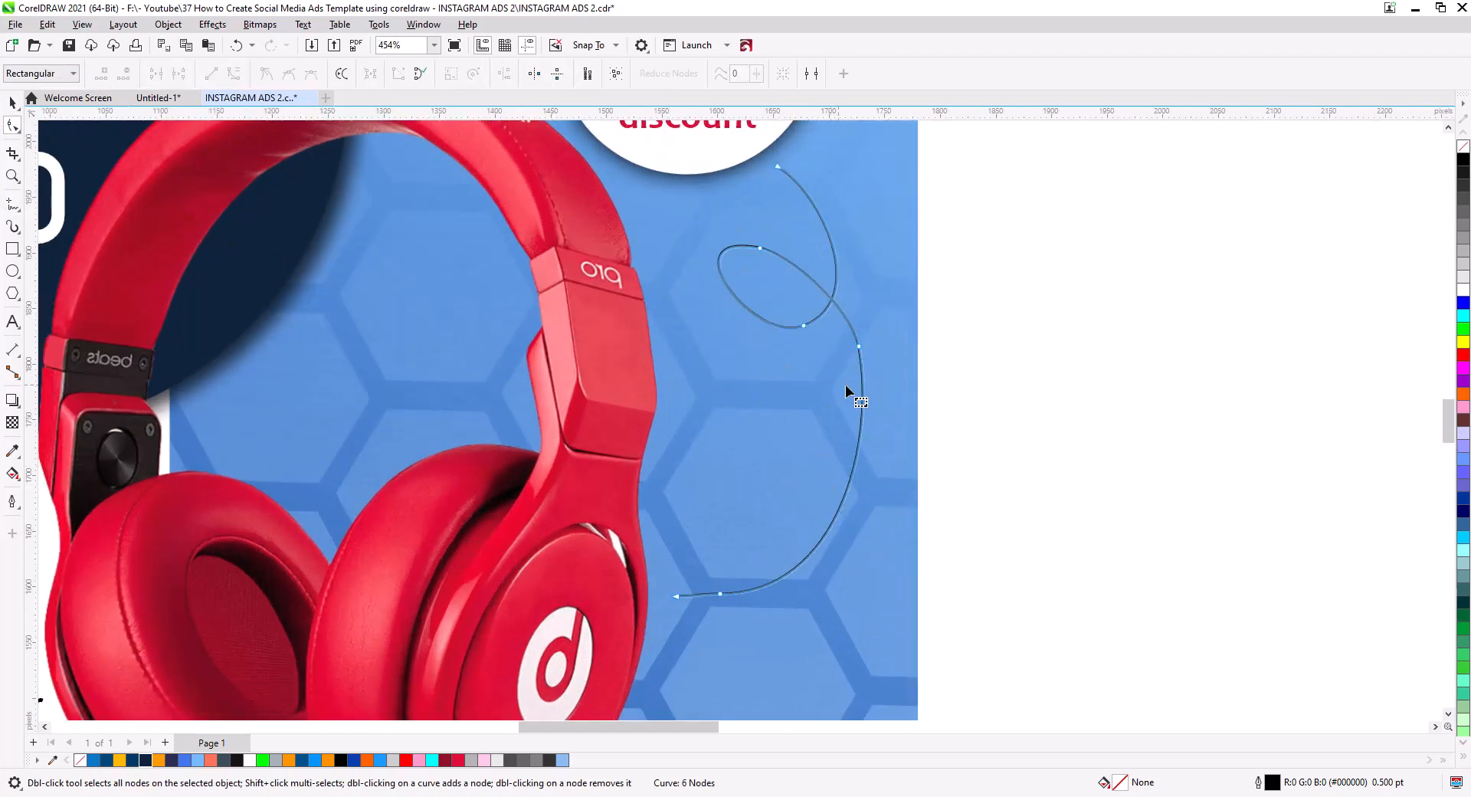
pyautogui.moveTo(897, 391); pyautogui.dragTo(691, 245)
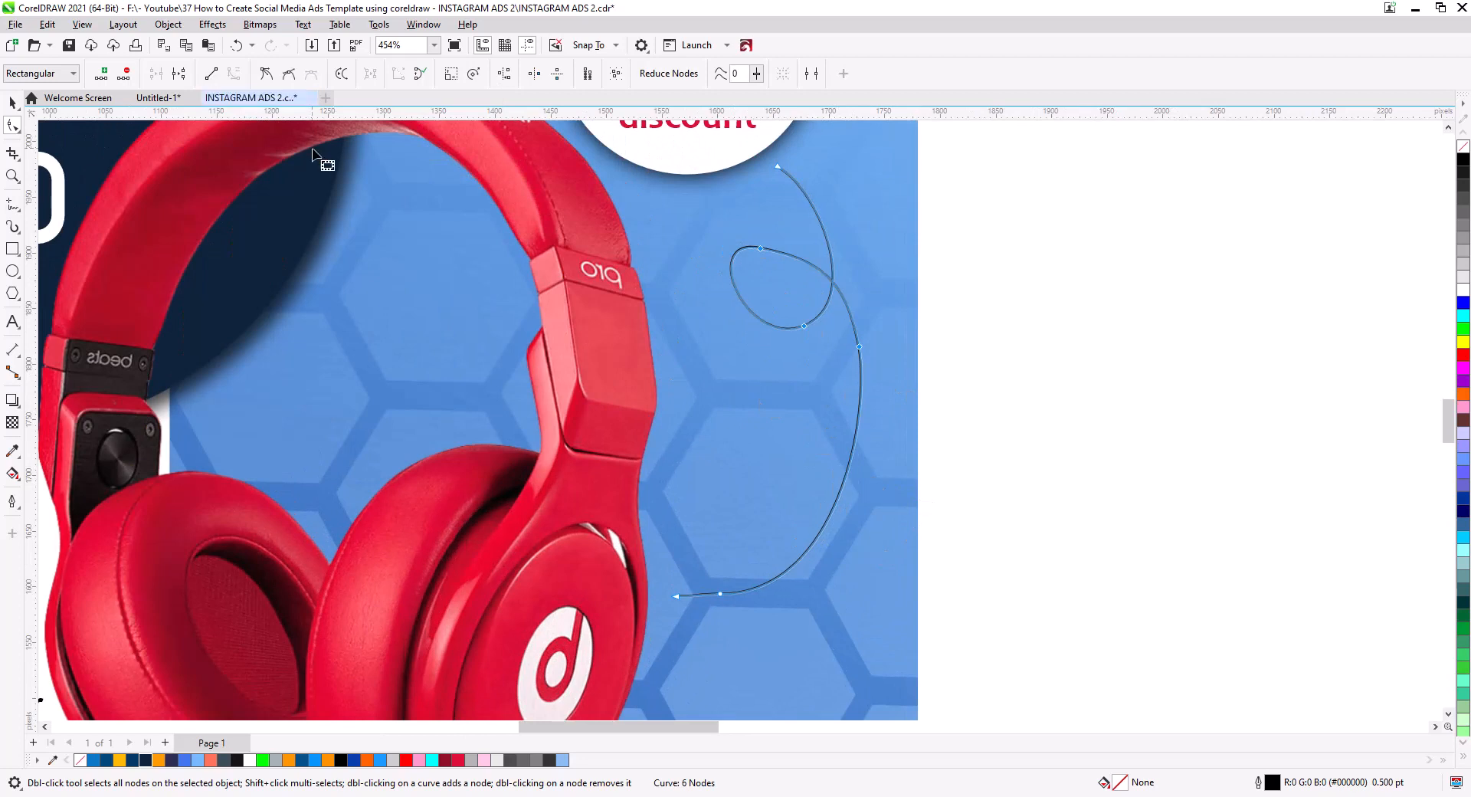
pyautogui.click(12, 102)
pyautogui.scroll(-1, 859, 460)
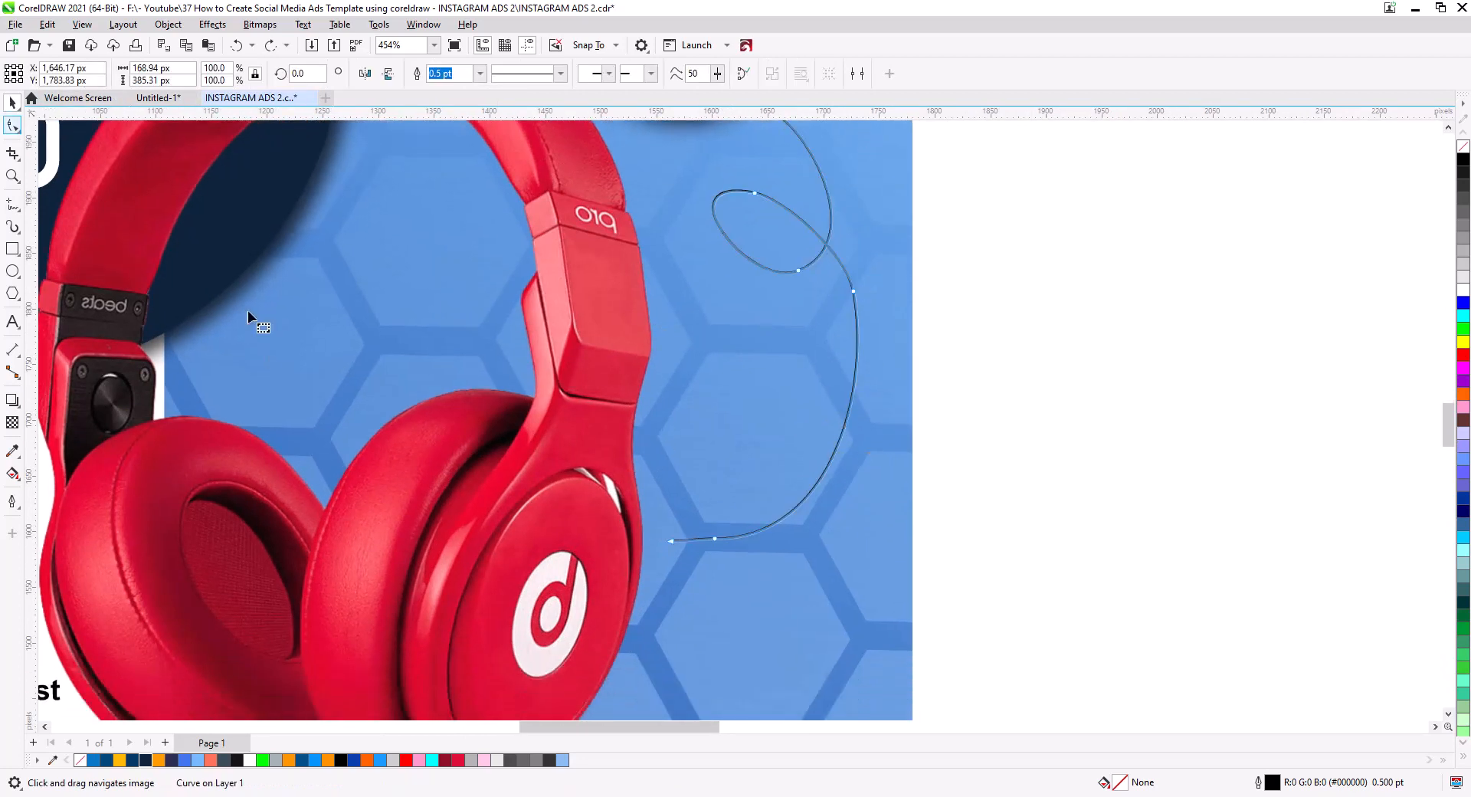
pyautogui.press('F10')
pyautogui.doubleClick(717, 538)
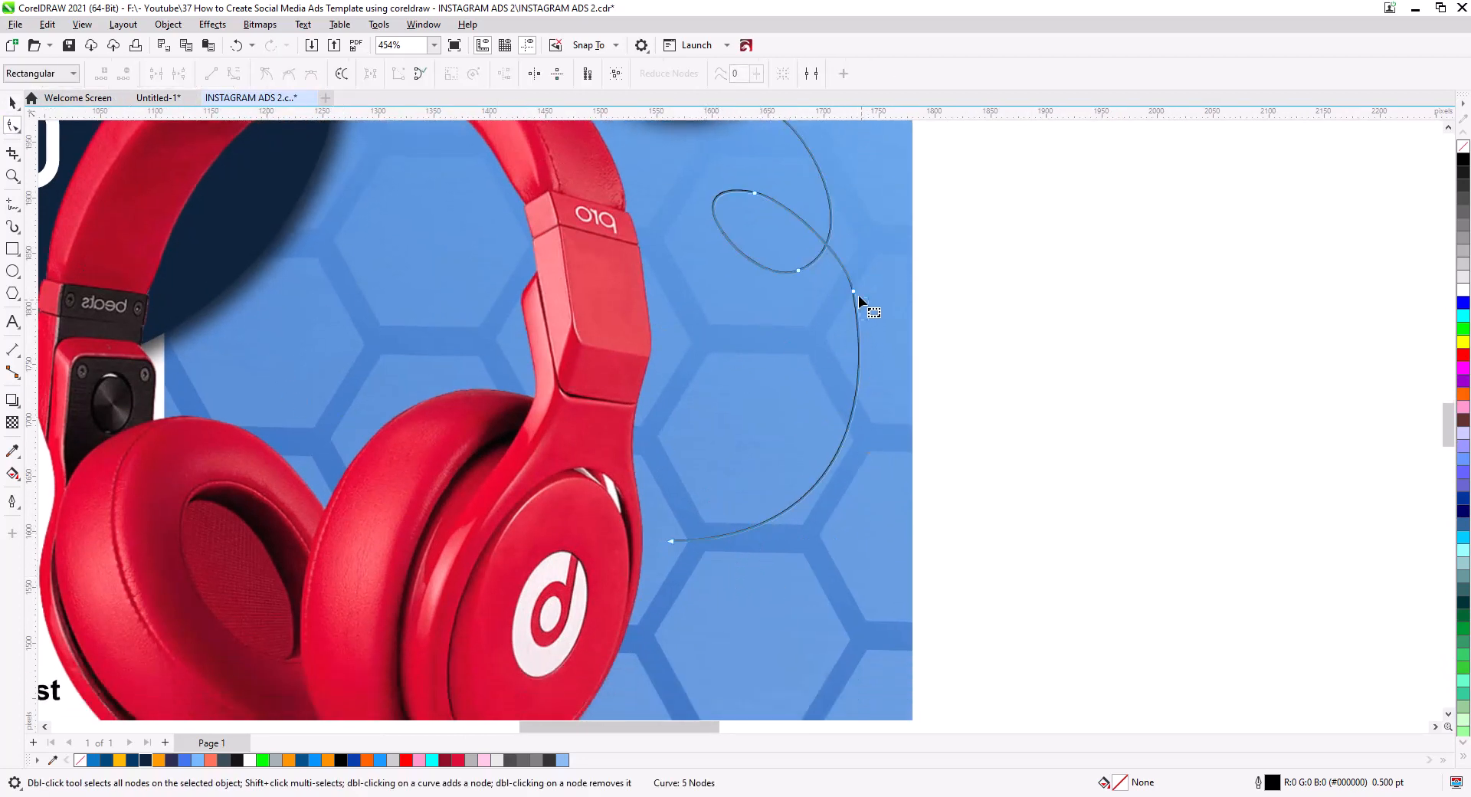
pyautogui.press('Delete')
pyautogui.click(12, 102)
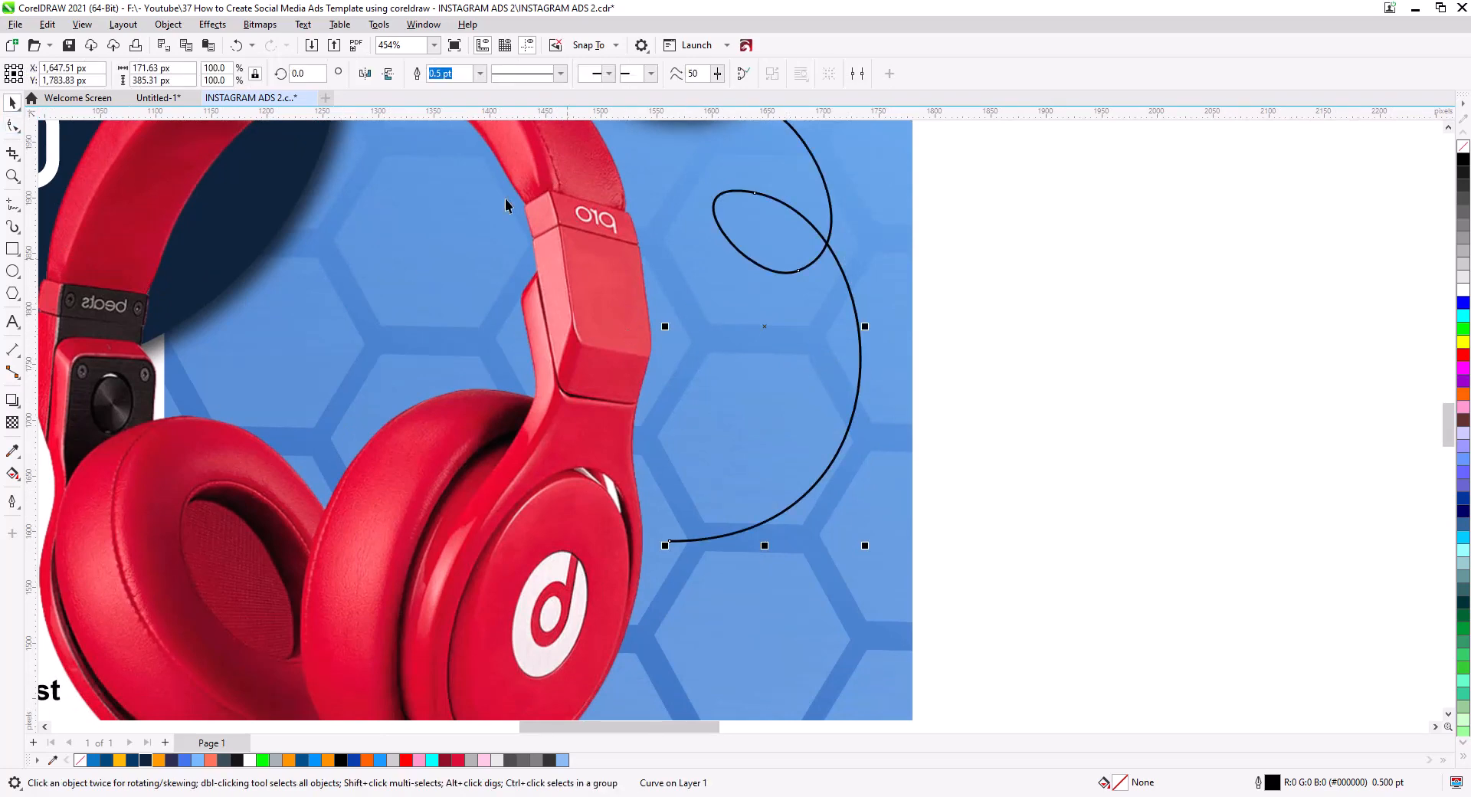
# - Set the looped curve's outline width to 2.0 pt and its outline colour to white
pyautogui.click(480, 73)
pyautogui.click(452, 175)
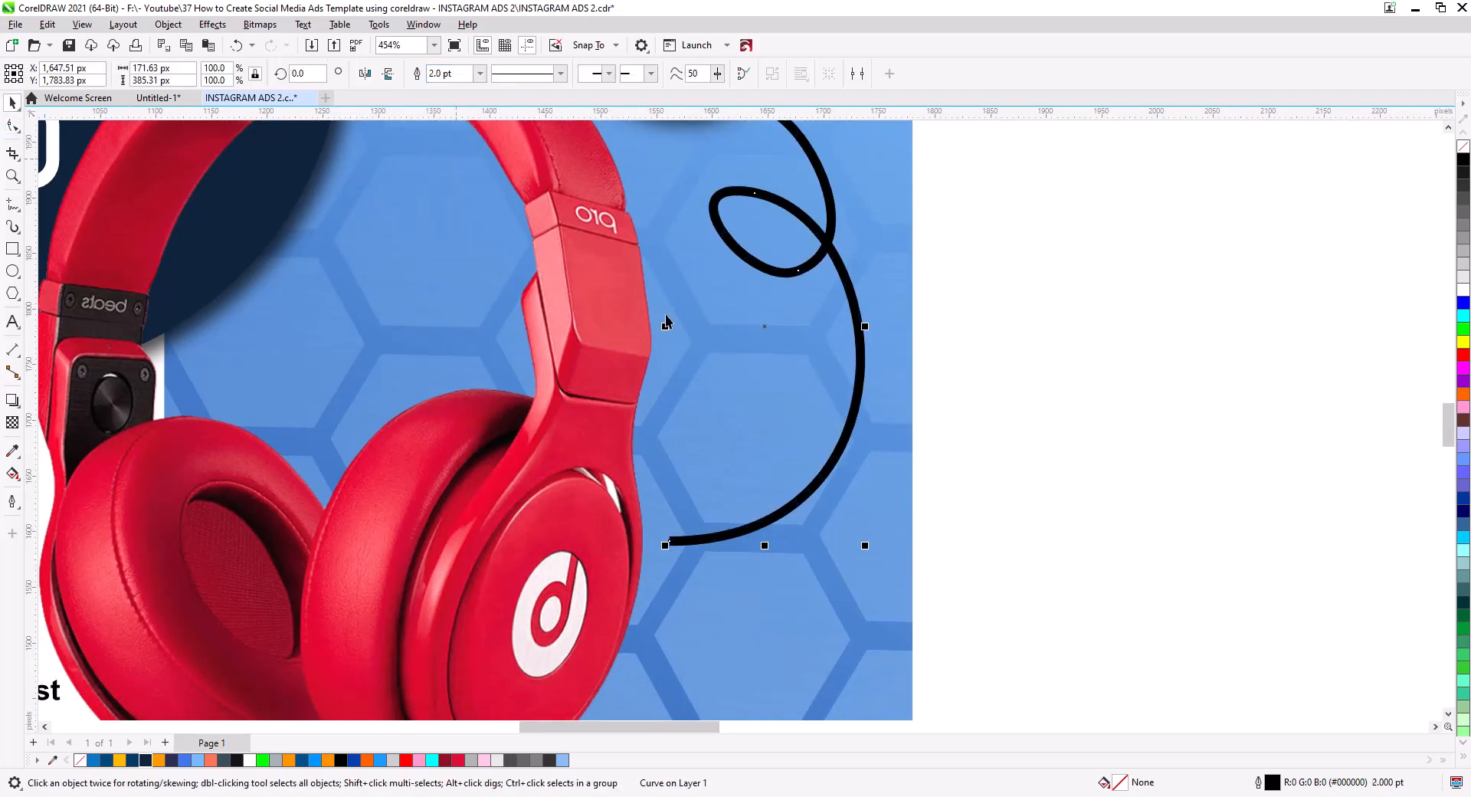
pyautogui.rightClick(1464, 293)
pyautogui.click(1143, 361)
# - Draw a square about 61 px wide over the curve's lower end and convert it to curves
pyautogui.scroll(-2, 1042, 329)
pyautogui.moveTo(1061, 324); pyautogui.dragTo(1064, 408)
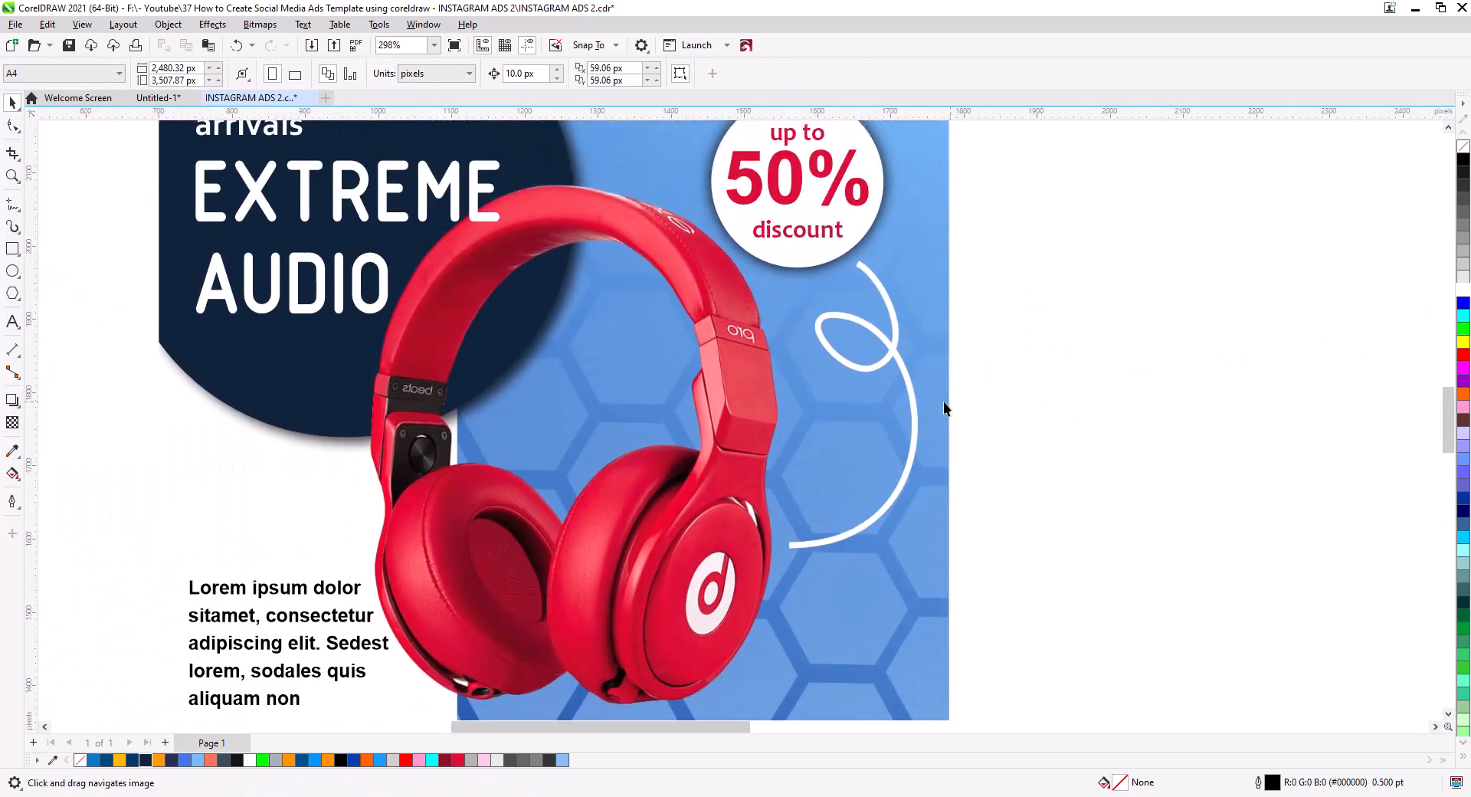
pyautogui.scroll(1, 910, 403)
pyautogui.scroll(1, 731, 429)
pyautogui.click(12, 249)
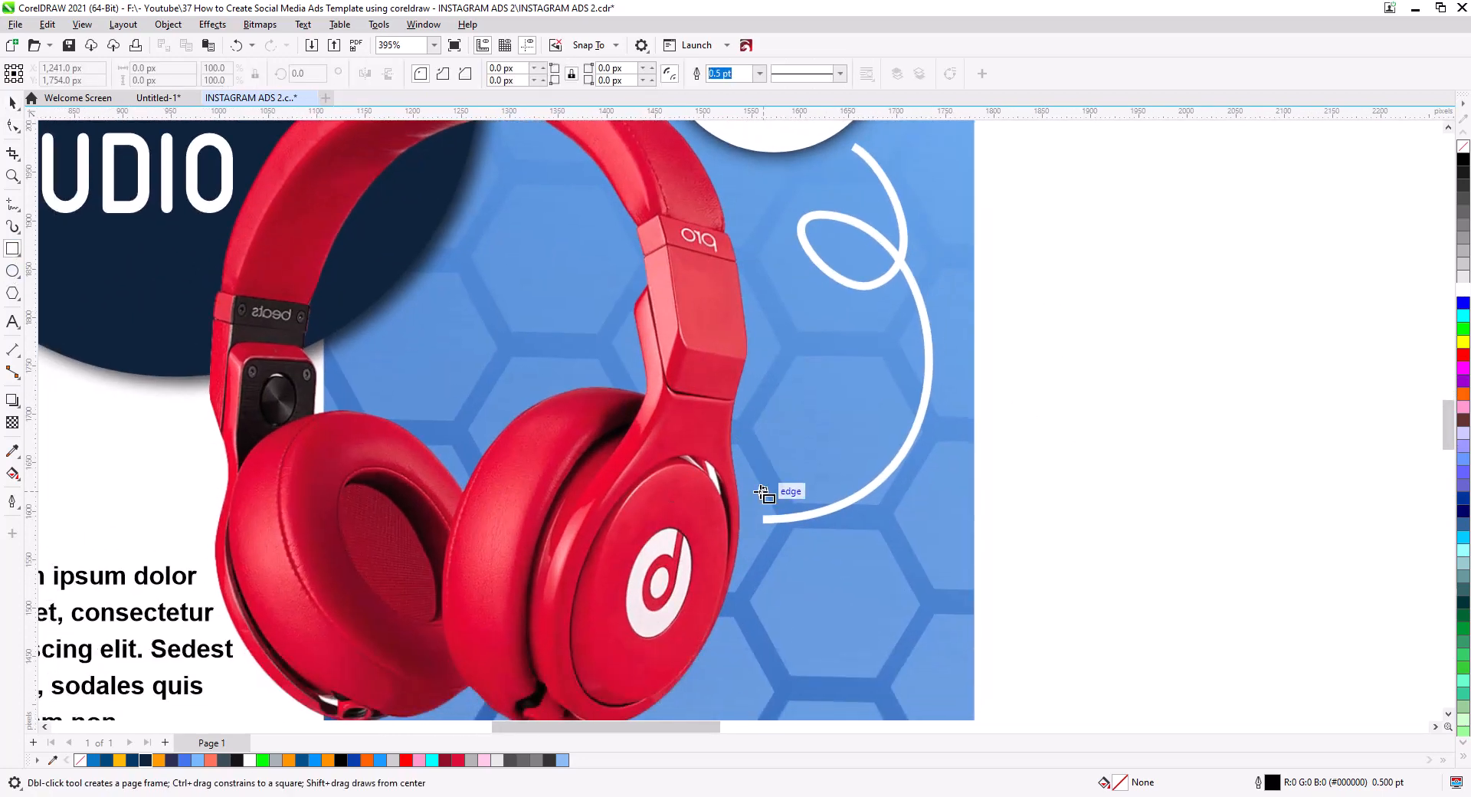
pyautogui.moveTo(764, 493)
pyautogui.mouseDown()
pyautogui.moveTo(794, 541)
pyautogui.moveTo(823, 552)
pyautogui.mouseUp()
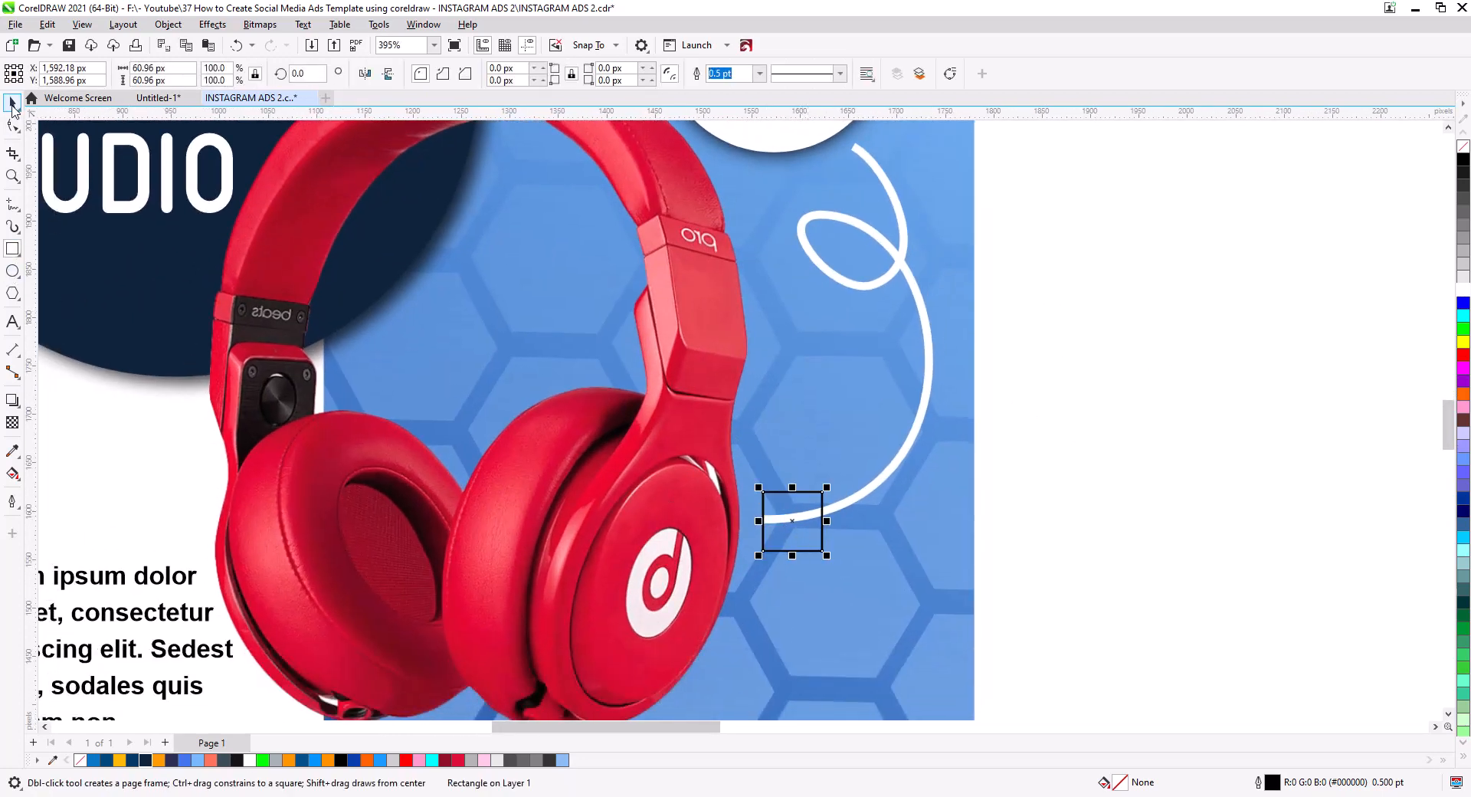
pyautogui.press('space')
pyautogui.click(167, 24)
pyautogui.click(208, 418)
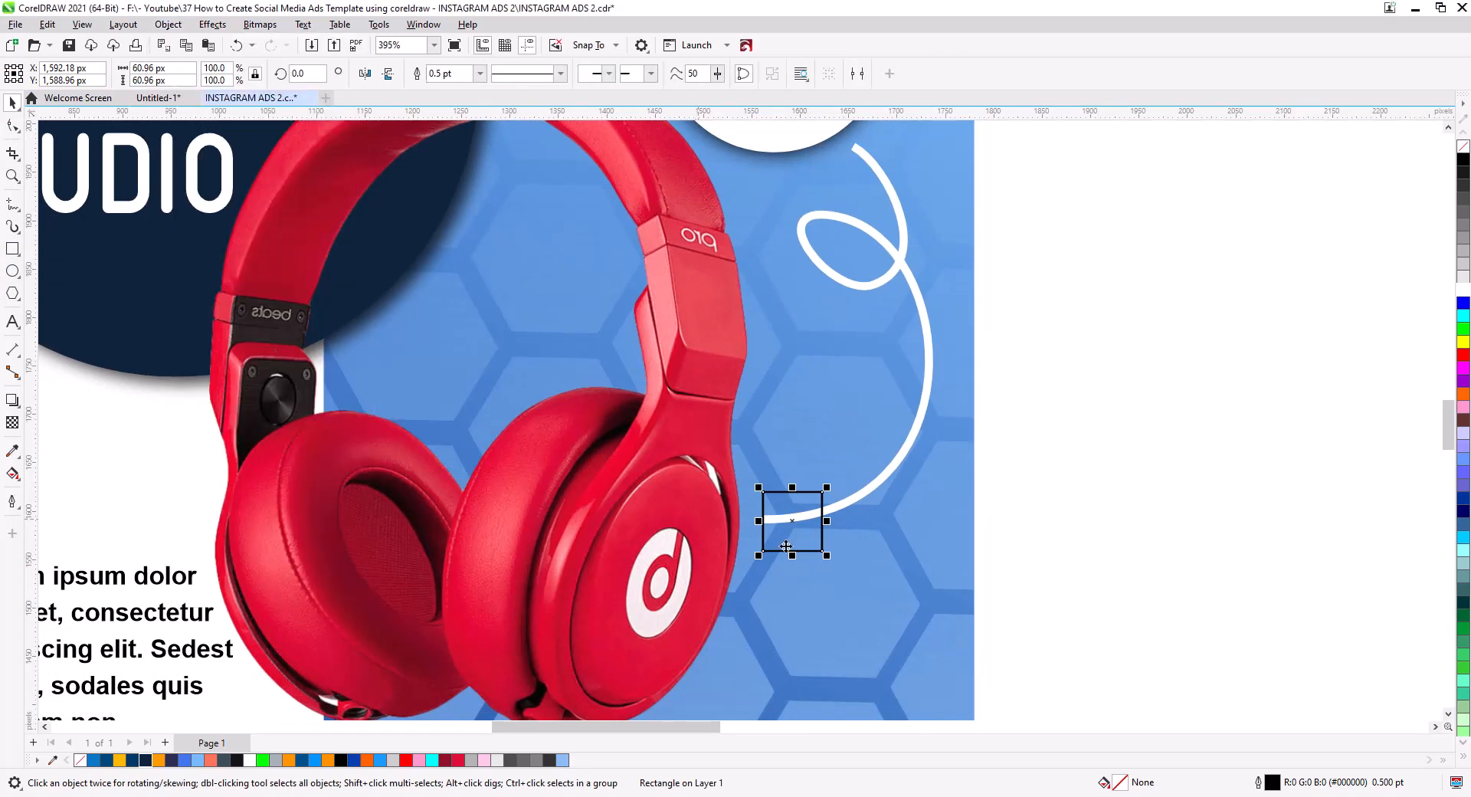
# - Reshape the small square into a left-pointing triangle by adding midpoint nodes and deleting its two left corner nodes
pyautogui.scroll(5, 813, 537)
pyautogui.click(13, 126)
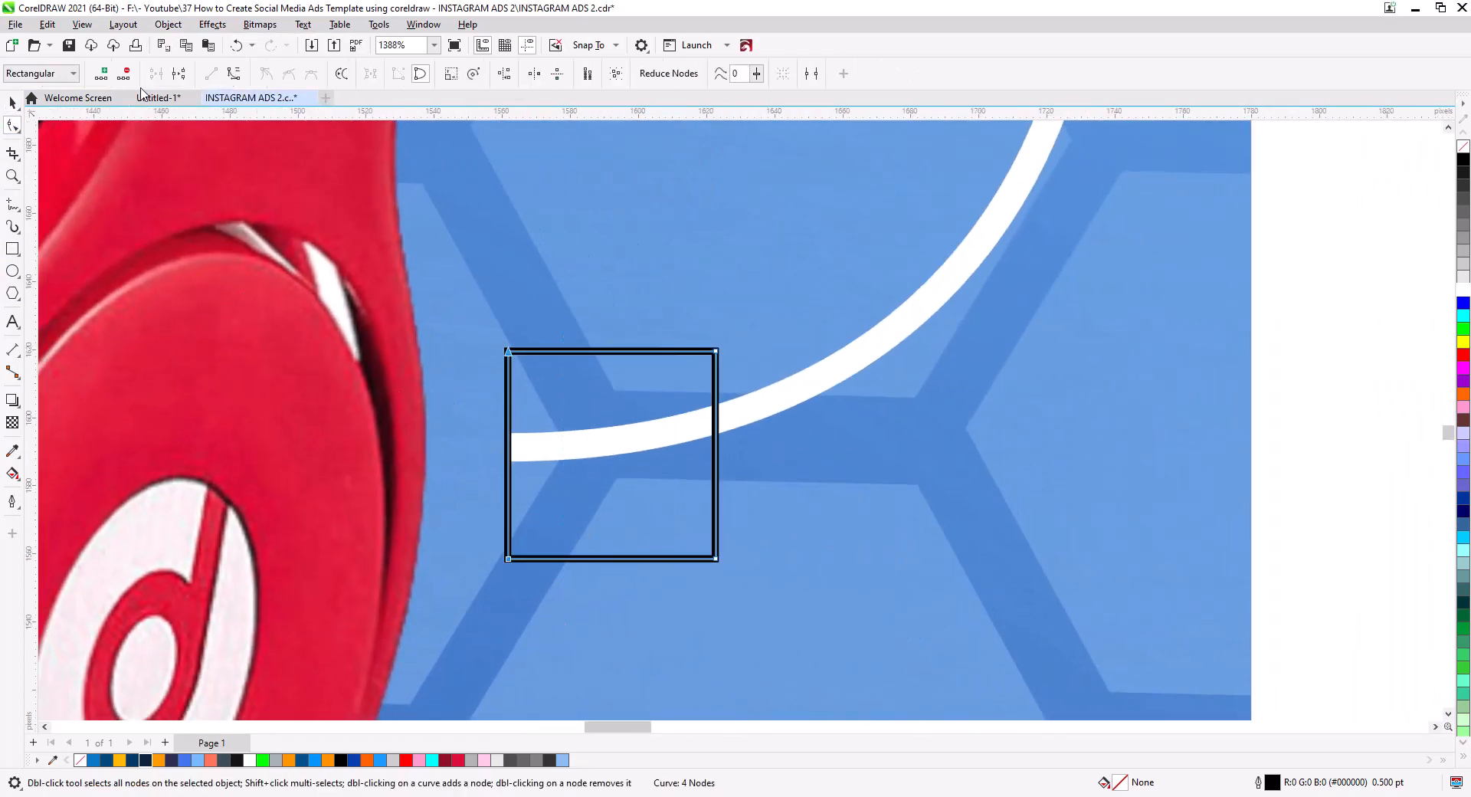
pyautogui.press('Delete')
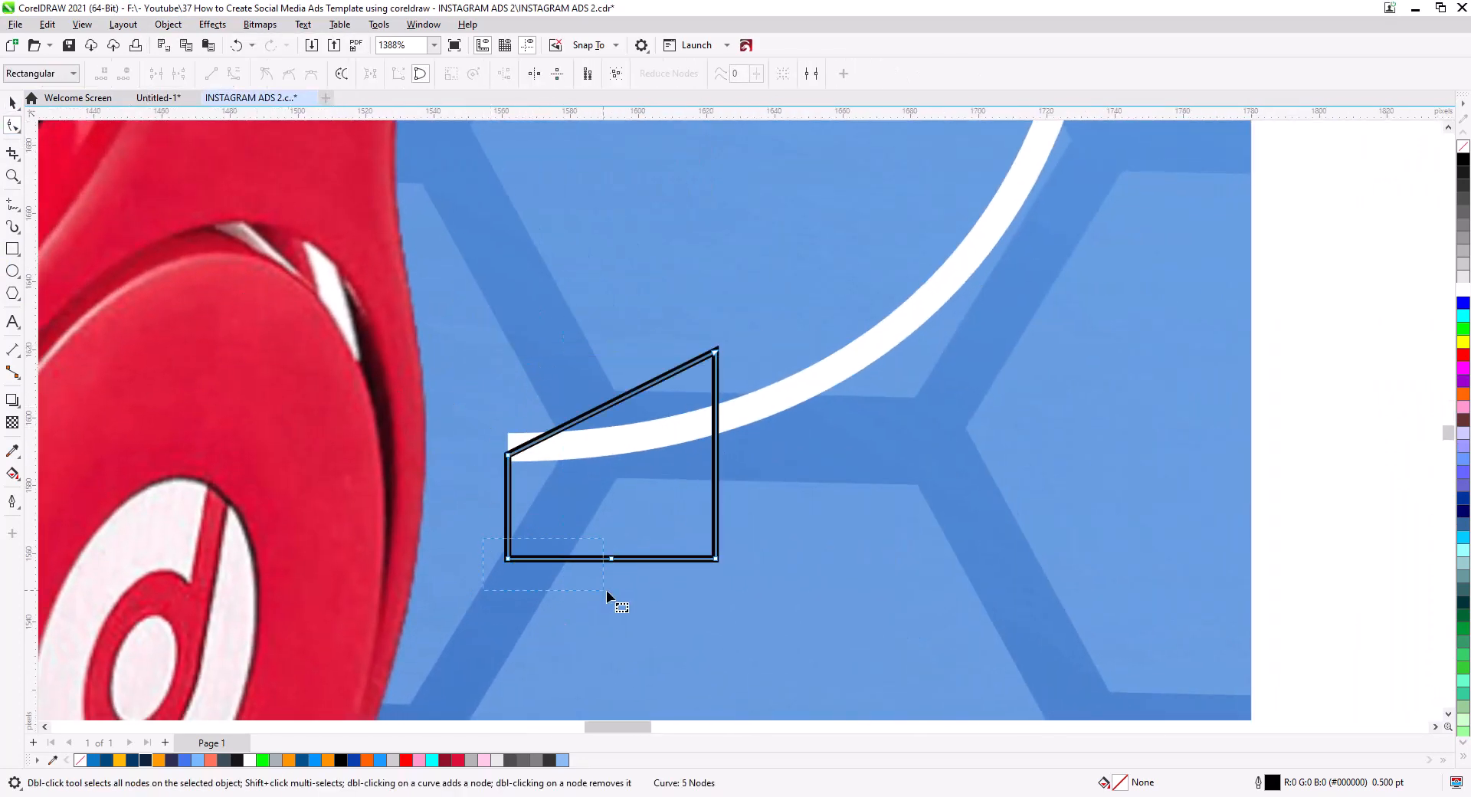
pyautogui.moveTo(624, 595); pyautogui.dragTo(490, 536)
pyautogui.press('Delete')
pyautogui.doubleClick(17, 128)
pyautogui.click(211, 74)
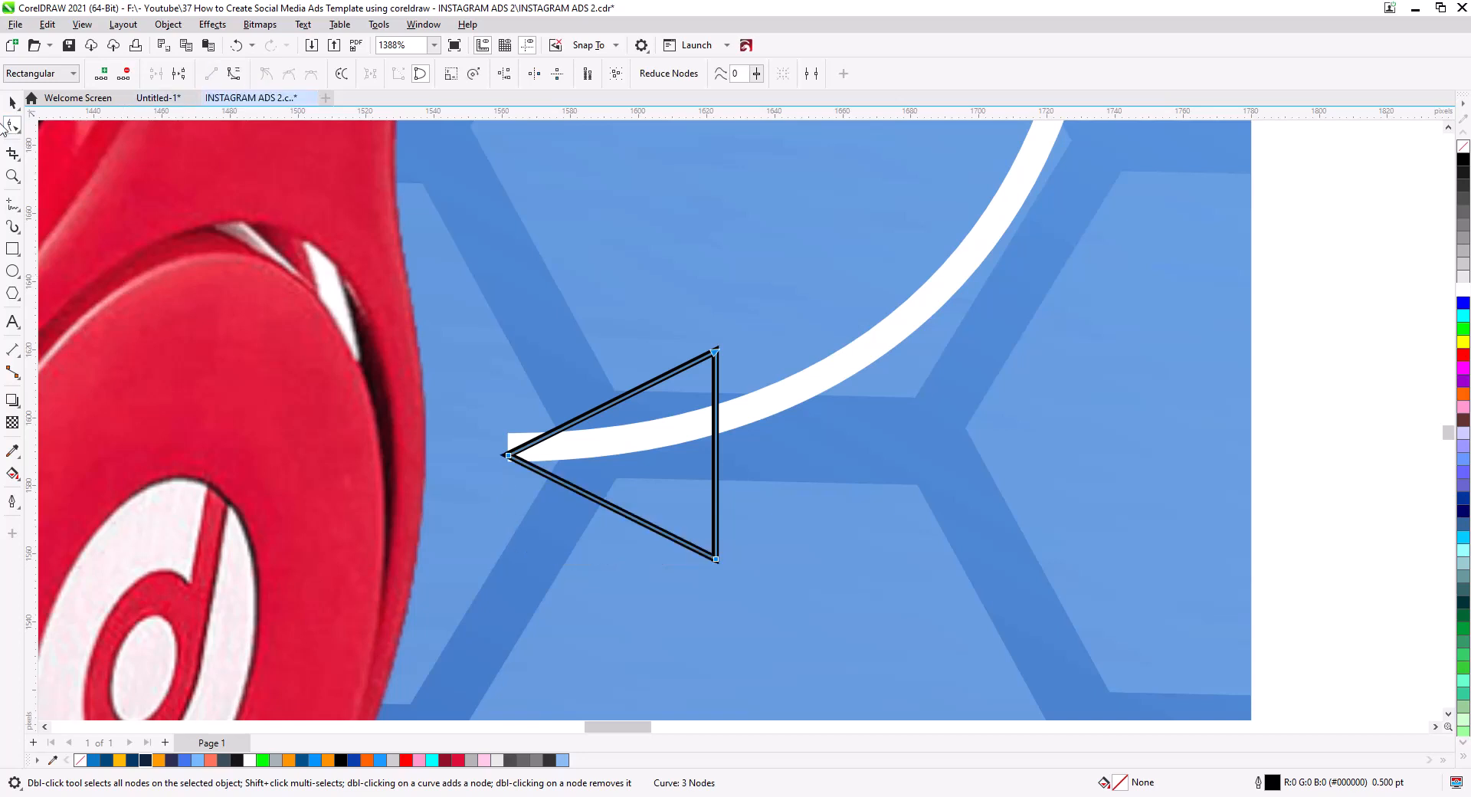
# - Move the triangle left over the white curve's end and rotate it about 6° to follow the curve's direction
pyautogui.click(12, 103)
pyautogui.moveTo(715, 466); pyautogui.dragTo(659, 466)
pyautogui.click(650, 483)
pyautogui.moveTo(669, 547); pyautogui.dragTo(679, 544)
# - Convert the white looped curve's outline to an object and select it together with the triangle
pyautogui.click(726, 442)
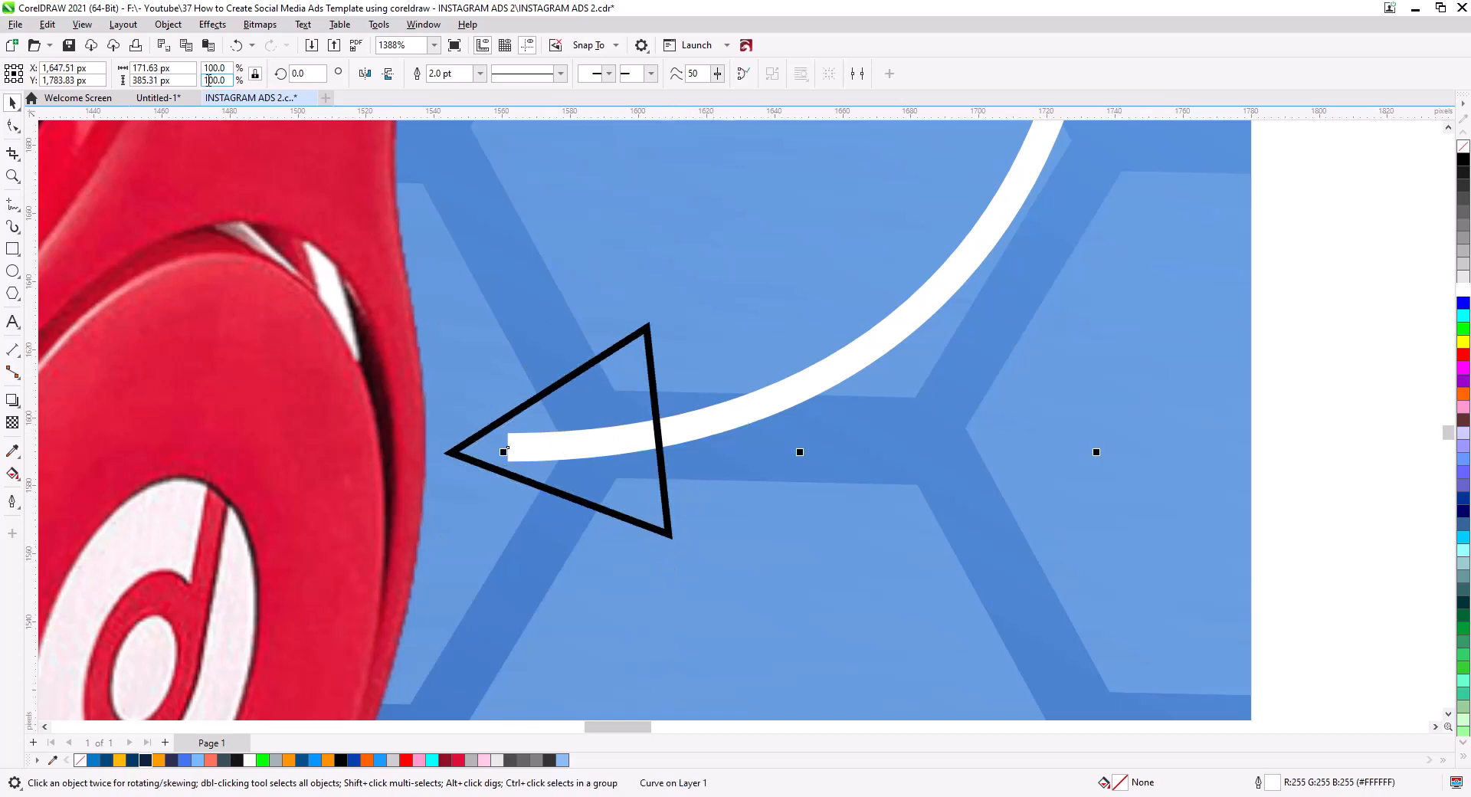
pyautogui.click(169, 24)
pyautogui.click(230, 449)
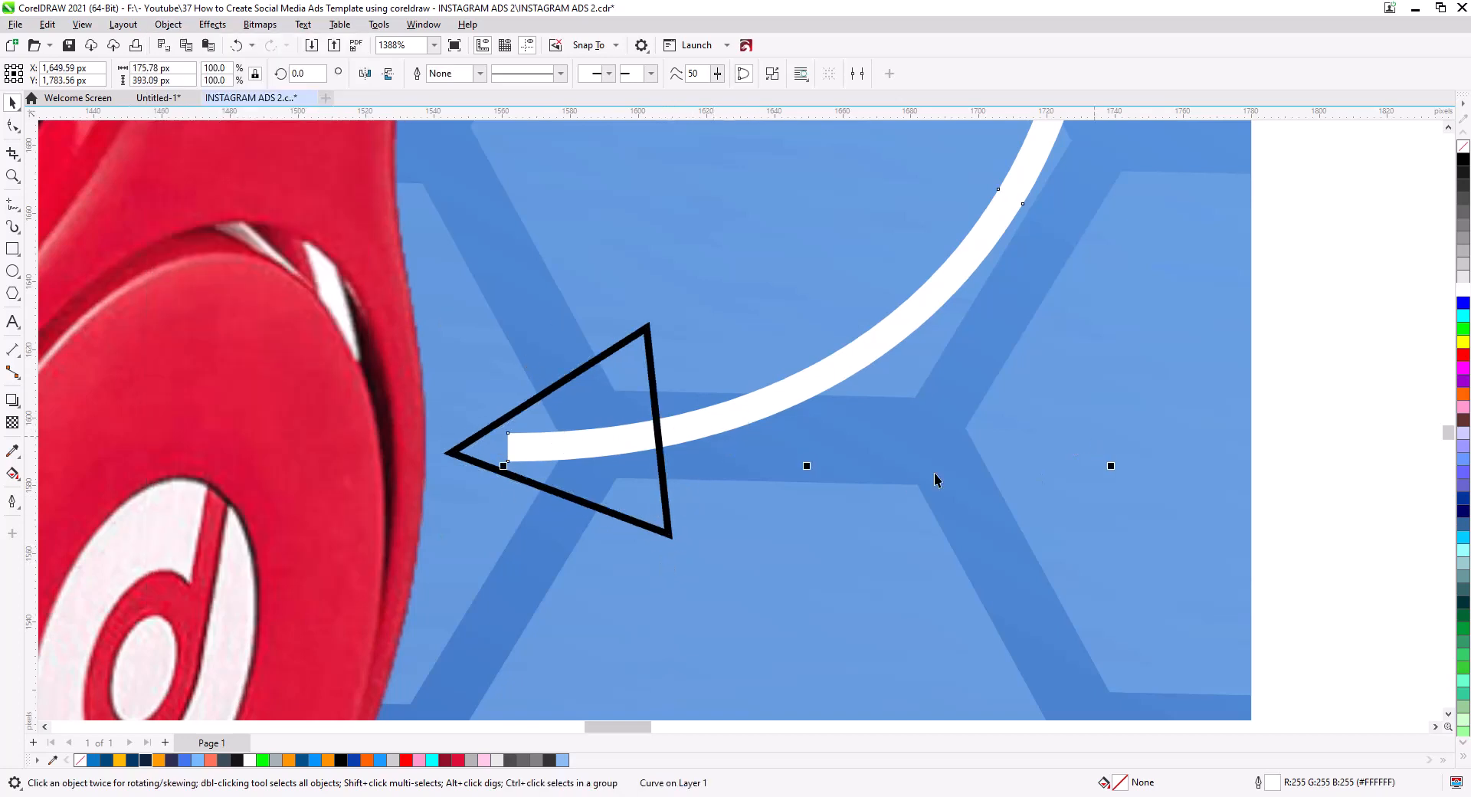
pyautogui.click(667, 509)
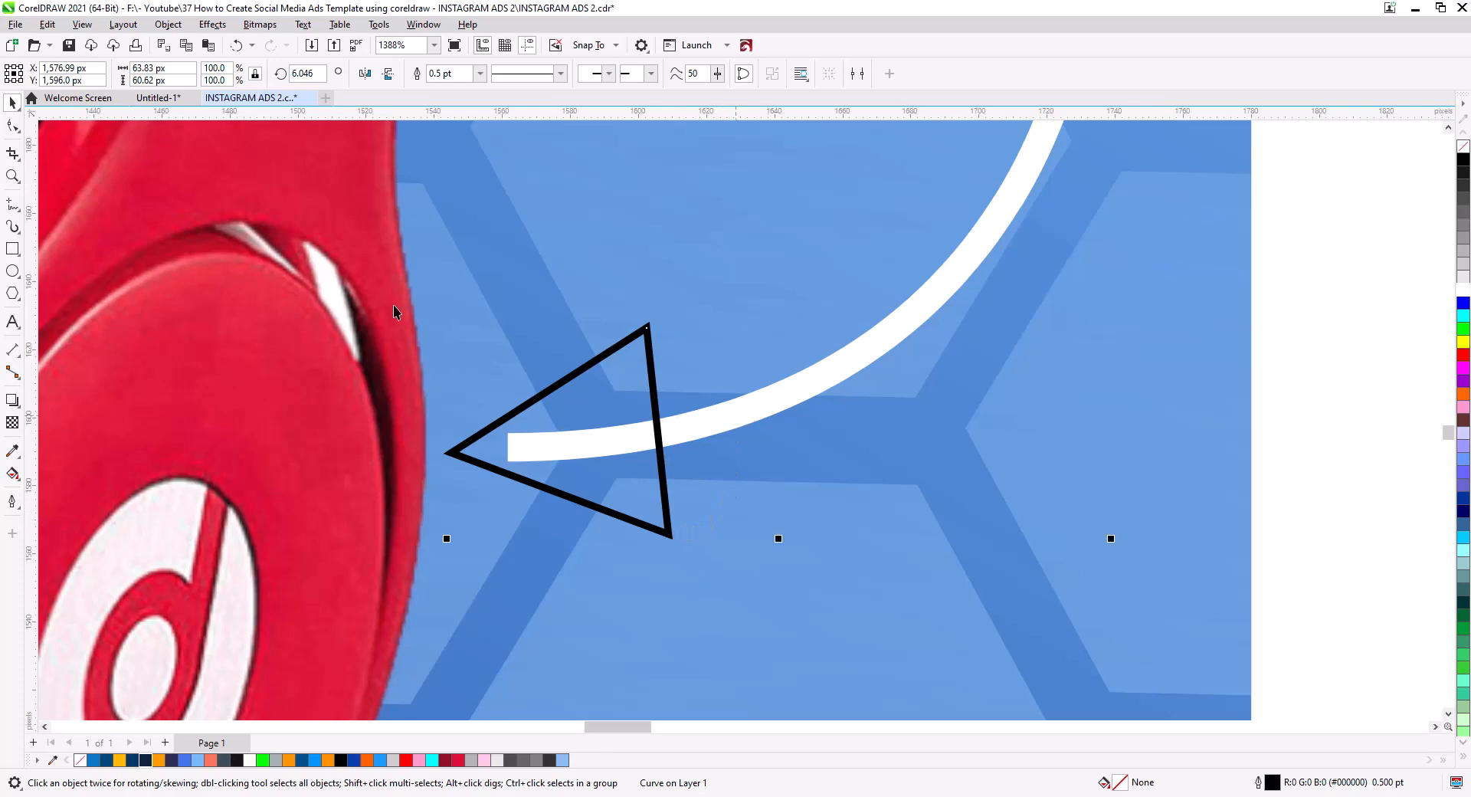
# - Weld the triangle and the looped curve into a single white arrow
pyautogui.click(452, 79)
pyautogui.scroll(-5, 600, 306)
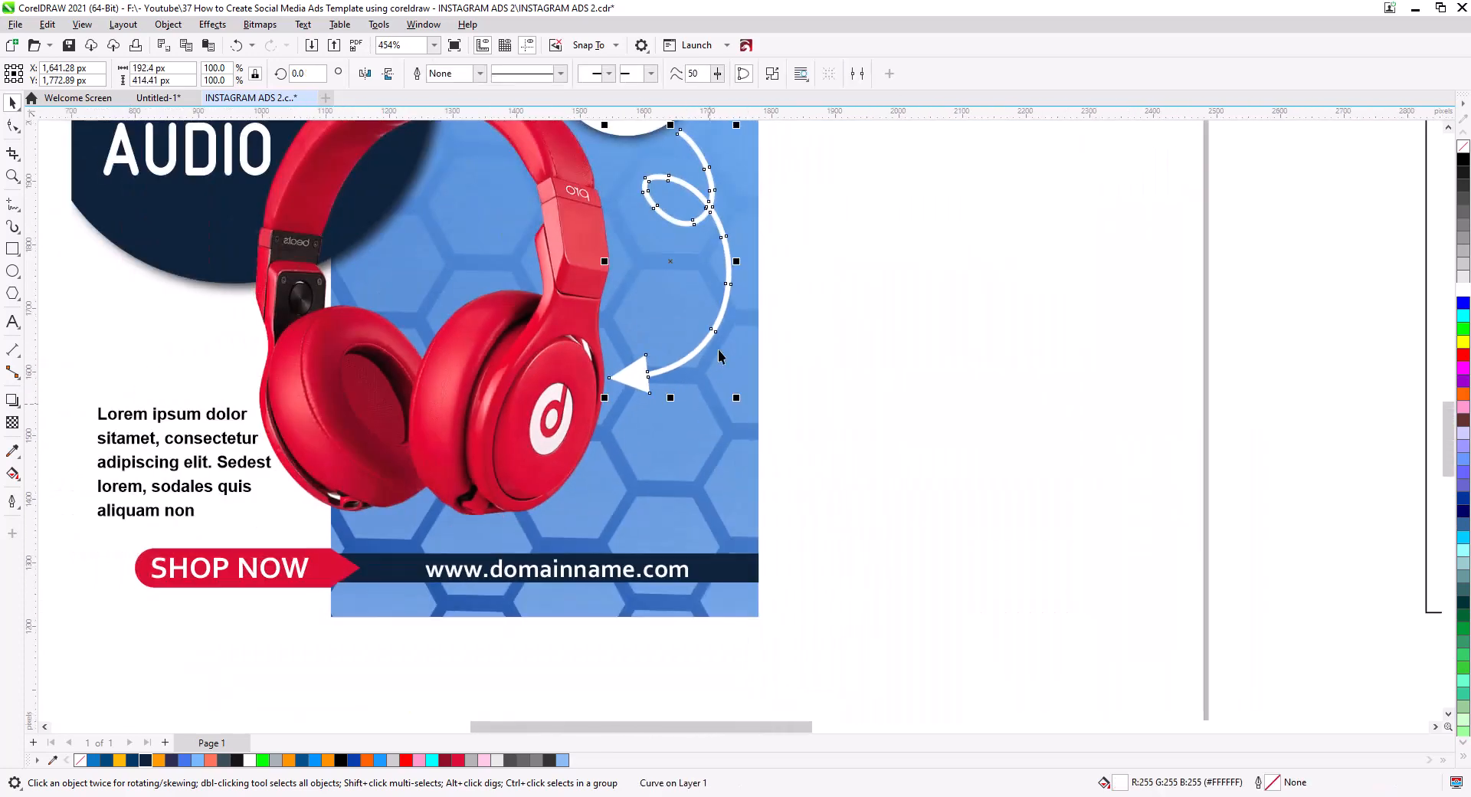
pyautogui.click(864, 342)
pyautogui.scroll(-1, 857, 389)
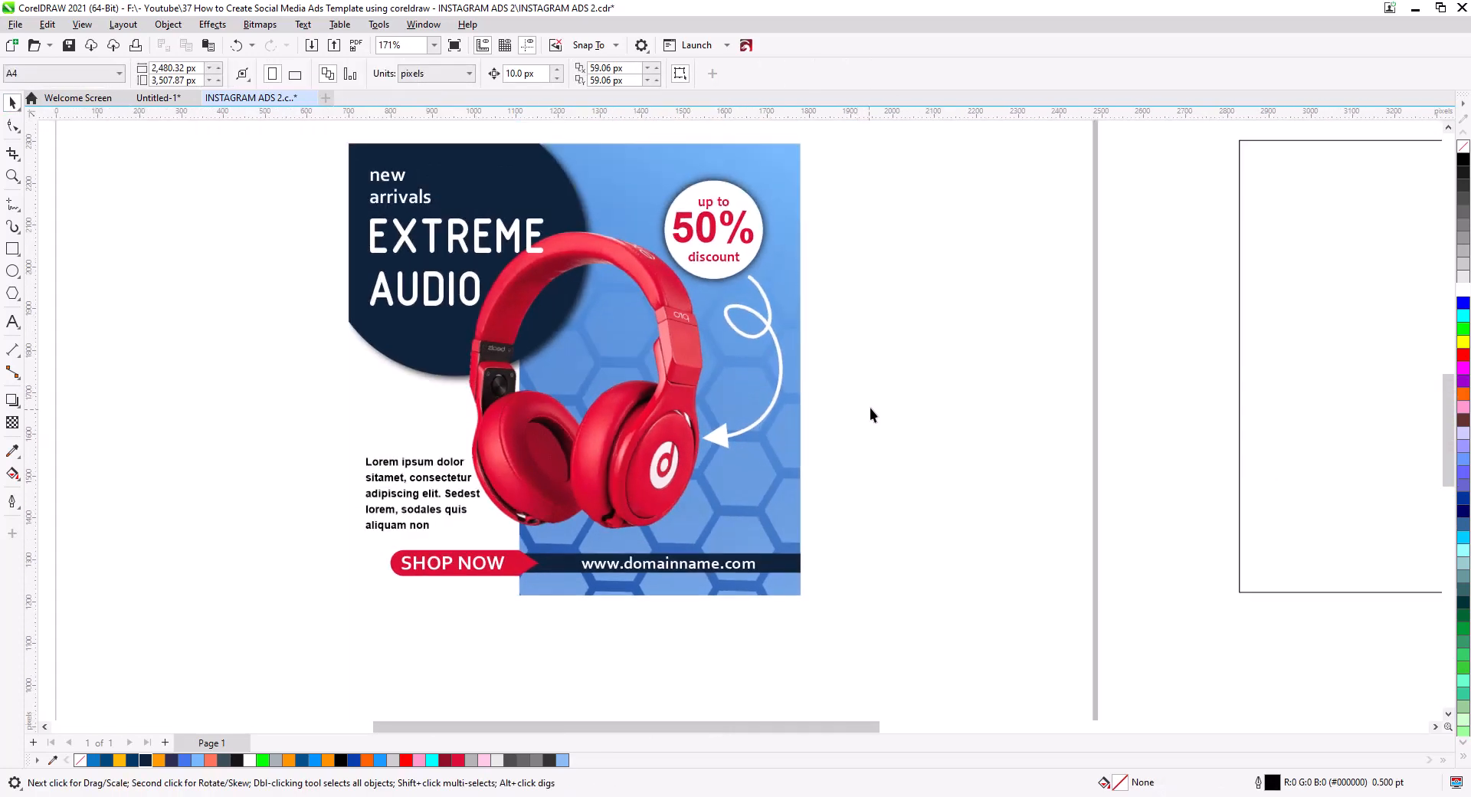
# - Shrink the white looped arrow slightly and move it up beneath the discount badge
pyautogui.moveTo(870, 400); pyautogui.dragTo(987, 437)
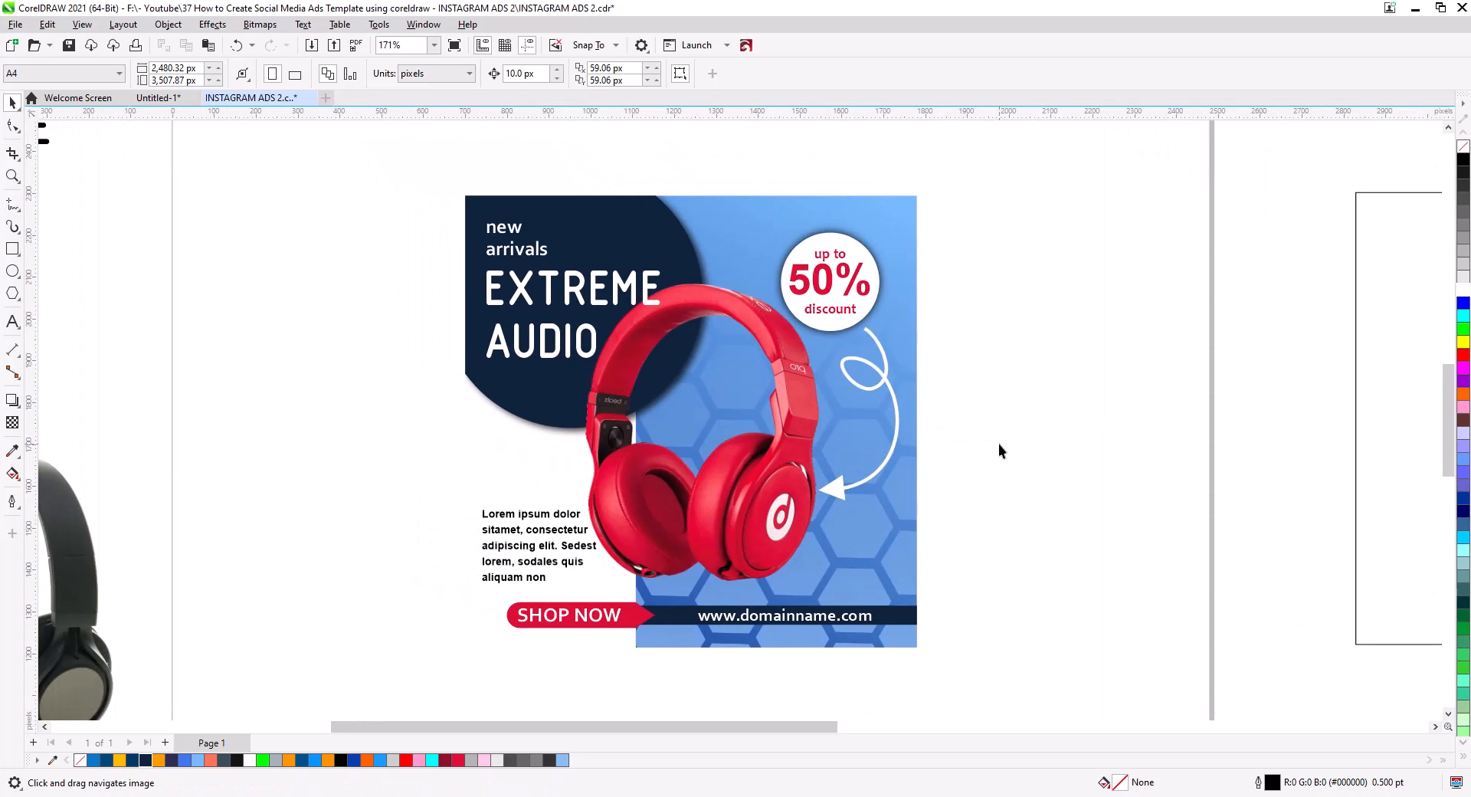
pyautogui.moveTo(884, 463); pyautogui.dragTo(888, 431)
pyautogui.click(999, 417)
pyautogui.moveTo(999, 417); pyautogui.dragTo(742, 203)
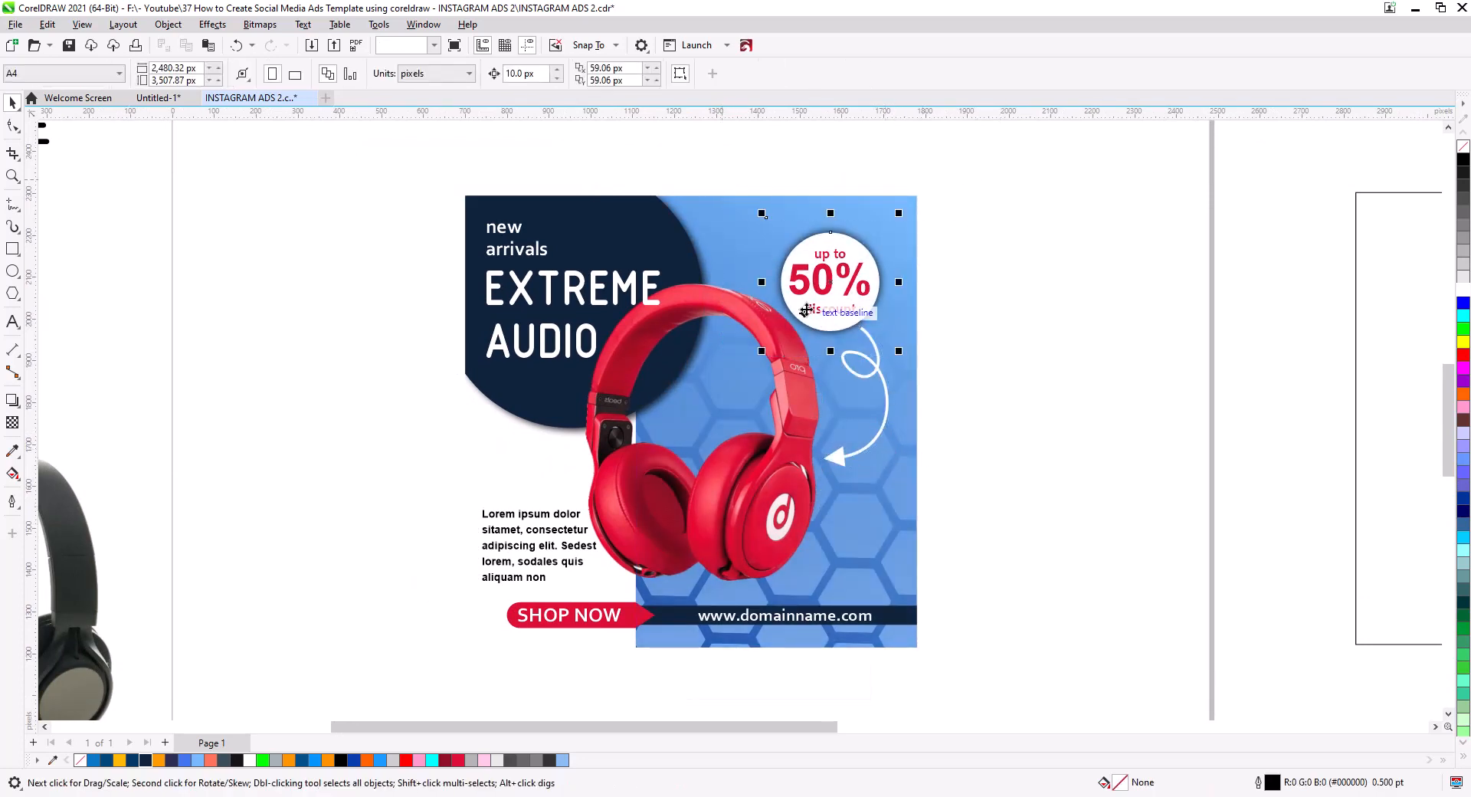
pyautogui.moveTo(883, 364); pyautogui.dragTo(883, 353)
pyautogui.click(992, 412)
pyautogui.scroll(-2, 996, 481)
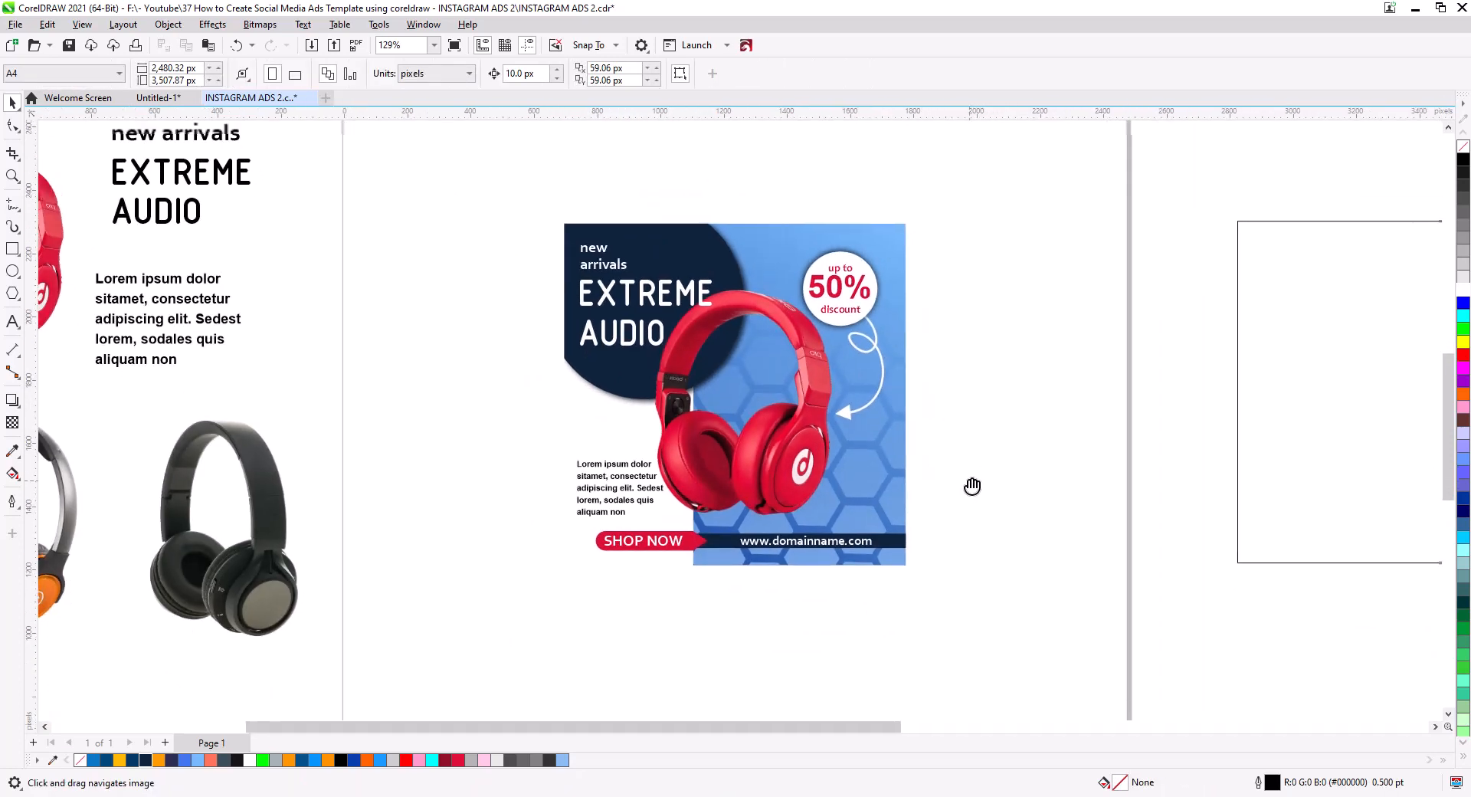
# - Copy the soft shadow under the red headphones in the BRAND MUSIC design
pyautogui.scroll(-3, 953, 486)
pyautogui.moveTo(969, 526); pyautogui.dragTo(368, 500)
pyautogui.scroll(1, 1318, 364)
pyautogui.moveTo(1140, 324); pyautogui.dragTo(1138, 325)
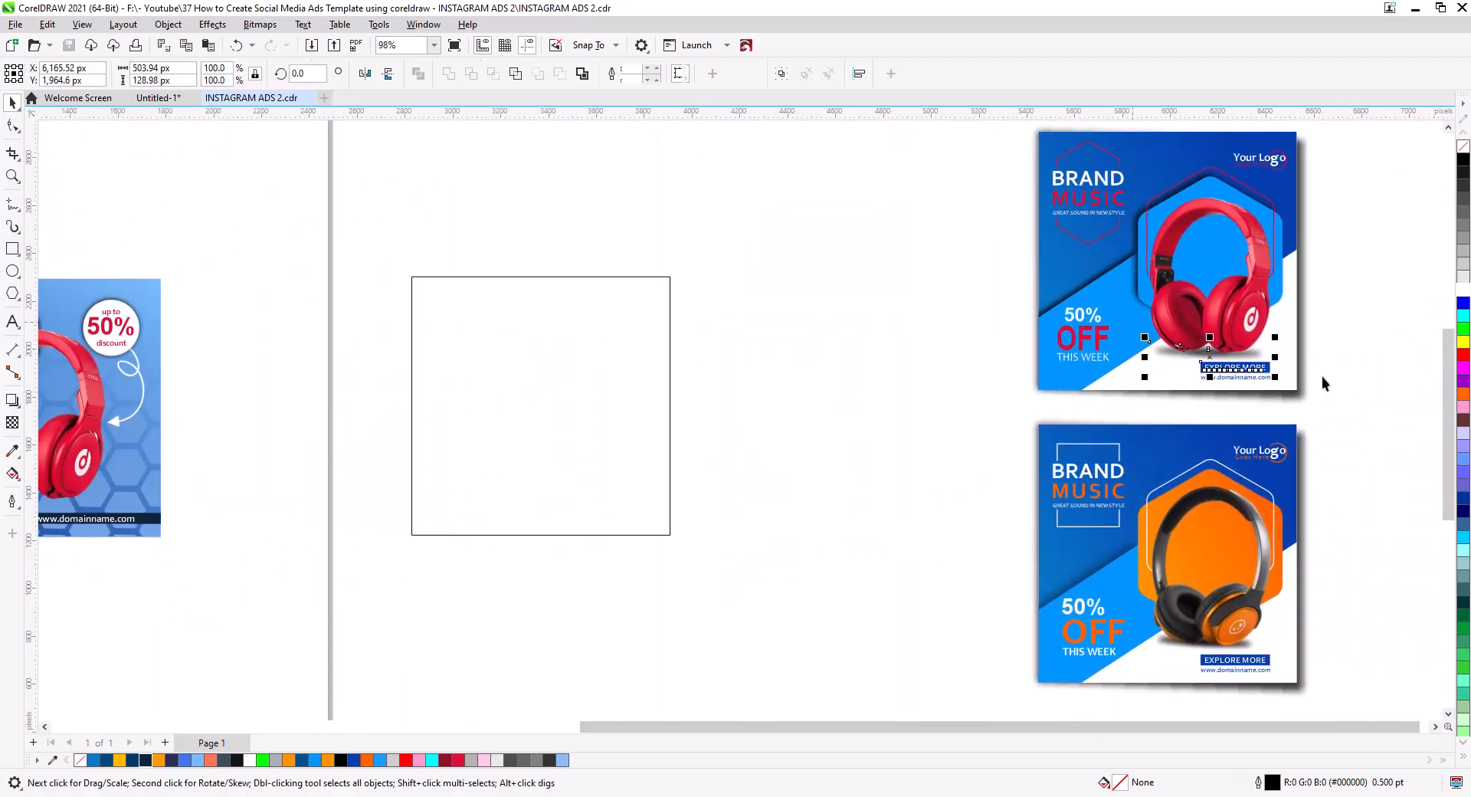
pyautogui.moveTo(1339, 367); pyautogui.dragTo(1243, 344)
pyautogui.moveTo(1140, 330); pyautogui.dragTo(91, 498)
pyautogui.click(118, 525)
# - Paste the shadow into the EXTREME AUDIO ad, position it beneath the headphones, about 517 px wide and rotated to about 357.5°
pyautogui.moveTo(155, 626); pyautogui.dragTo(699, 646)
pyautogui.scroll(3, 592, 546)
pyautogui.moveTo(686, 546); pyautogui.dragTo(859, 586)
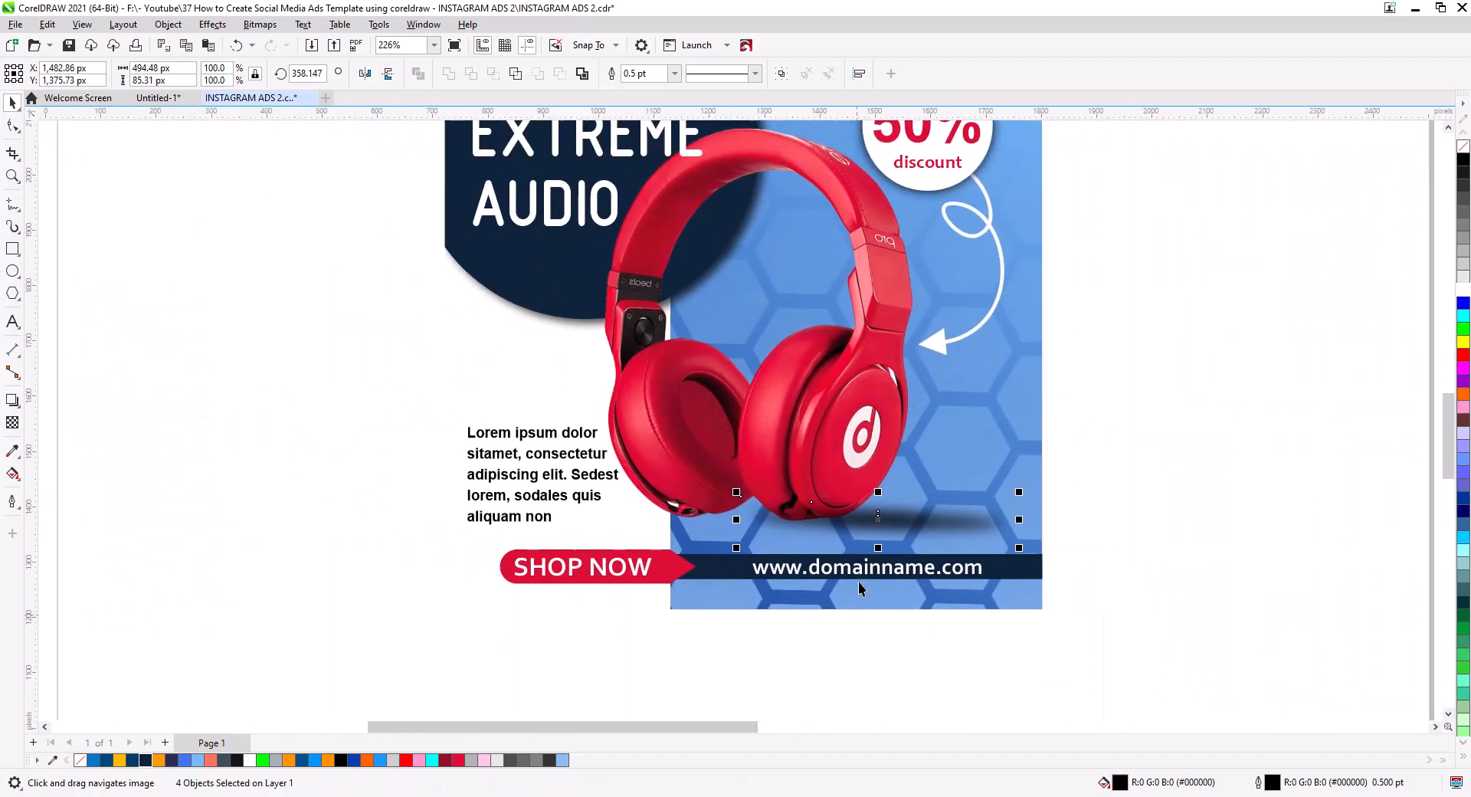
pyautogui.moveTo(881, 527); pyautogui.dragTo(760, 543)
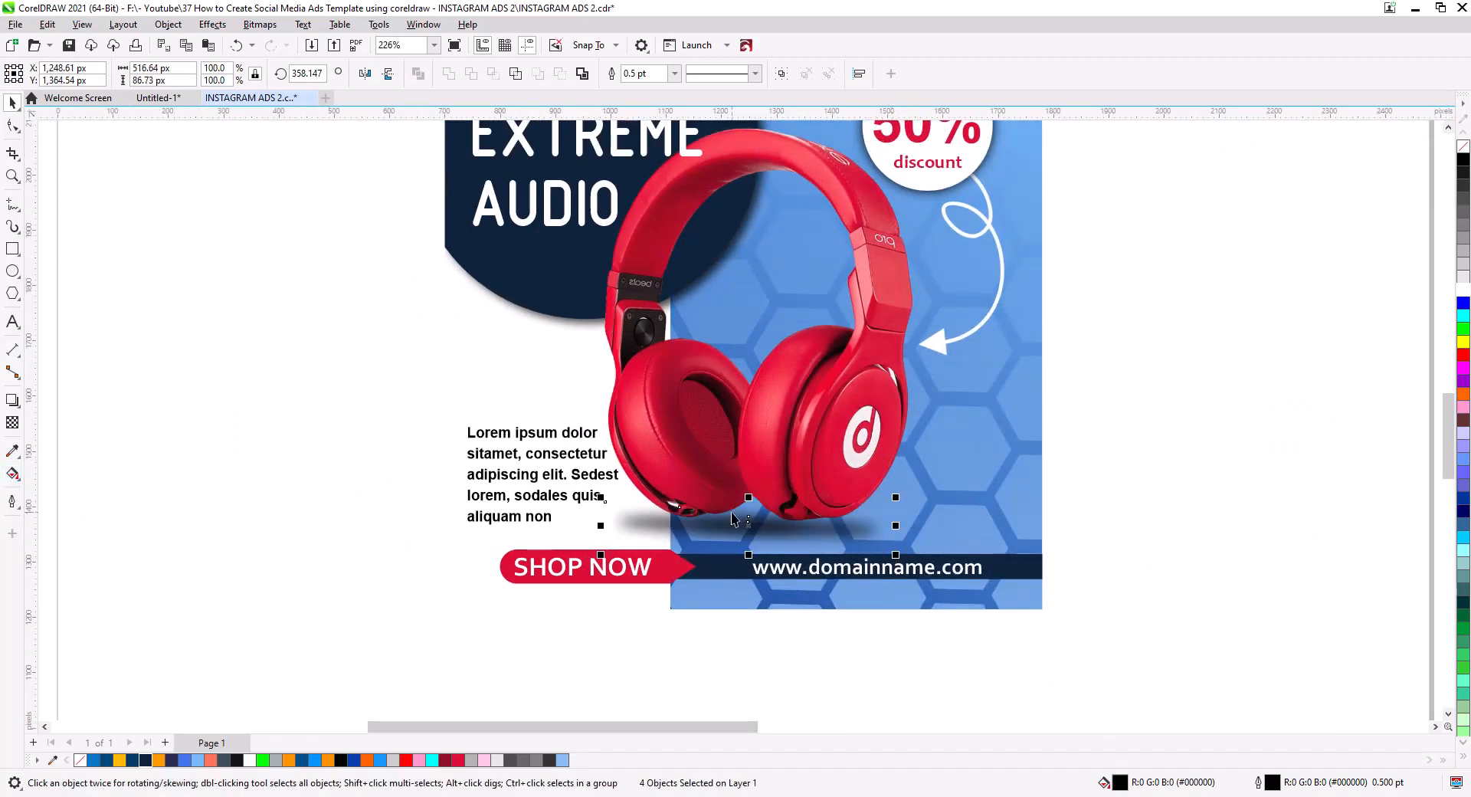
pyautogui.moveTo(749, 497); pyautogui.dragTo(751, 522)
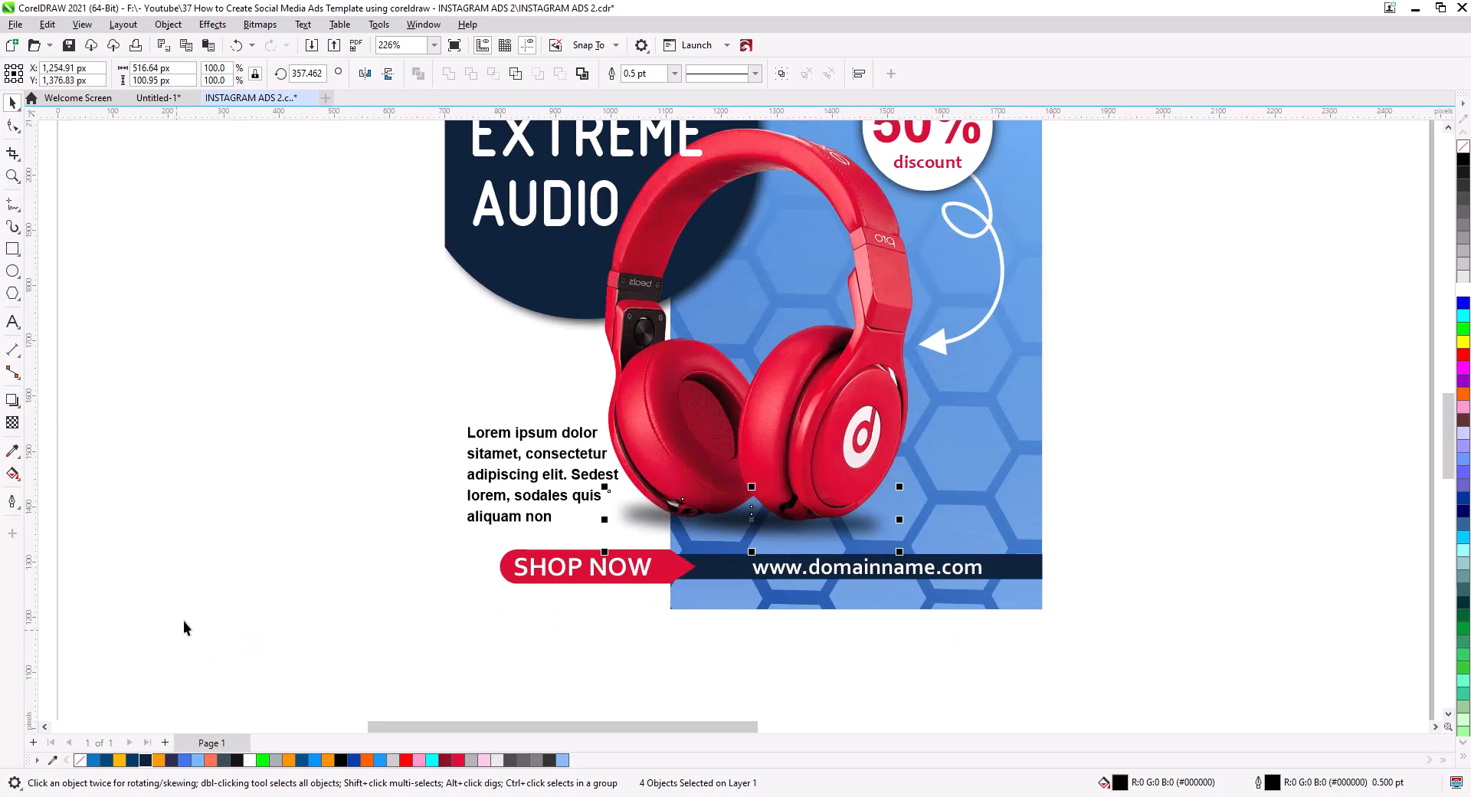
# - Delete the wide ellipse of the pasted shadow beneath the headphones, keeping the small central one
pyautogui.click(285, 578)
pyautogui.click(650, 514)
pyautogui.press('Delete')
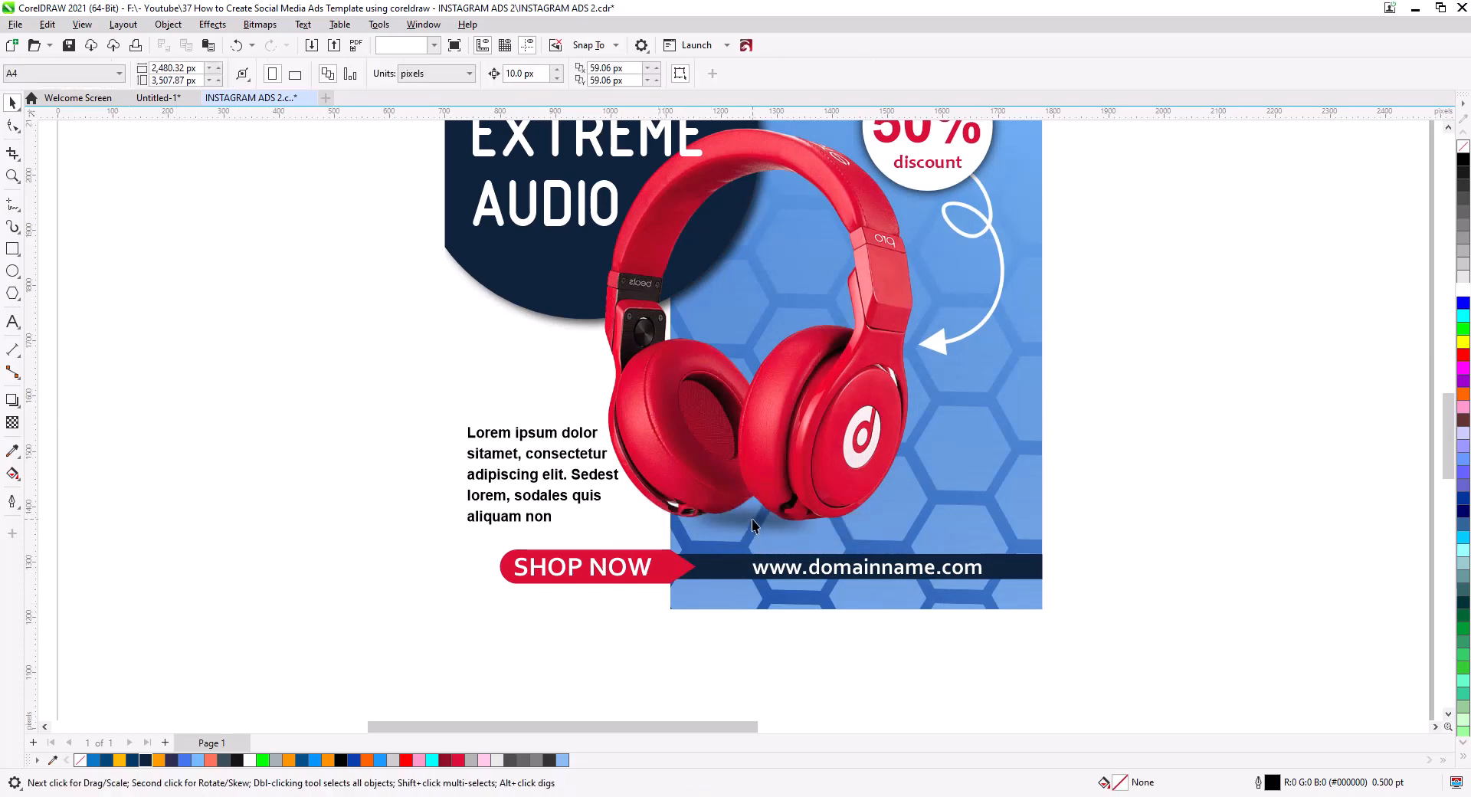
# - Move the small shadow ellipse beneath the right ear cup and set its transparency to 19
pyautogui.moveTo(752, 521); pyautogui.dragTo(795, 542)
pyautogui.click(833, 534)
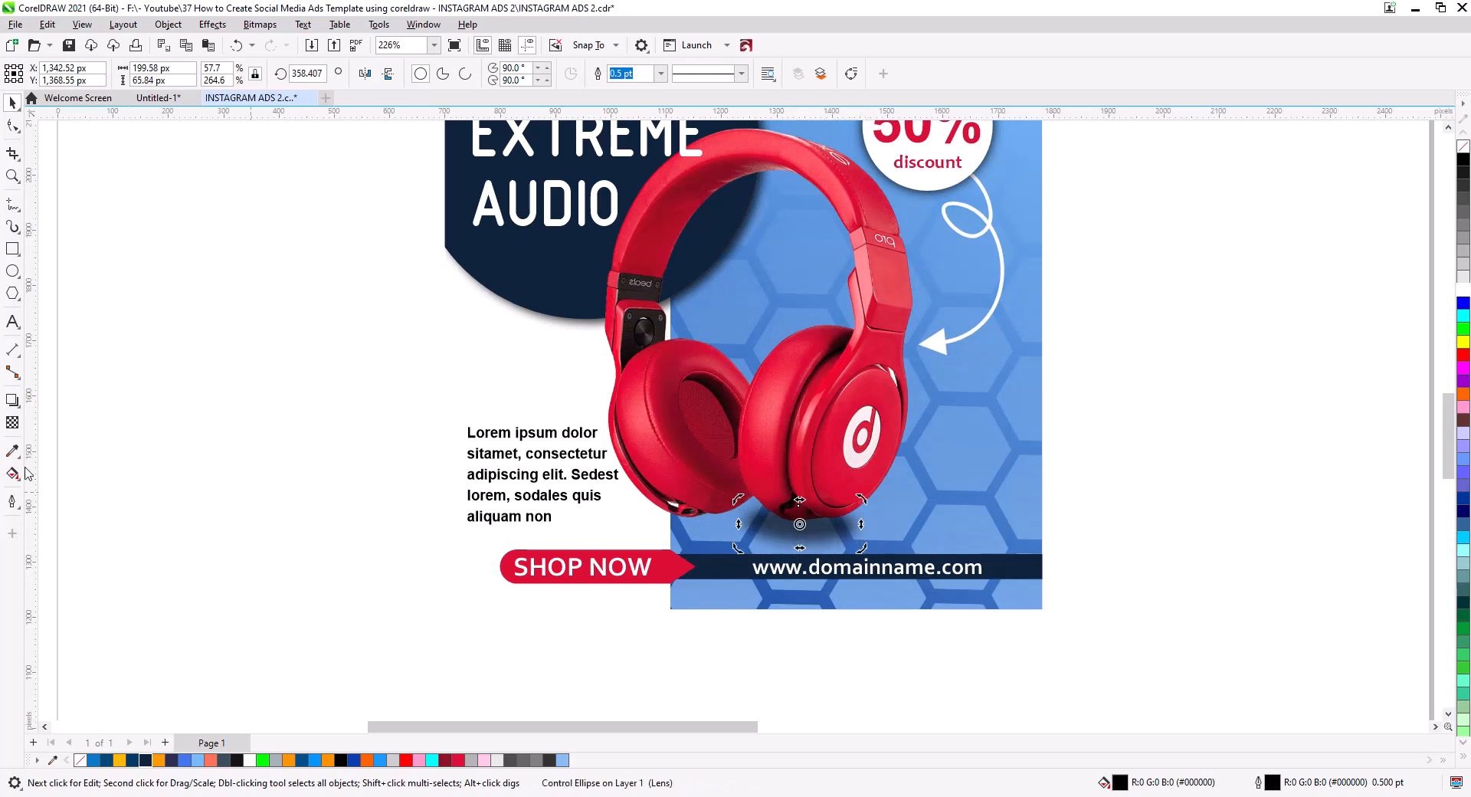
pyautogui.click(12, 422)
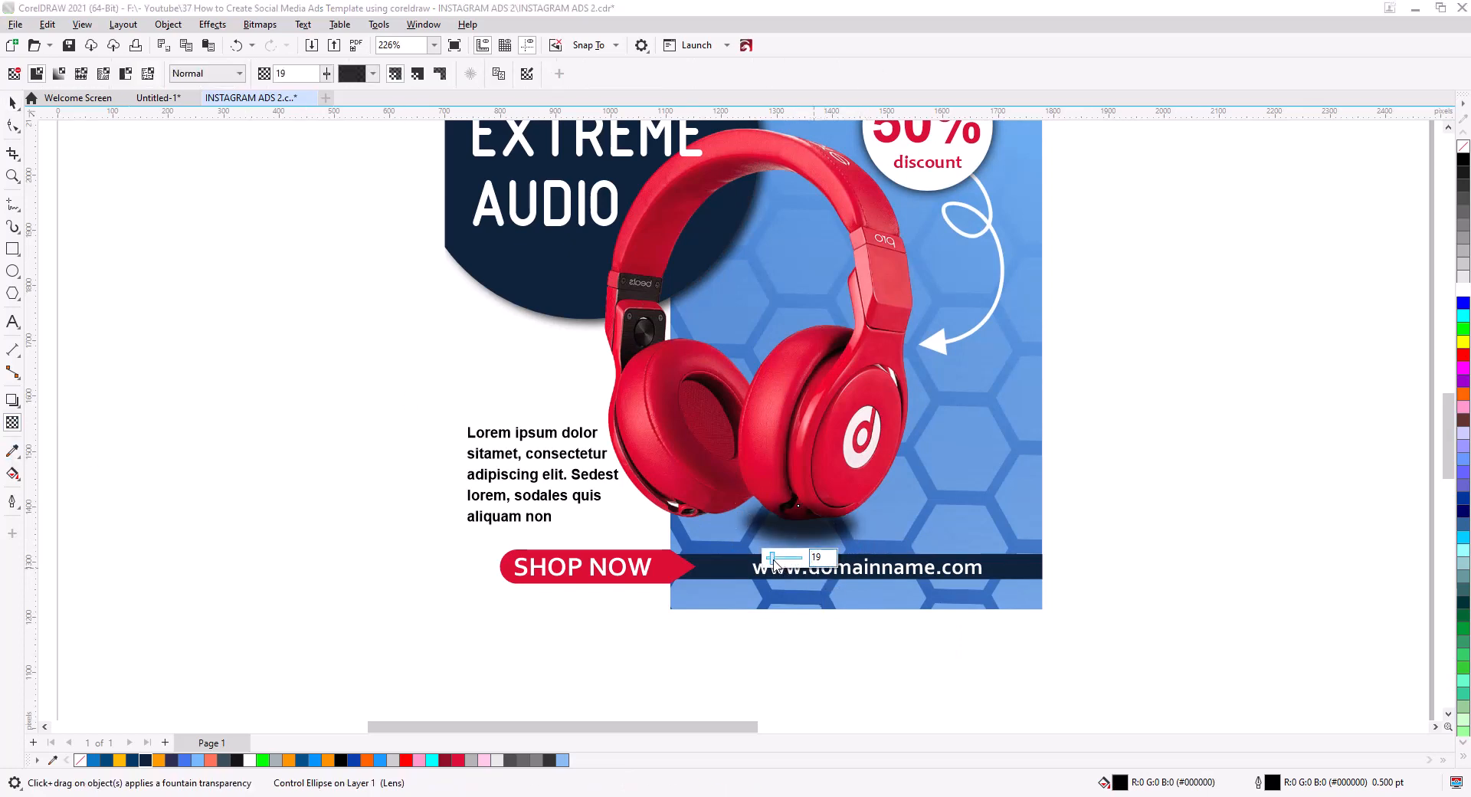
pyautogui.press('space')
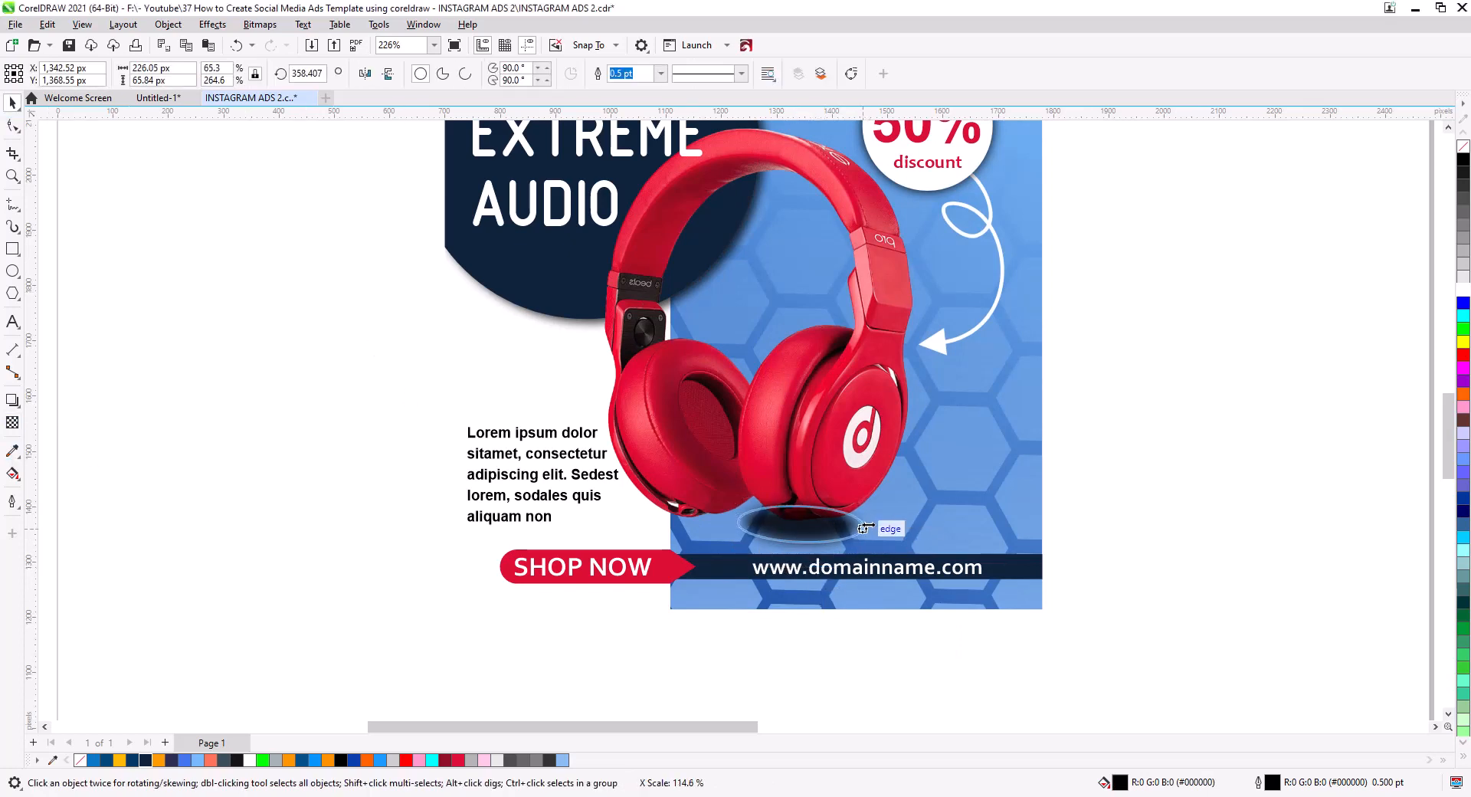
# - Widen the small shadow to about 220 px and place a duplicate beneath the left ear cup, both behind the headphones
pyautogui.moveTo(863, 528); pyautogui.dragTo(693, 519)
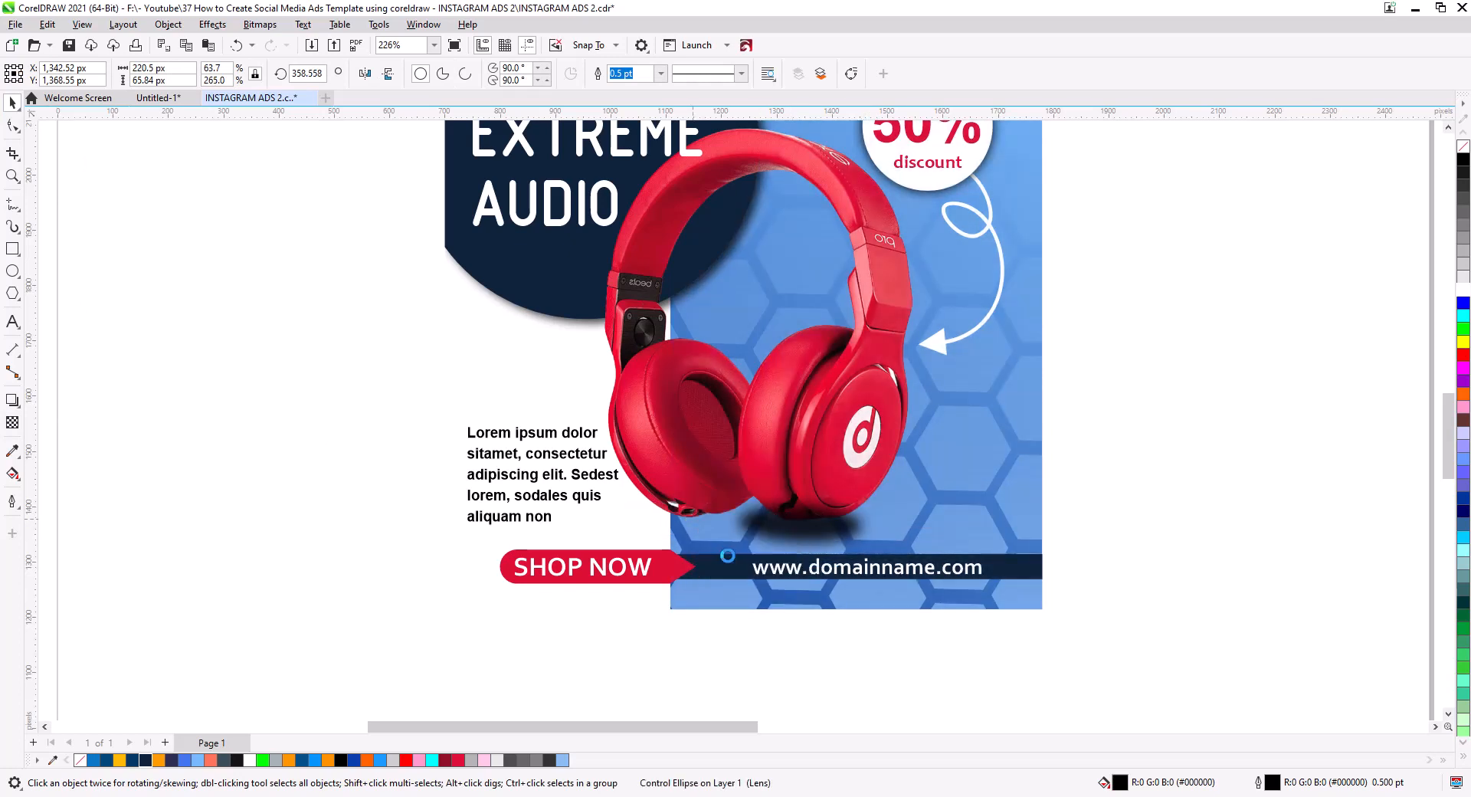
pyautogui.click(850, 413)
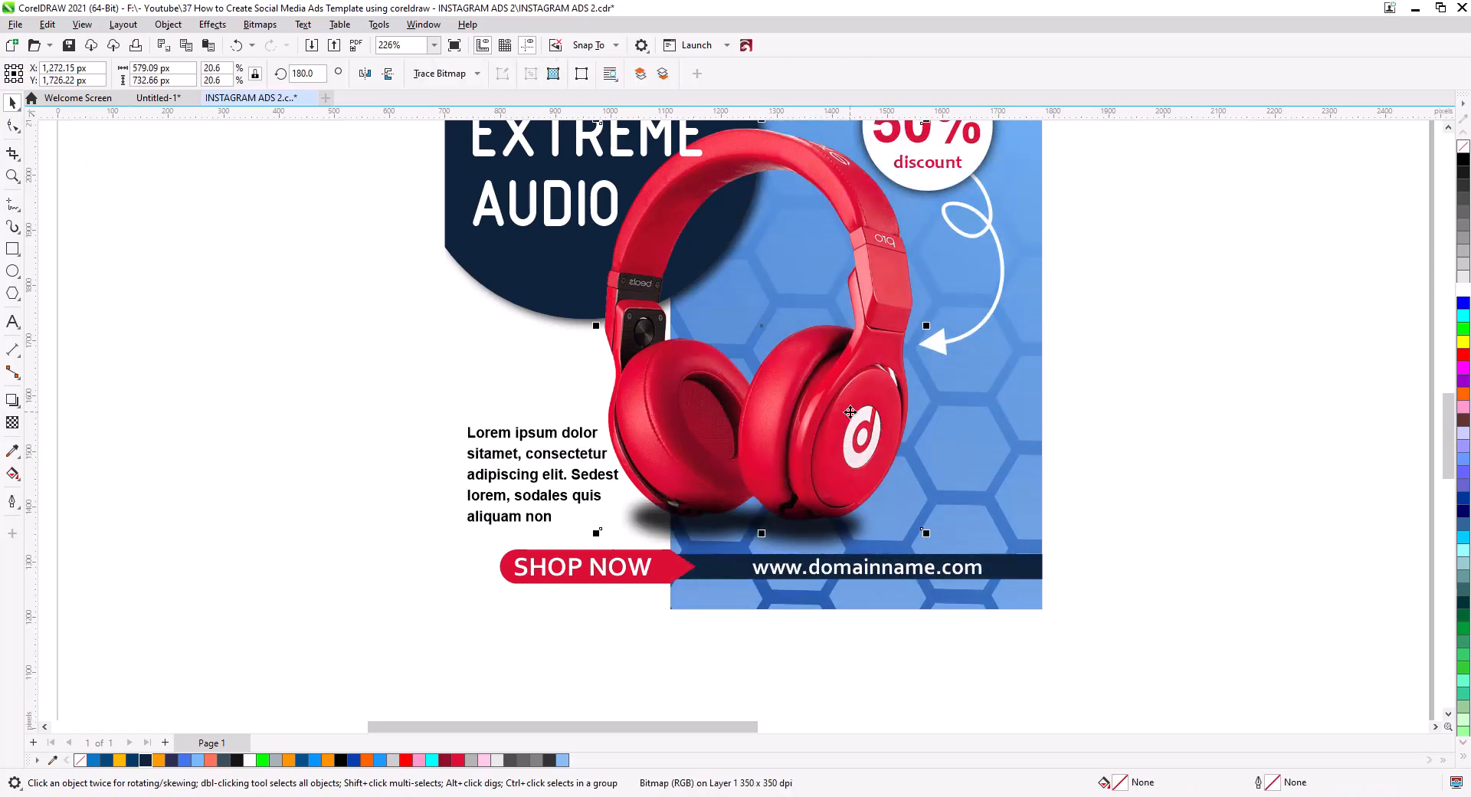
pyautogui.rightClick(850, 412)
pyautogui.moveTo(889, 502)
pyautogui.click(1026, 545)
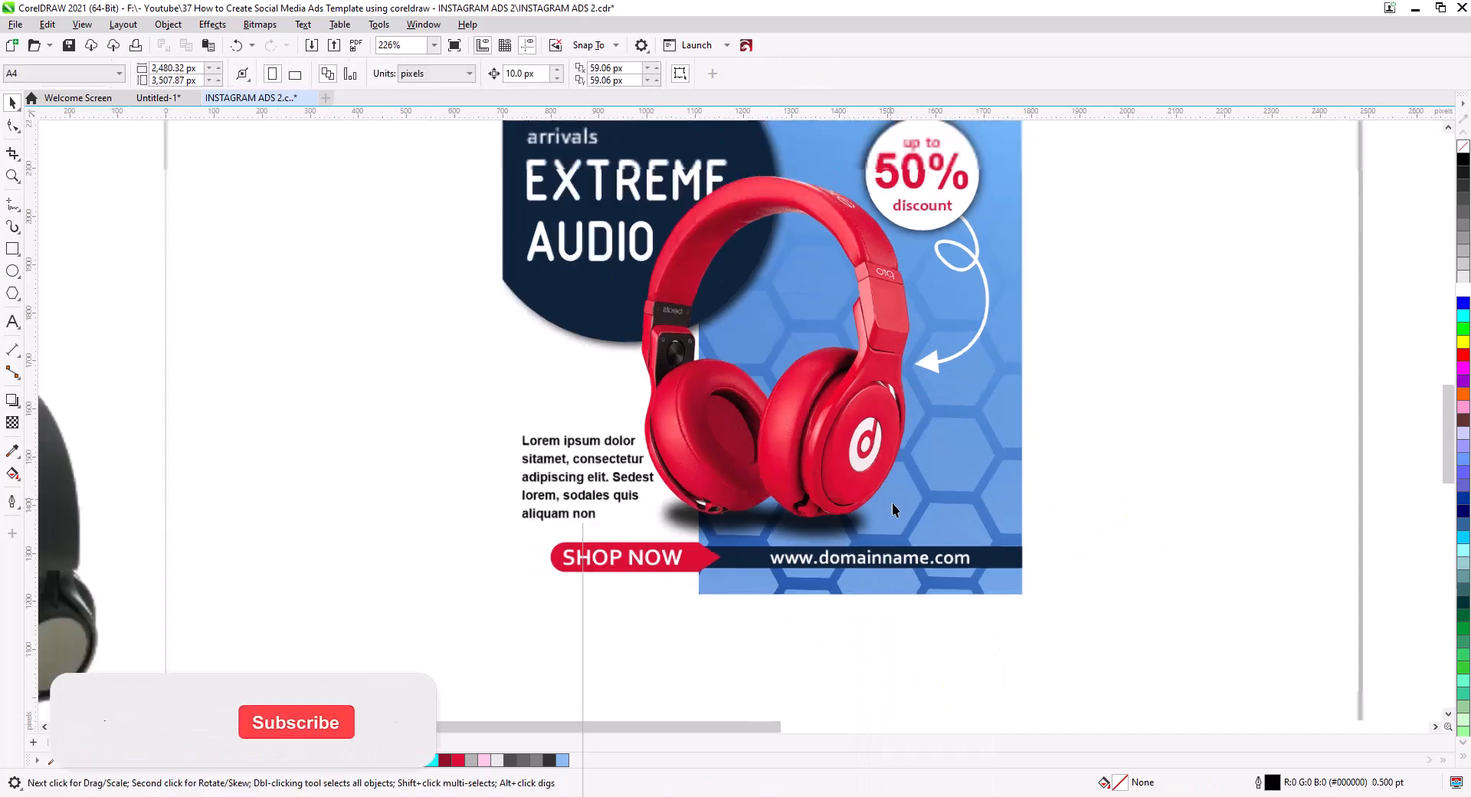
# - Rotate the right ear cup's shadow to about 10° and shift it slightly to the right
pyautogui.scroll(-3, 892, 506)
pyautogui.scroll(3, 830, 523)
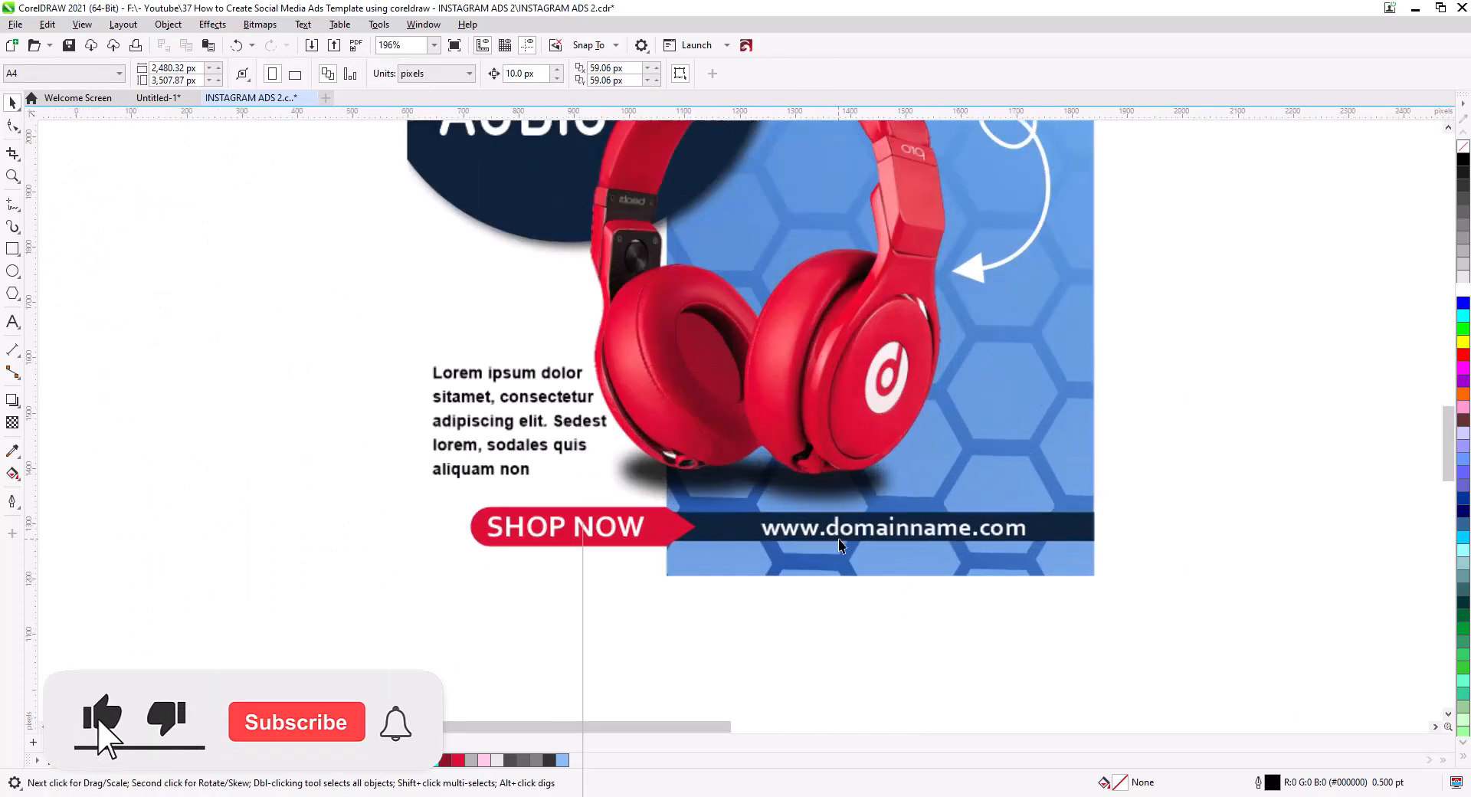
pyautogui.click(815, 494)
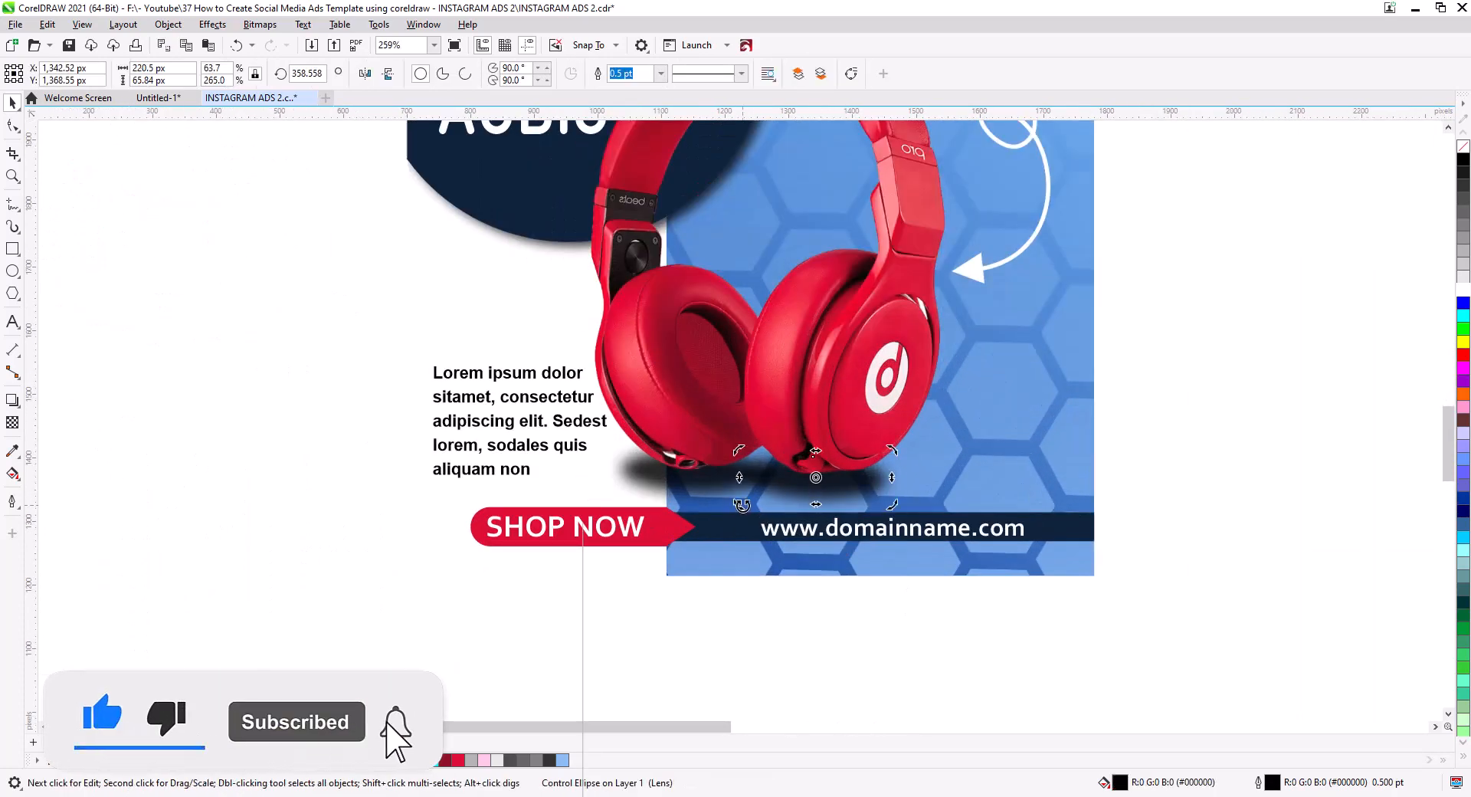
pyautogui.moveTo(739, 506); pyautogui.dragTo(808, 492)
pyautogui.click(808, 492)
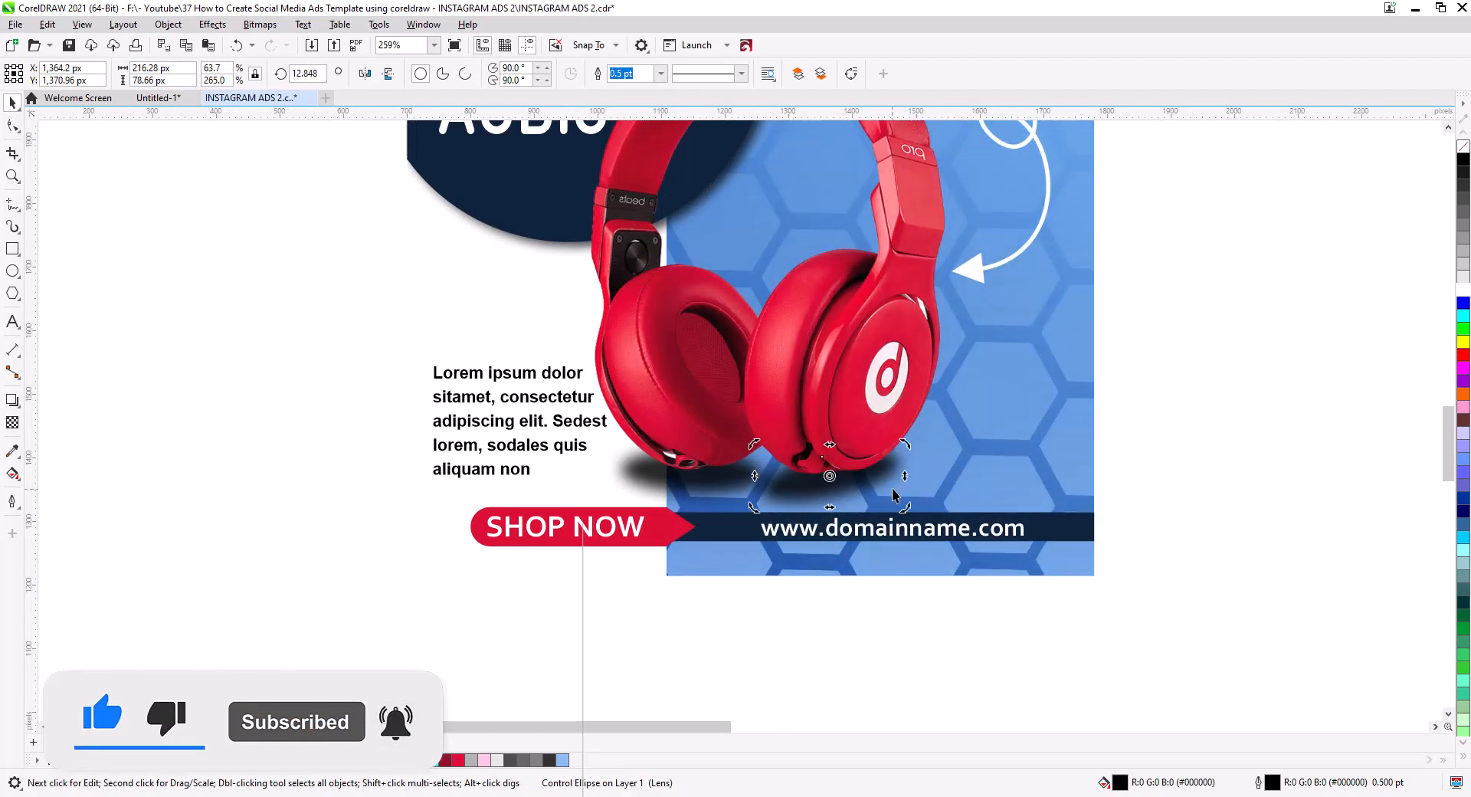
pyautogui.moveTo(905, 476); pyautogui.dragTo(906, 483)
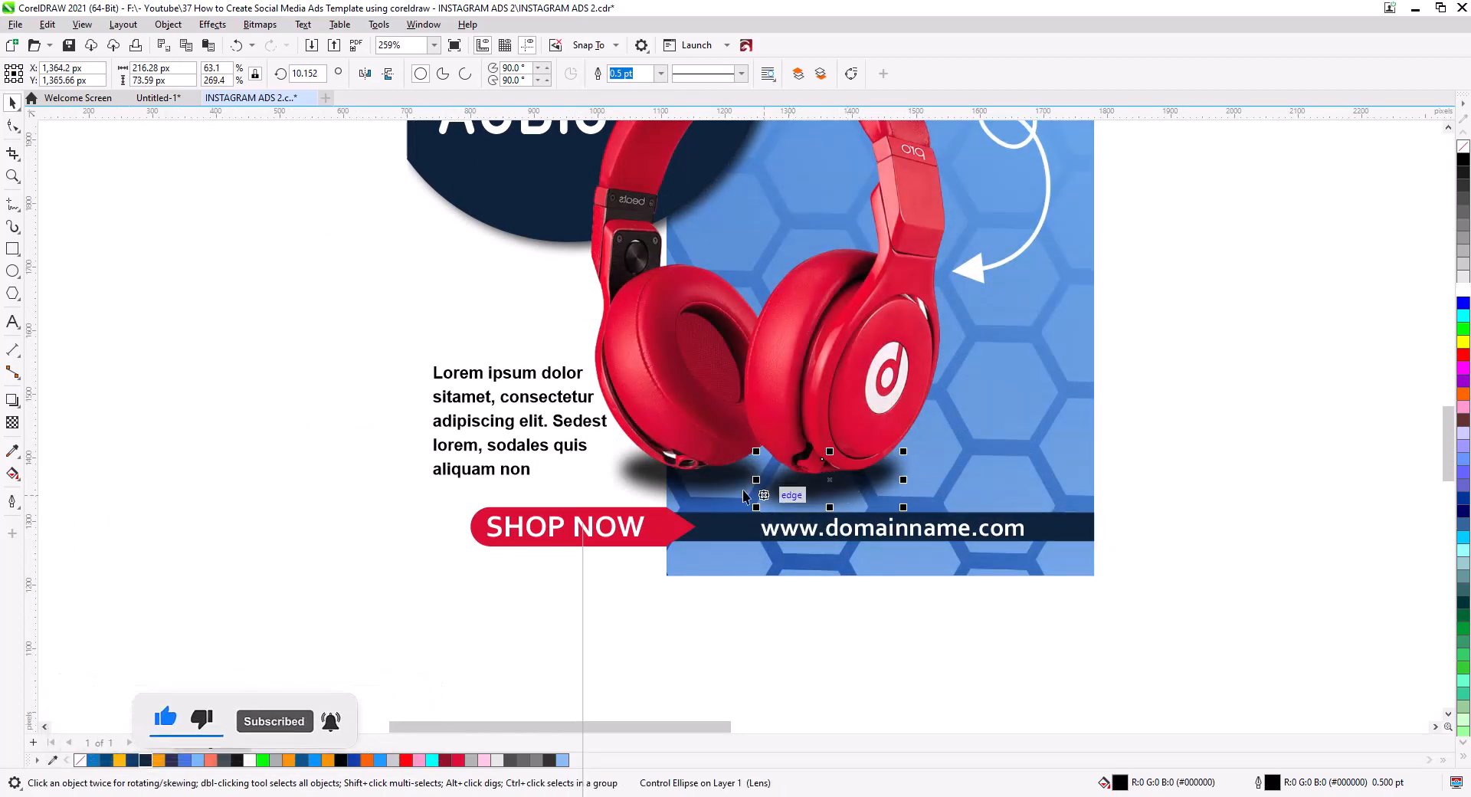
pyautogui.click(789, 458)
pyautogui.press('Delete')
pyautogui.hotkey('ctrl', 'z')
pyautogui.press('Escape')
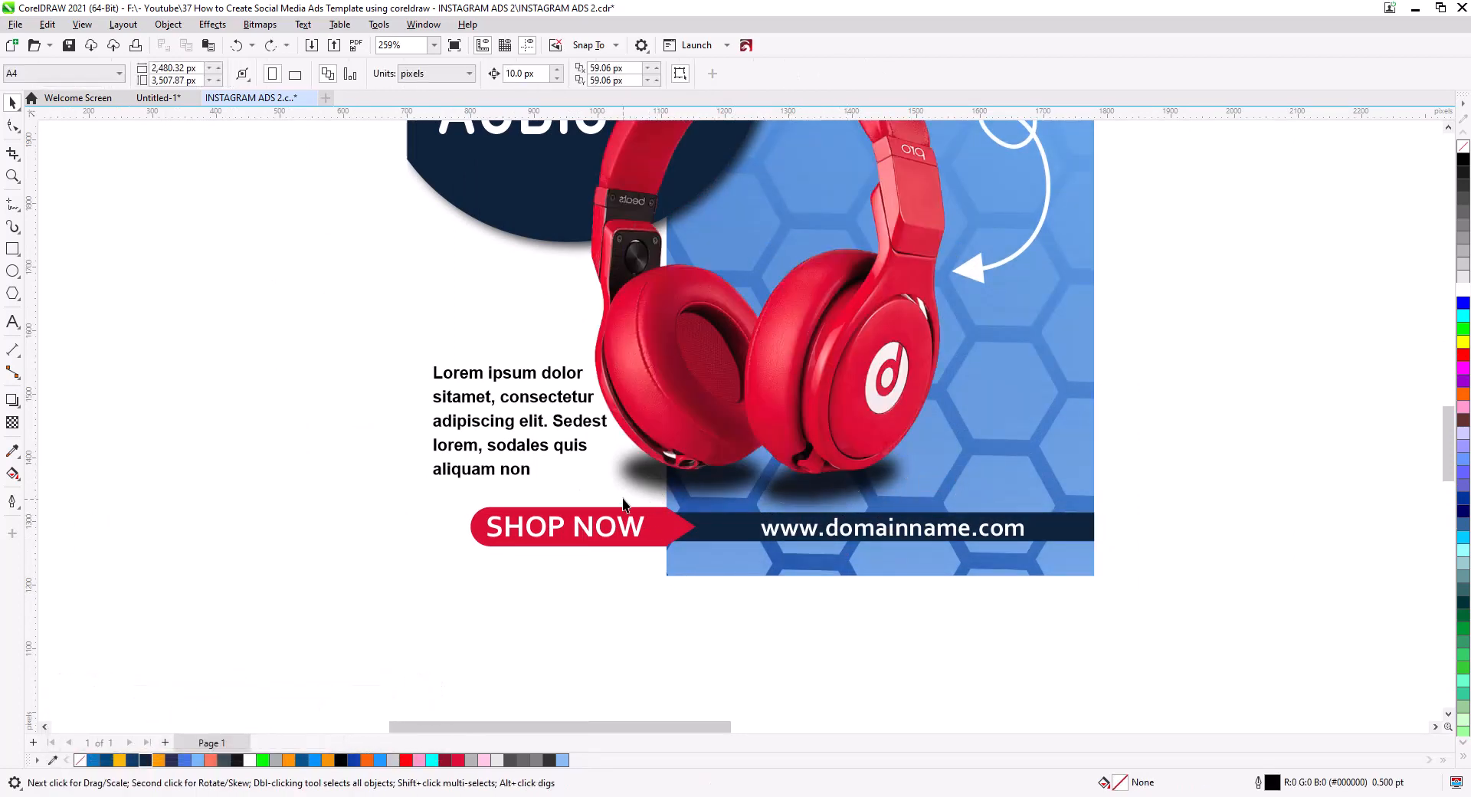
# - Replace the left ear cup's shadow with a duplicate of the tilted right one and bring the headphones to the front
pyautogui.click(644, 494)
pyautogui.click(646, 491)
pyautogui.press('Delete')
pyautogui.hotkey('ctrl', 'z')
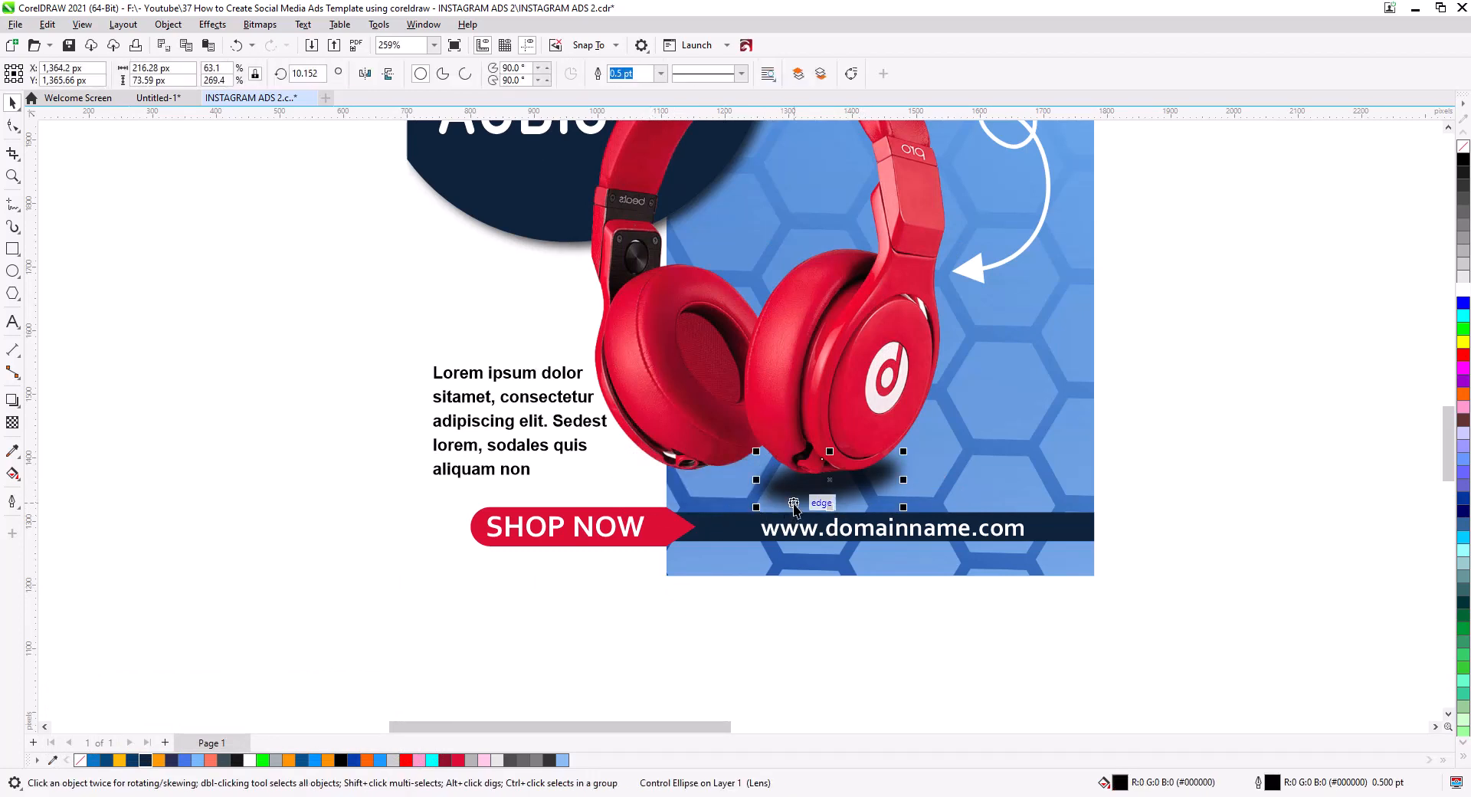
pyautogui.rightClick(670, 504)
pyautogui.click(713, 532)
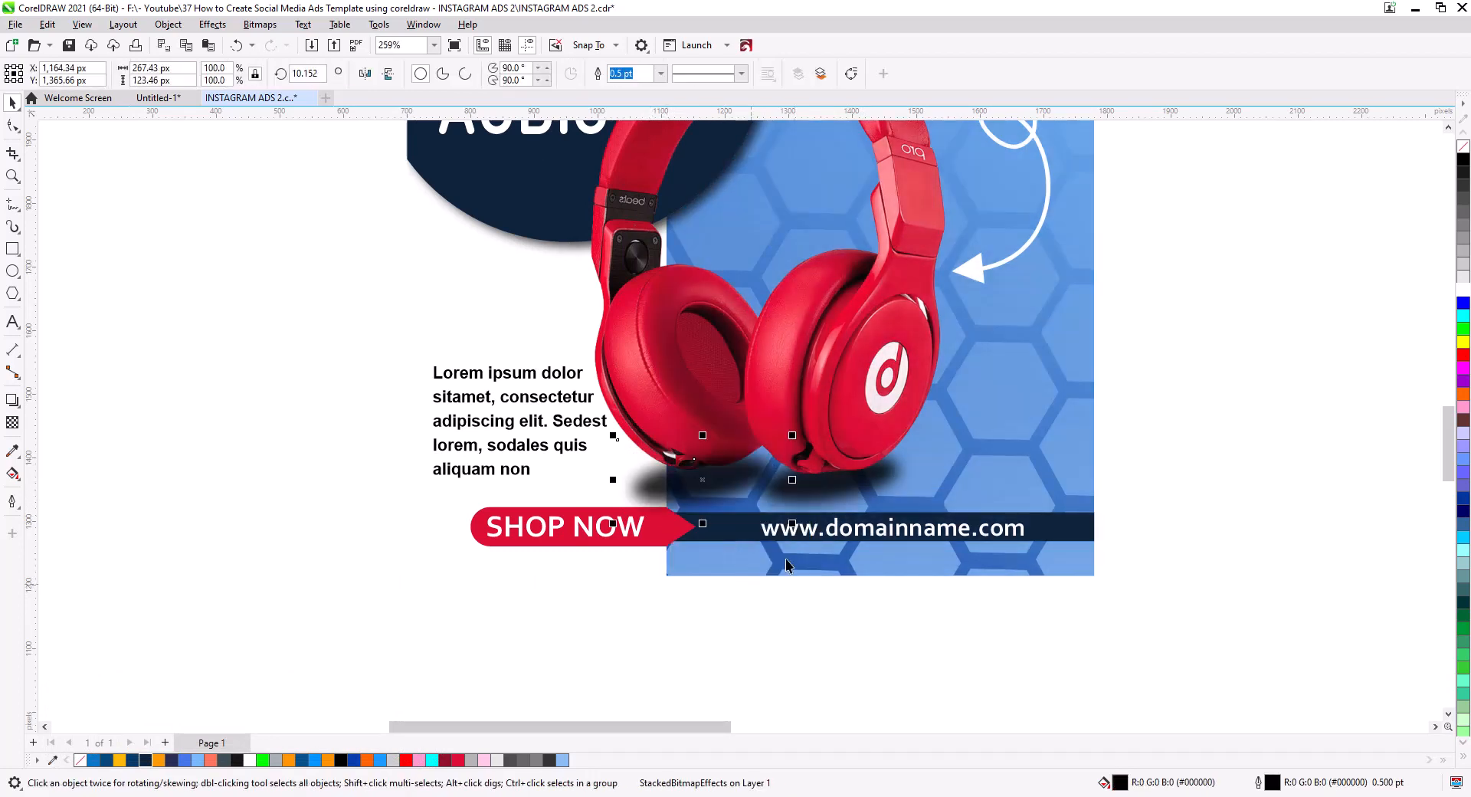
pyautogui.click(827, 400)
pyautogui.click(1145, 503)
pyautogui.scroll(-3, 832, 483)
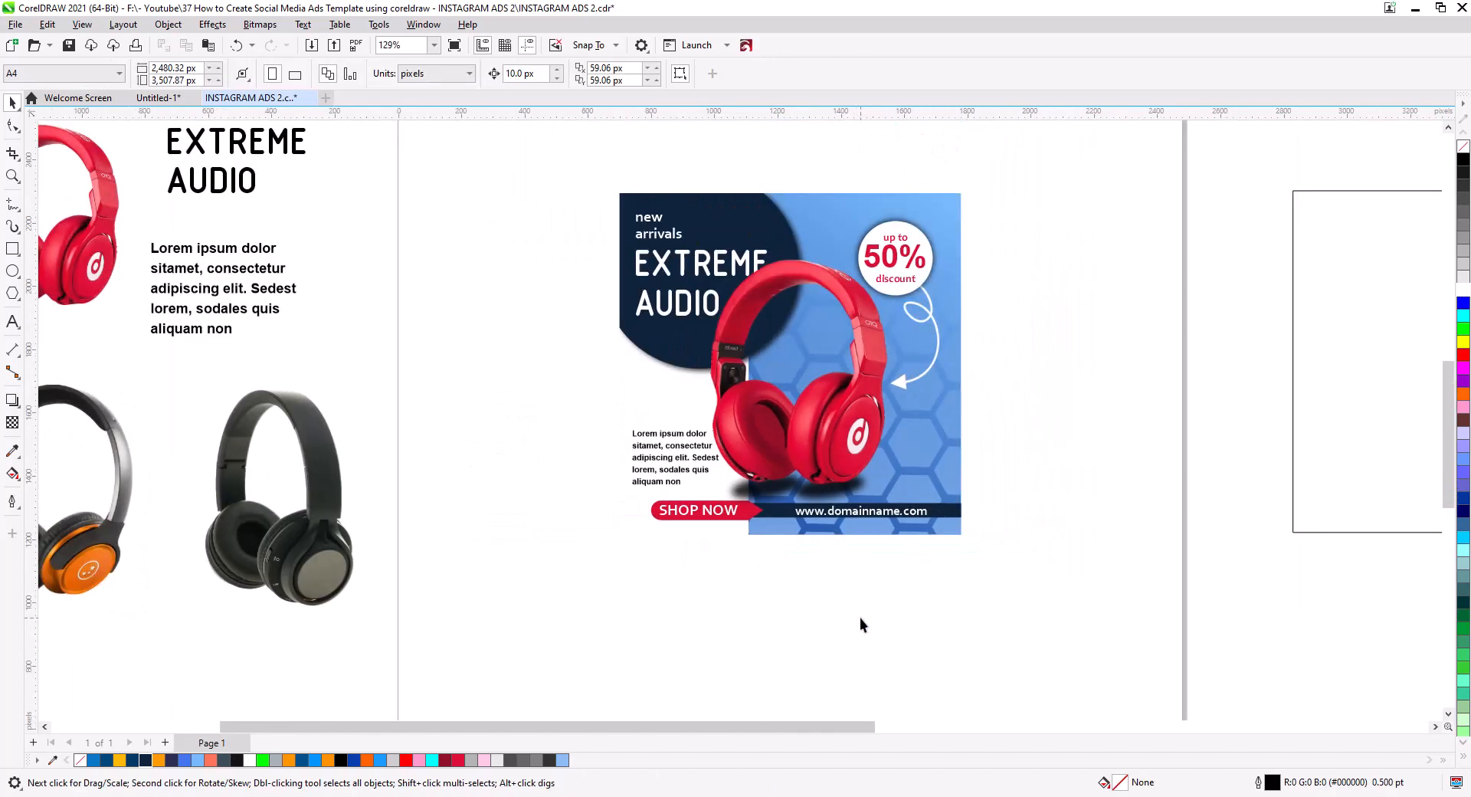
# - Select the two ear cup shadows together and break them apart
pyautogui.scroll(4, 840, 513)
pyautogui.click(820, 491)
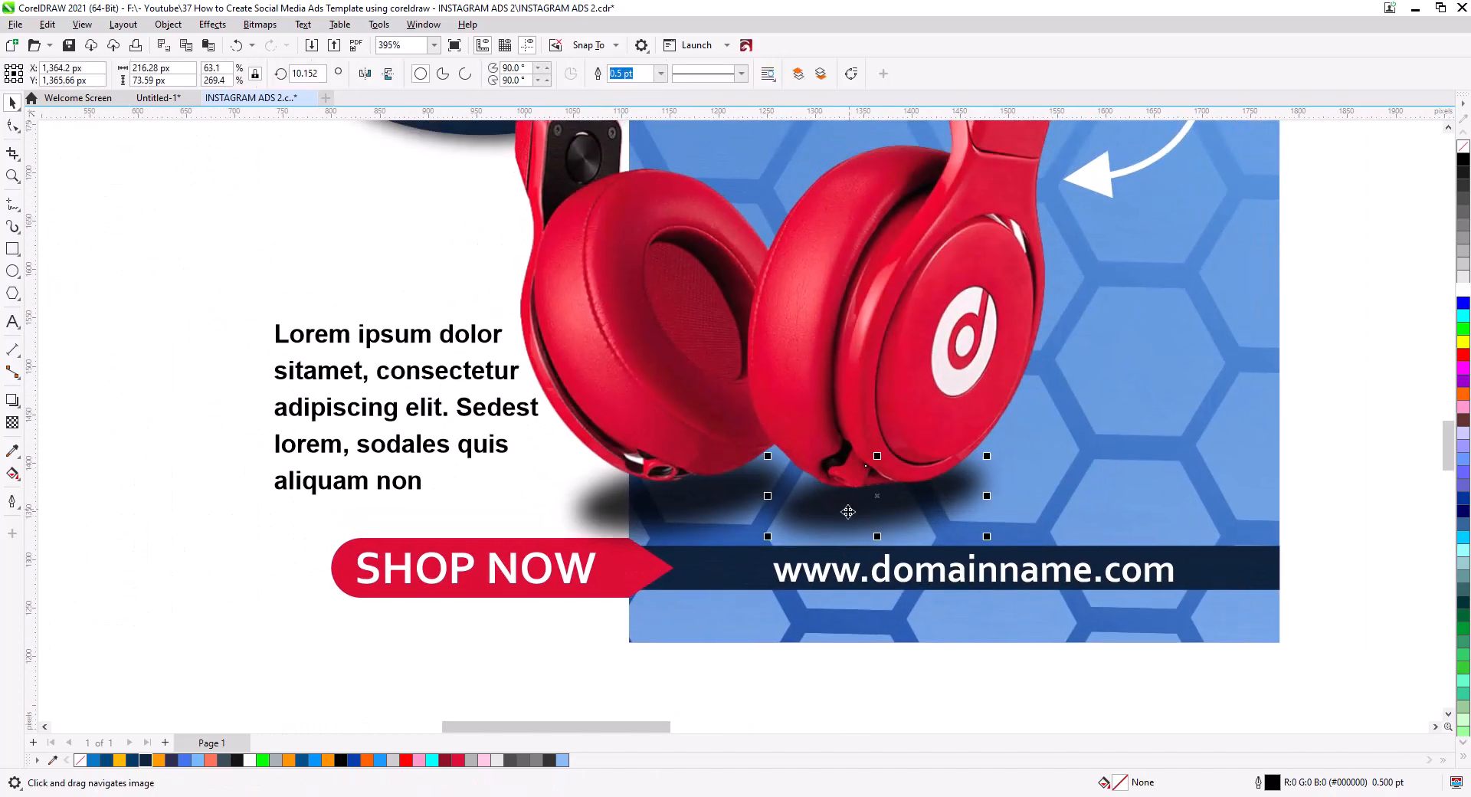
pyautogui.keyDown('shift'); pyautogui.click(757, 512); pyautogui.keyUp('shift')
pyautogui.click(772, 727)
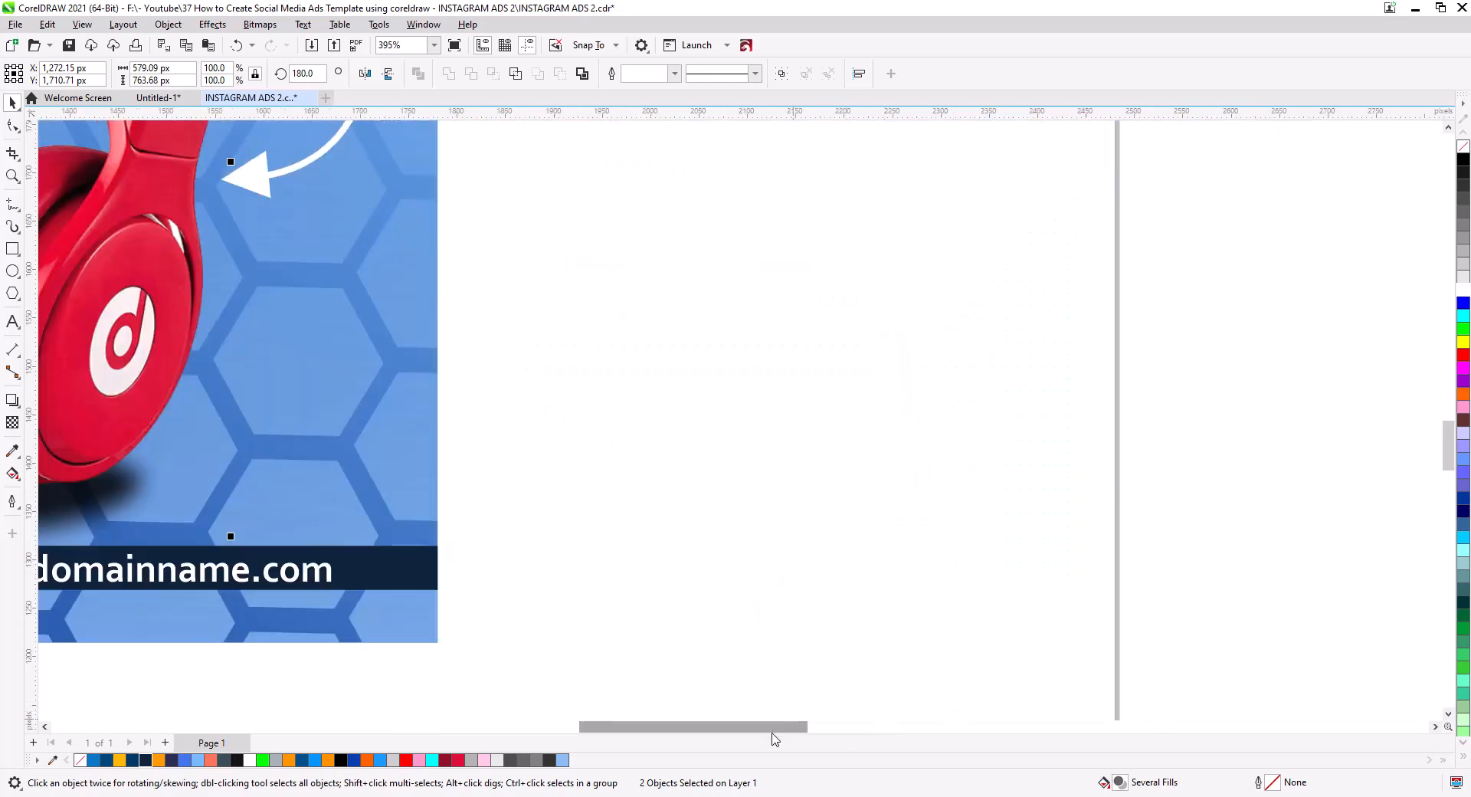
pyautogui.click(539, 728)
pyautogui.click(792, 678)
pyautogui.click(807, 519)
pyautogui.keyDown('shift'); pyautogui.click(617, 527); pyautogui.keyUp('shift')
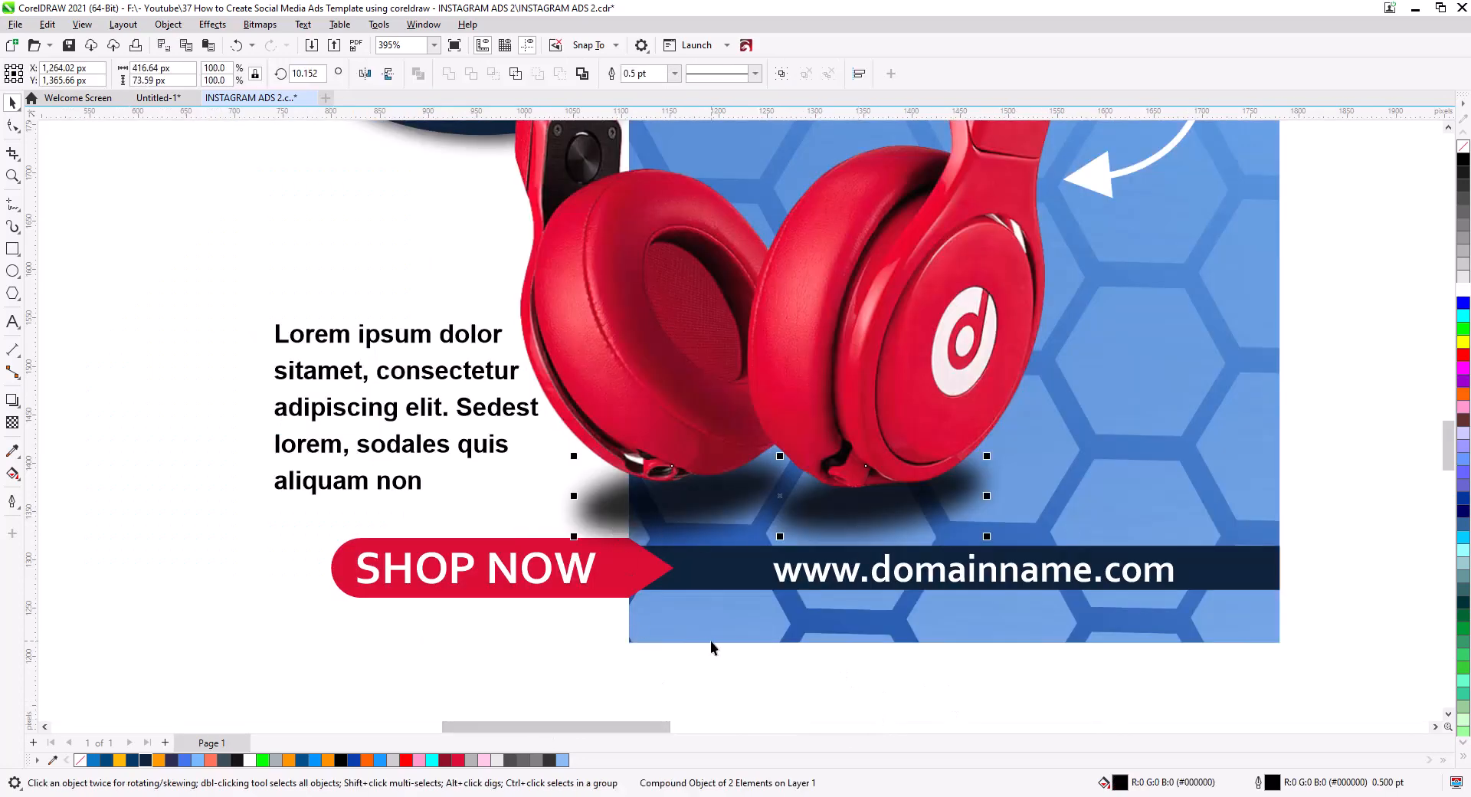
pyautogui.hotkey('ctrl', 'k')
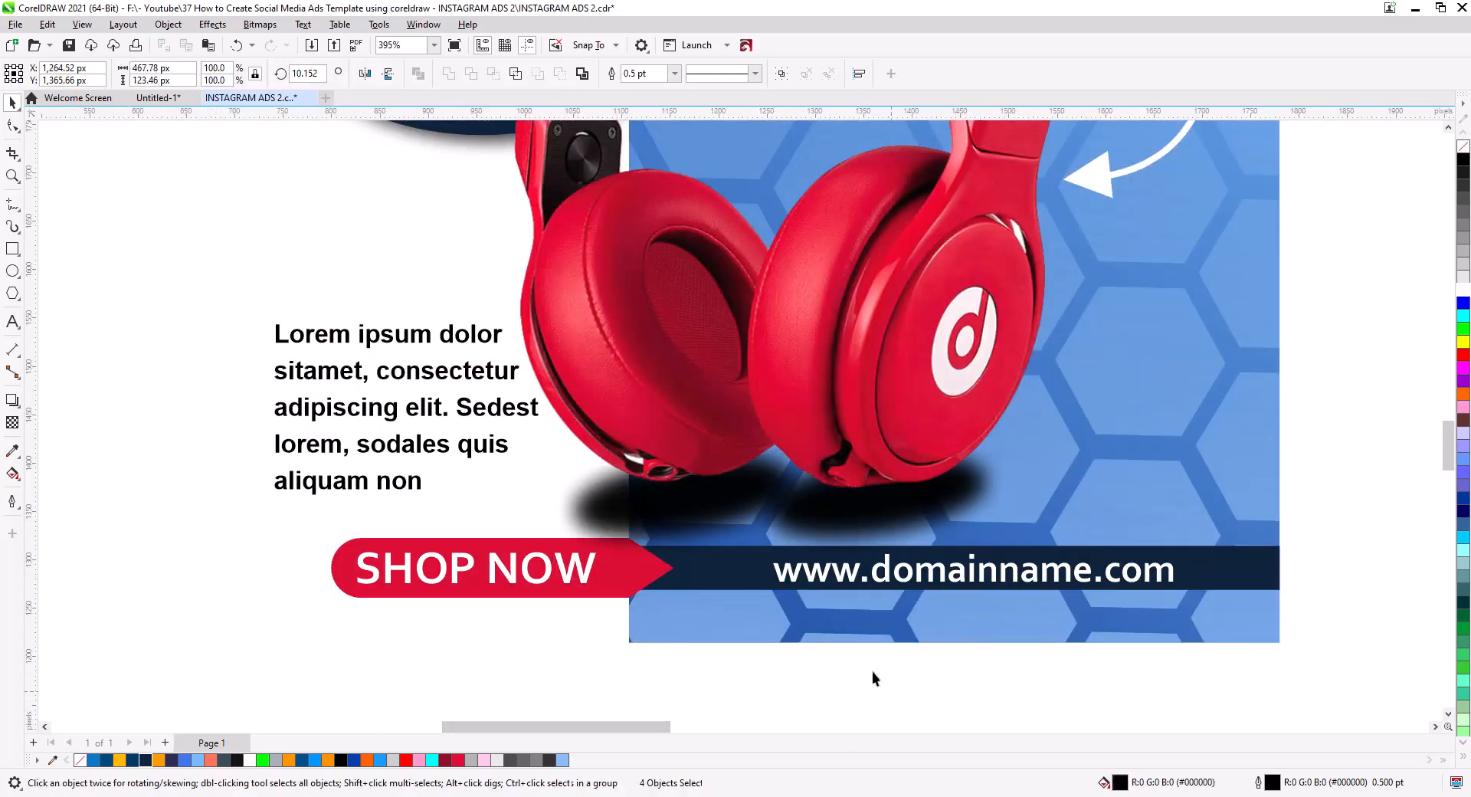
pyautogui.click(872, 671)
# - Shrink the two ear cup shadows slightly beneath the cups and save the document
pyautogui.click(884, 524)
pyautogui.moveTo(987, 541); pyautogui.dragTo(944, 532)
pyautogui.moveTo(876, 494); pyautogui.dragTo(881, 481)
pyautogui.click(687, 507)
pyautogui.moveTo(793, 537); pyautogui.dragTo(748, 502)
pyautogui.press('Escape')
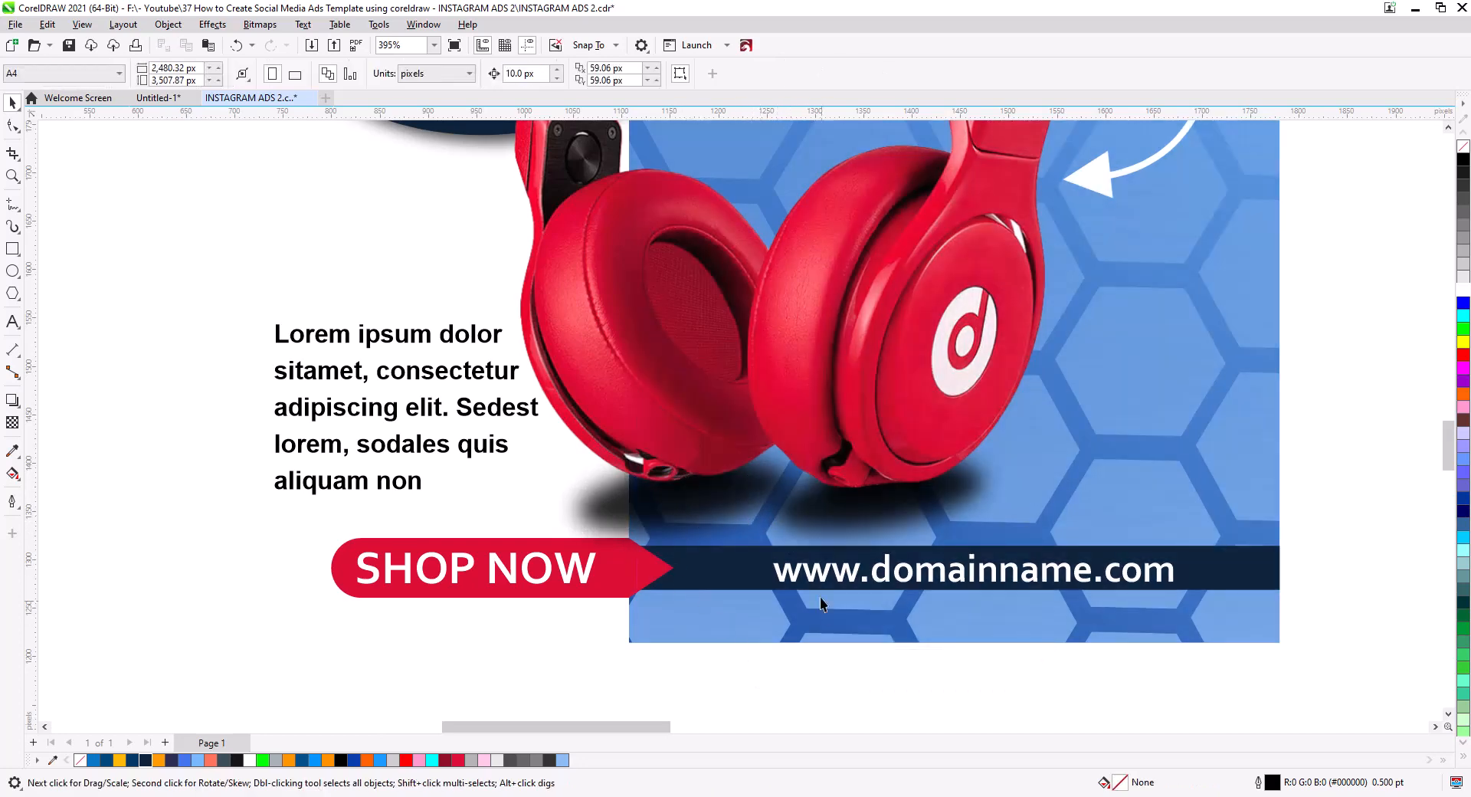
pyautogui.scroll(-4, 821, 599)
pyautogui.moveTo(836, 611); pyautogui.dragTo(775, 663)
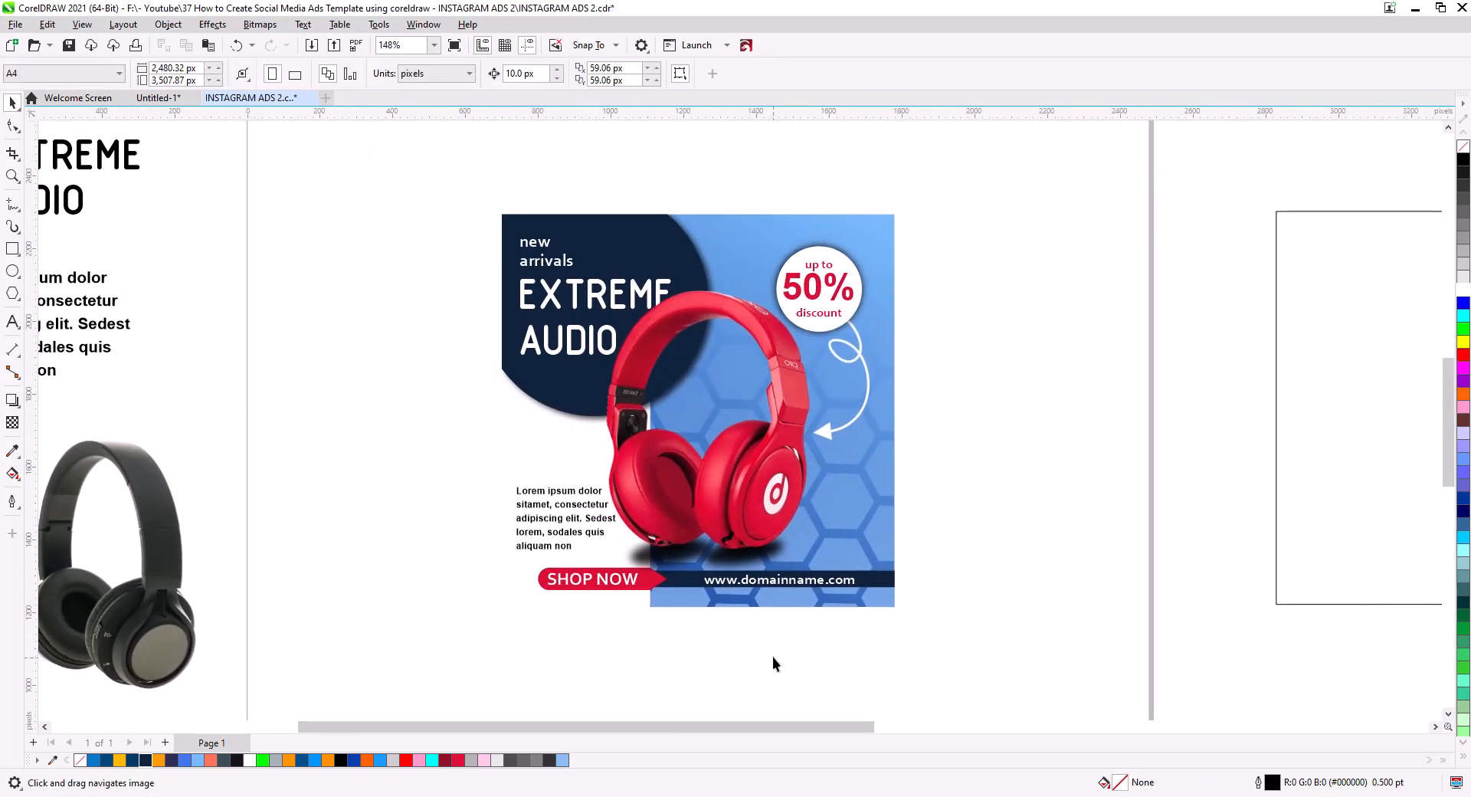
pyautogui.scroll(1, 775, 662)
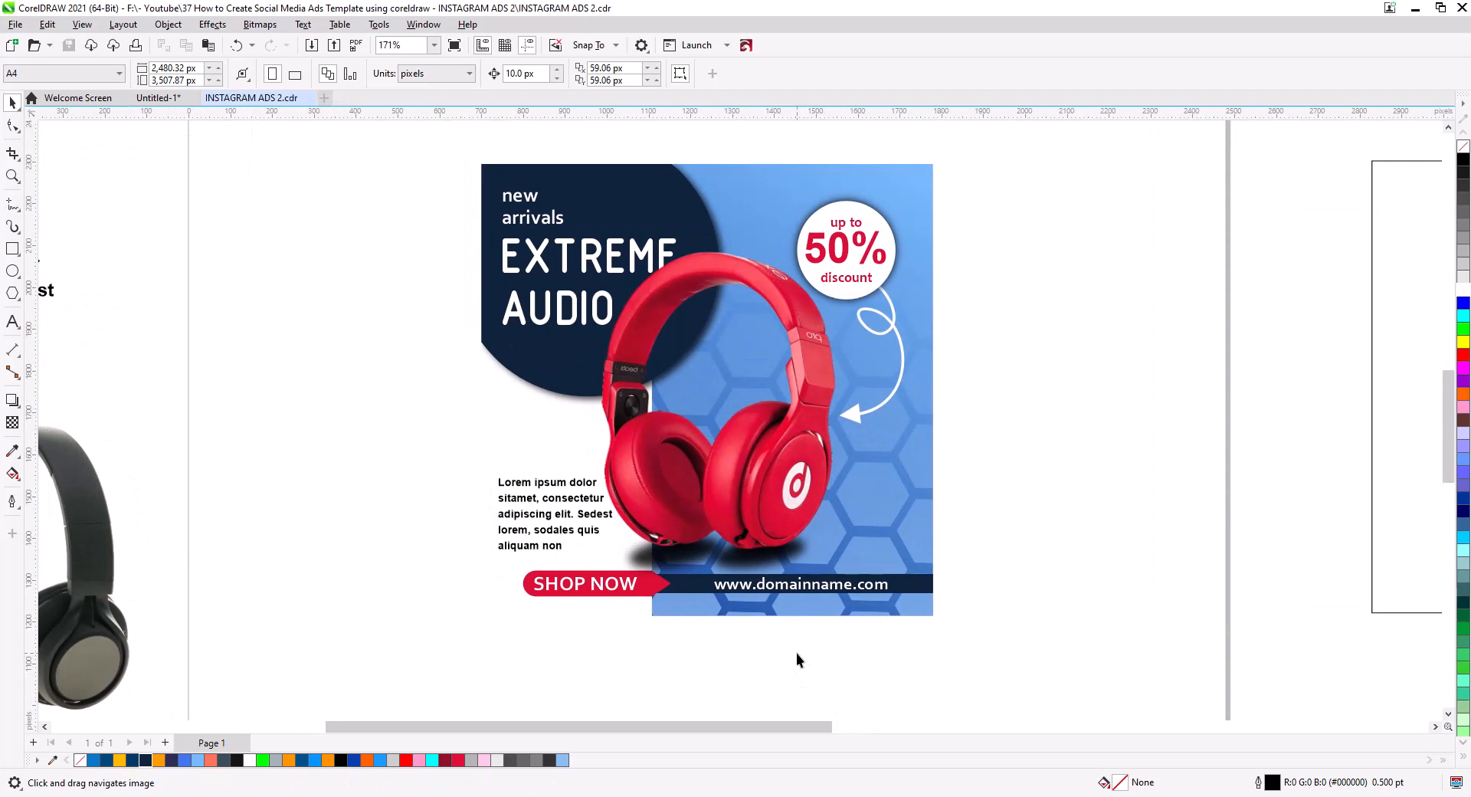
# - Inside the blue background's PowerClip, rotate the hexagon pattern to about 17° and shift it about 29 px right and 12 px up
pyautogui.click(907, 469)
pyautogui.click(69, 142)
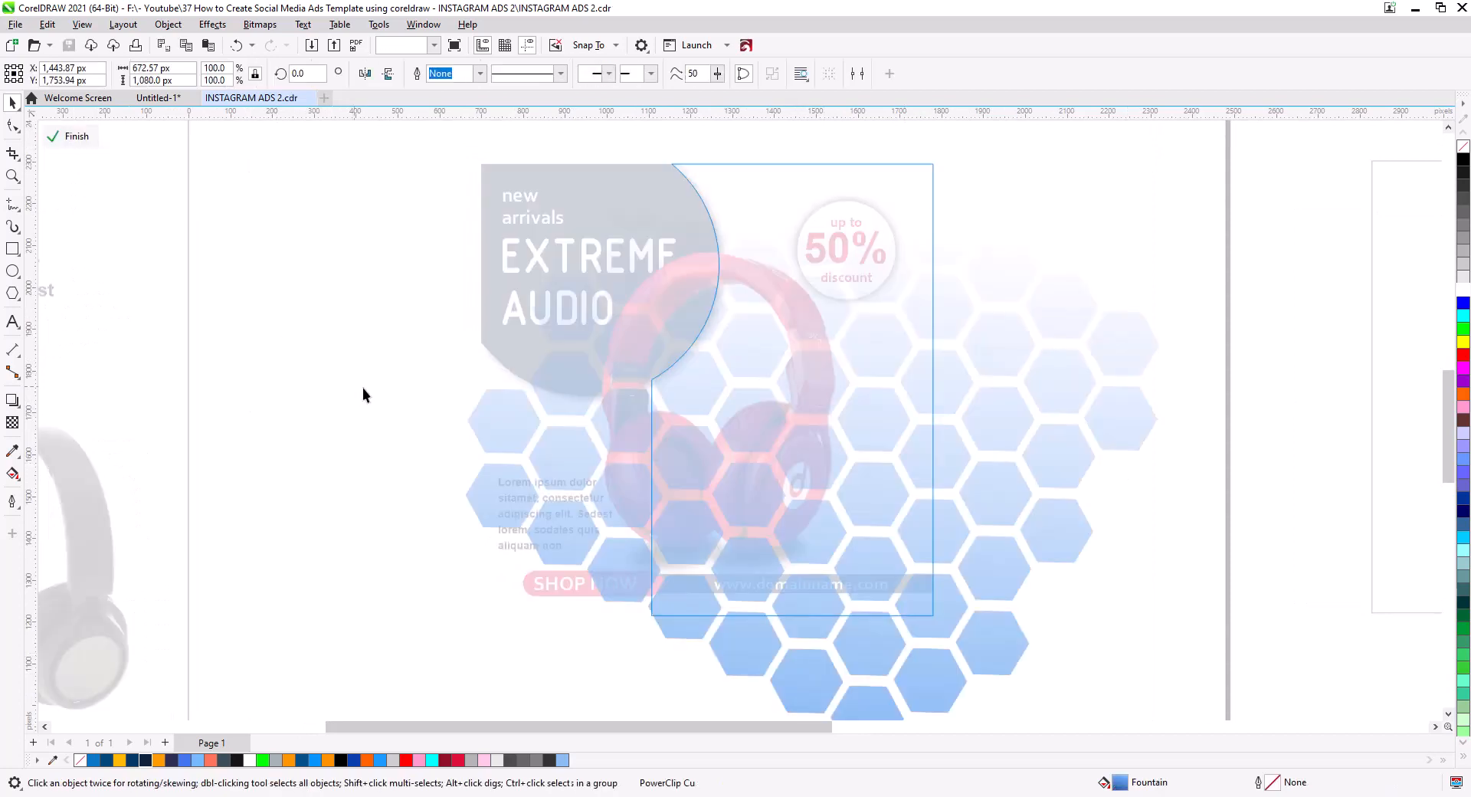
pyautogui.click(1005, 513)
pyautogui.click(1005, 513)
pyautogui.scroll(-3, 1015, 451)
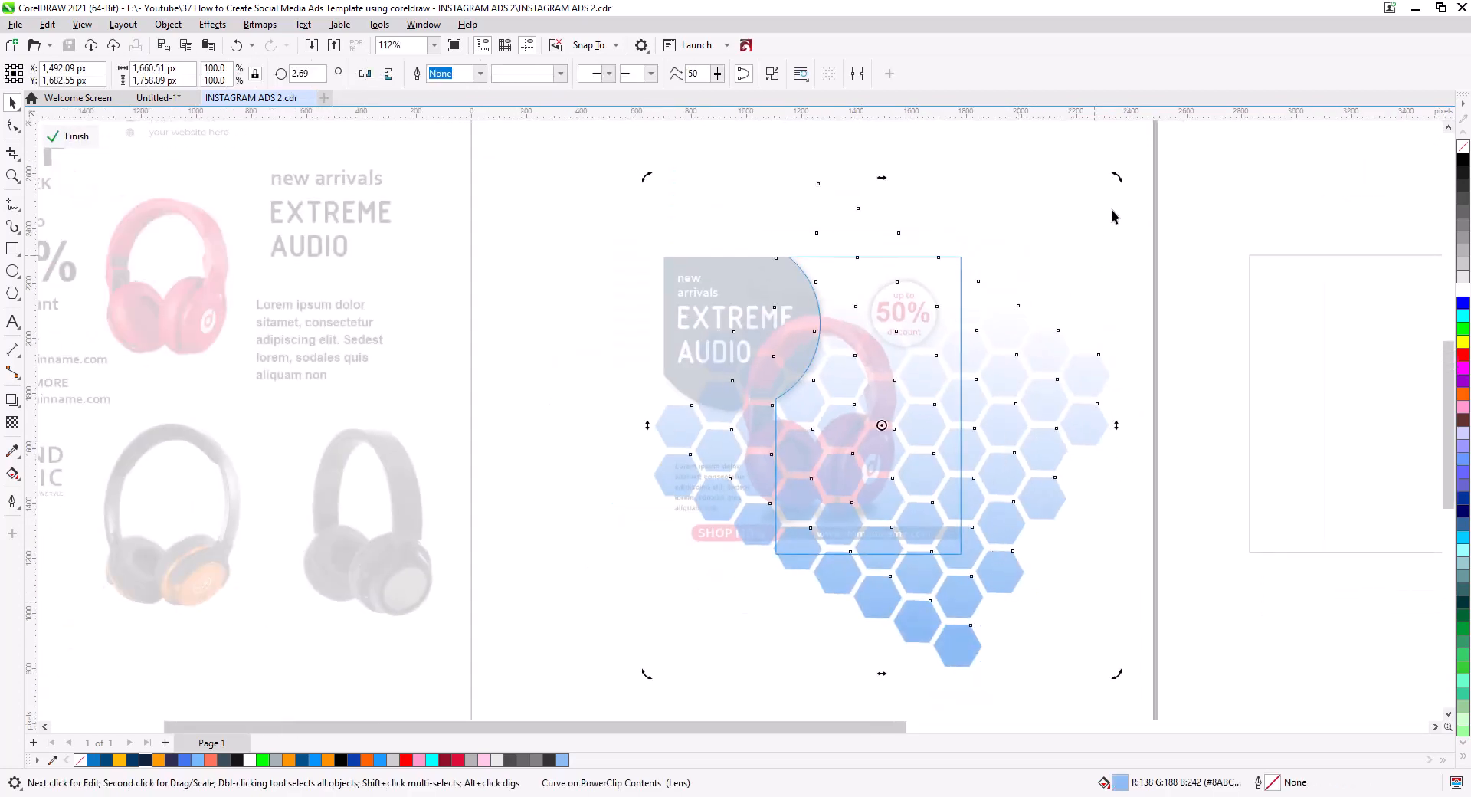
pyautogui.moveTo(1117, 178); pyautogui.dragTo(1028, 178)
pyautogui.click(982, 534)
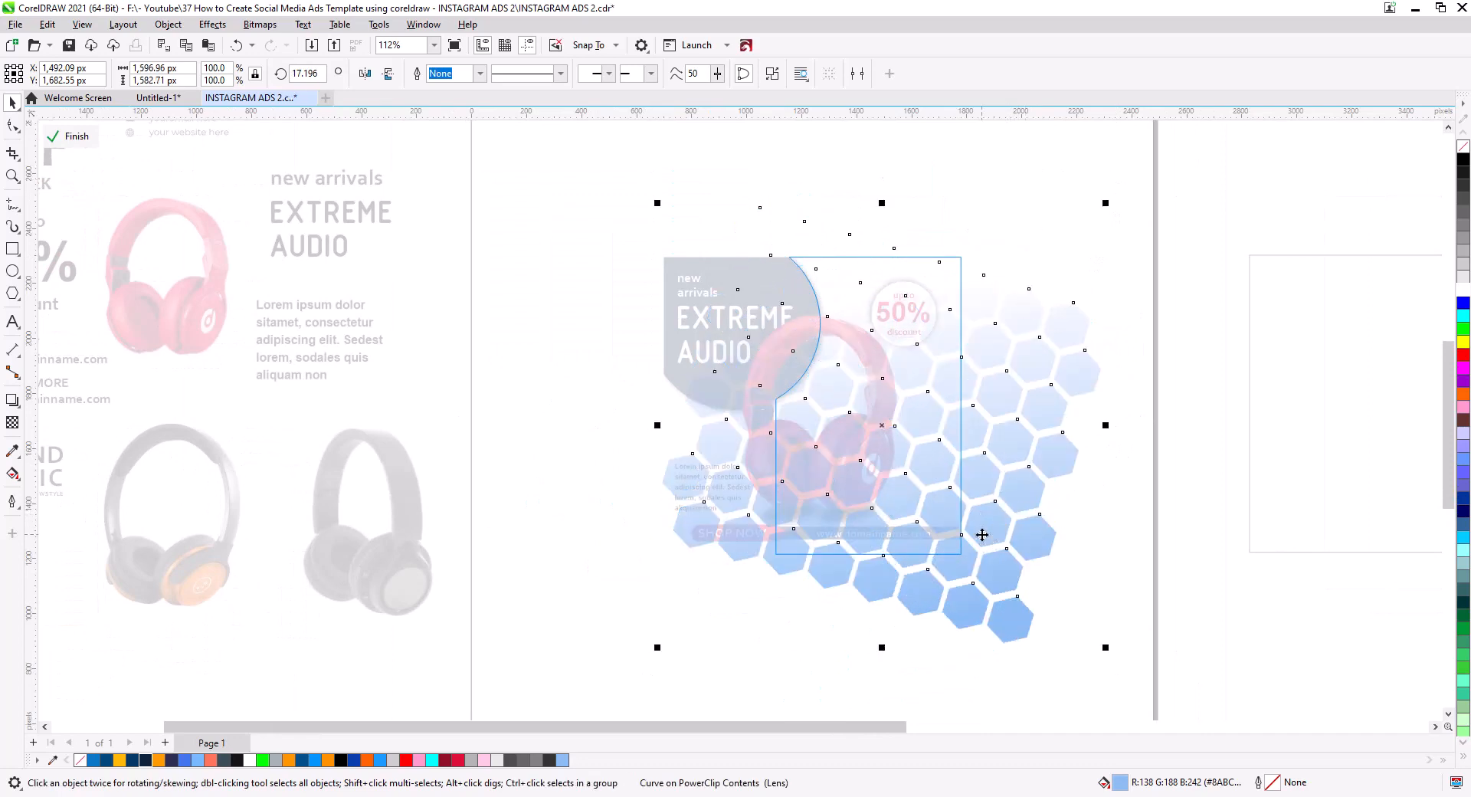
pyautogui.moveTo(982, 535); pyautogui.dragTo(992, 532)
pyautogui.click(83, 132)
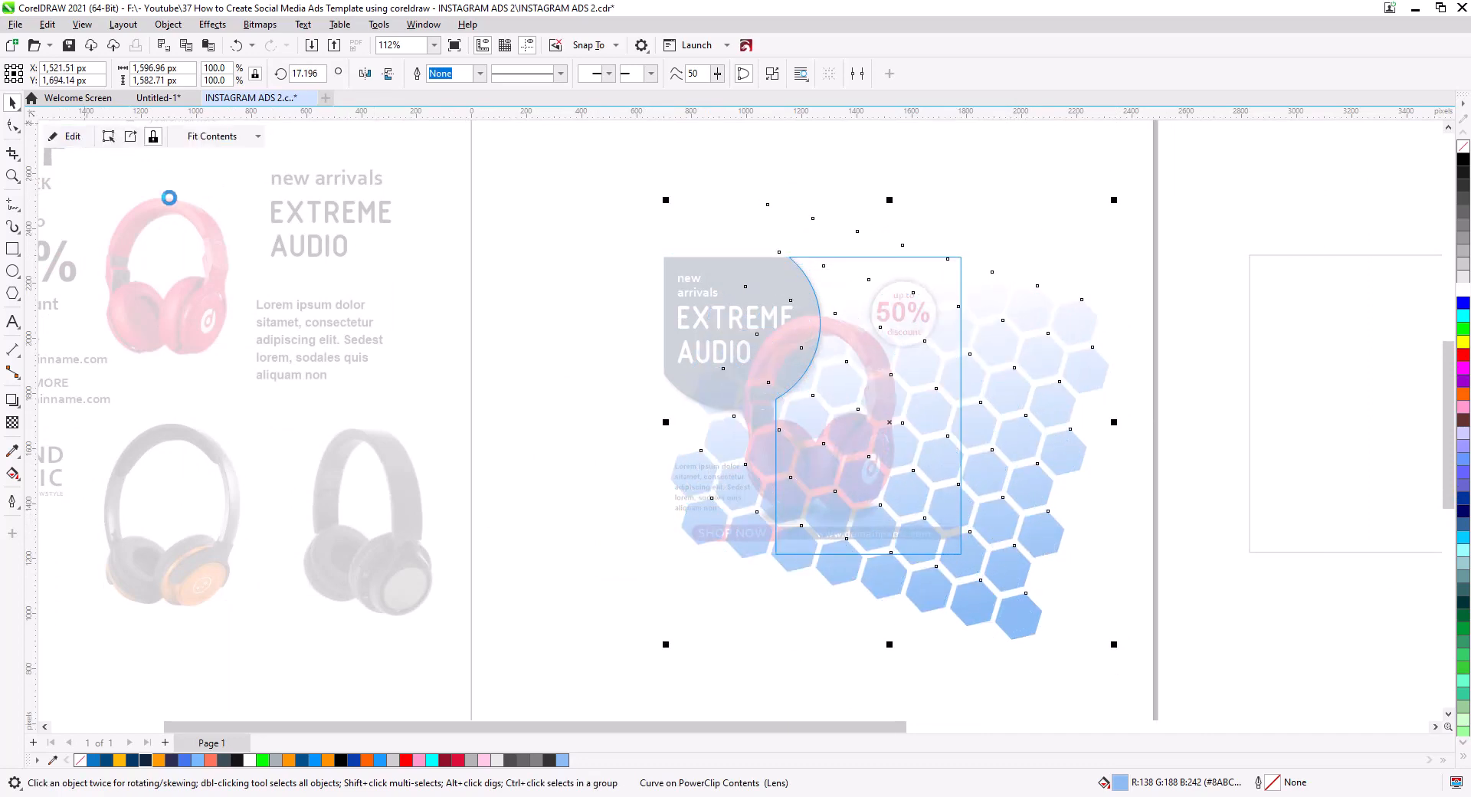
# - Move the whole finished ad off the page to its upper right and centre the empty 1,080 px square on the page
pyautogui.scroll(3, 881, 575)
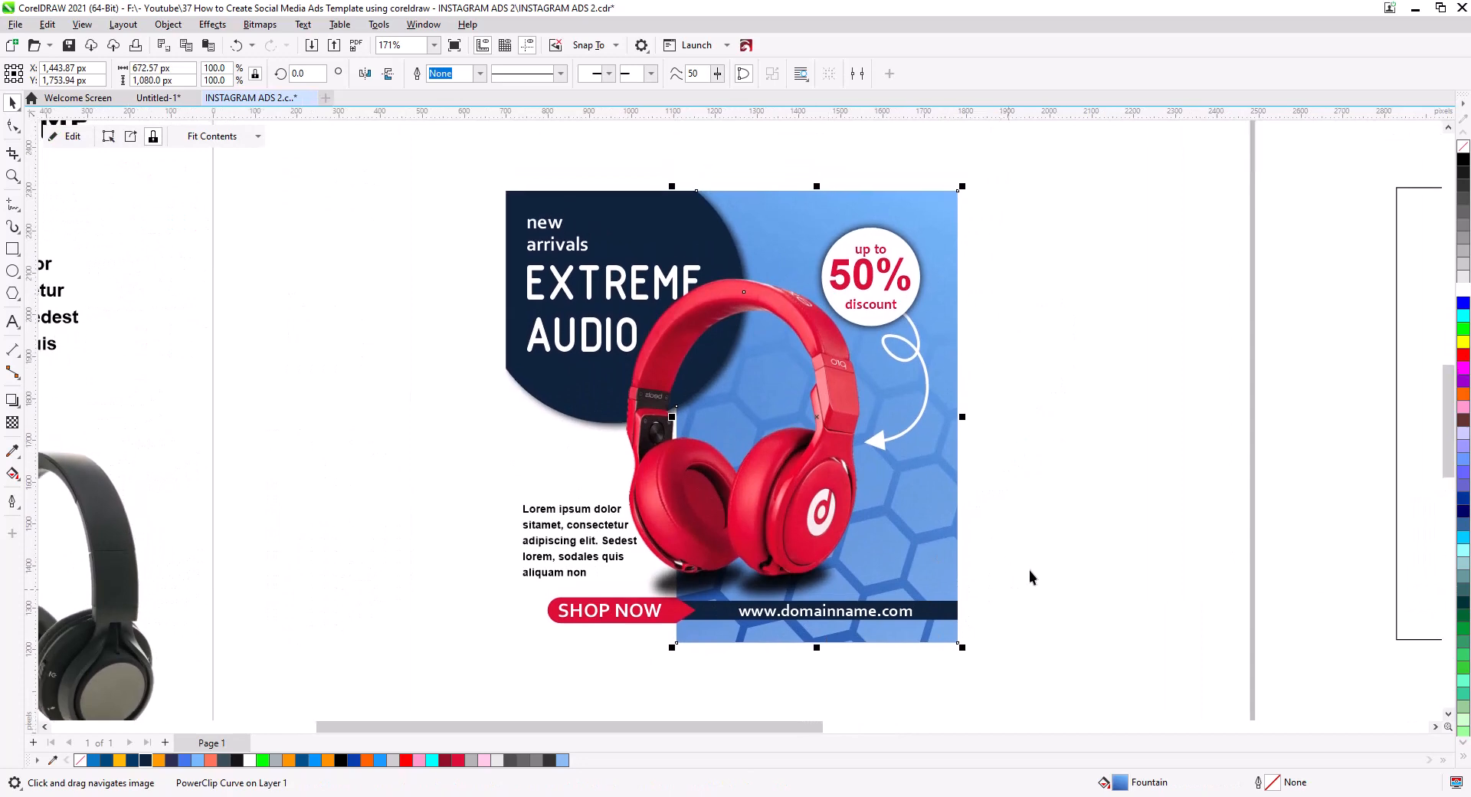
pyautogui.click(1021, 575)
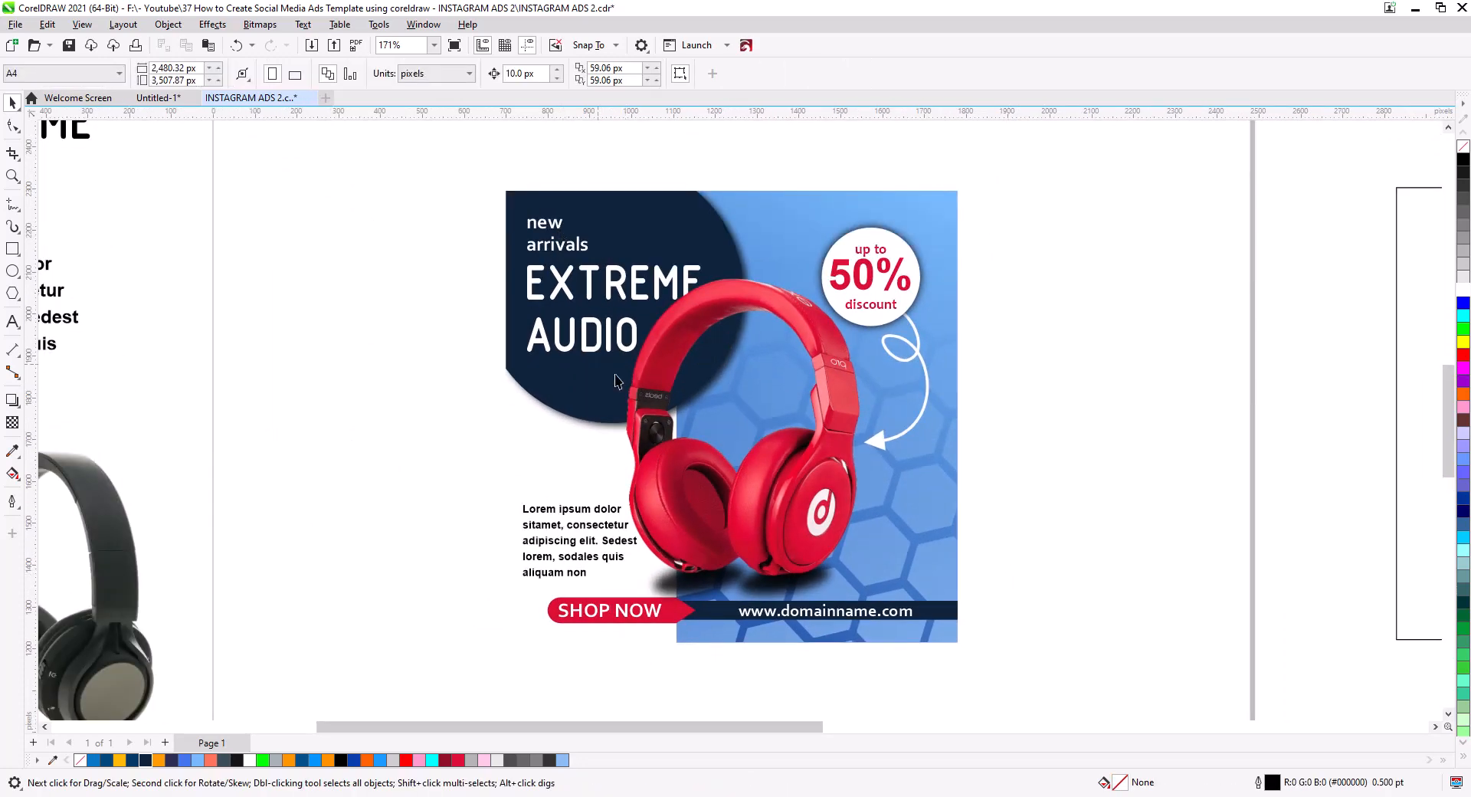
pyautogui.scroll(-4, 898, 478)
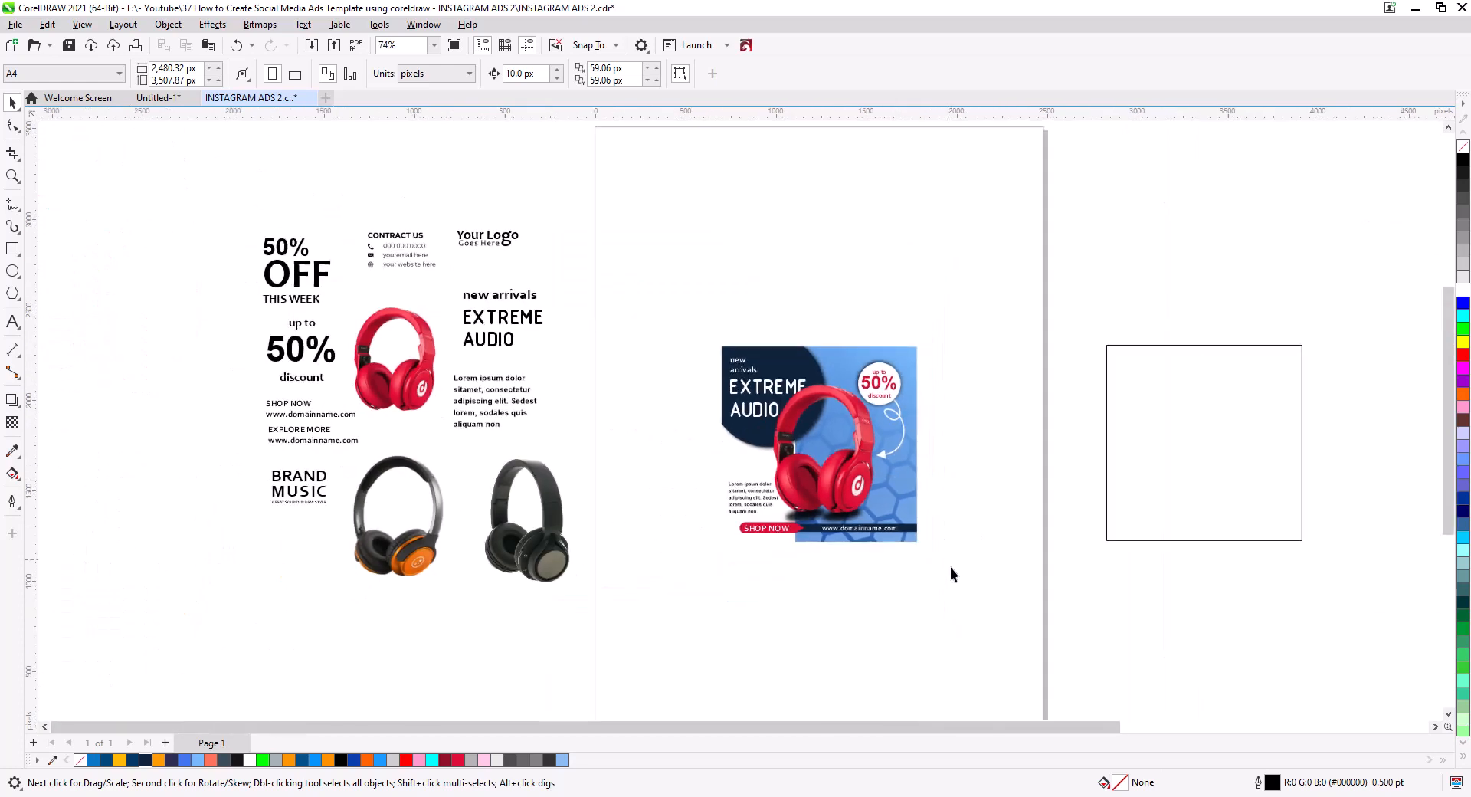
pyautogui.moveTo(950, 567); pyautogui.dragTo(708, 325)
pyautogui.moveTo(805, 390); pyautogui.dragTo(1212, 165)
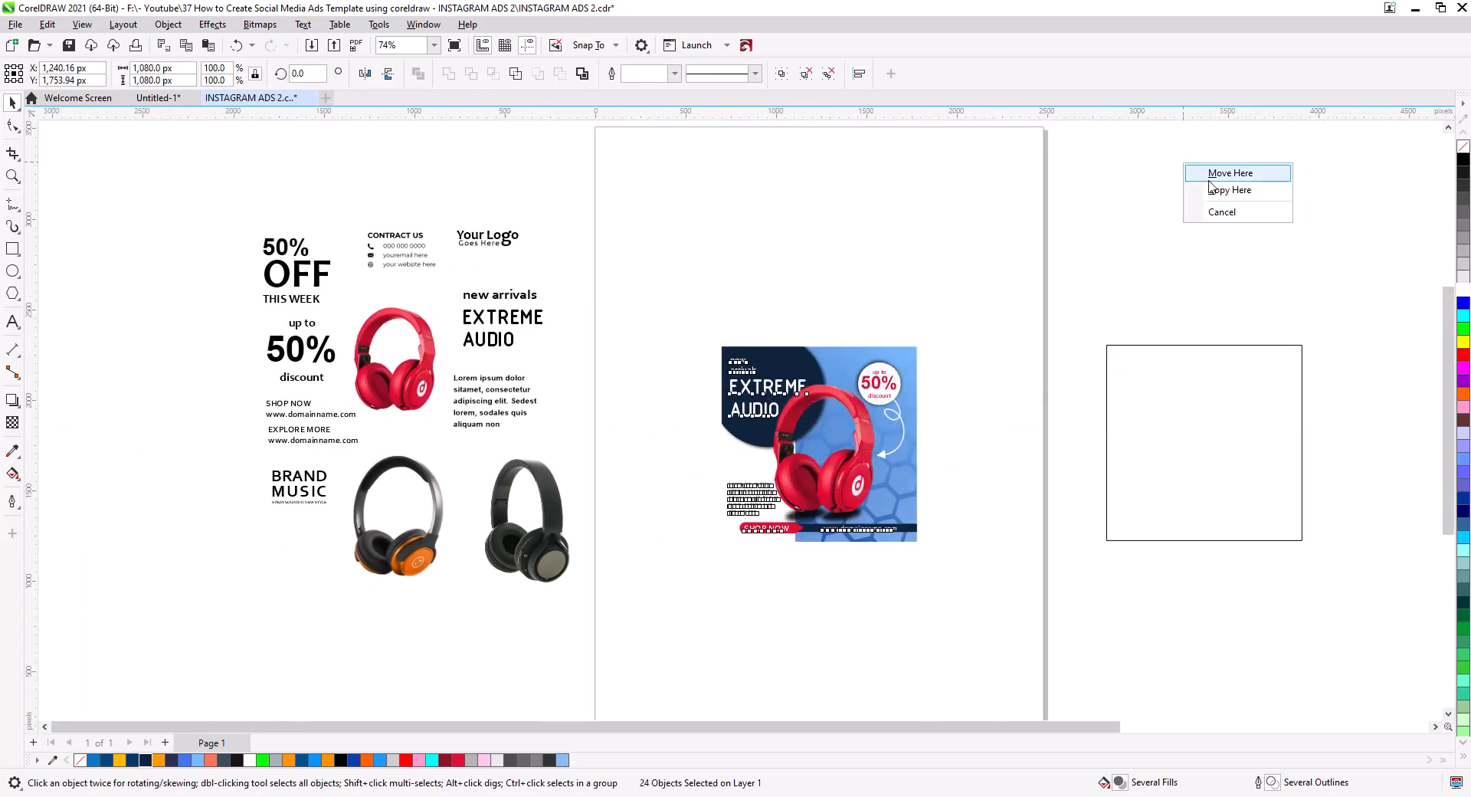
pyautogui.click(1212, 168)
pyautogui.press('p')
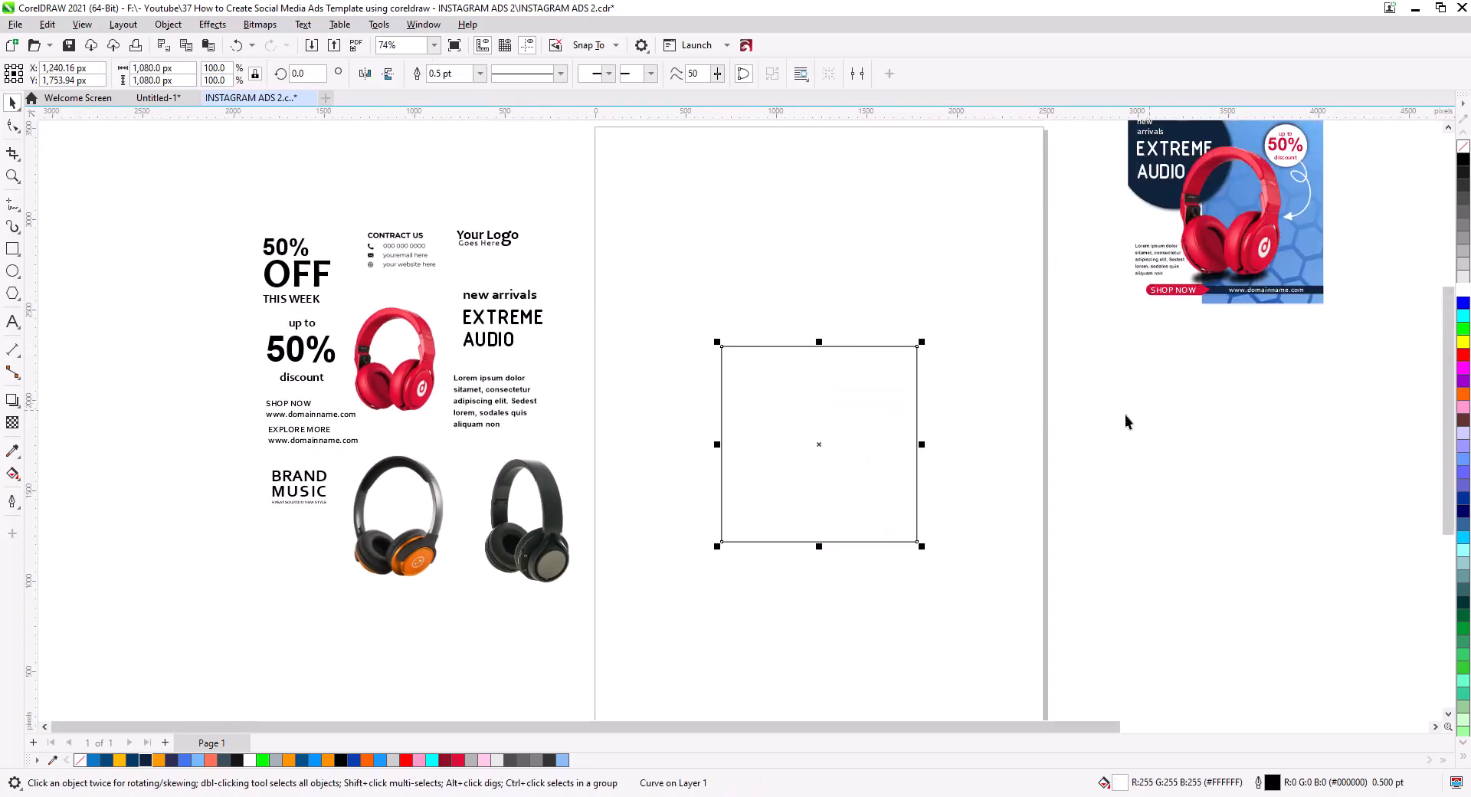
pyautogui.click(1112, 420)
pyautogui.click(843, 483)
pyautogui.scroll(3, 841, 480)
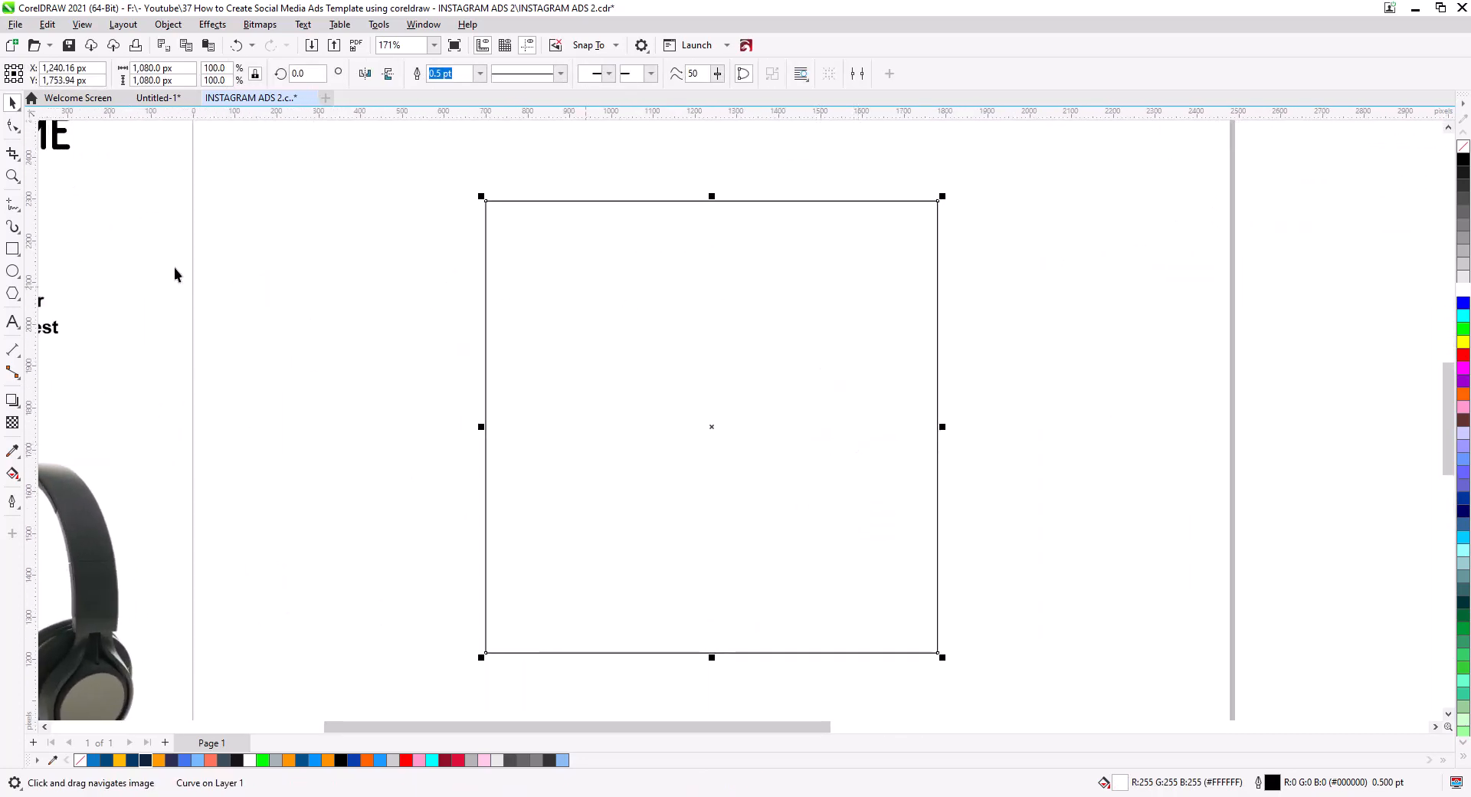
# - Draw a circle about 1,507 px across over the square's left part and duplicate it slightly up and to the right
pyautogui.scroll(-3, 536, 299)
pyautogui.click(13, 271)
pyautogui.moveTo(376, 202); pyautogui.dragTo(553, 517)
pyautogui.click(13, 102)
pyautogui.moveTo(692, 381); pyautogui.dragTo(641, 376)
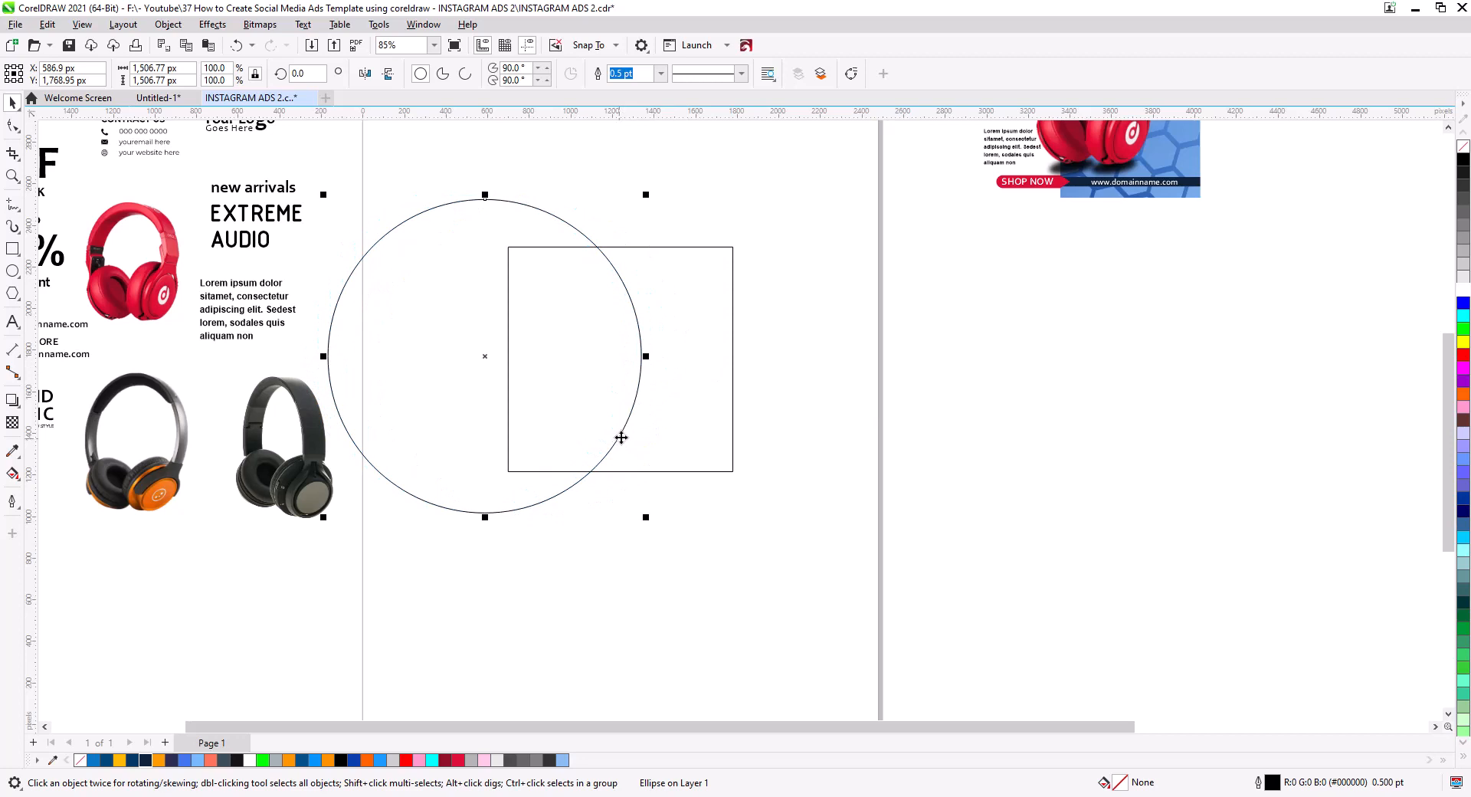
pyautogui.moveTo(621, 436); pyautogui.dragTo(636, 430)
pyautogui.click(675, 456)
pyautogui.click(804, 469)
# - Use Smart Fill to create a grey shape where both circles overlap the square's left part
pyautogui.click(12, 474)
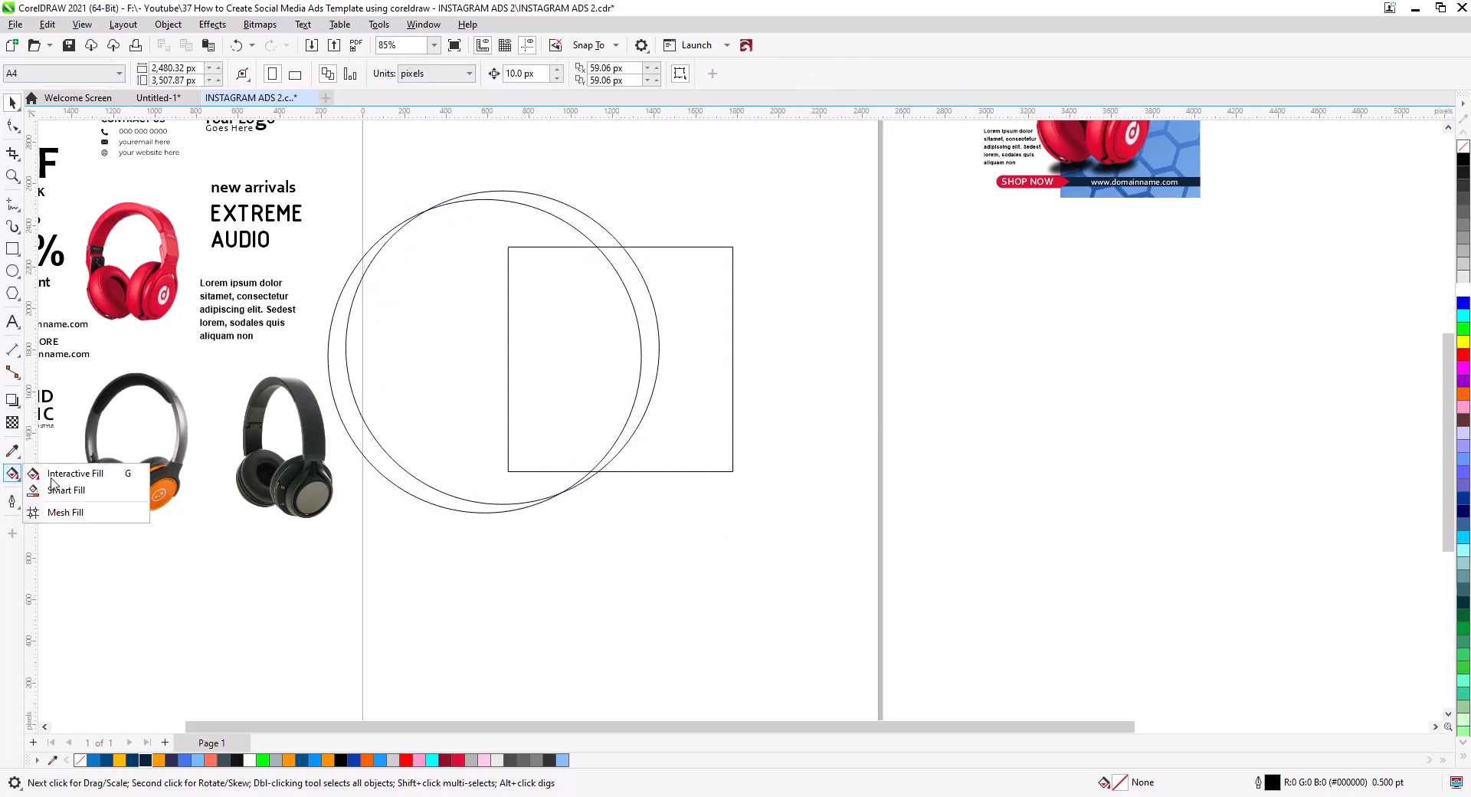
pyautogui.click(66, 490)
pyautogui.click(536, 362)
pyautogui.scroll(3, 637, 283)
pyautogui.press('space')
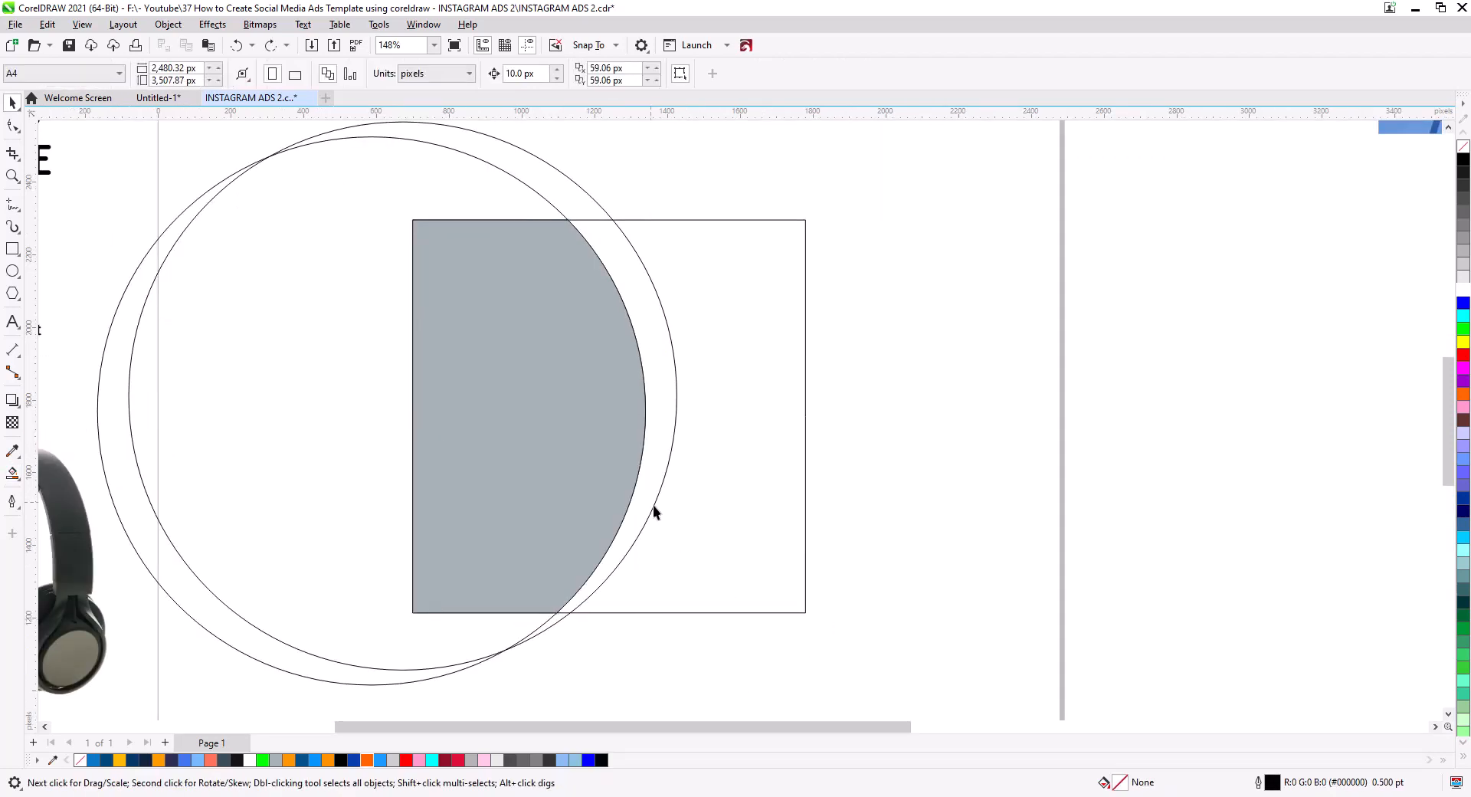
# - Move the second circle slightly left and smart-fill the crescent beside the grey shape with blue (#3083A6)
pyautogui.moveTo(654, 506); pyautogui.dragTo(638, 508)
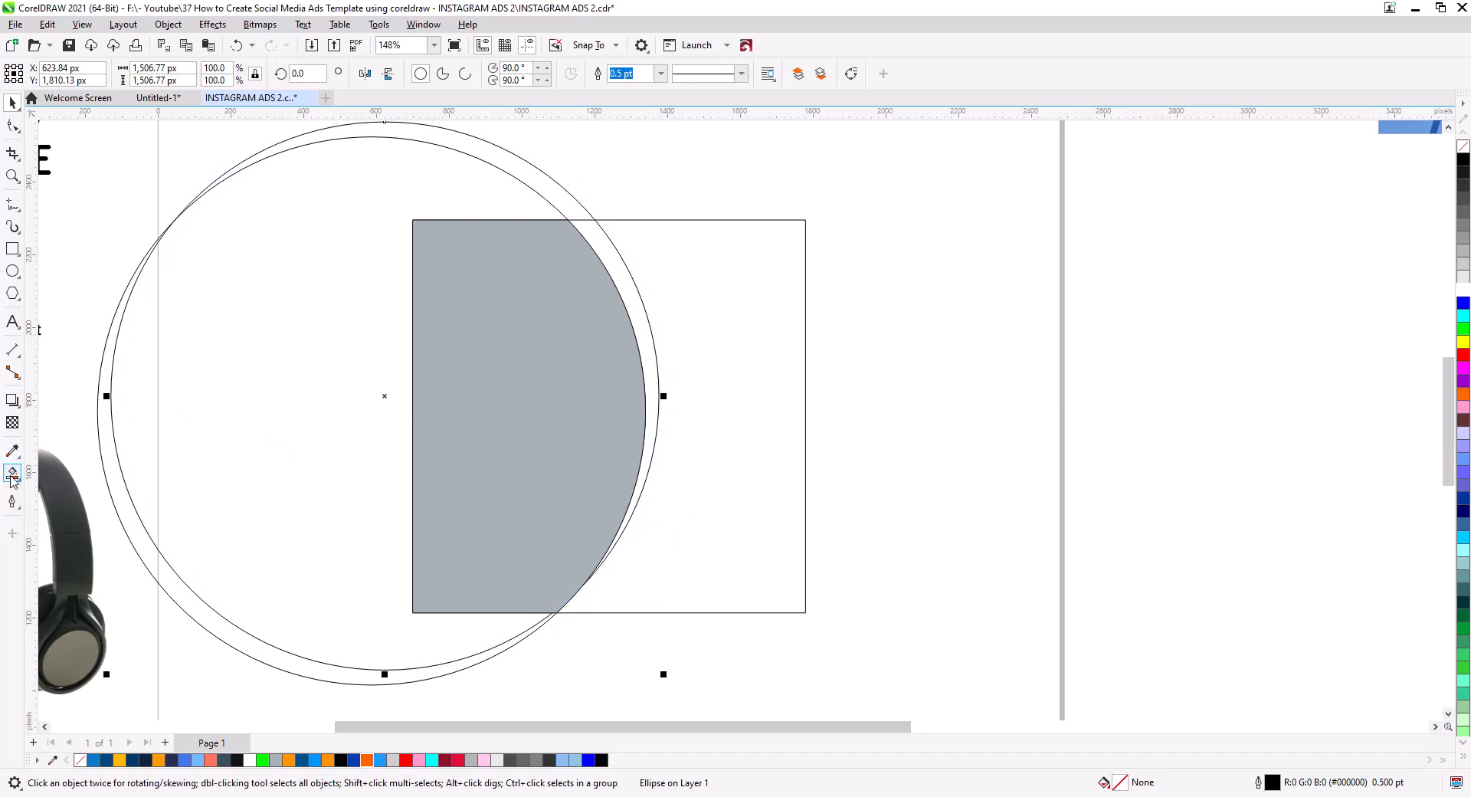
pyautogui.click(12, 481)
pyautogui.click(66, 490)
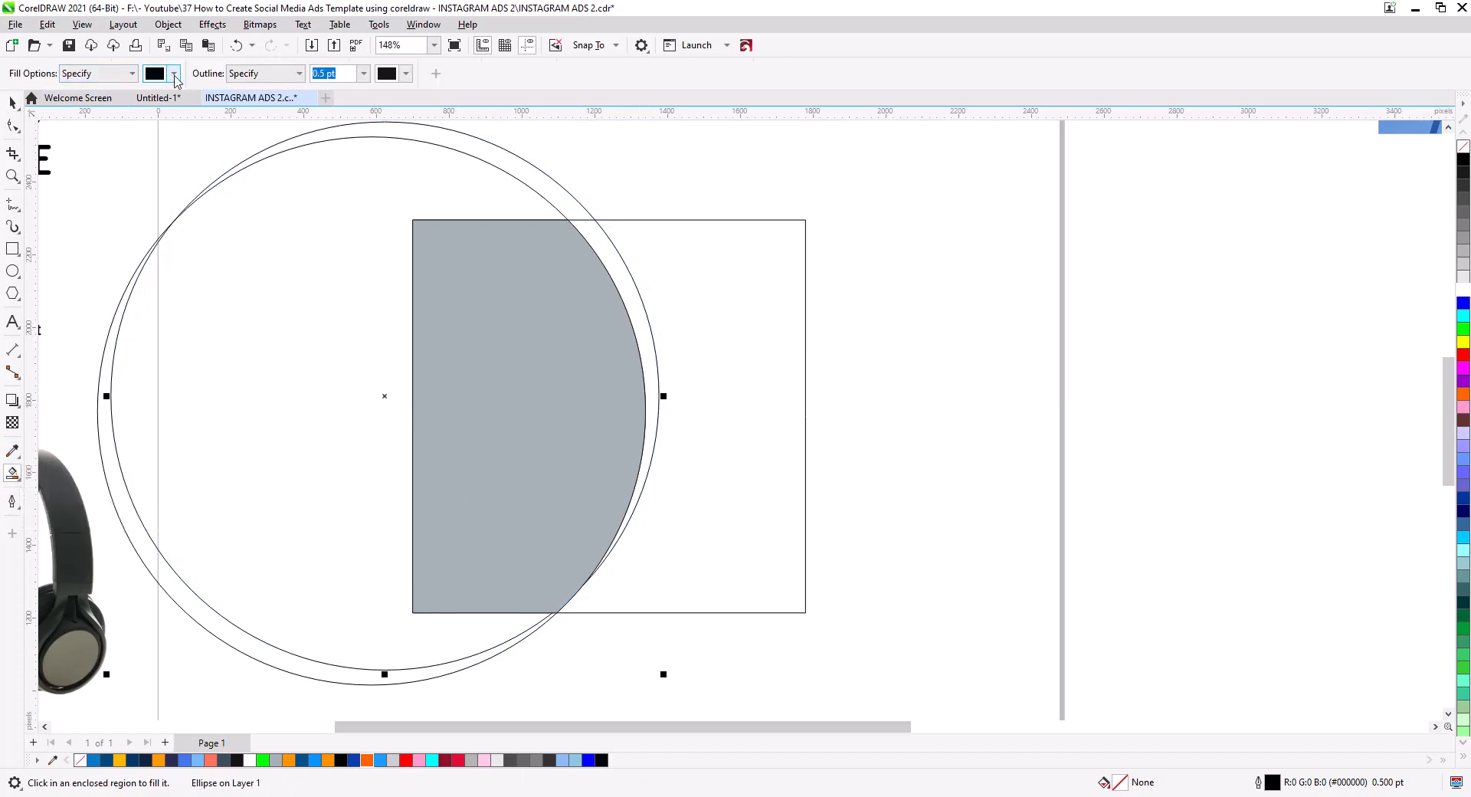
pyautogui.click(175, 74)
pyautogui.click(634, 293)
pyautogui.click(634, 294)
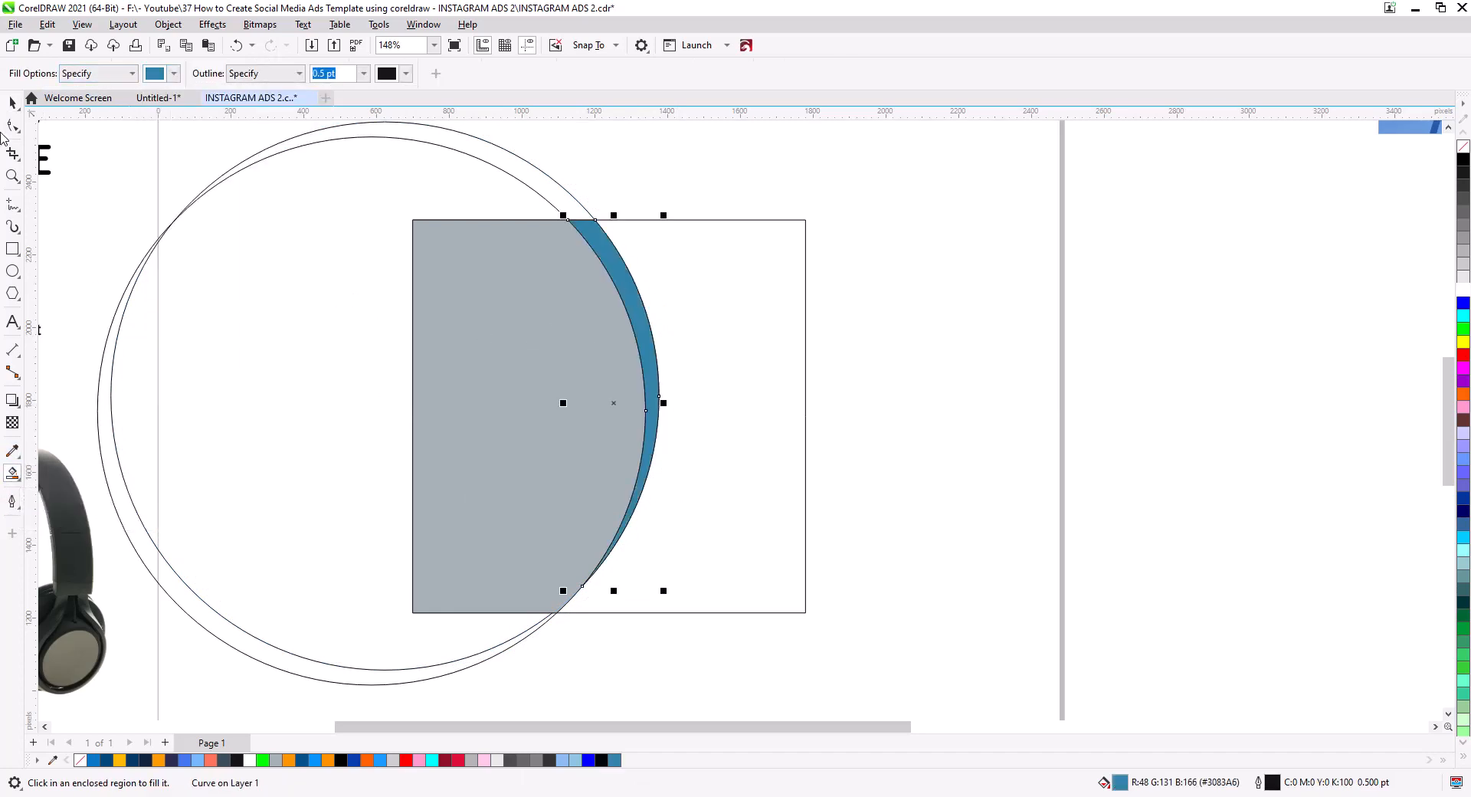
# - Move the second circle up and right so that it overlaps the square's upper-right area
pyautogui.click(13, 102)
pyautogui.moveTo(554, 193); pyautogui.dragTo(821, 176)
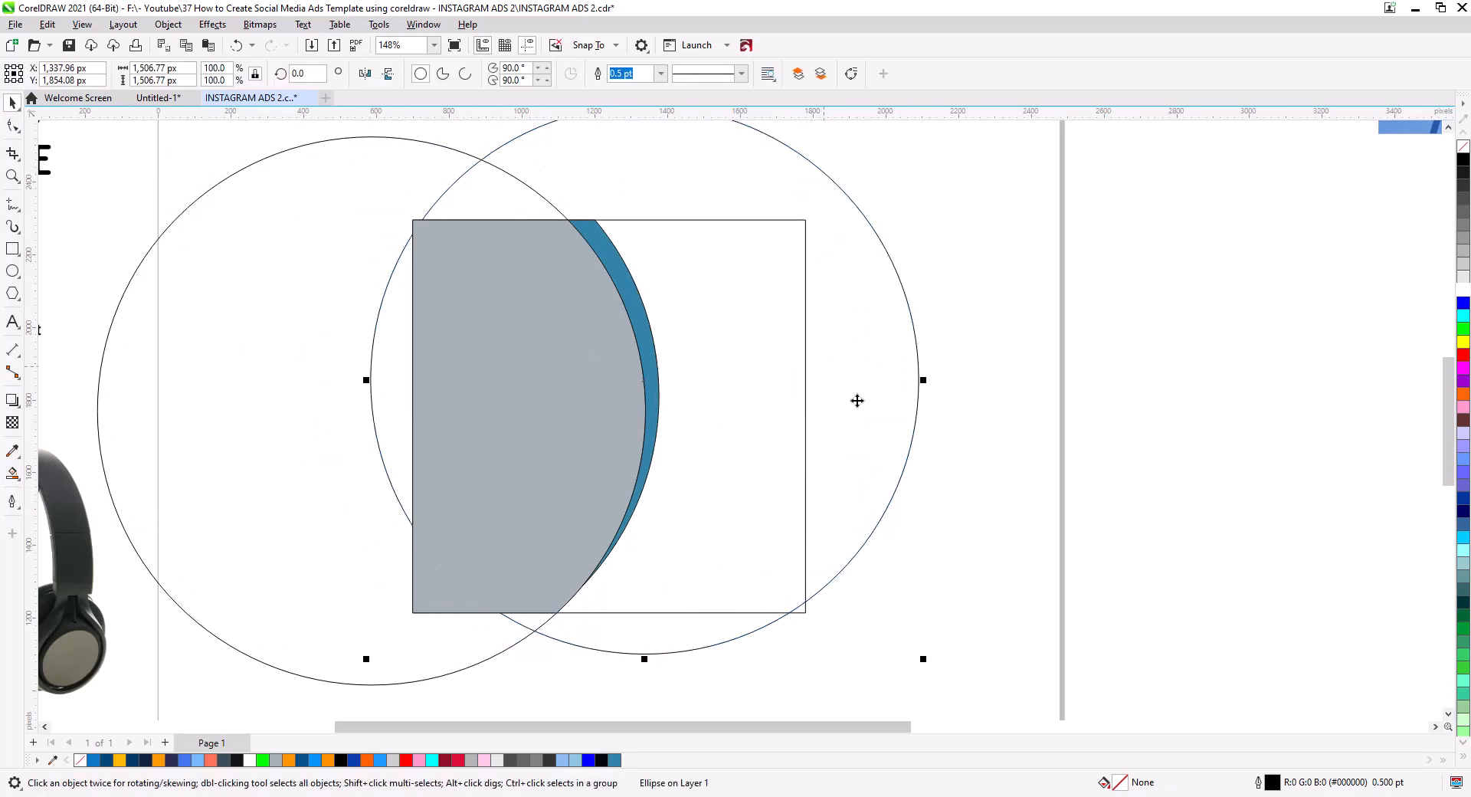
pyautogui.moveTo(868, 506); pyautogui.dragTo(811, 309)
# - Cut out the blue crescent, smart-fill the square's lower-right area below the moved circle with the same blue, and restore the crescent
pyautogui.click(653, 414)
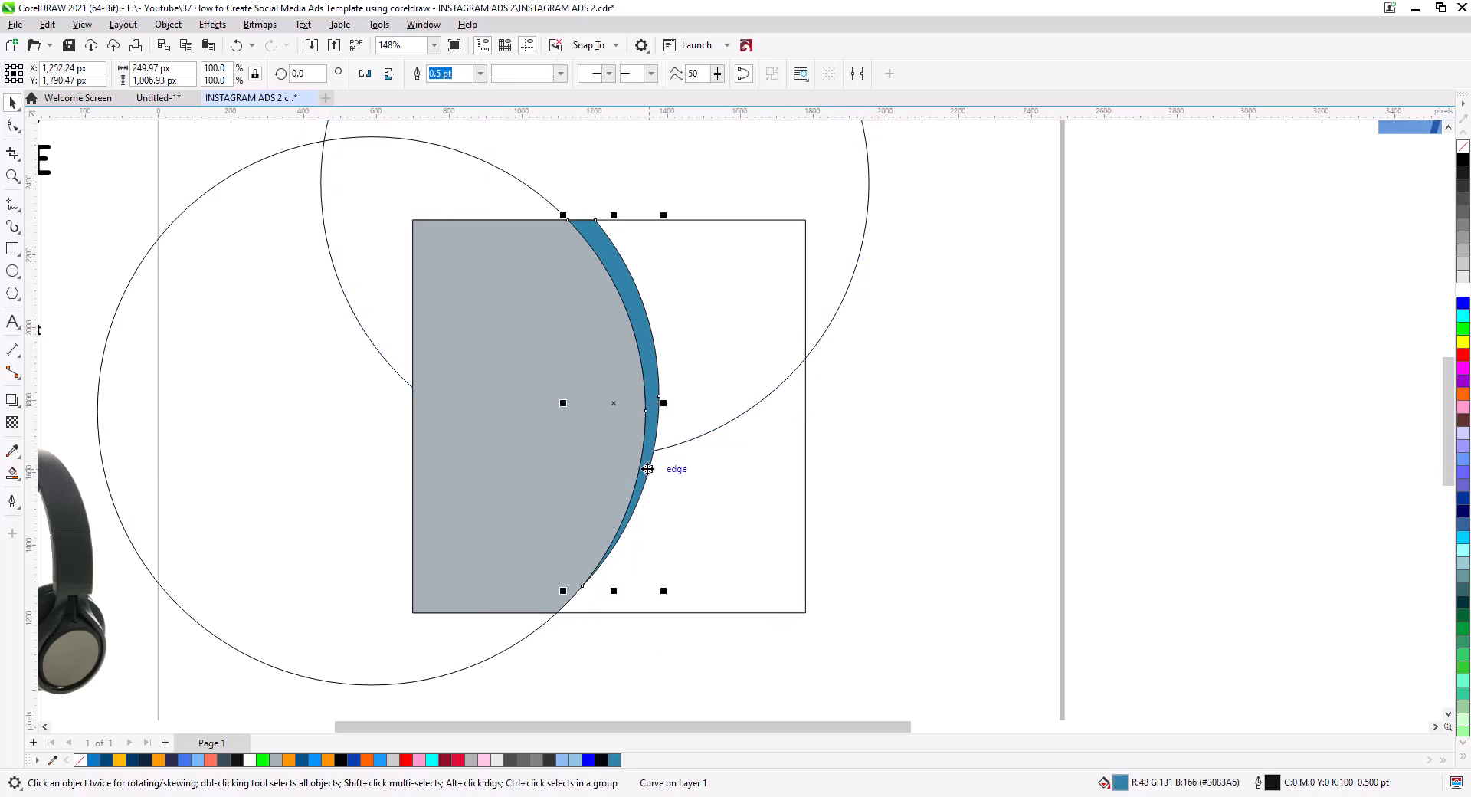
pyautogui.press('Delete')
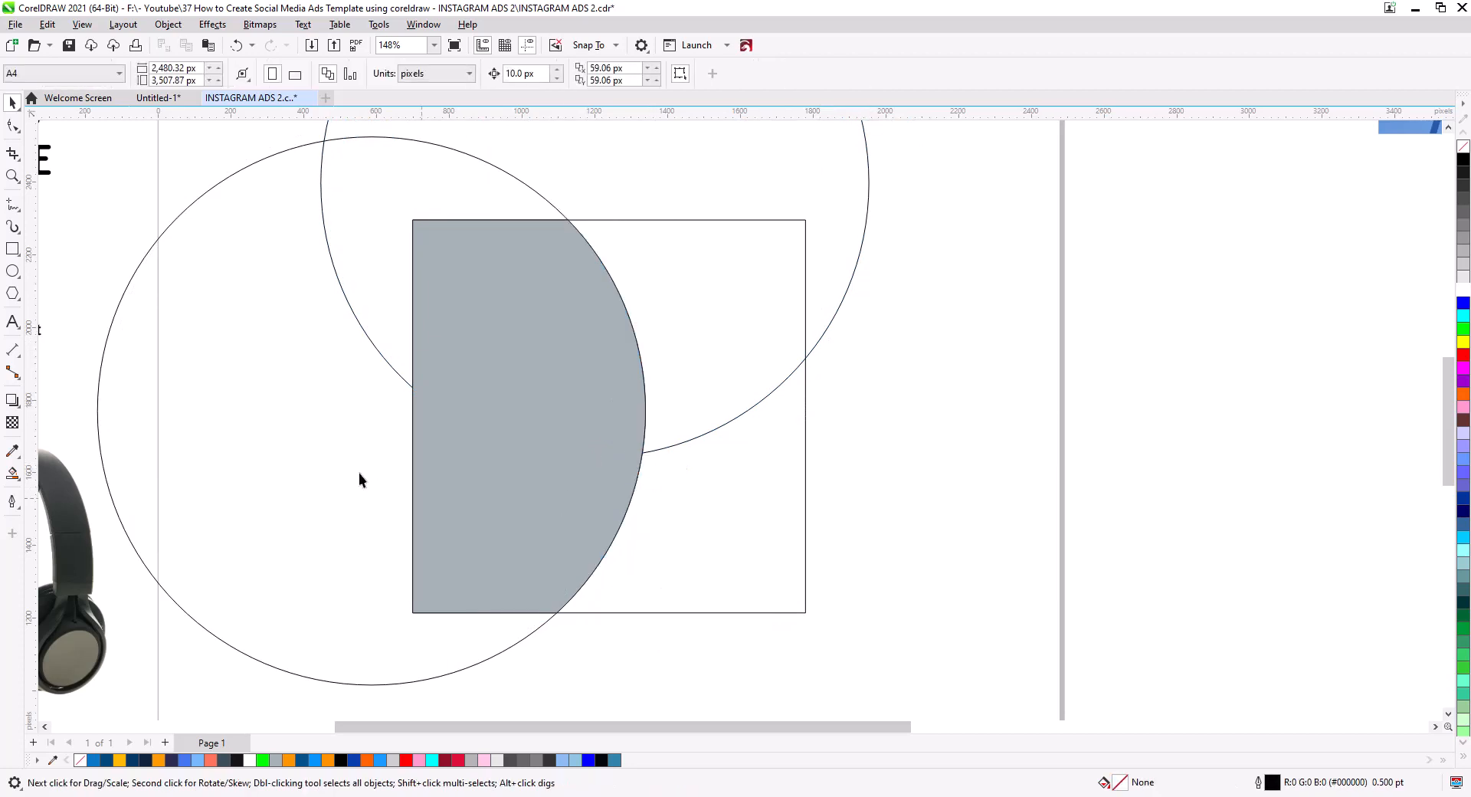
pyautogui.click(12, 473)
pyautogui.click(699, 529)
pyautogui.click(708, 533)
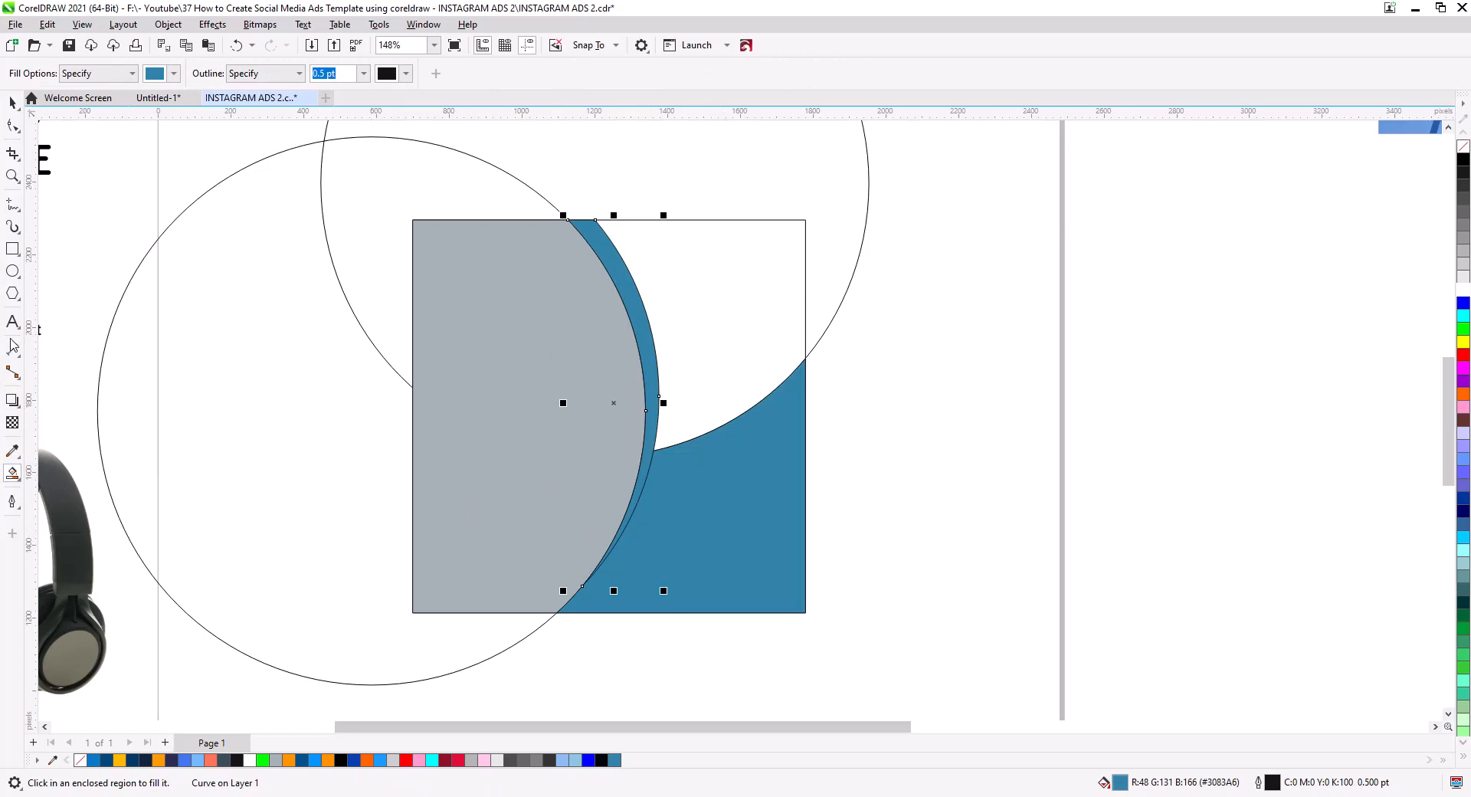
# - Temporarily cut out the lower blue shape and smart-fill the square's upper-right area with slate (#556F7A)
pyautogui.click(173, 74)
pyautogui.click(187, 325)
pyautogui.hotkey('ctrl', 'z')
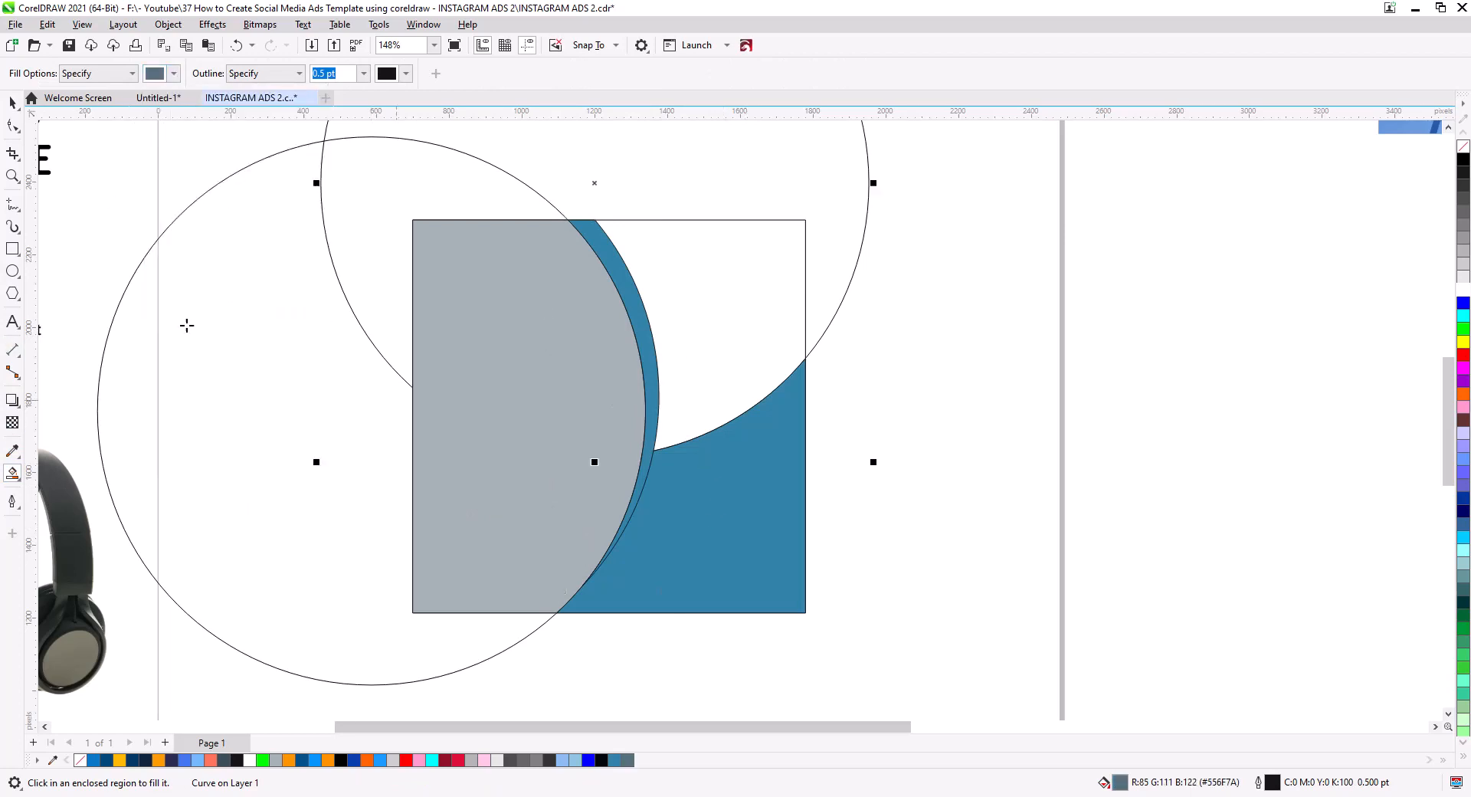
pyautogui.click(12, 102)
pyautogui.click(650, 521)
pyautogui.keyDown('shift'); pyautogui.click(651, 385); pyautogui.keyUp('shift')
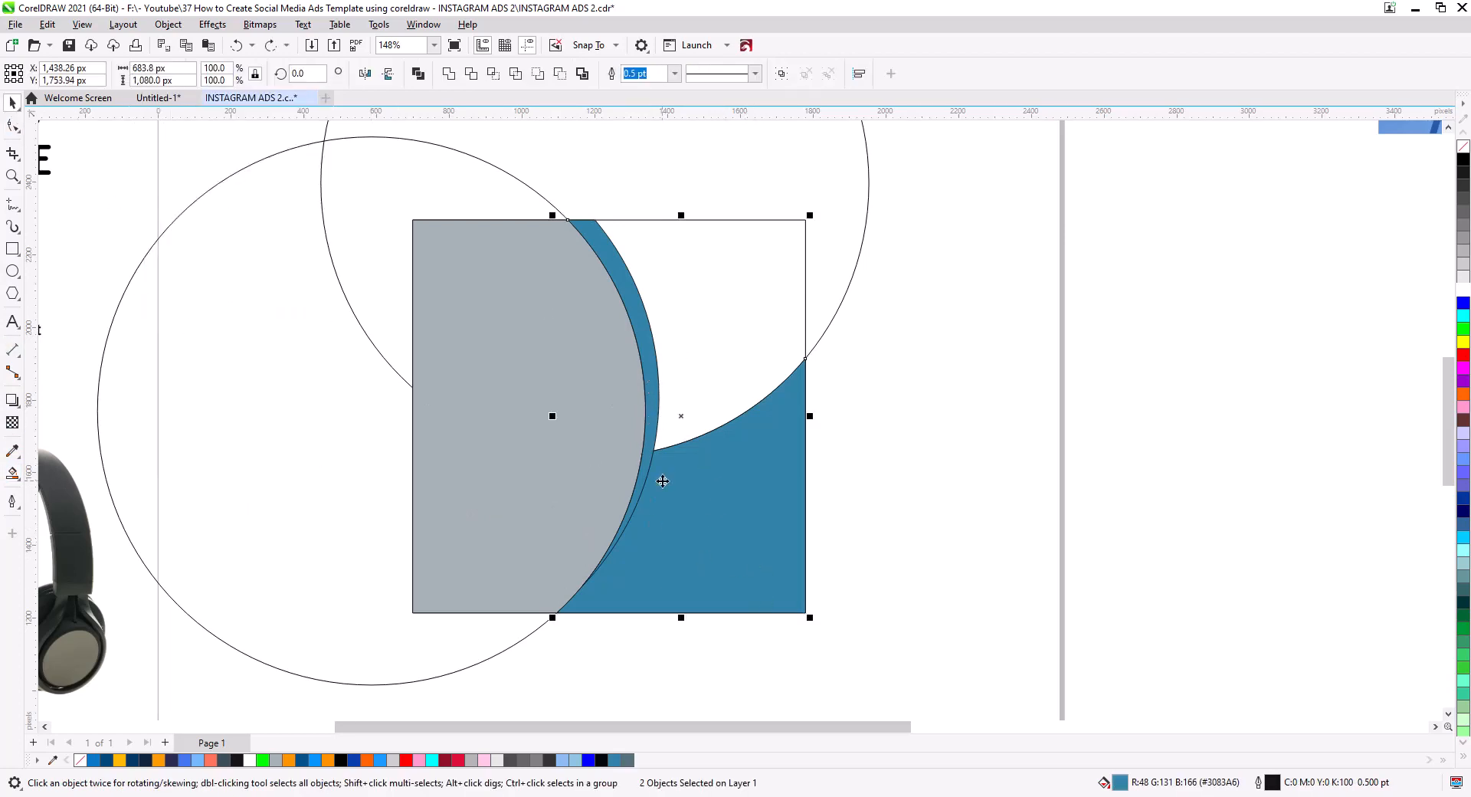
pyautogui.click(755, 503)
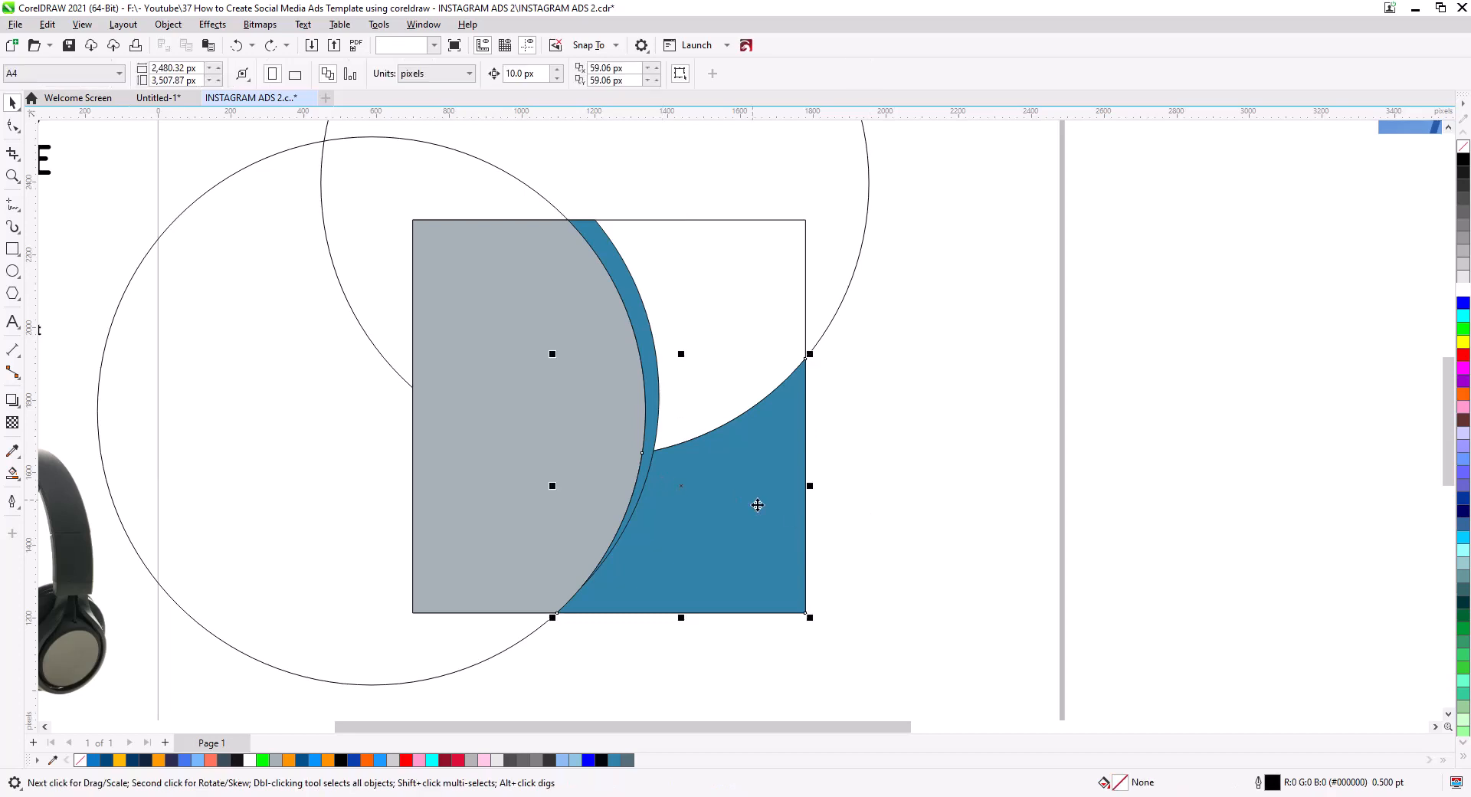
pyautogui.press('Delete')
pyautogui.click(682, 375)
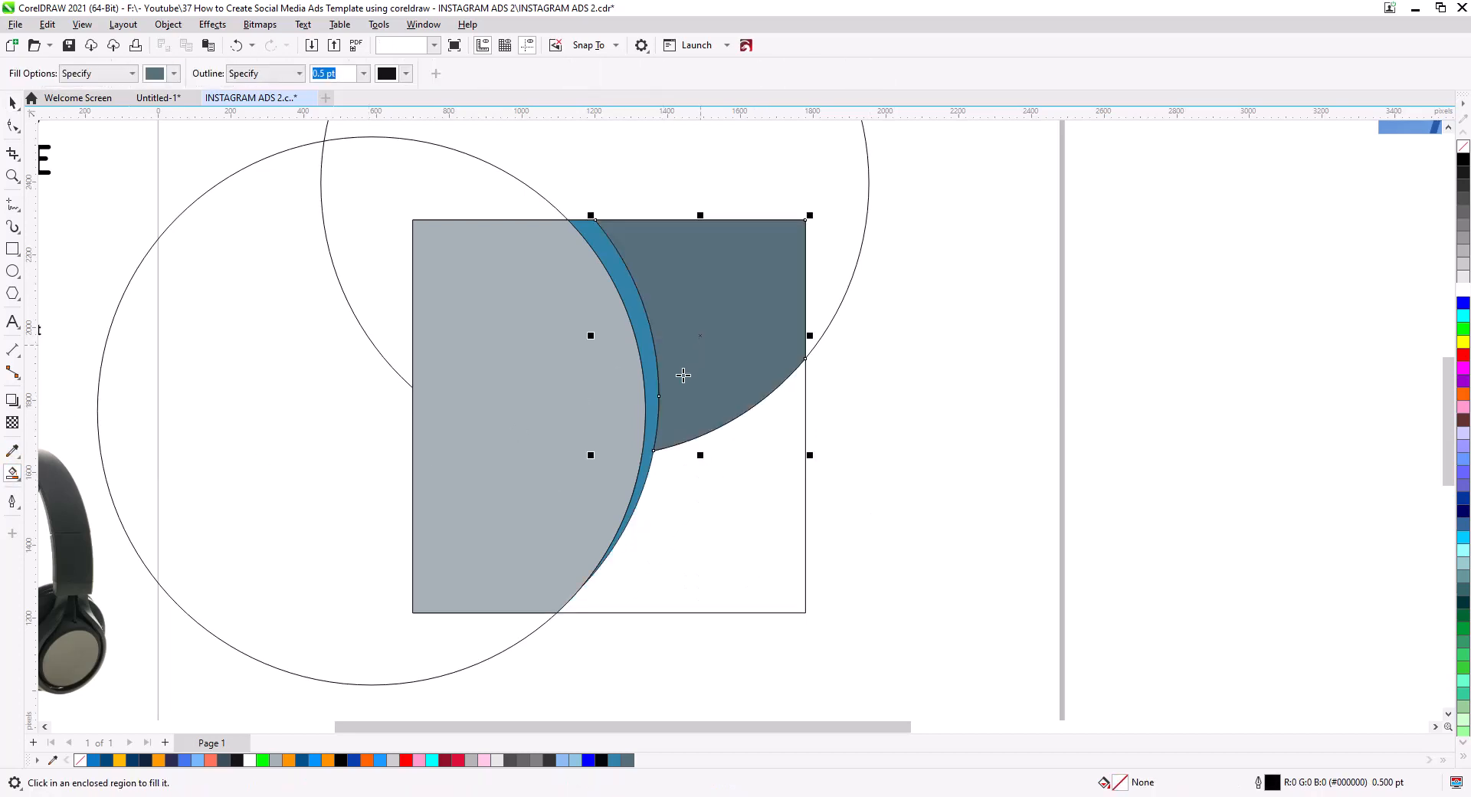
# - Restore the lower blue shape and delete the circle overlapping the upper-right area
pyautogui.click(742, 437)
pyautogui.click(848, 293)
pyautogui.press('Delete')
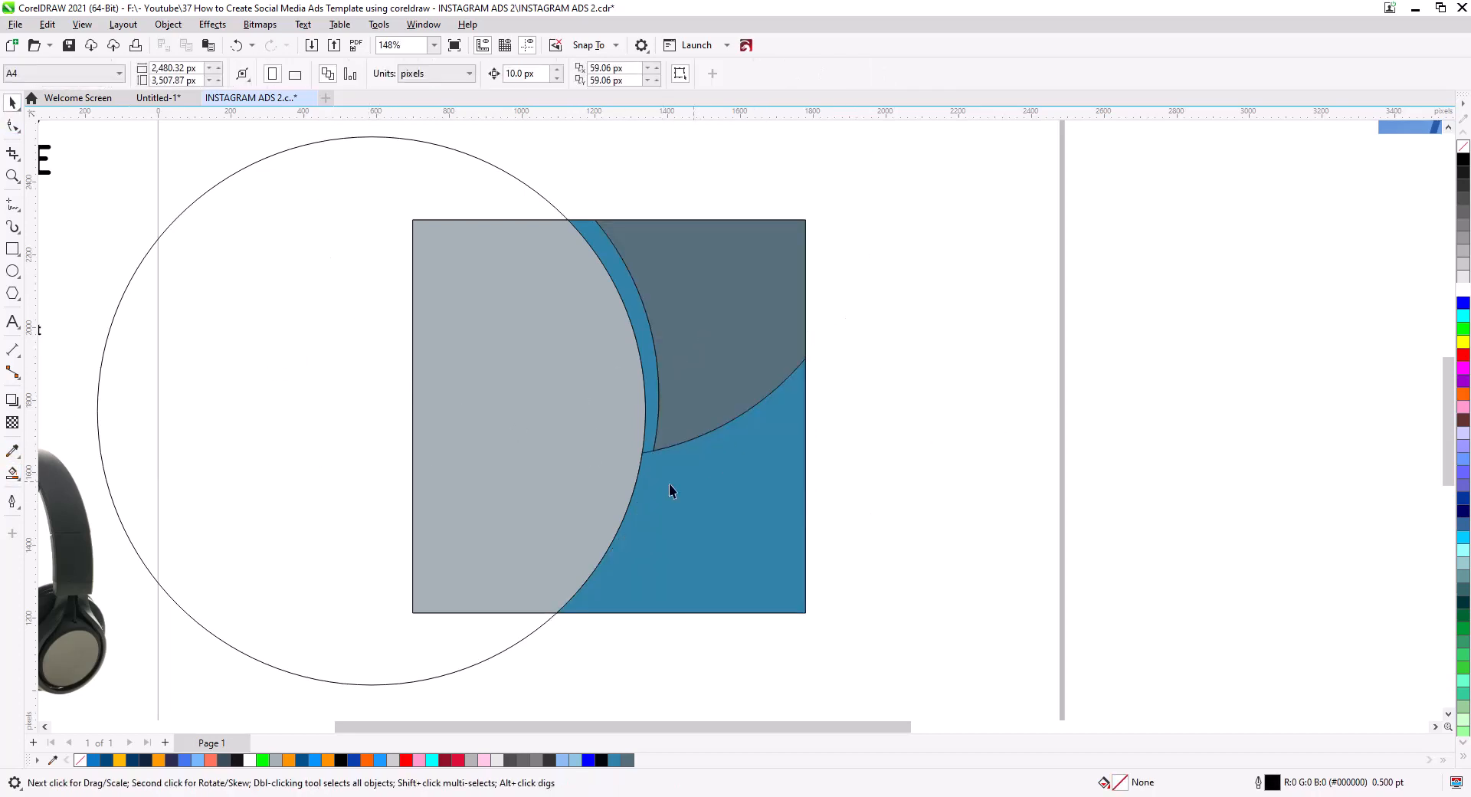
# - Give the crescent and the lower-right shape black outlines and no fill
pyautogui.click(664, 446)
pyautogui.keyDown('shift'); pyautogui.click(656, 414); pyautogui.keyUp('shift')
pyautogui.rightClick(1464, 160)
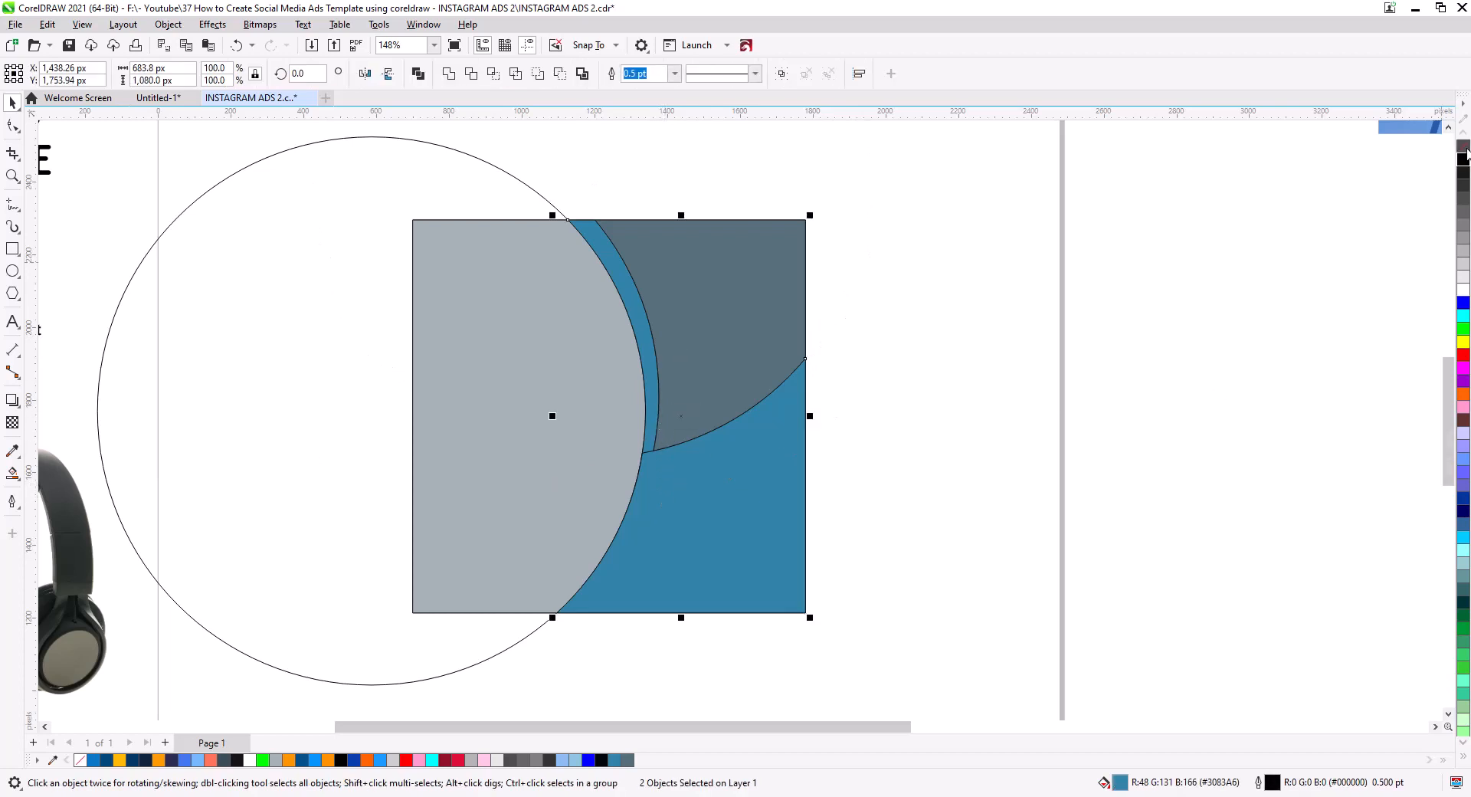
pyautogui.click(1463, 146)
# - Move the lower-right shape's upper-left corner node slightly right, into the crescent
pyautogui.click(13, 125)
pyautogui.scroll(4, 690, 490)
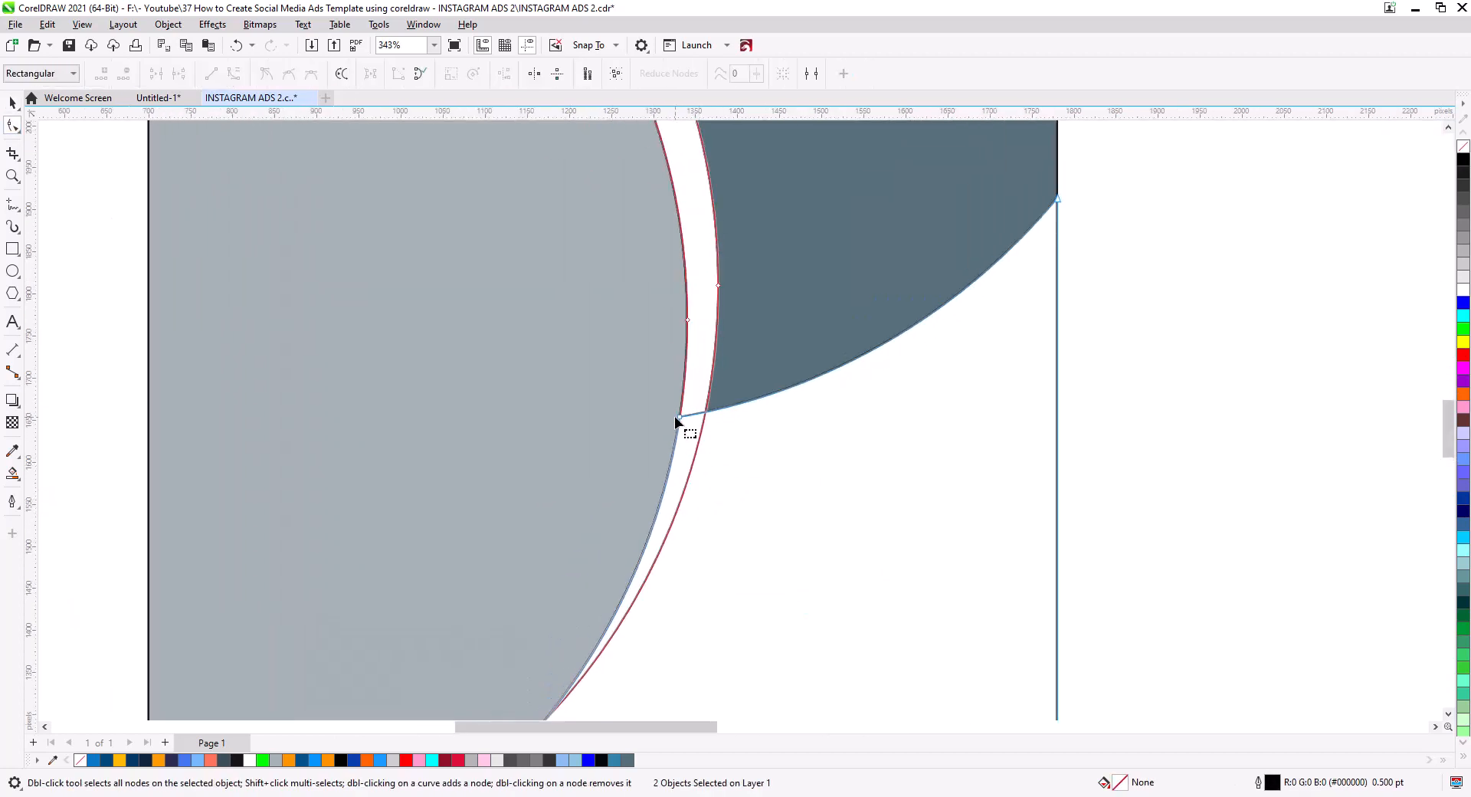
pyautogui.doubleClick(706, 412)
pyautogui.moveTo(681, 417); pyautogui.dragTo(688, 416)
pyautogui.click(13, 103)
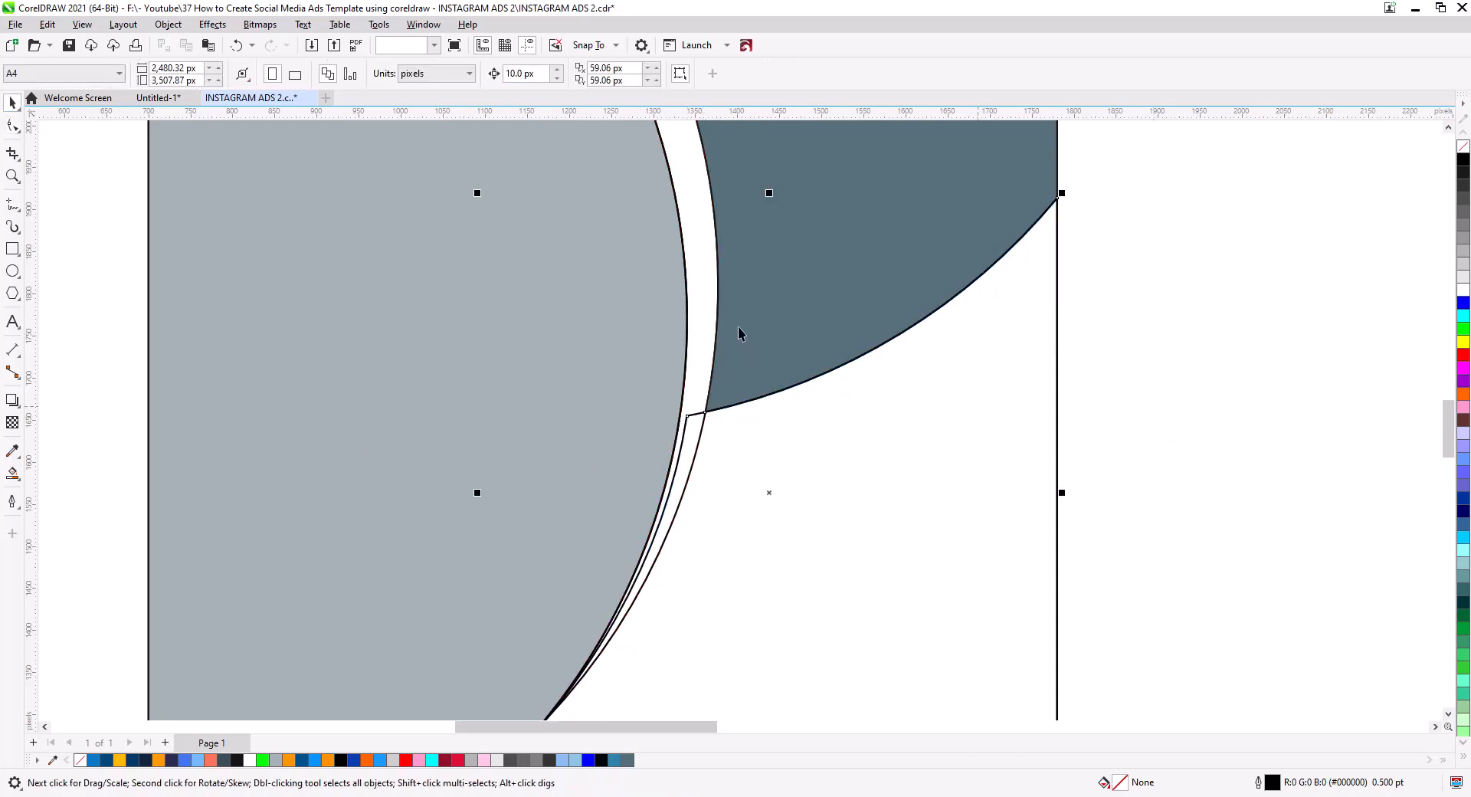
# - Weld the crescent and the lower-right shape into one and fill it with navy (#0E223B)
pyautogui.click(449, 73)
pyautogui.scroll(-4, 815, 452)
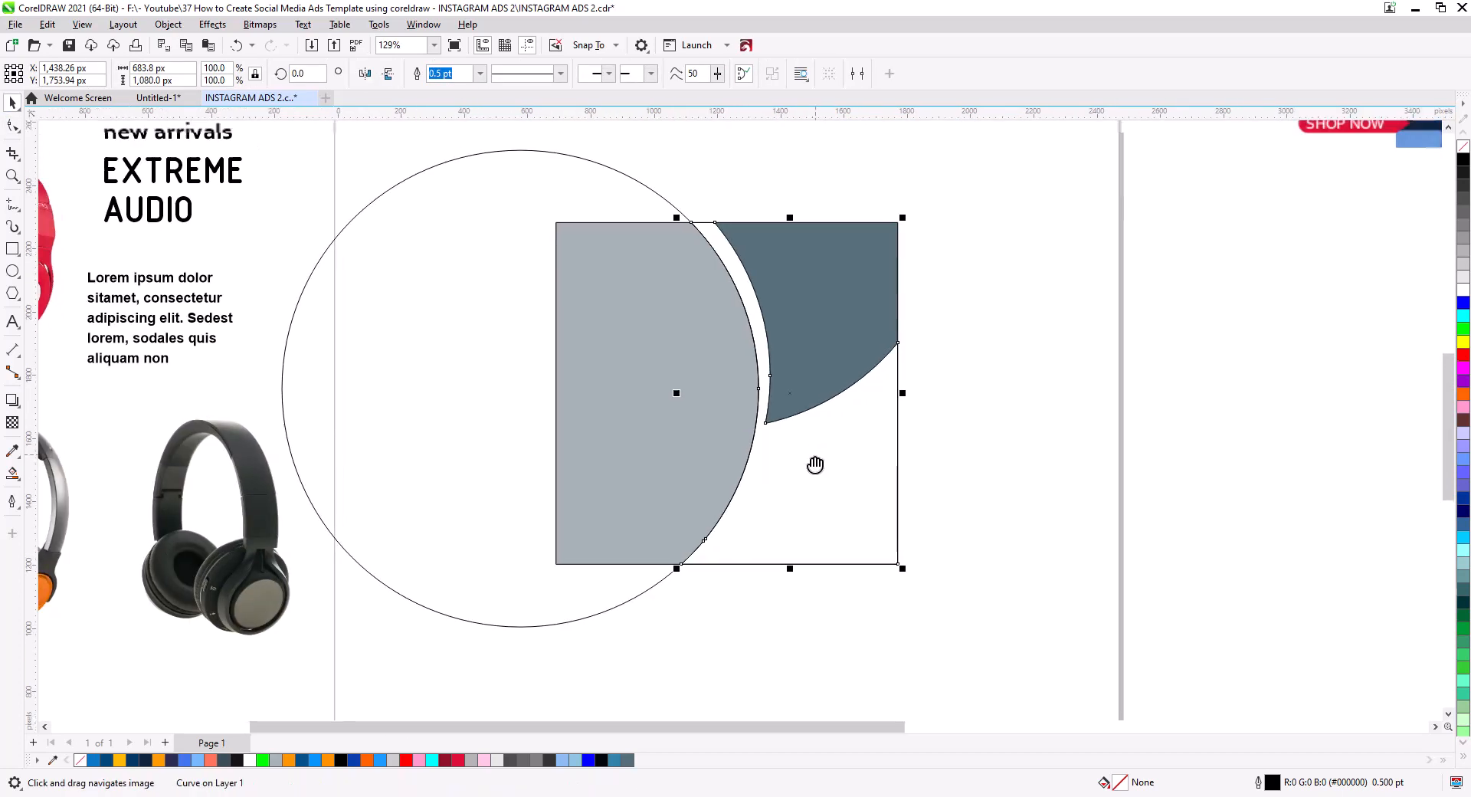
pyautogui.click(145, 760)
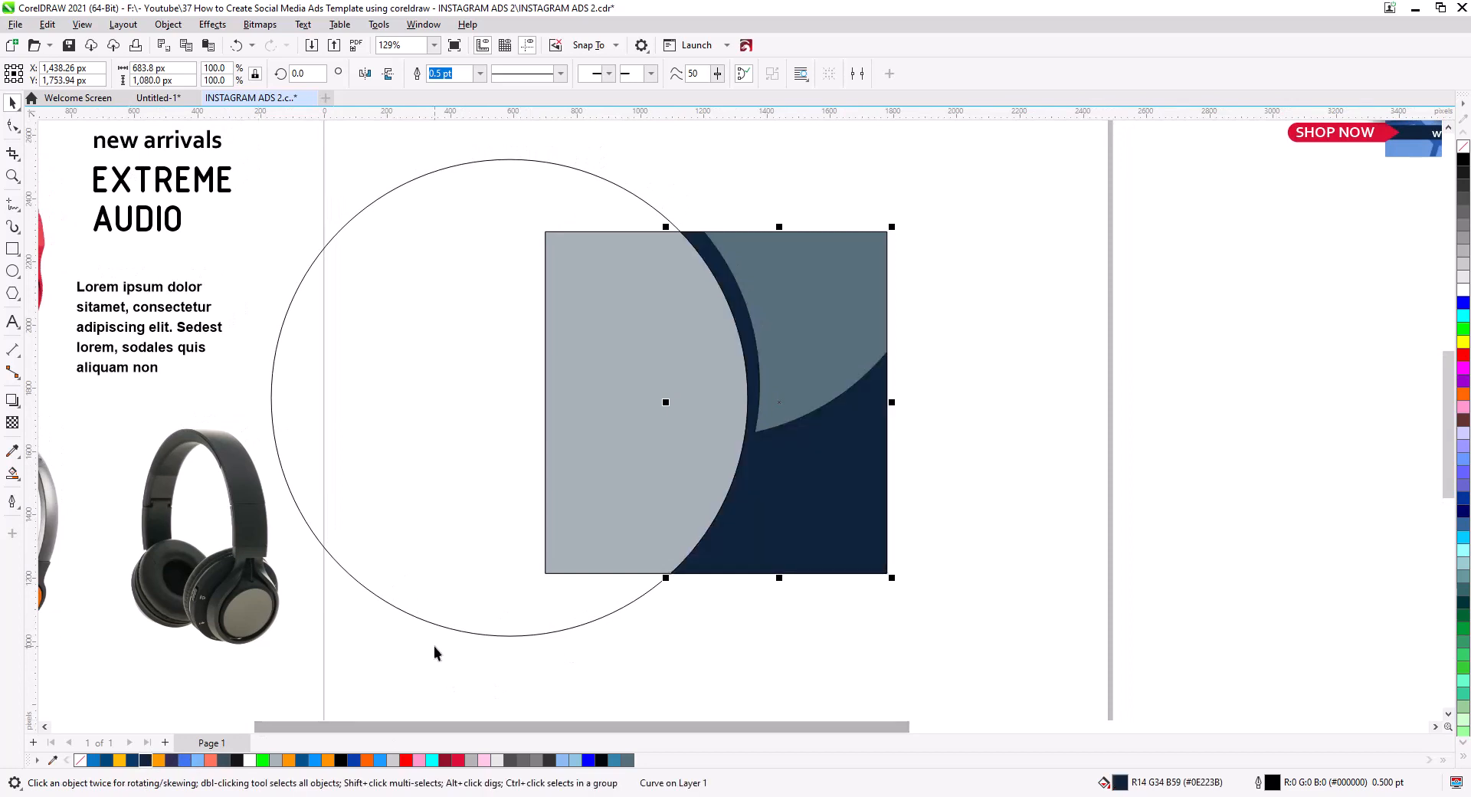
# - Delete the remaining construction circle and fill the grey left shape with orange (#FF6200)
pyautogui.click(445, 613)
pyautogui.press('Delete')
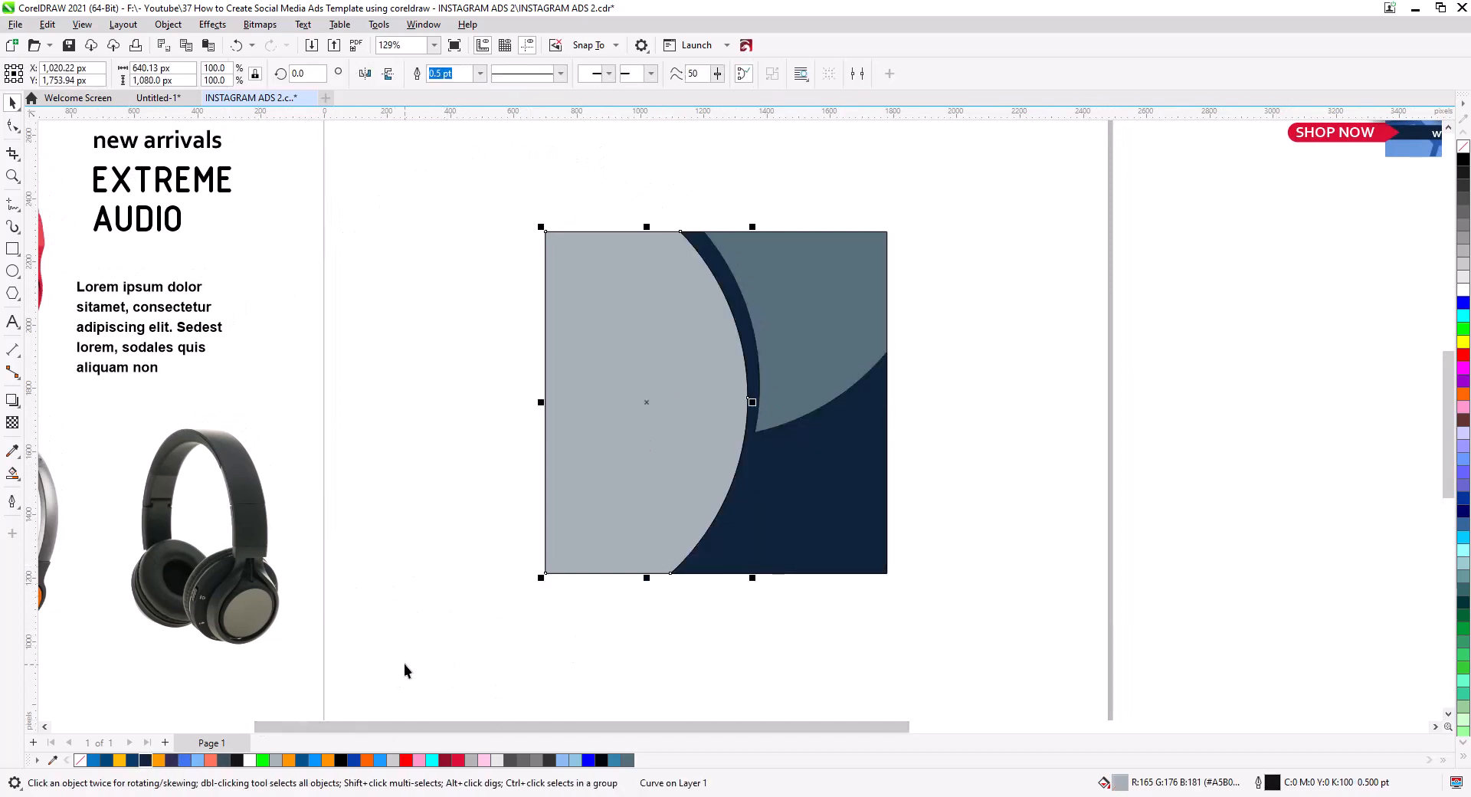
pyautogui.click(367, 760)
pyautogui.click(451, 593)
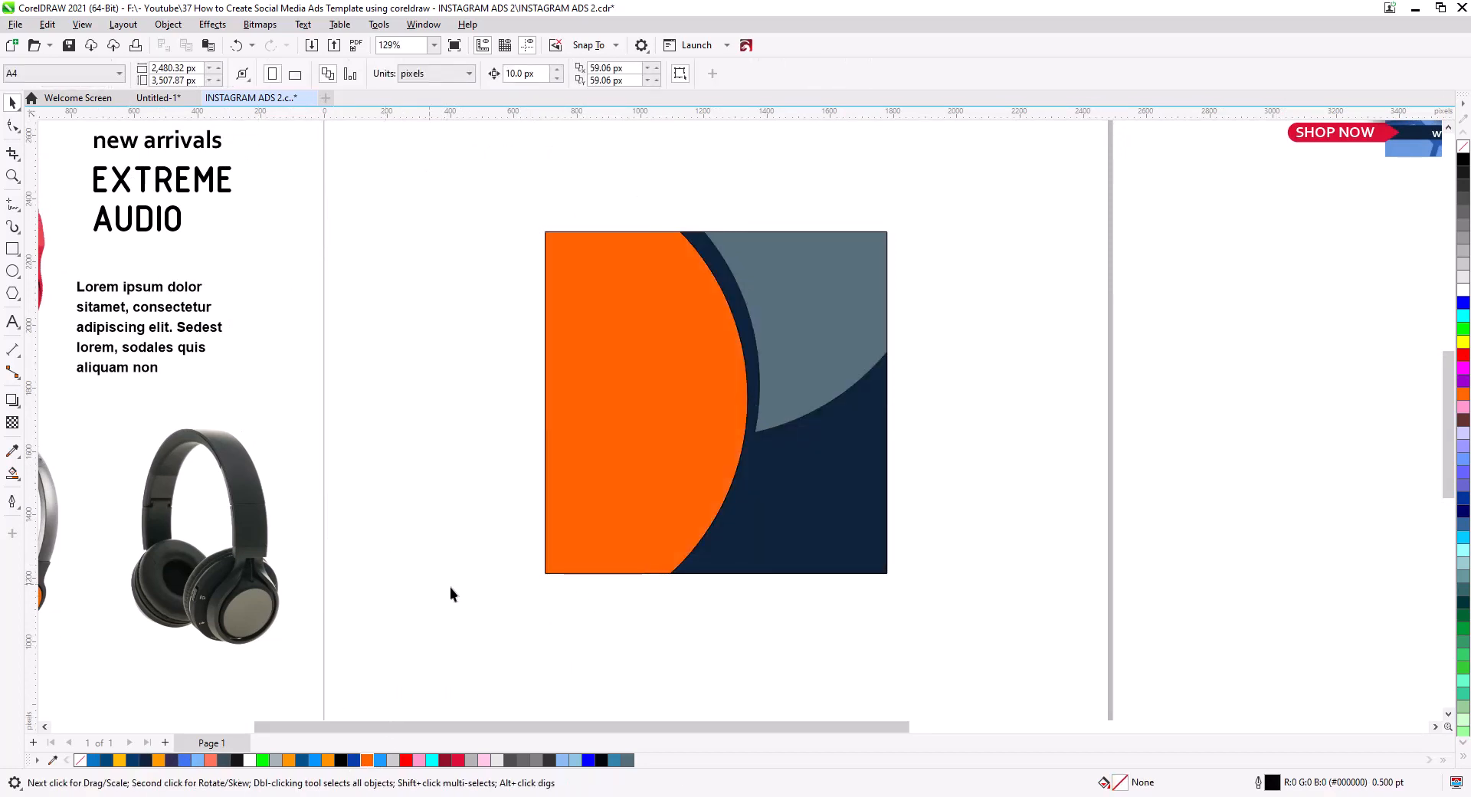
# - Shift the orange shape about 13 px right over the navy band and extend its left side back to the square's edge
pyautogui.scroll(2, 671, 462)
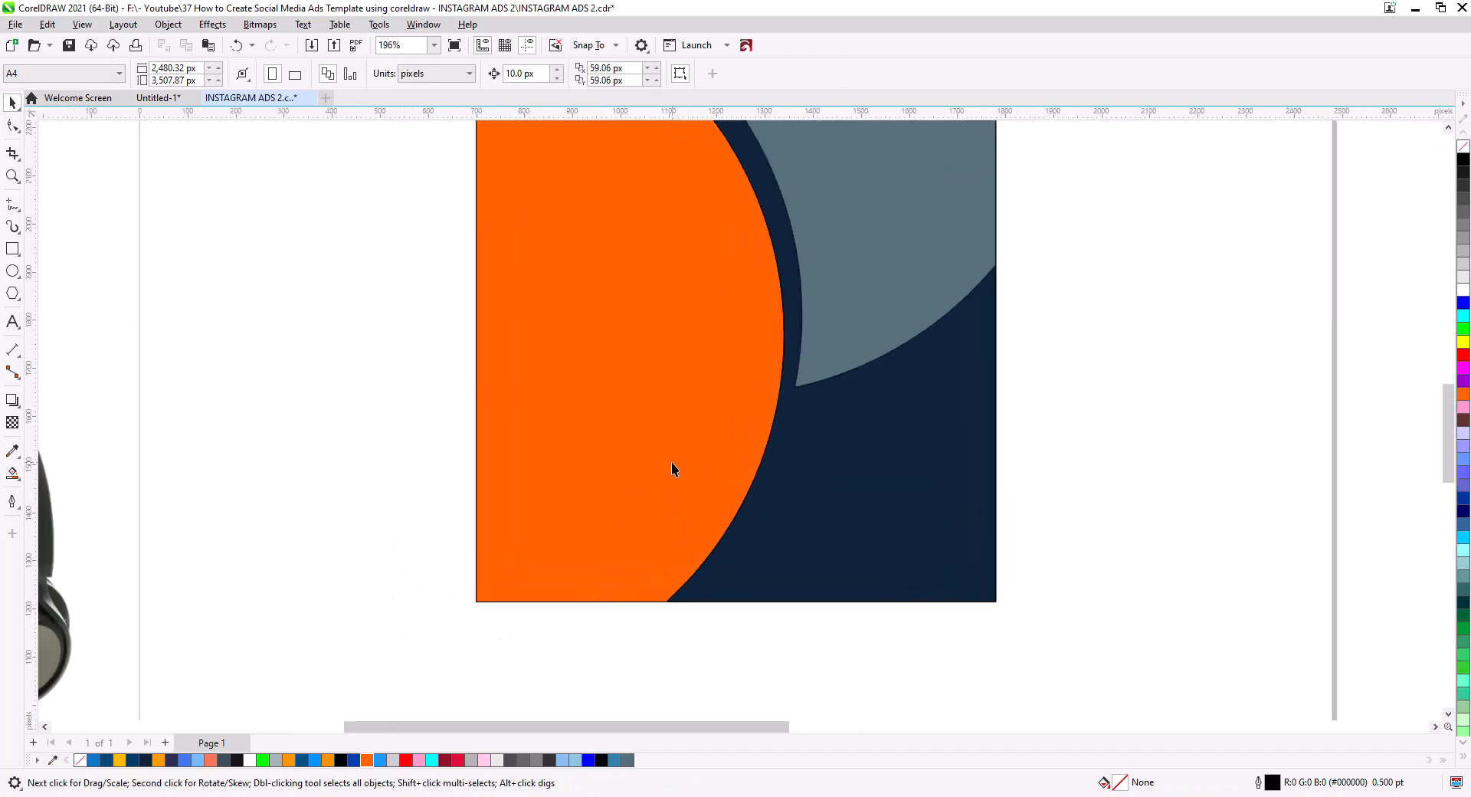
pyautogui.click(670, 529)
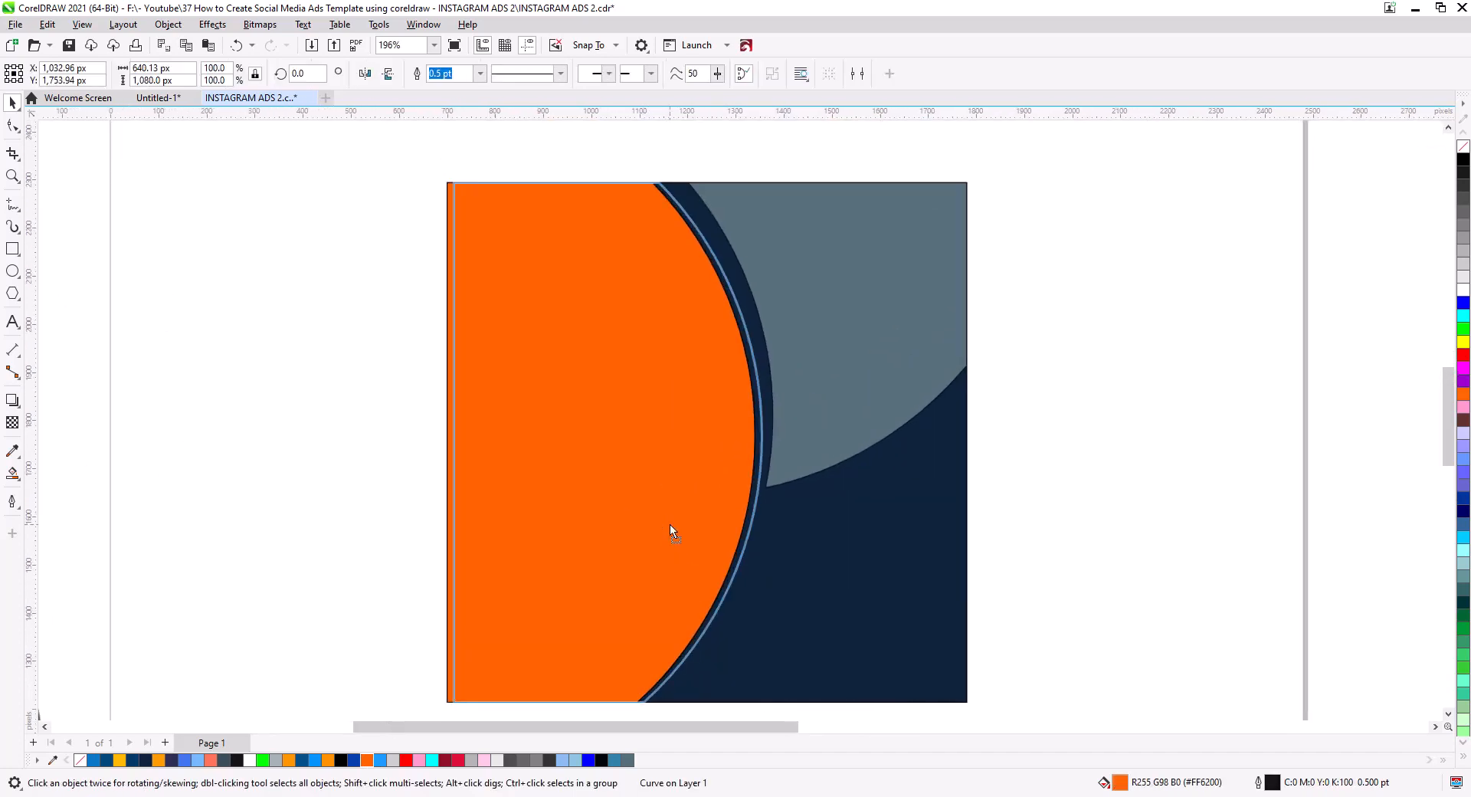
pyautogui.click(17, 129)
pyautogui.moveTo(559, 441); pyautogui.dragTo(561, 286)
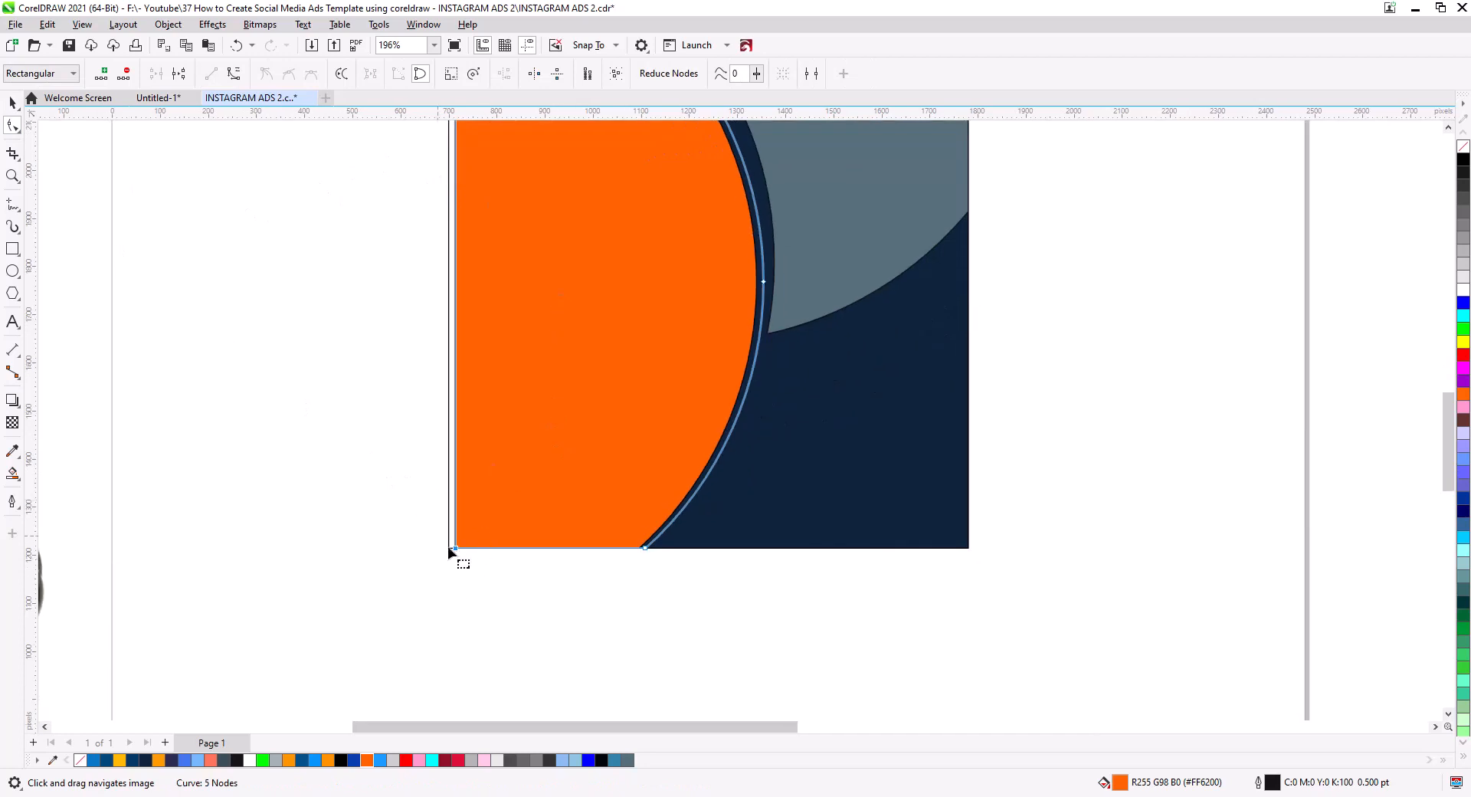
pyautogui.keyDown('shift'); pyautogui.click(455, 548); pyautogui.keyUp('shift')
pyautogui.moveTo(455, 548); pyautogui.dragTo(449, 548)
pyautogui.click(12, 103)
pyautogui.keyDown('shift'); pyautogui.click(796, 469); pyautogui.keyUp('shift')
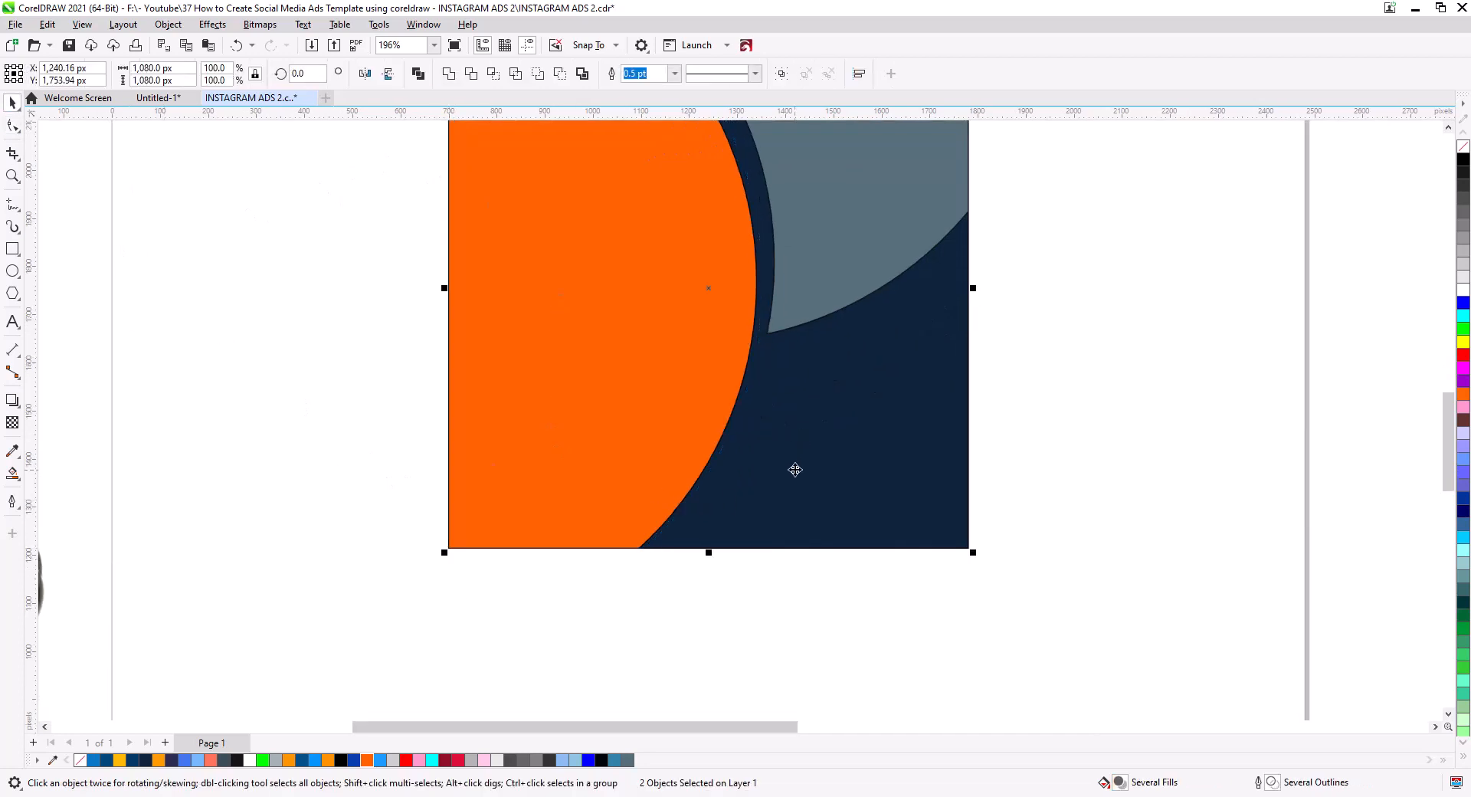
pyautogui.hotkey('ctrl', 'shift', 't')
pyautogui.click(767, 577)
# - Fill the slate upper-right shape with white
pyautogui.scroll(-4, 737, 541)
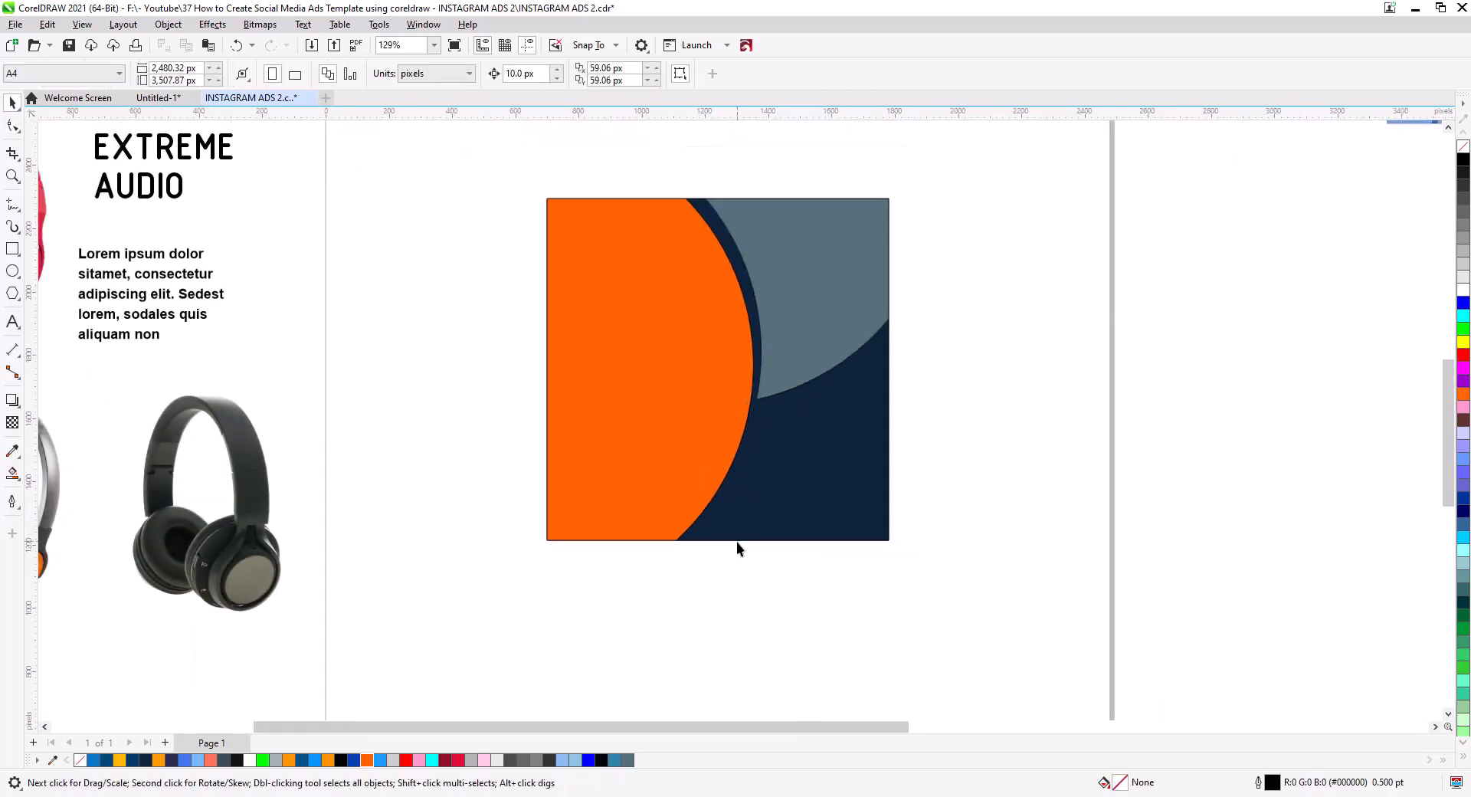
pyautogui.moveTo(758, 574); pyautogui.dragTo(749, 590)
pyautogui.click(812, 325)
pyautogui.click(1463, 290)
pyautogui.click(1026, 358)
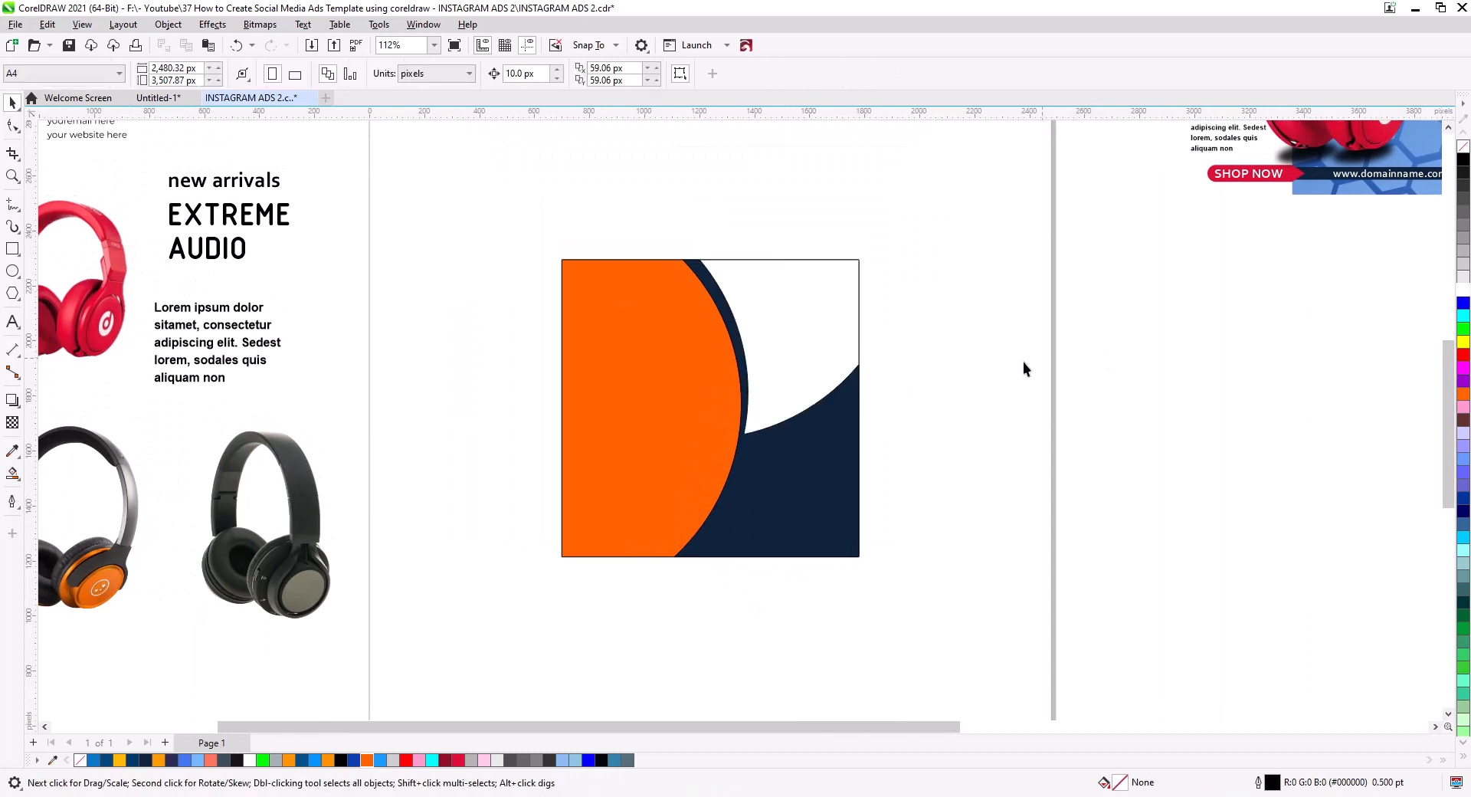
# - Move the empty outlined square to the right of the page, keeping the orange, navy and white shapes in their original place
pyautogui.click(819, 337)
pyautogui.keyDown('shift'); pyautogui.click(821, 477); pyautogui.keyUp('shift')
pyautogui.keyDown('shift'); pyautogui.click(669, 472); pyautogui.keyUp('shift')
pyautogui.hotkey('ctrl', 'x')
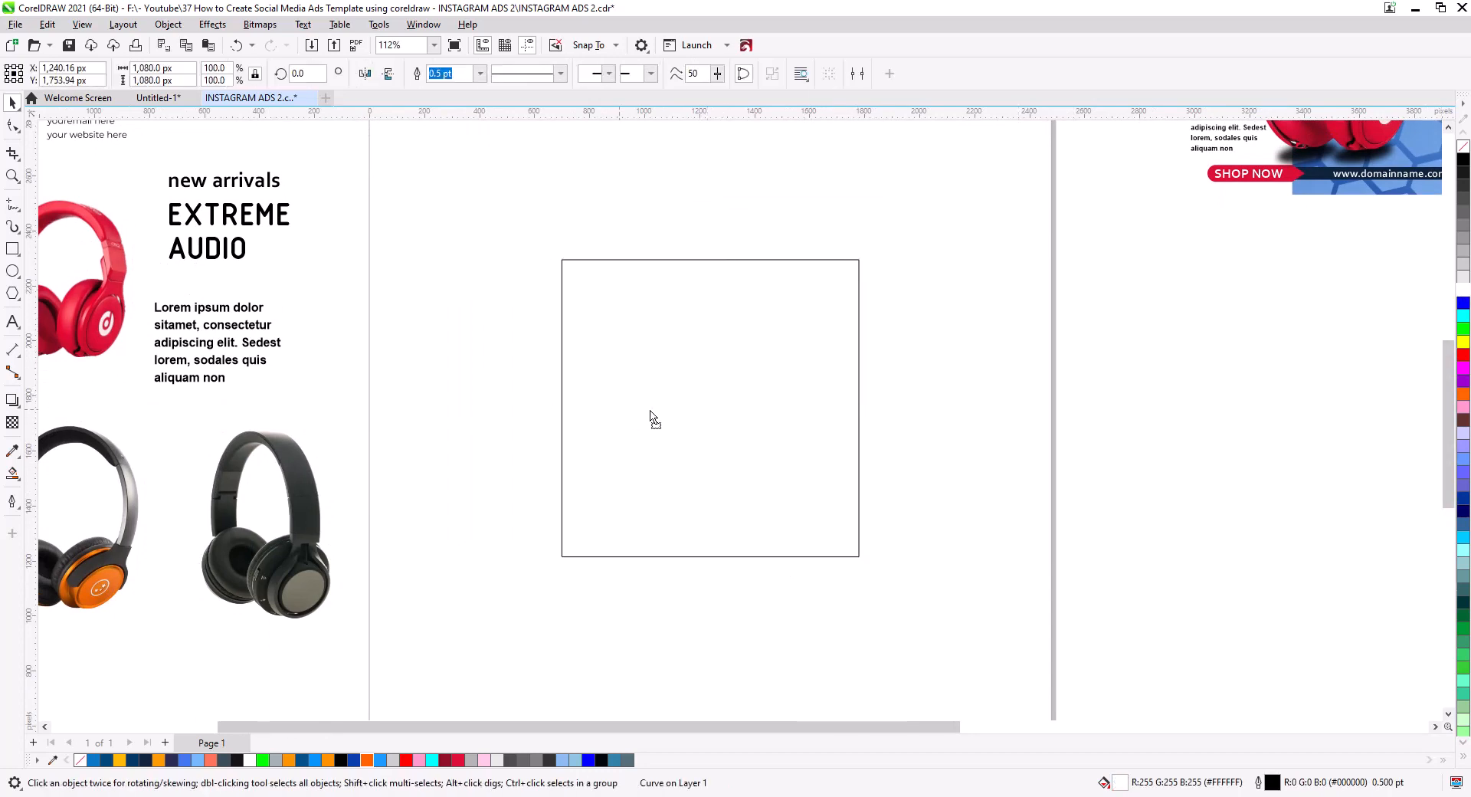
pyautogui.moveTo(650, 412); pyautogui.dragTo(1234, 420)
pyautogui.hotkey('ctrl', 'v')
pyautogui.click(881, 455)
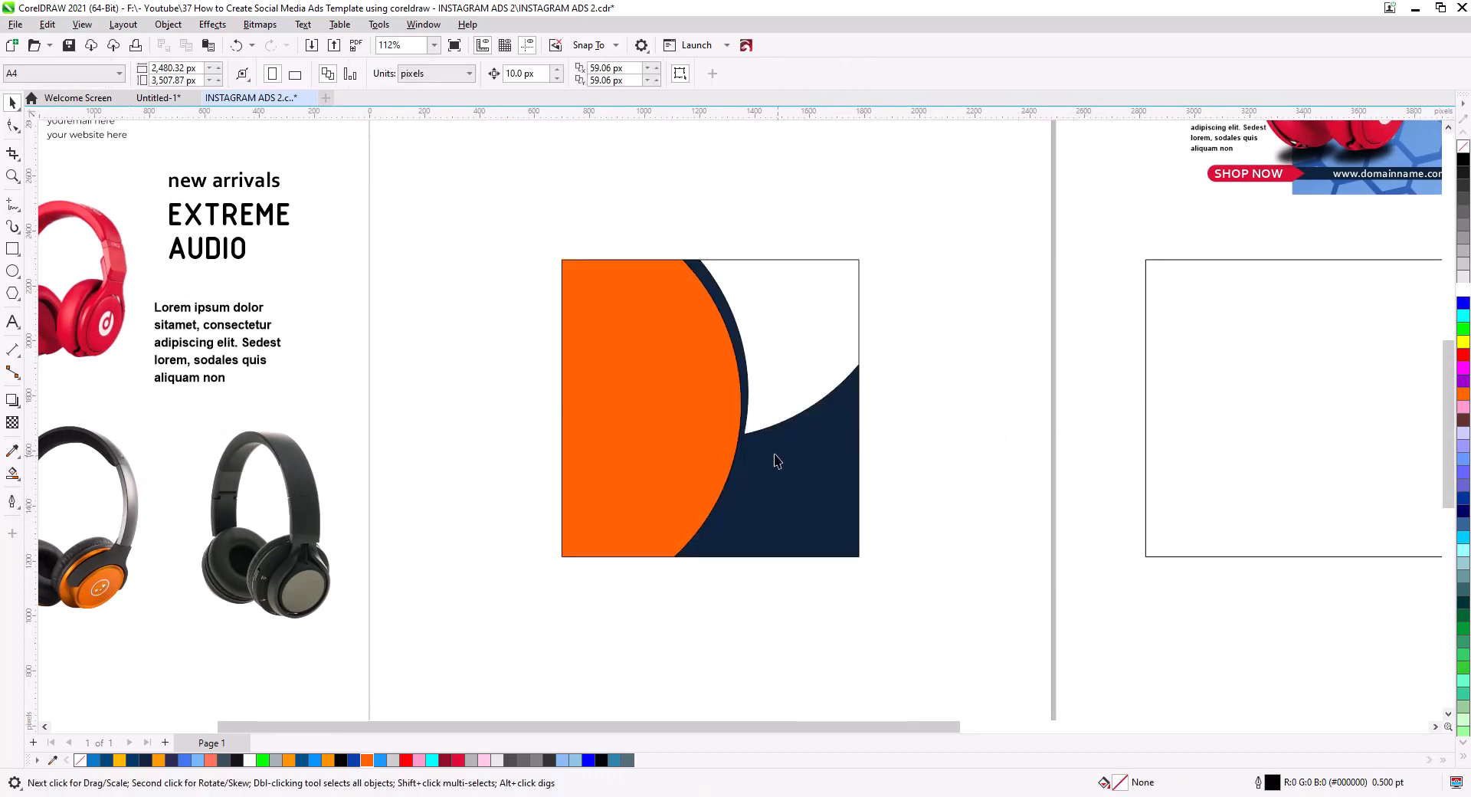
# - Place a copy of the black headphones picture on the orange shape, mirrored horizontally and scaled to 43.8%
pyautogui.moveTo(293, 569); pyautogui.dragTo(673, 448)
pyautogui.click(709, 475)
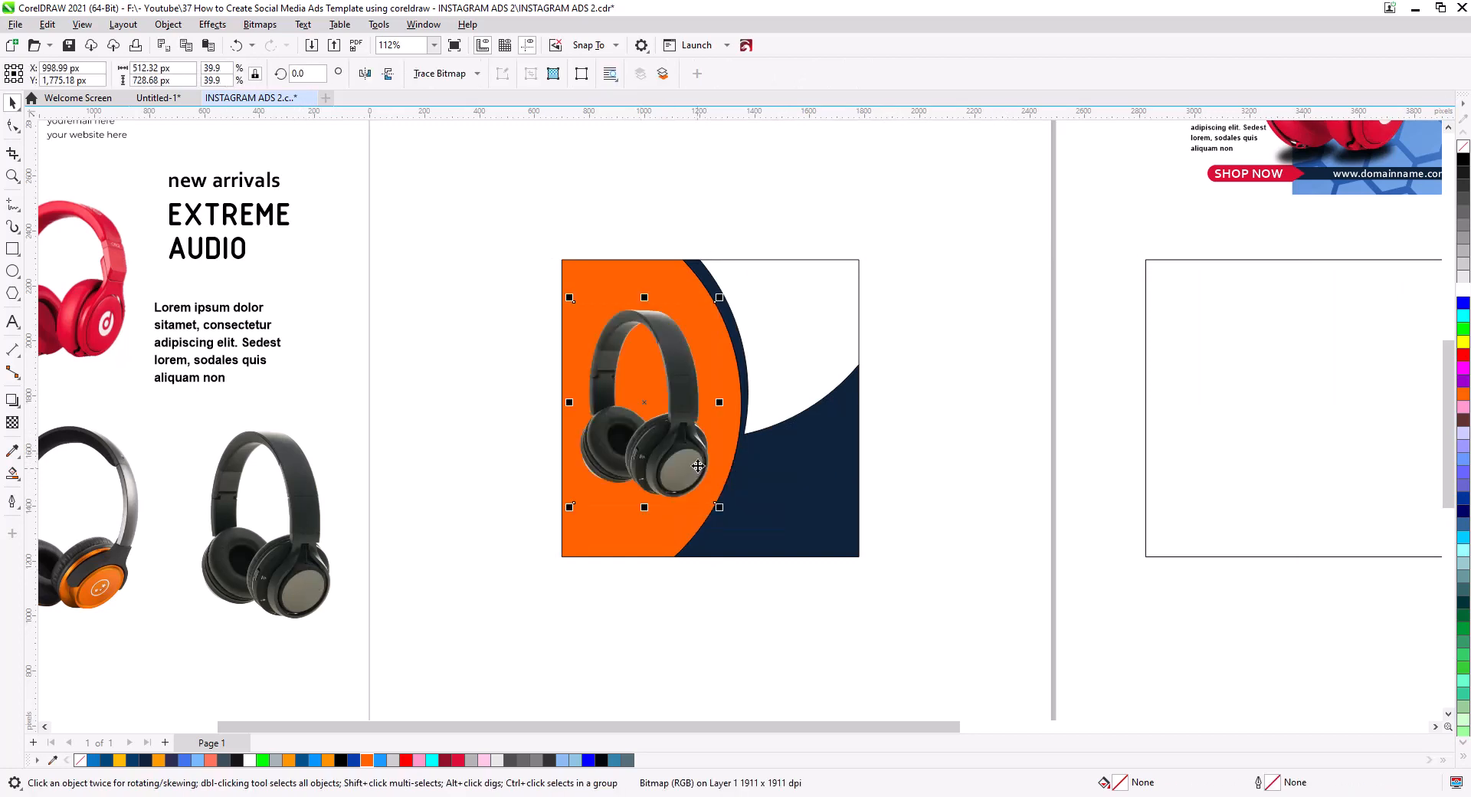
pyautogui.click(365, 73)
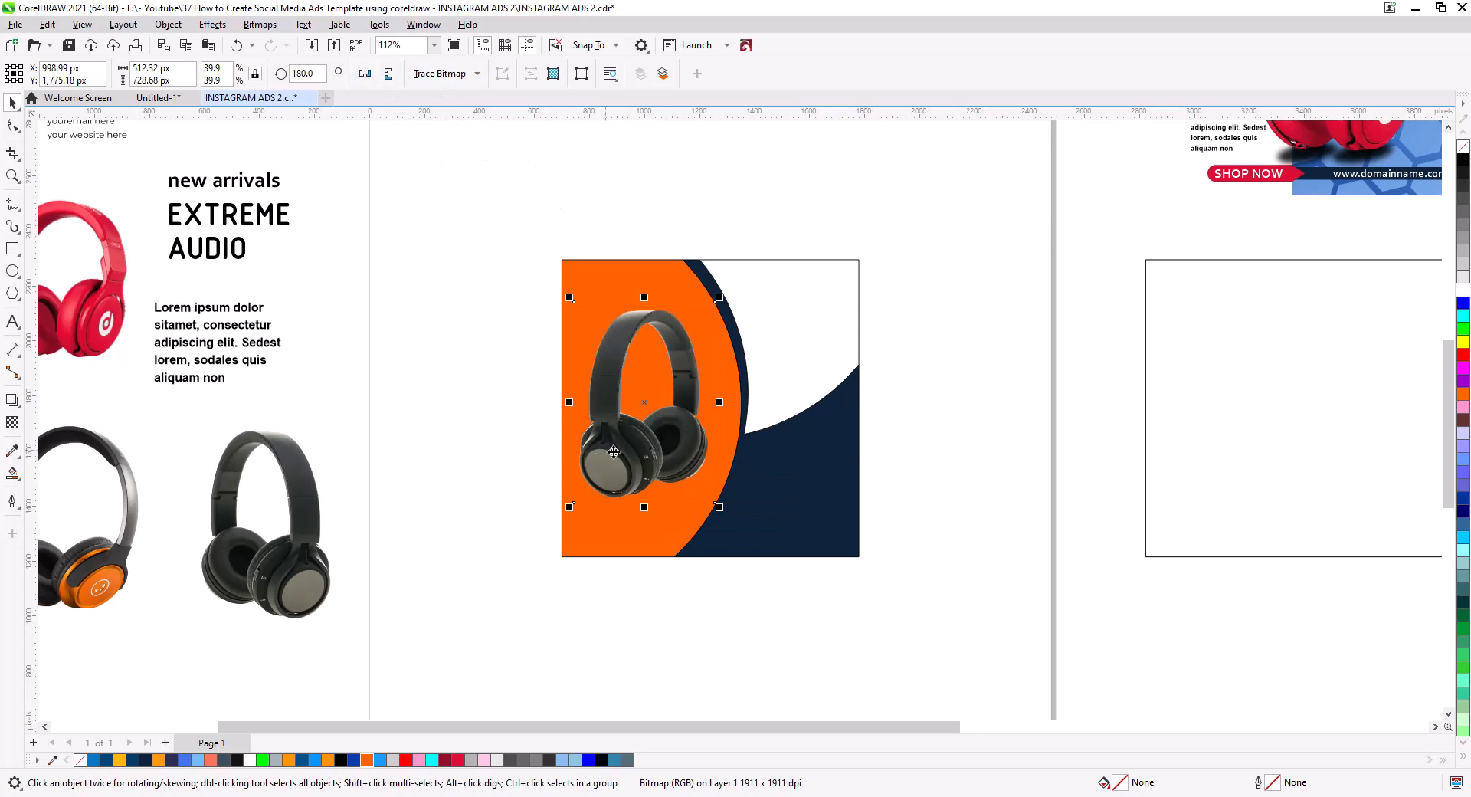
pyautogui.moveTo(718, 506); pyautogui.dragTo(728, 517)
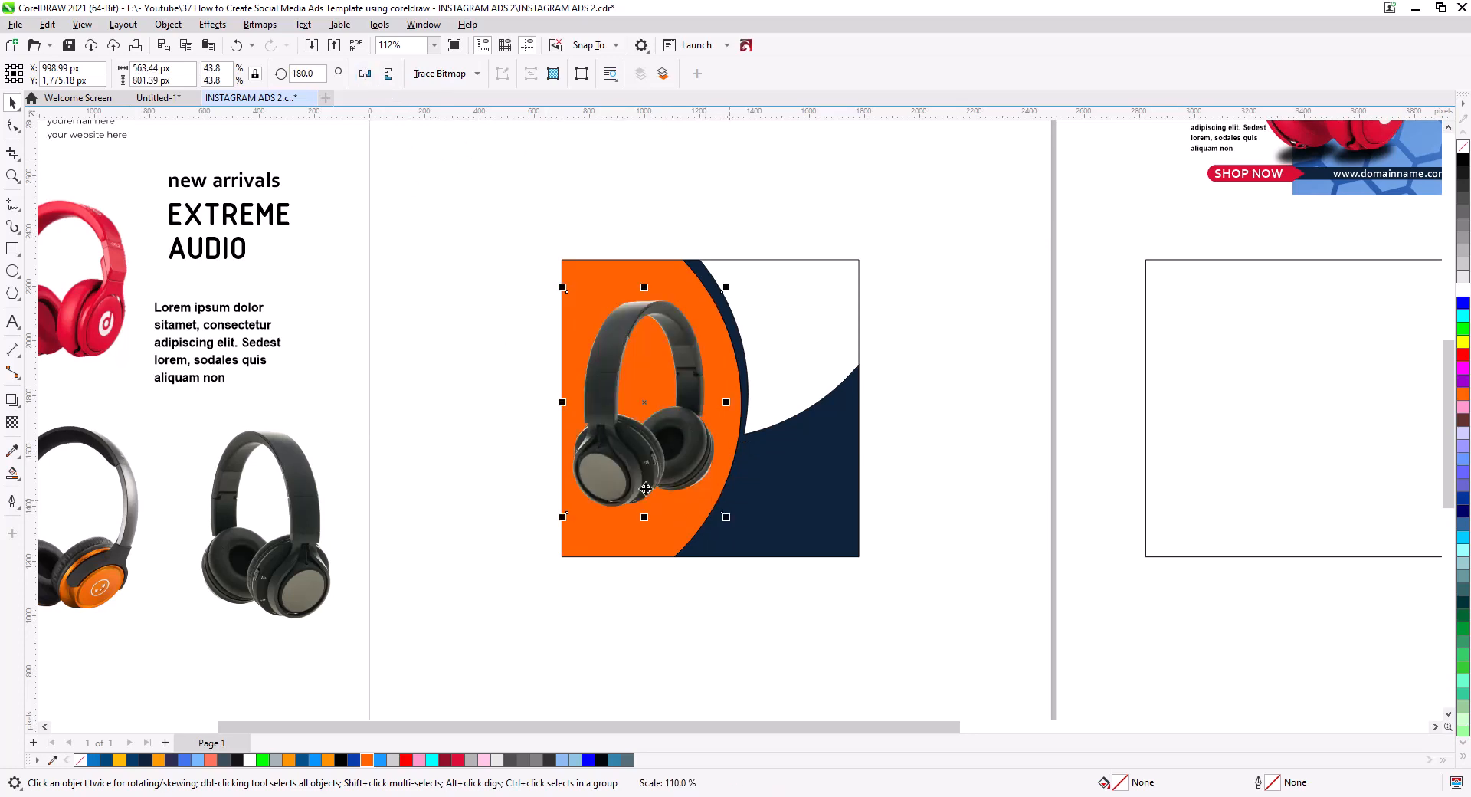
# - Adjust the headphones picture on the ad to brightness -2, contrast 29 and intensity 9
pyautogui.scroll(2, 634, 471)
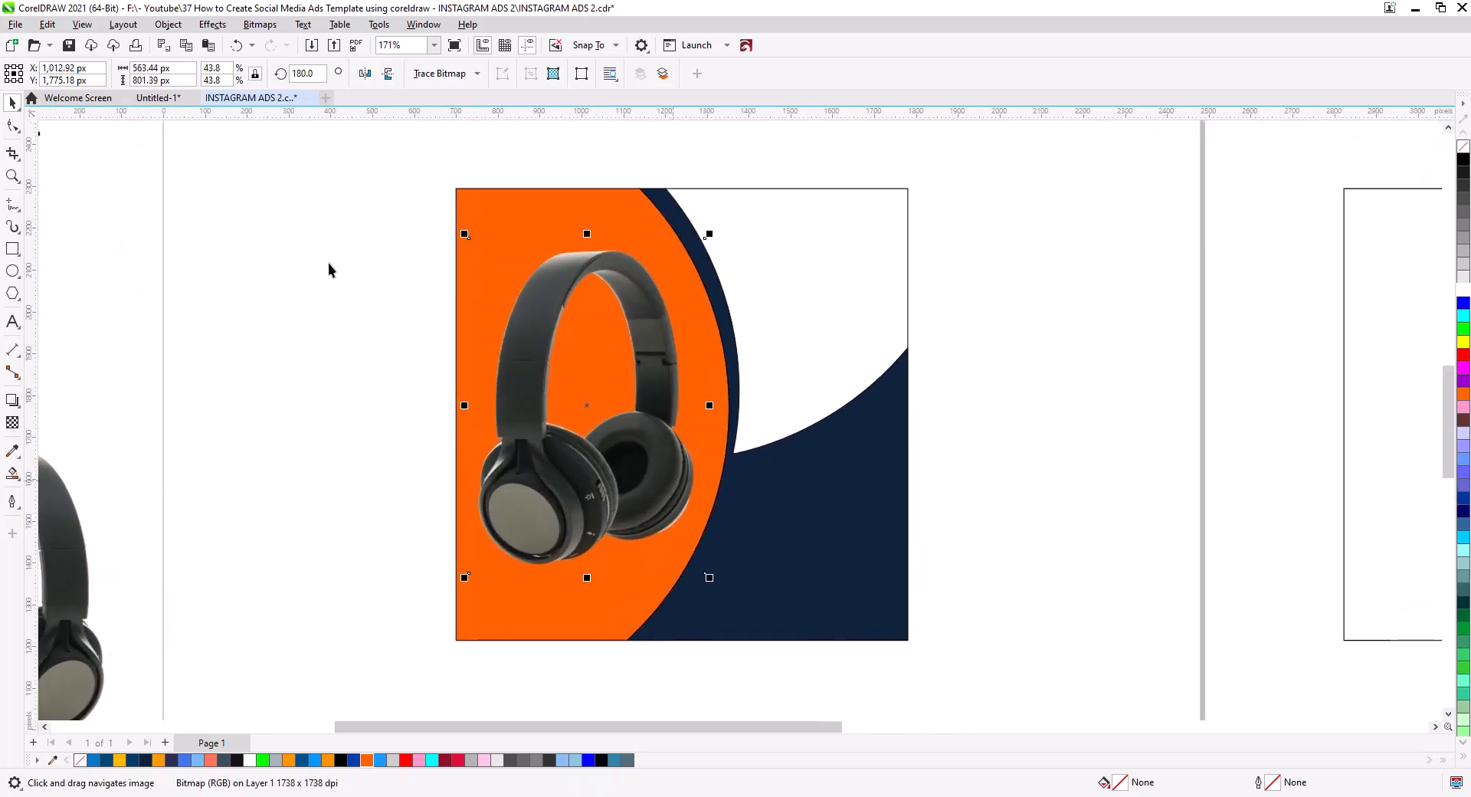
pyautogui.click(213, 25)
pyautogui.moveTo(229, 83)
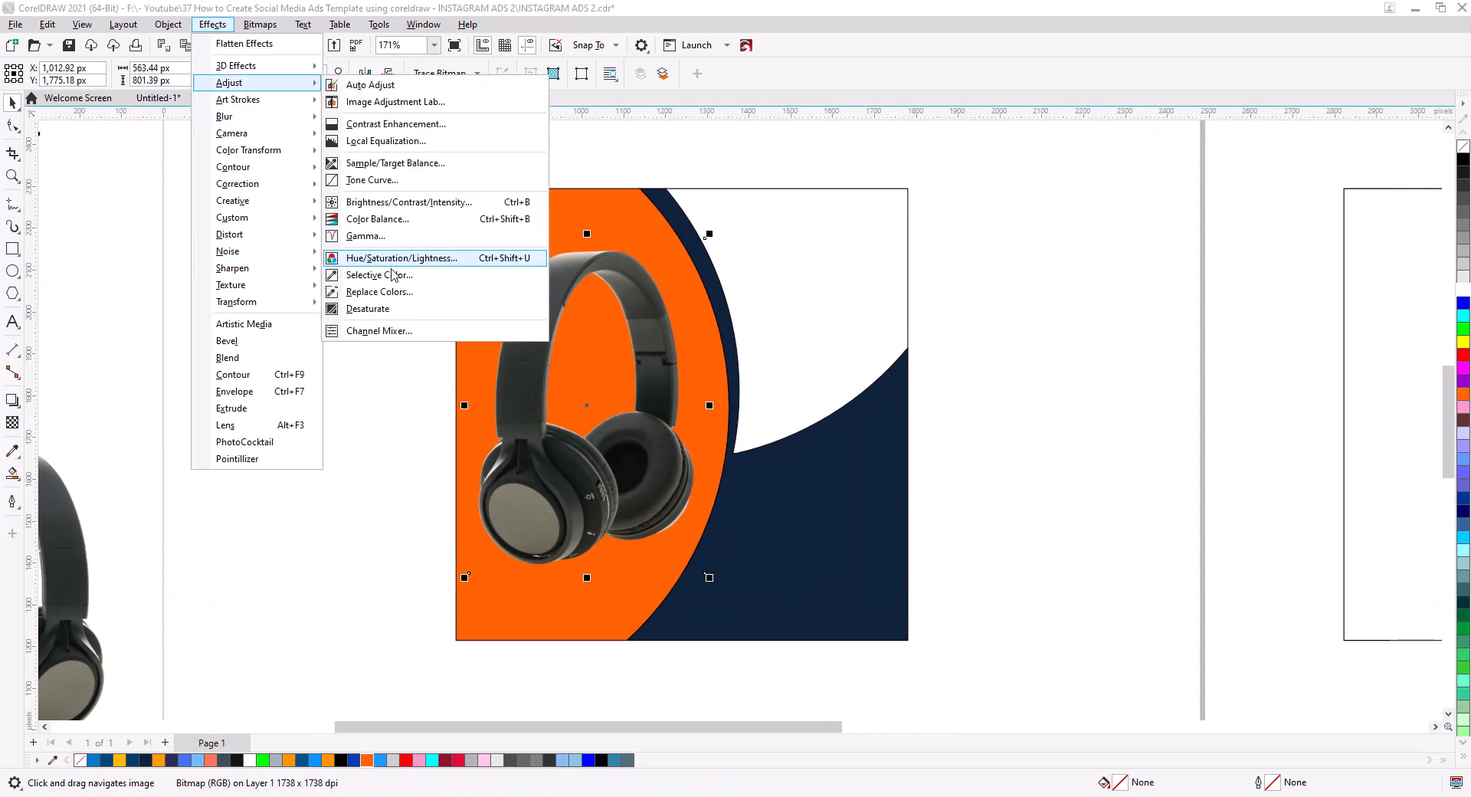
pyautogui.click(395, 203)
pyautogui.moveTo(705, 323); pyautogui.dragTo(943, 428)
pyautogui.click(929, 568)
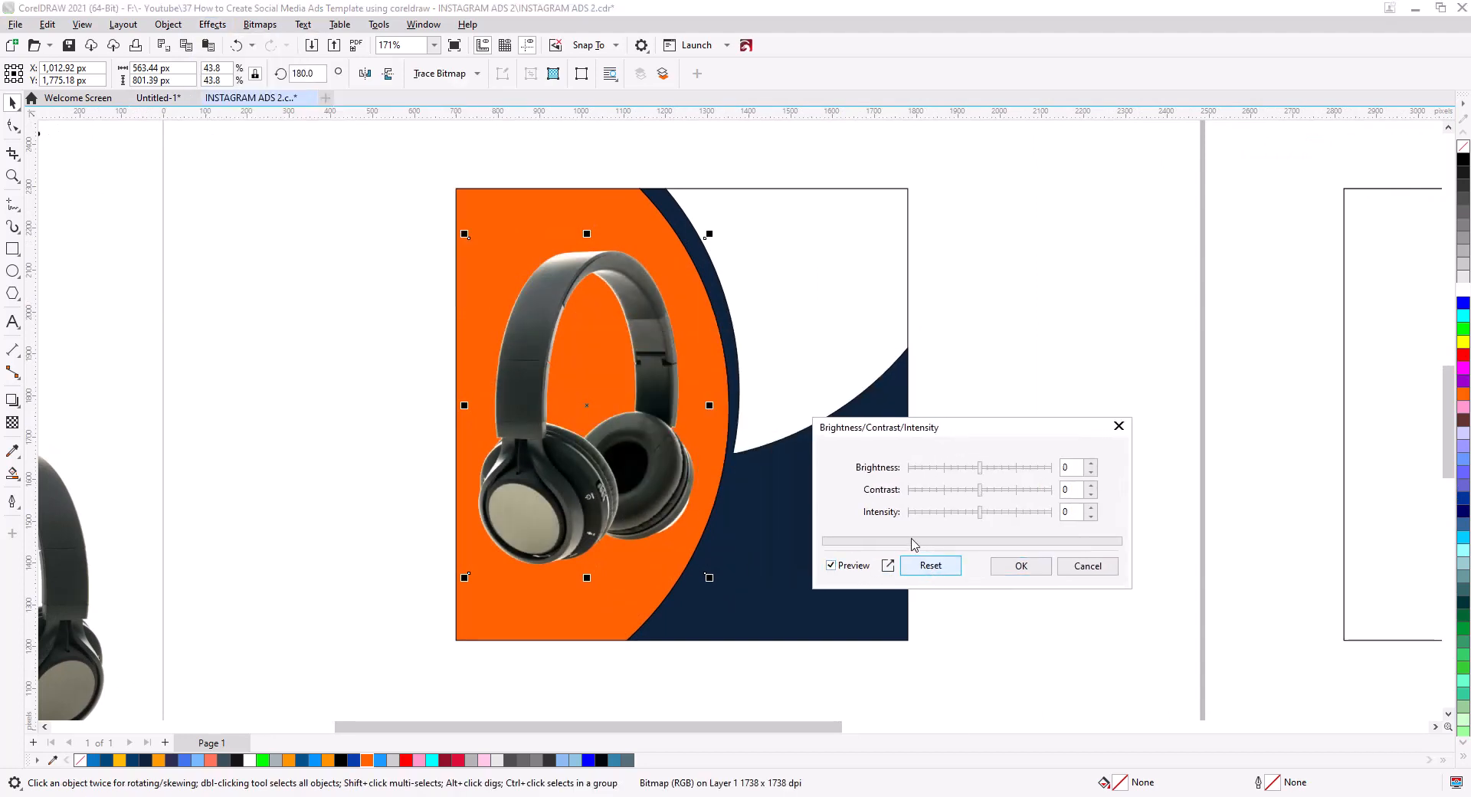
pyautogui.moveTo(1006, 492); pyautogui.dragTo(984, 469)
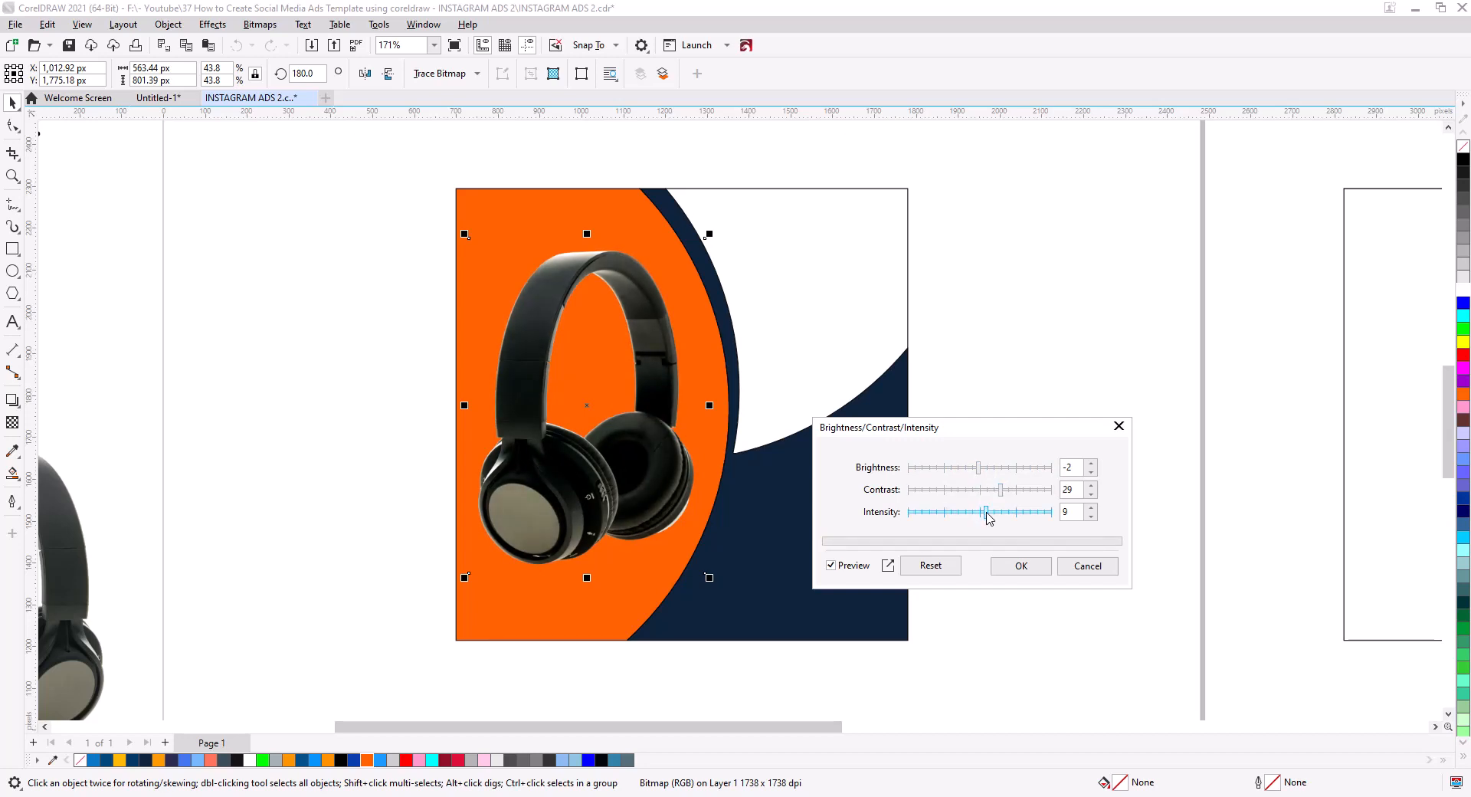
pyautogui.click(1021, 566)
# - Rotate the headphones on the orange shape slightly, to an angle of about 180.9°
pyautogui.click(660, 488)
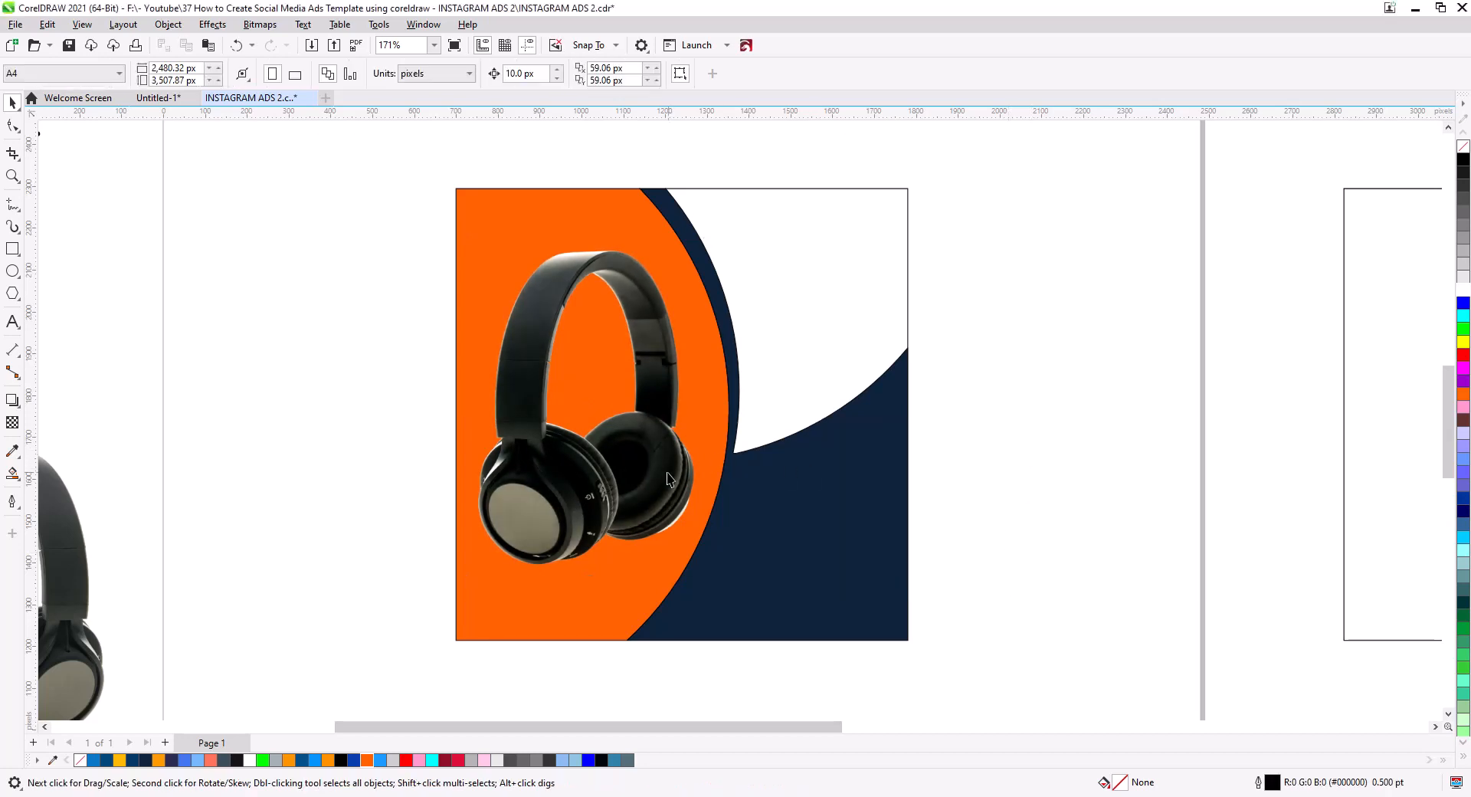
pyautogui.moveTo(711, 580); pyautogui.dragTo(706, 575)
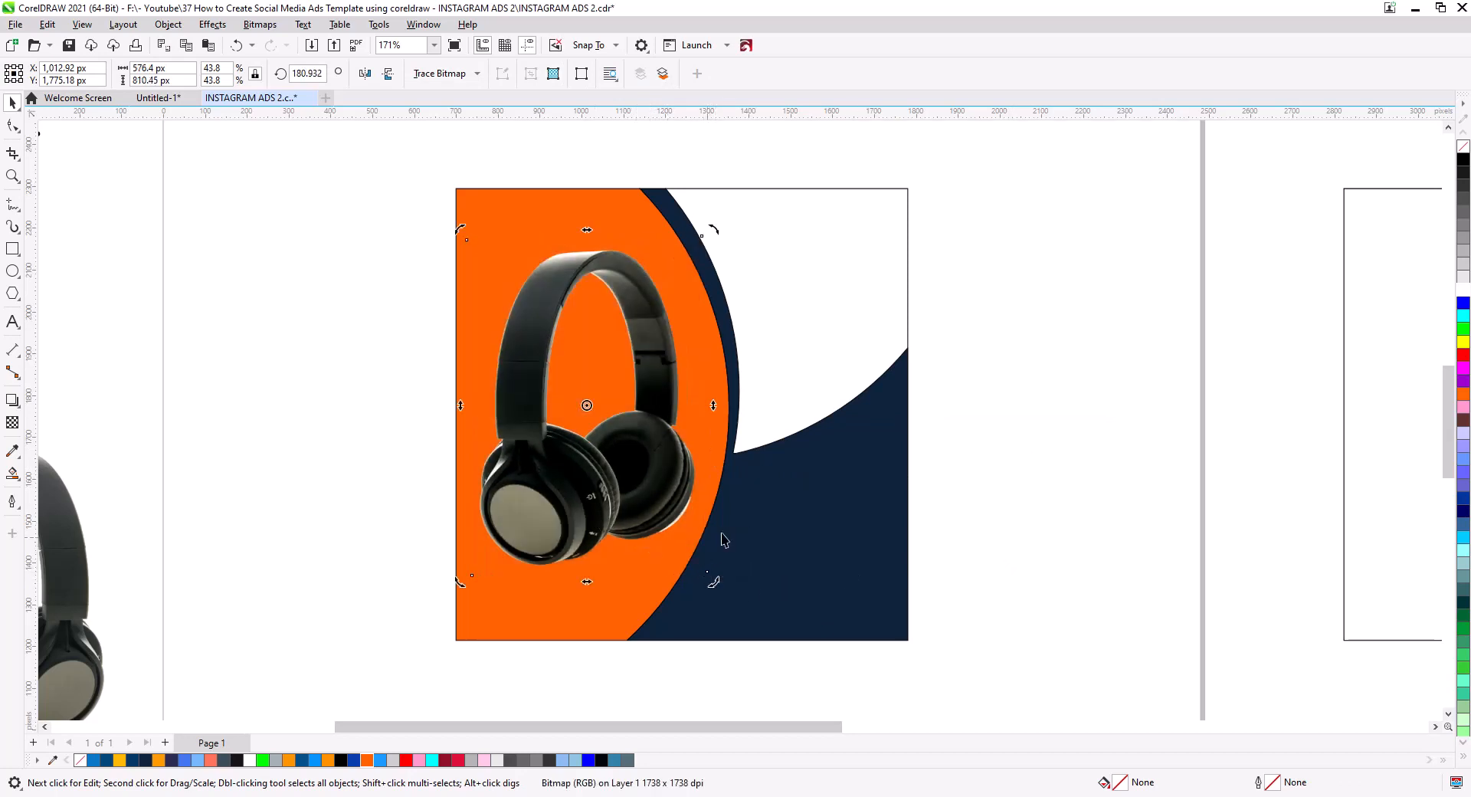
pyautogui.click(999, 480)
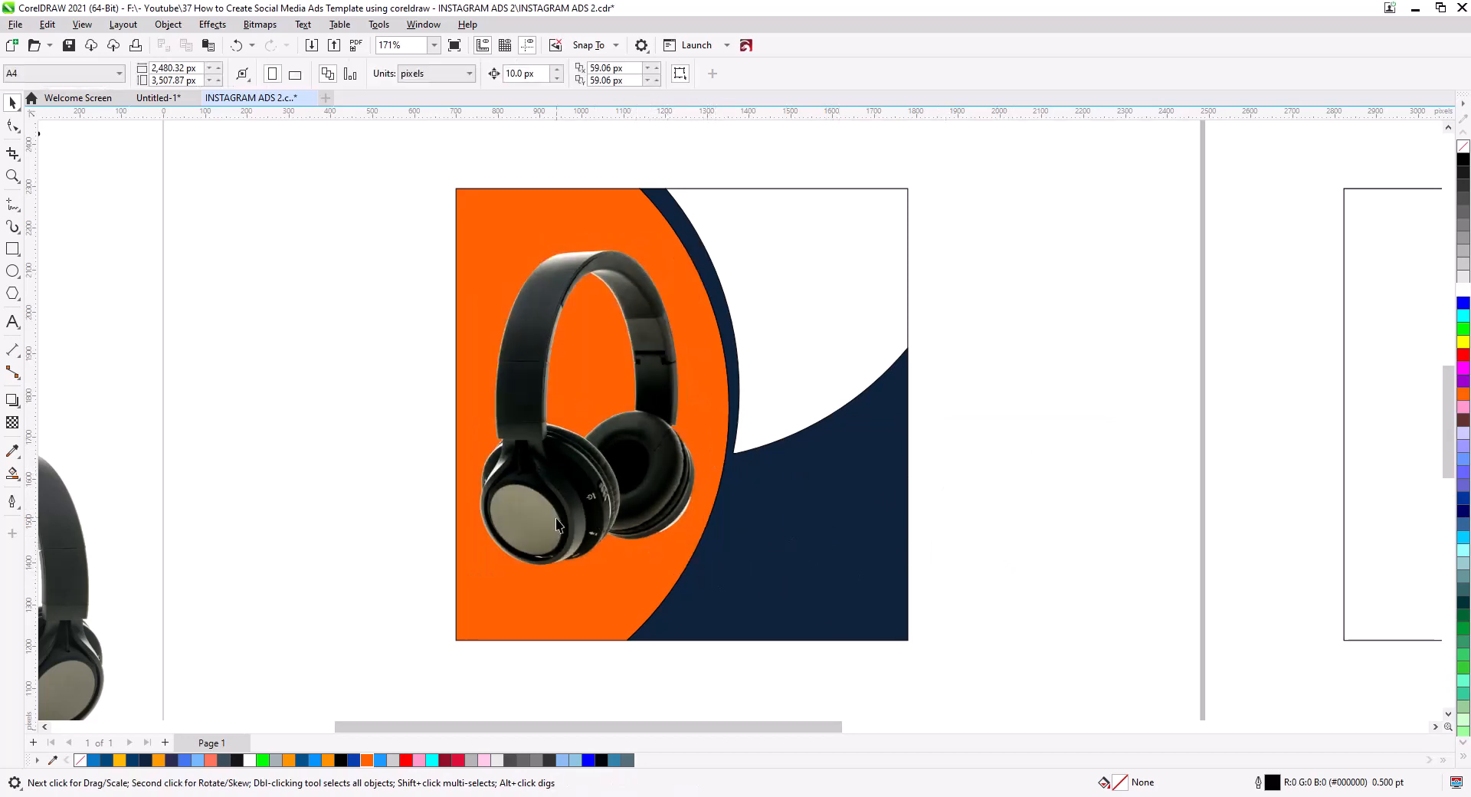
# - Center the headphones vertically on the orange shape and nudge them slightly up and to the left
pyautogui.click(680, 520)
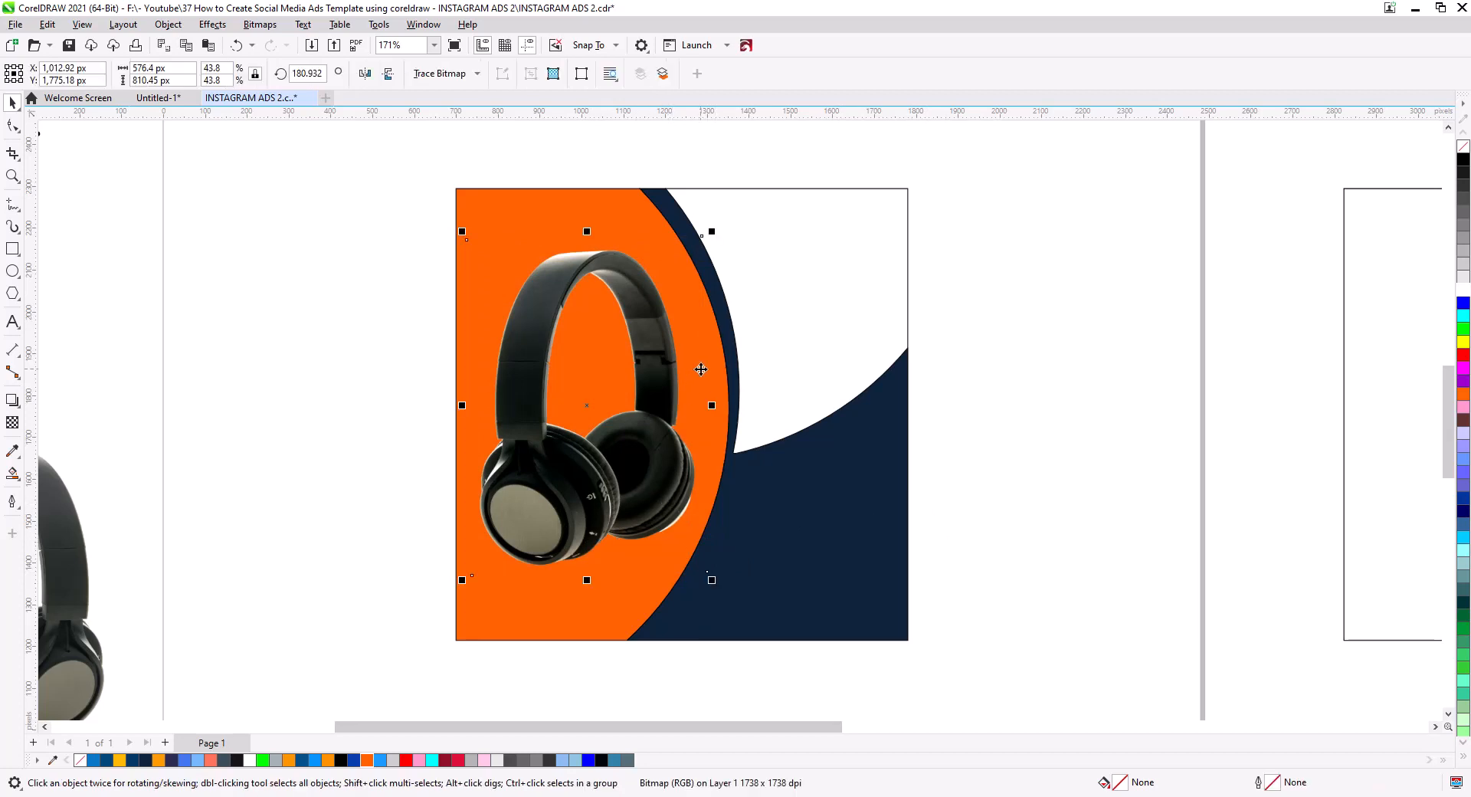
pyautogui.keyDown('shift'); pyautogui.click(486, 201); pyautogui.keyUp('shift')
pyautogui.press('e')
pyautogui.click(301, 359)
pyautogui.click(648, 488)
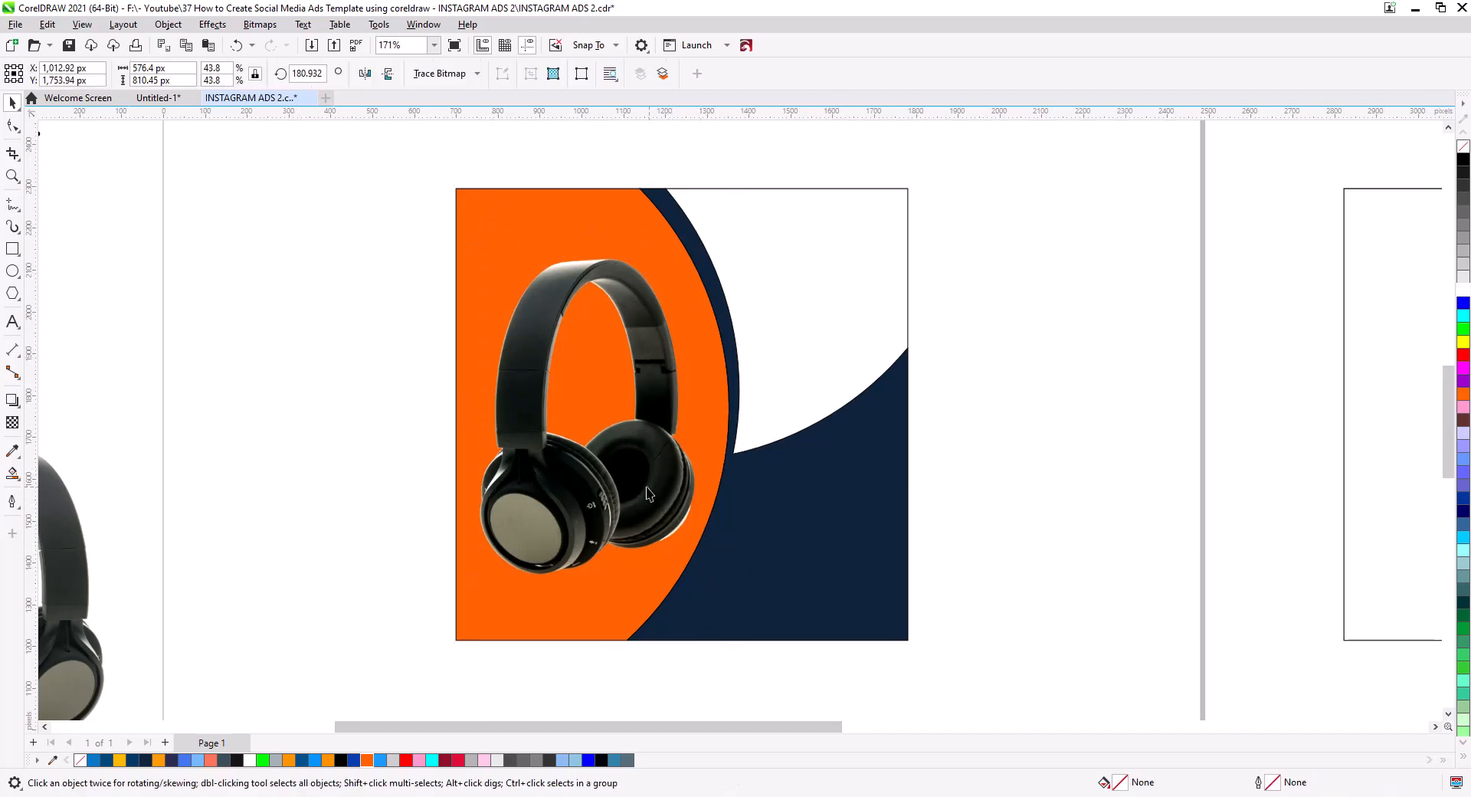
pyautogui.moveTo(647, 492); pyautogui.dragTo(638, 486)
pyautogui.click(371, 437)
# - Copy the "Your Logo Goes Here" text above the headphones, shrink it to about 292 px wide and group it
pyautogui.scroll(-2, 390, 435)
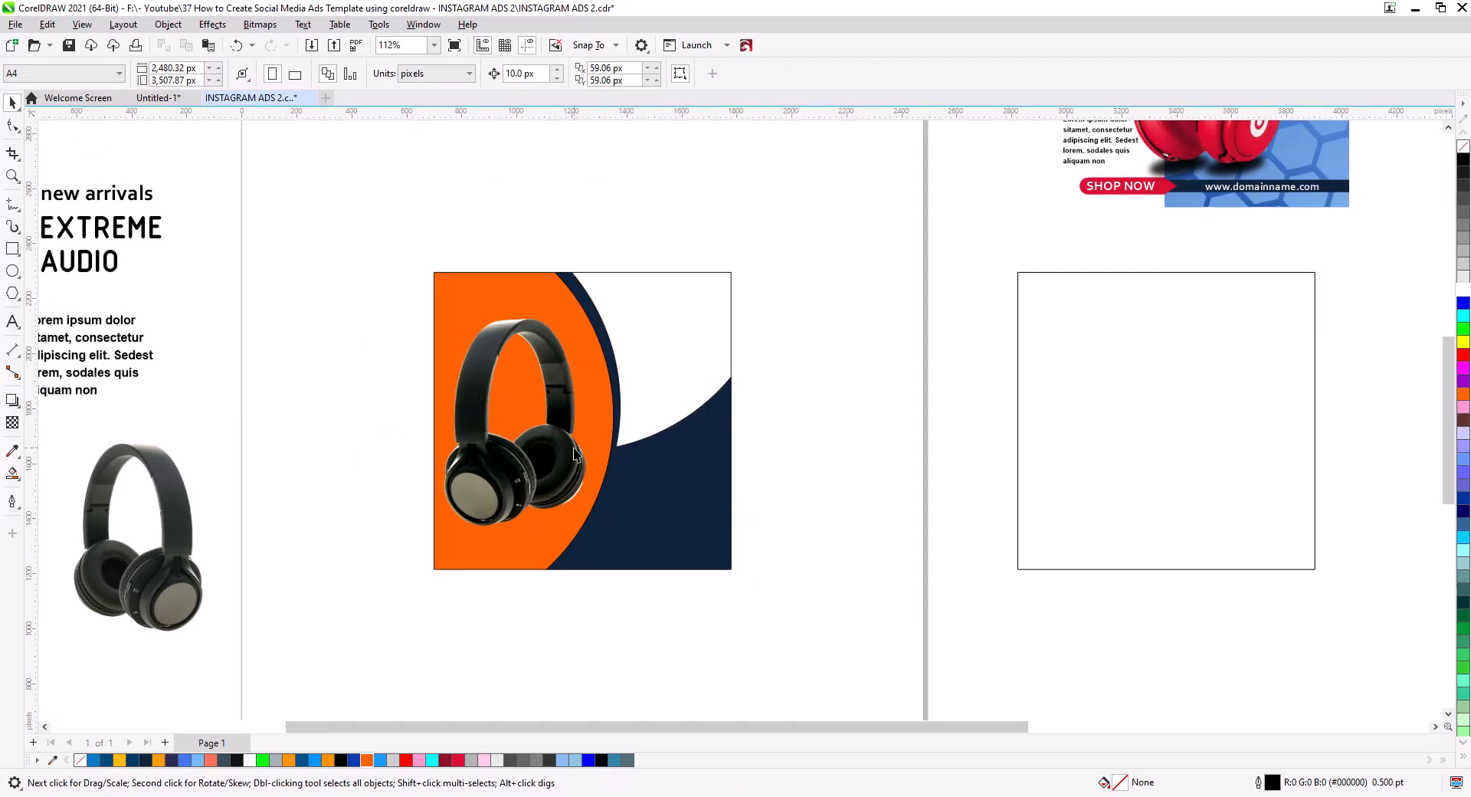
pyautogui.scroll(-1, 575, 454)
pyautogui.click(265, 307)
pyautogui.moveTo(265, 307); pyautogui.dragTo(556, 439)
pyautogui.click(587, 467)
pyautogui.scroll(1, 580, 467)
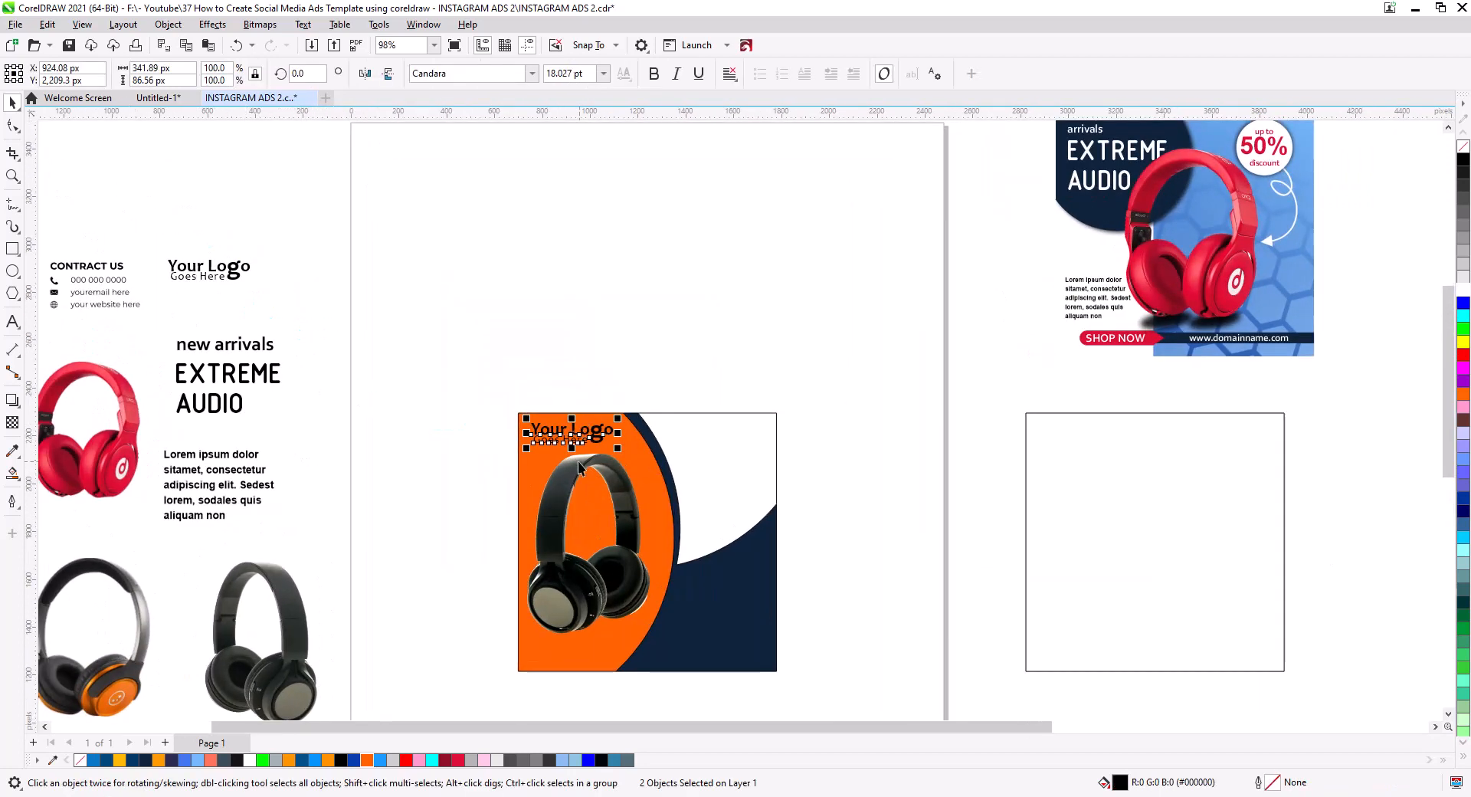
pyautogui.scroll(5, 579, 456)
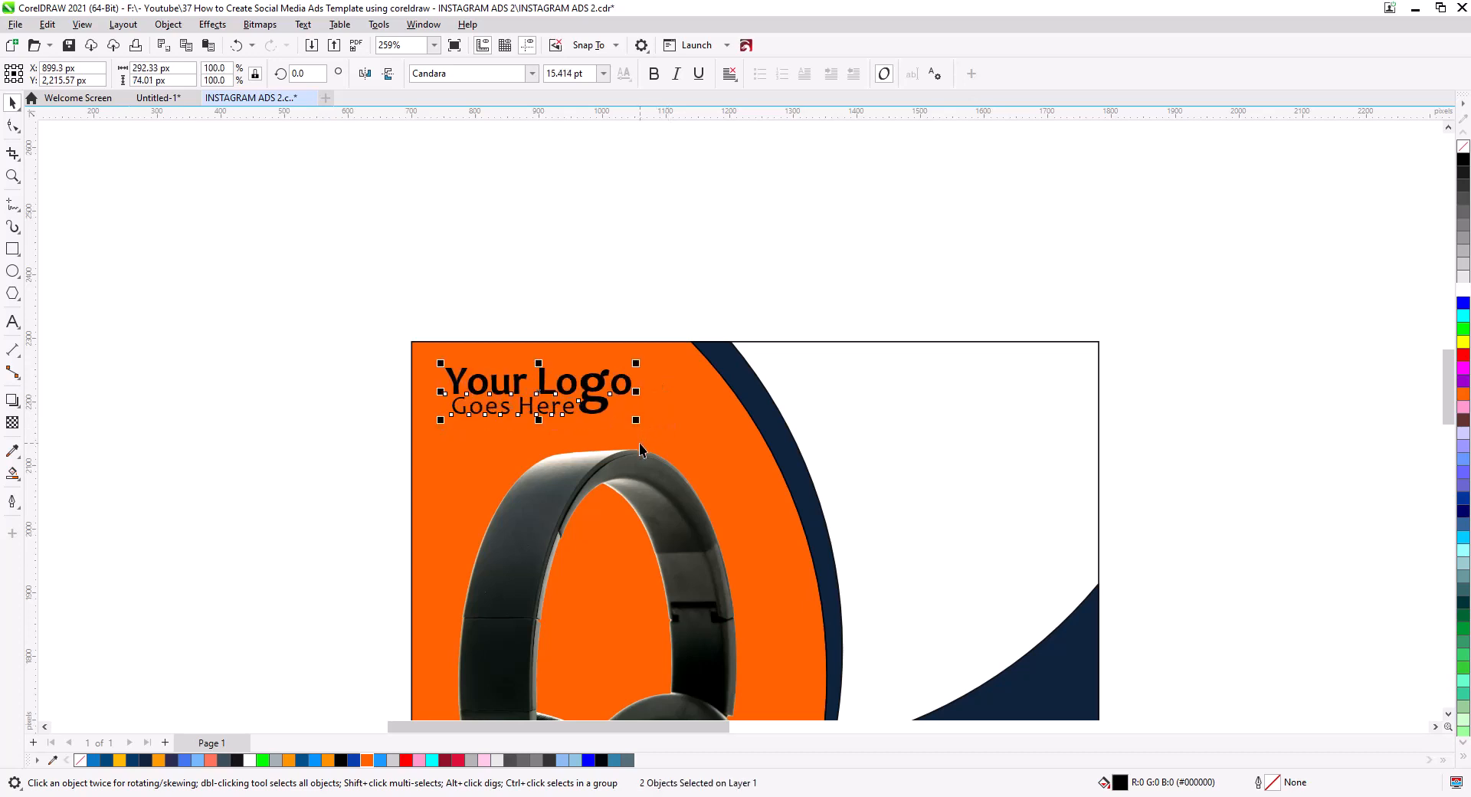
pyautogui.hotkey('ctrl', 'g')
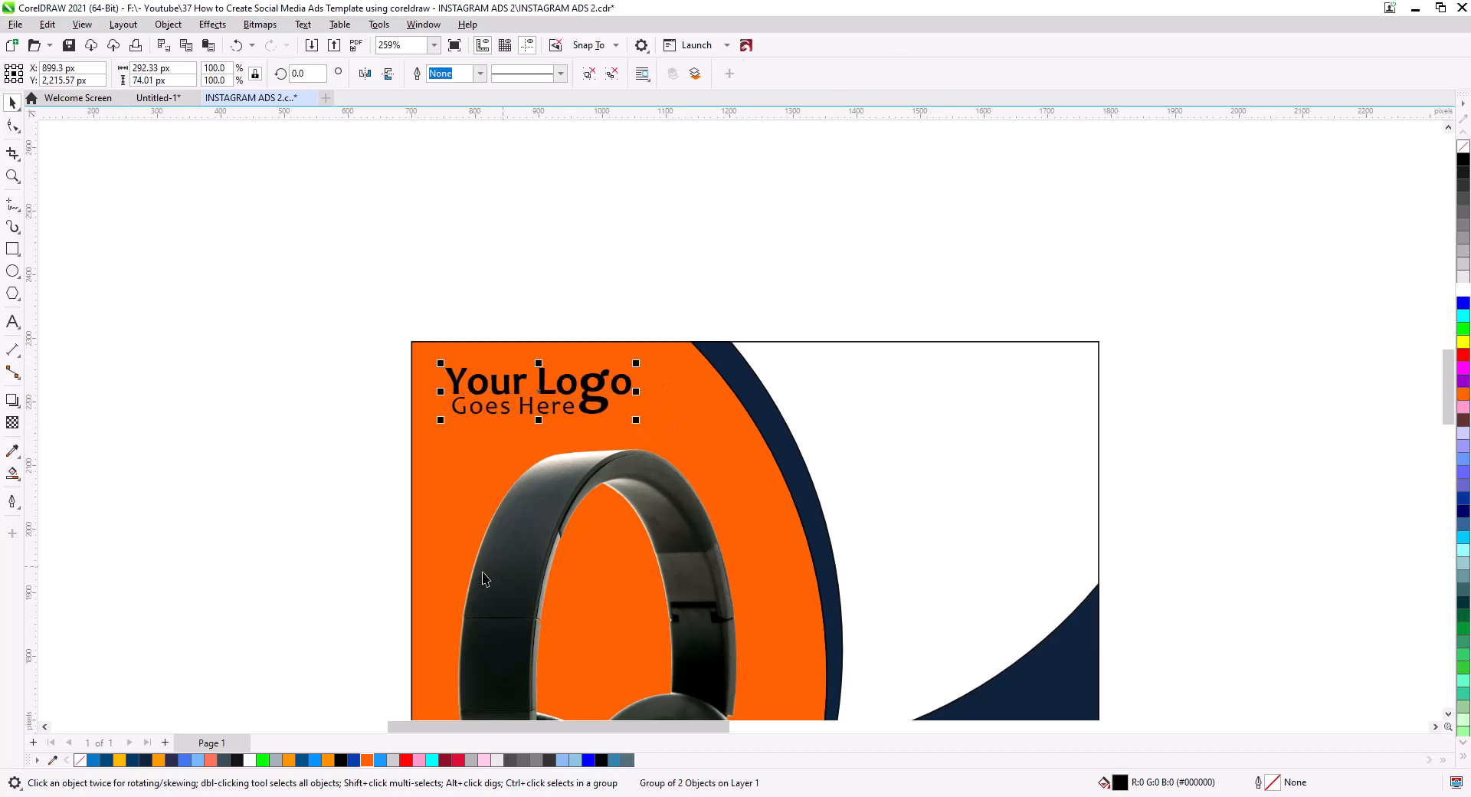
# - Fill the logo group on the orange shape with navy (#0E223B)
pyautogui.click(365, 760)
pyautogui.hotkey('ctrl', 'z')
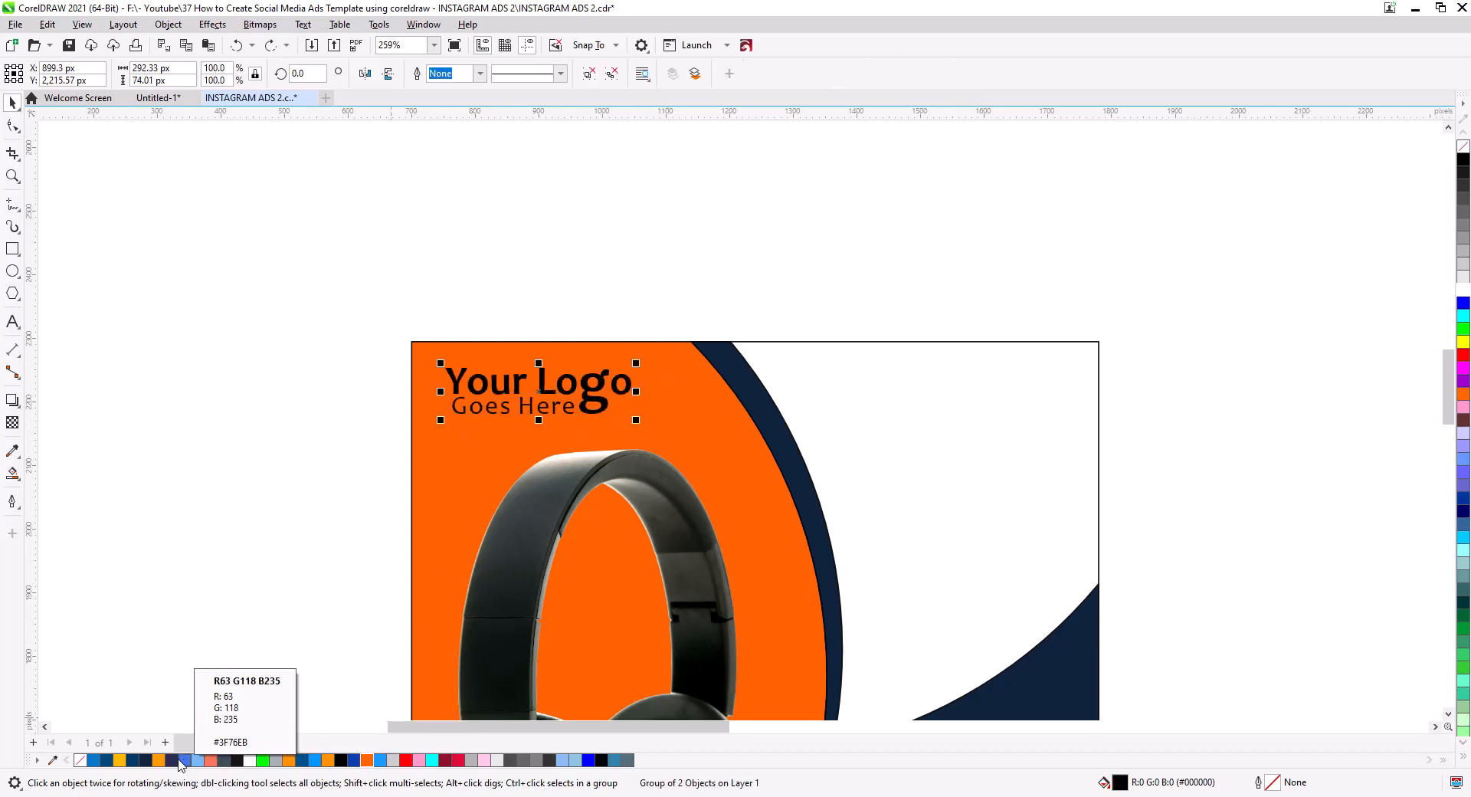
pyautogui.click(146, 761)
pyautogui.press('Escape')
# - Shrink the navy logo to about 272 px wide and move it slightly down above the headphones
pyautogui.scroll(-3, 506, 458)
pyautogui.moveTo(564, 493); pyautogui.dragTo(540, 408)
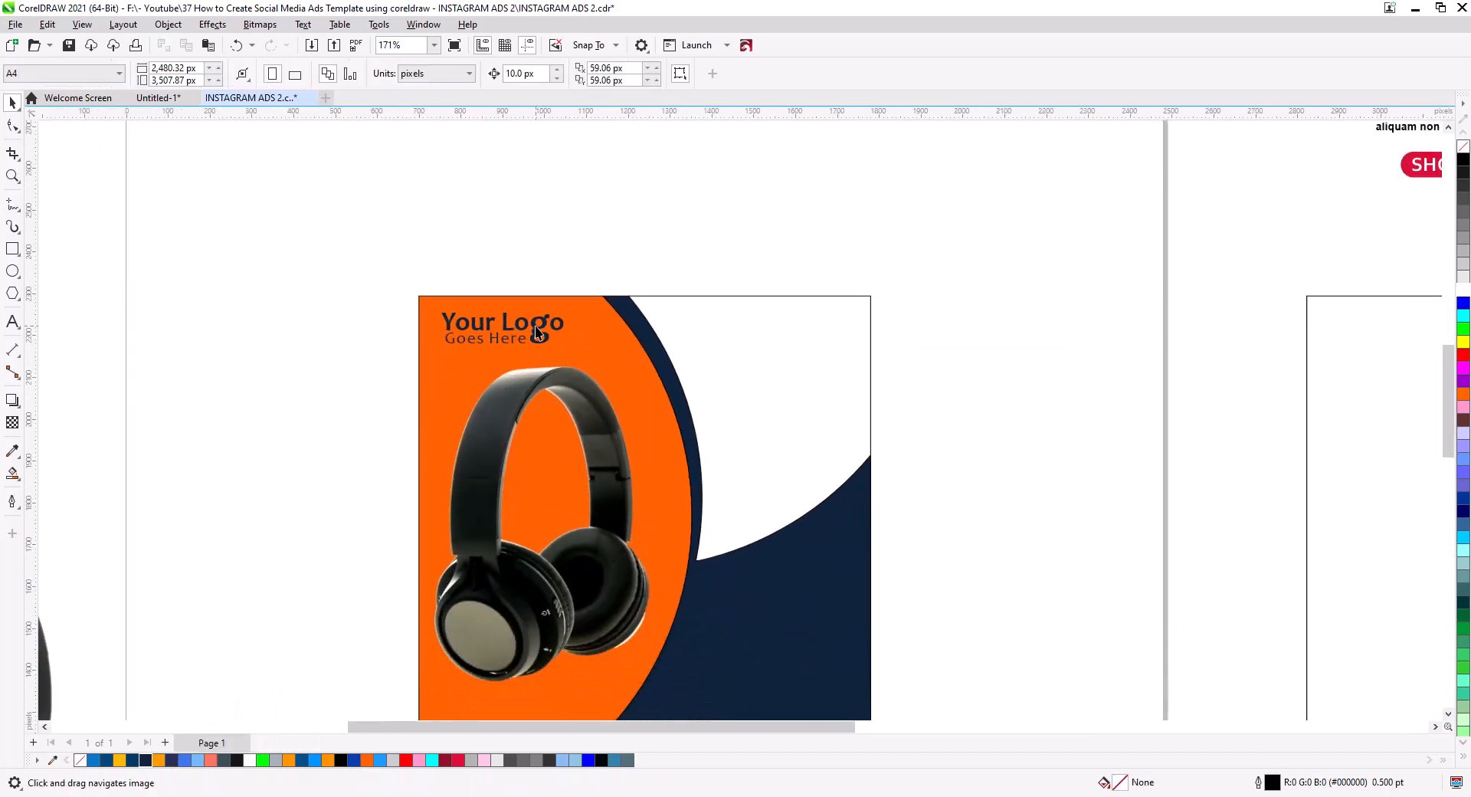
pyautogui.moveTo(537, 331); pyautogui.dragTo(541, 337)
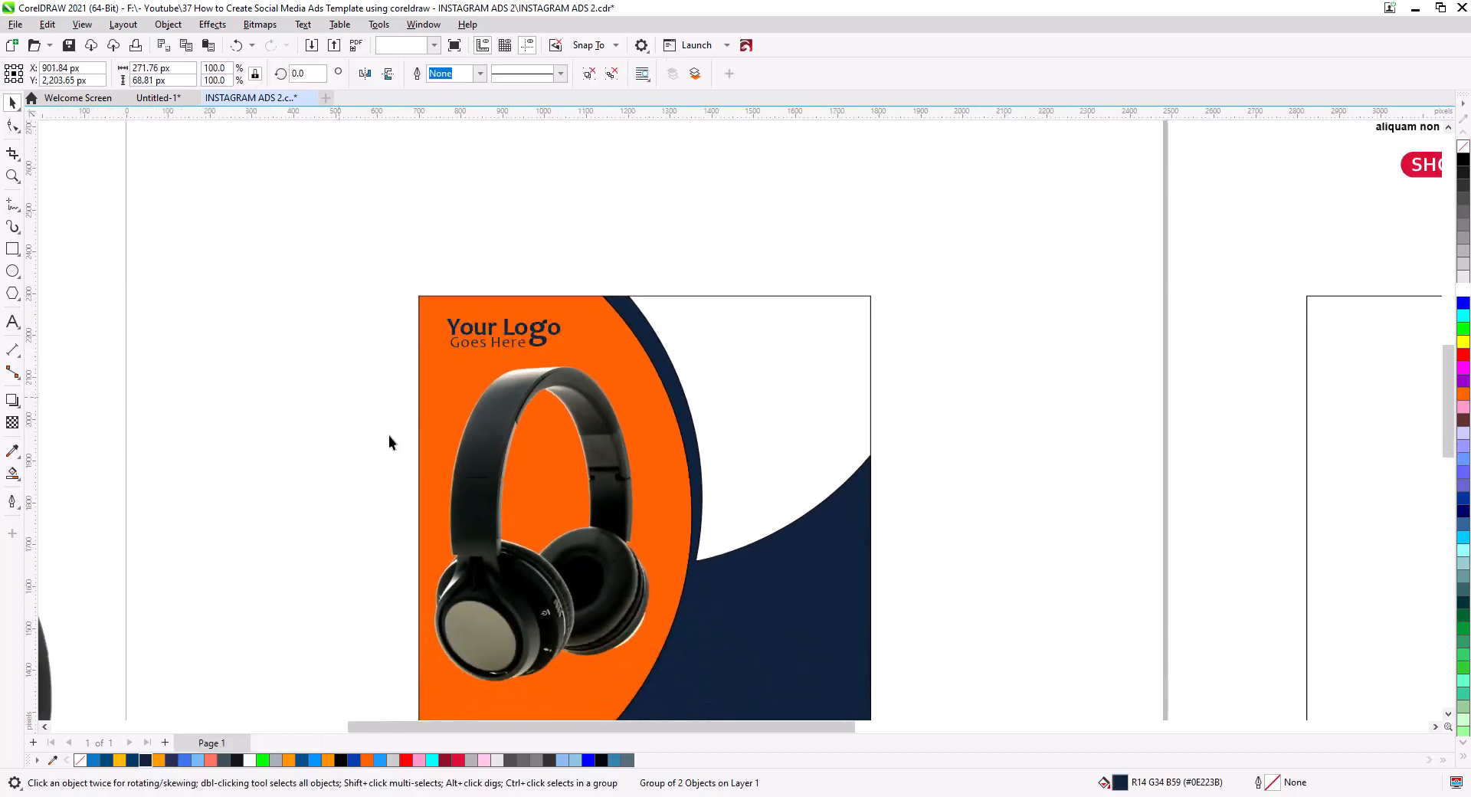
pyautogui.click(389, 436)
pyautogui.moveTo(584, 511); pyautogui.dragTo(548, 419)
pyautogui.scroll(-2, 574, 442)
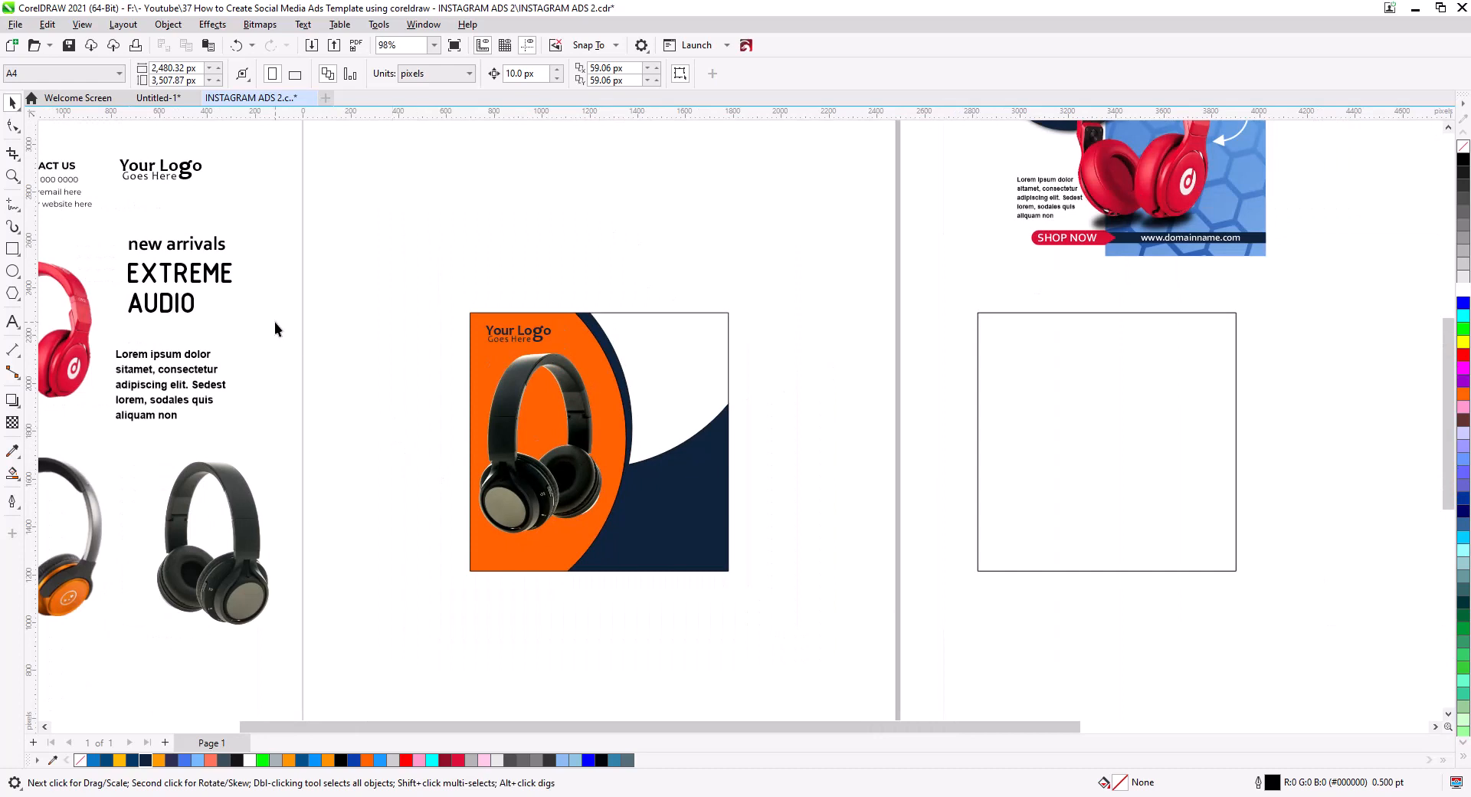
pyautogui.moveTo(226, 305); pyautogui.dragTo(659, 343)
pyautogui.click(698, 373)
pyautogui.scroll(-2, 257, 372)
pyautogui.moveTo(295, 418); pyautogui.dragTo(448, 449)
pyautogui.press('Delete')
# - Copy the BRAND MUSIC text onto the ad's white area and the contact details block just below the ad
pyautogui.moveTo(135, 451); pyautogui.dragTo(216, 518)
pyautogui.moveTo(190, 495); pyautogui.dragTo(691, 403)
pyautogui.click(724, 431)
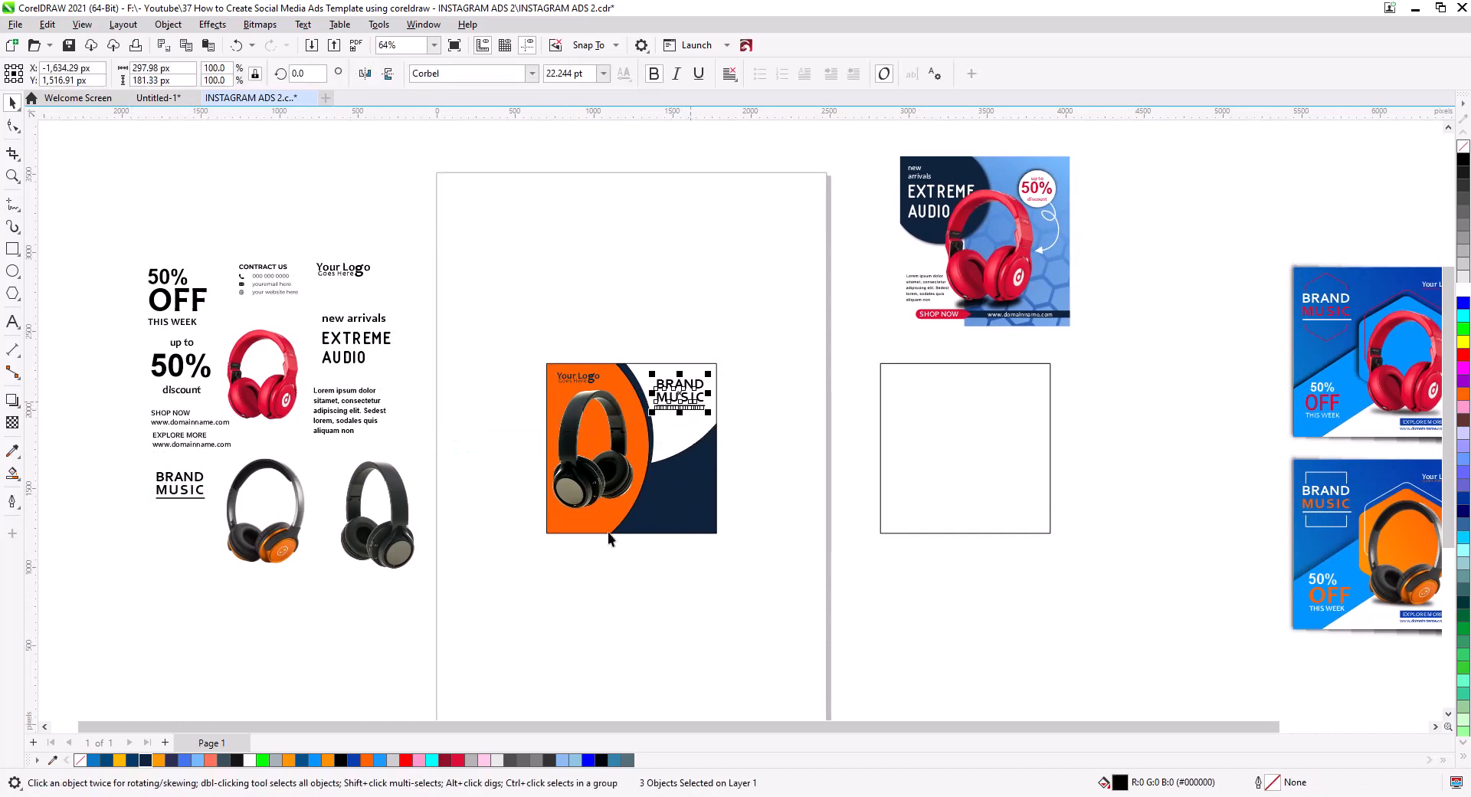
pyautogui.moveTo(301, 300); pyautogui.dragTo(302, 302)
pyautogui.moveTo(277, 275); pyautogui.dragTo(714, 560)
pyautogui.click(747, 589)
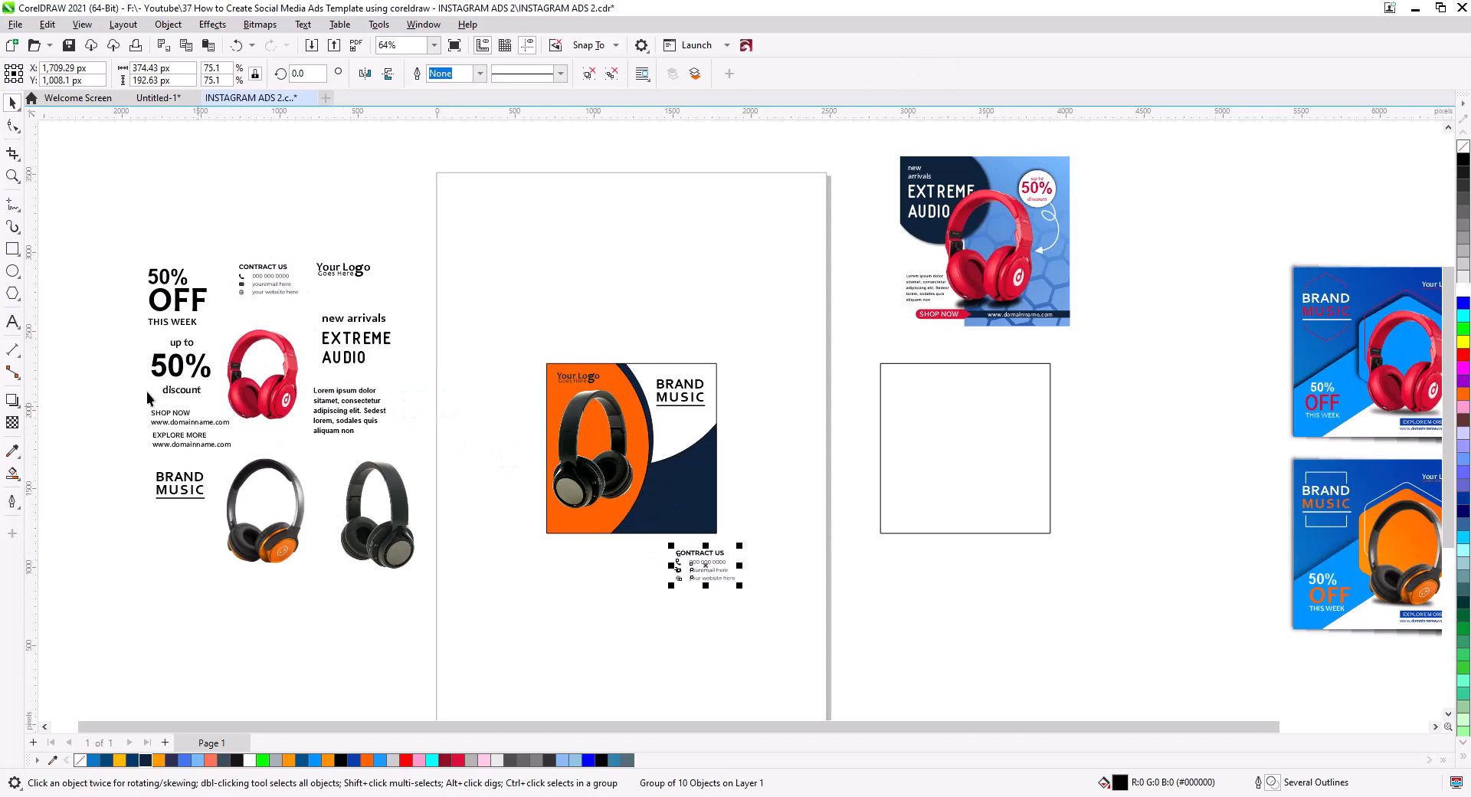
pyautogui.click(168, 366)
pyautogui.moveTo(168, 366); pyautogui.dragTo(735, 481)
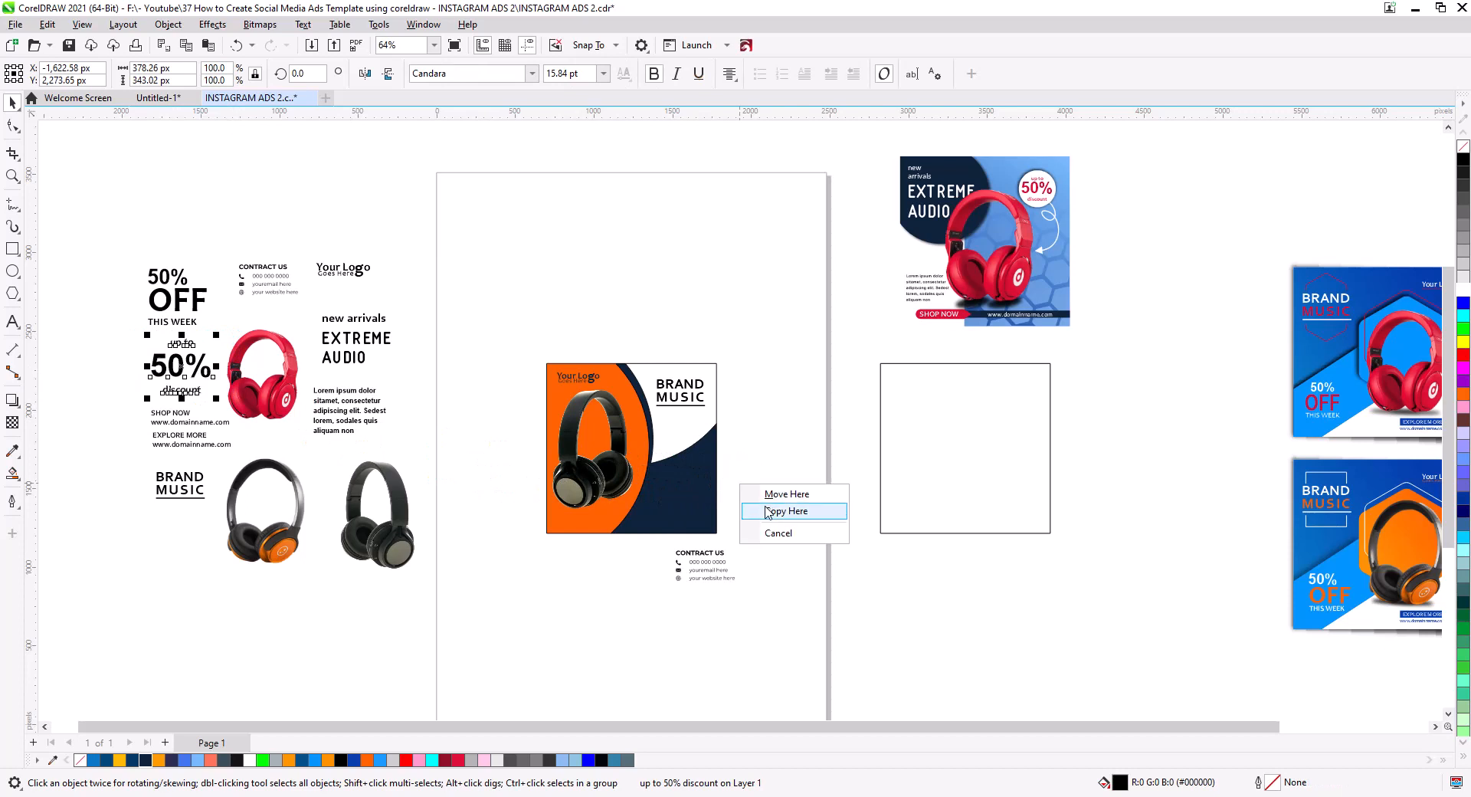
pyautogui.click(747, 502)
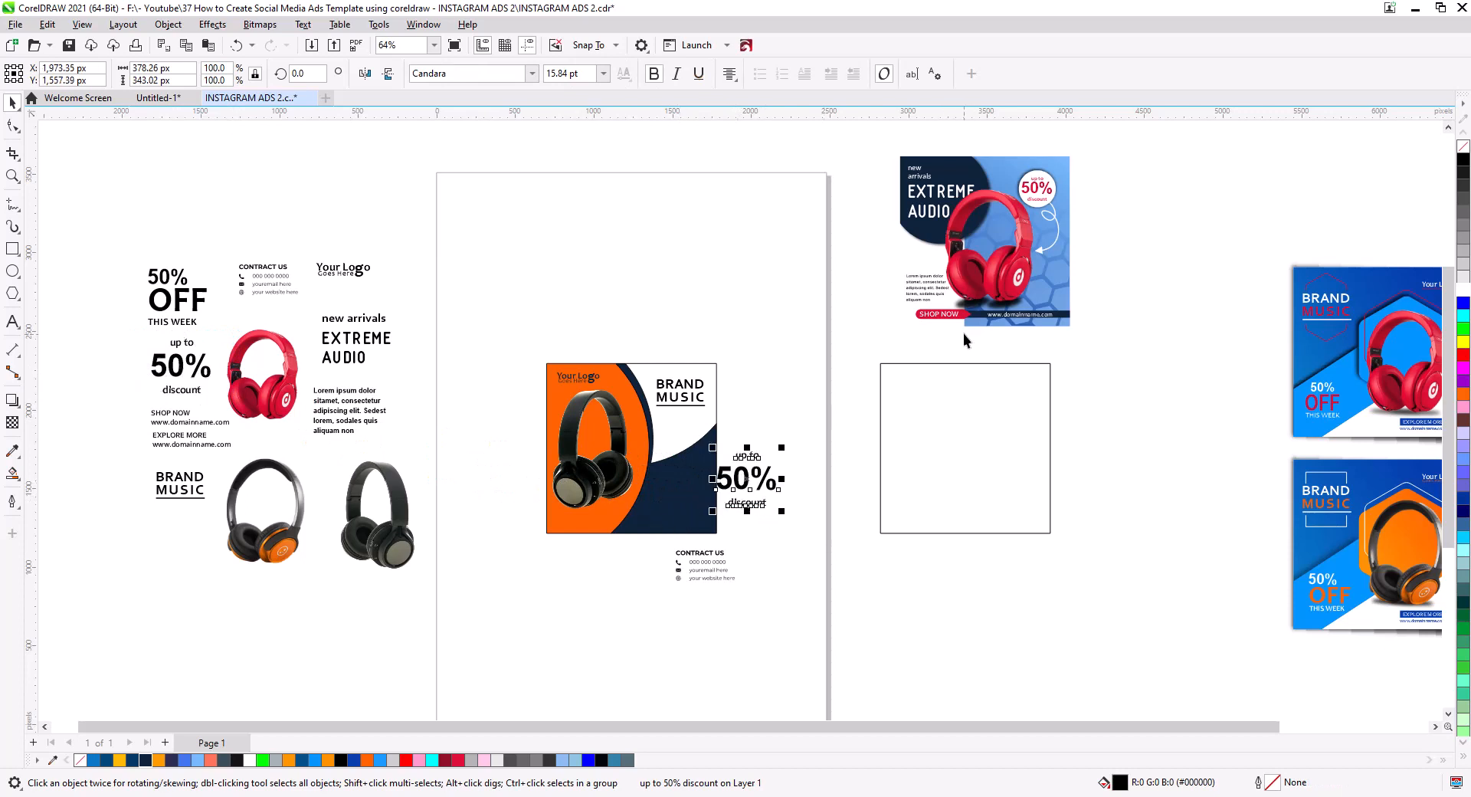
pyautogui.moveTo(185, 420); pyautogui.dragTo(706, 351)
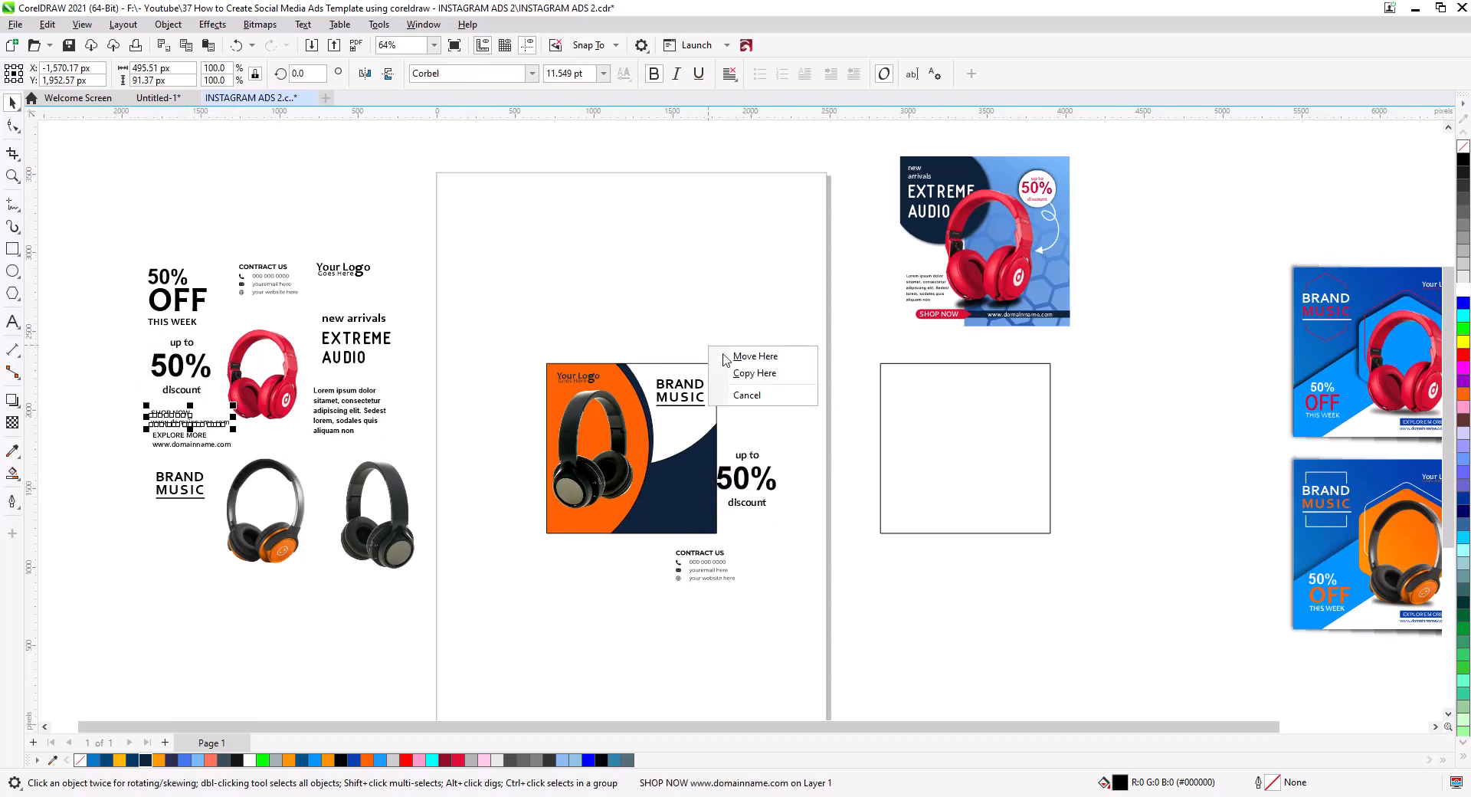
pyautogui.click(734, 374)
# - Move the contact details block into the navy area's lower-right corner and shrink it to 64.7%, about 322 px wide
pyautogui.scroll(3, 684, 448)
pyautogui.moveTo(667, 494); pyautogui.dragTo(622, 317)
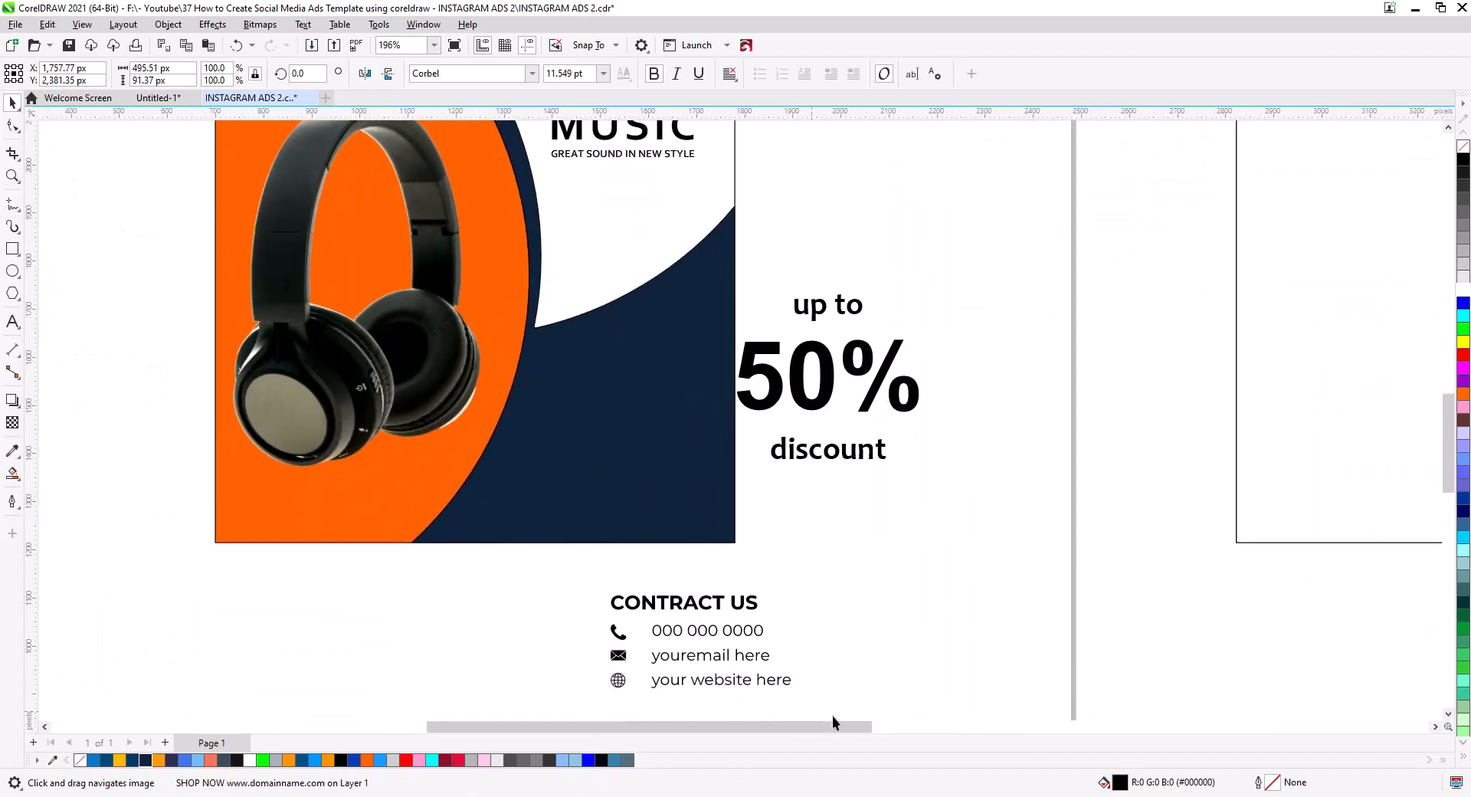
pyautogui.moveTo(701, 640); pyautogui.dragTo(636, 483)
pyautogui.moveTo(539, 433); pyautogui.dragTo(565, 447)
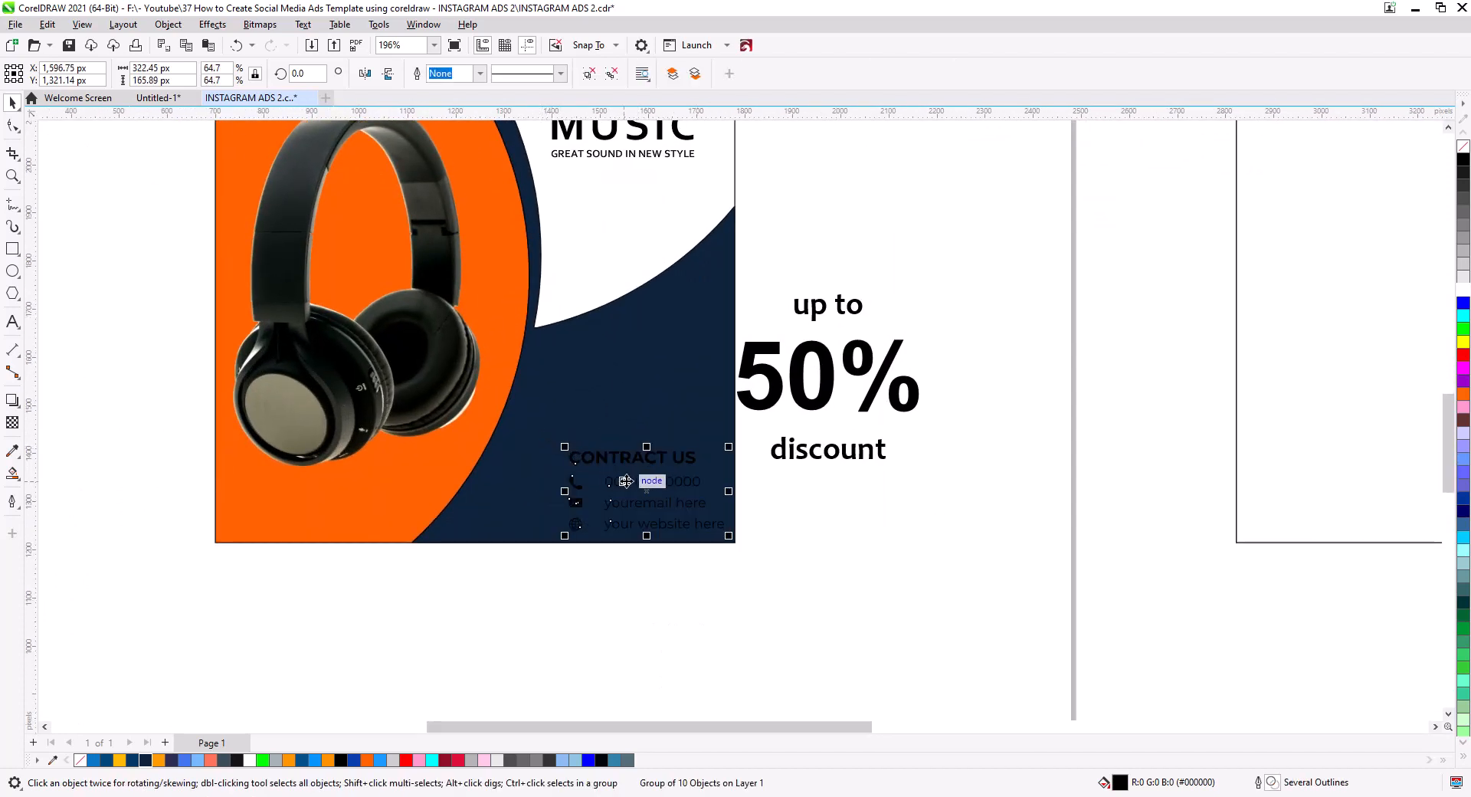
pyautogui.moveTo(627, 484); pyautogui.dragTo(619, 476)
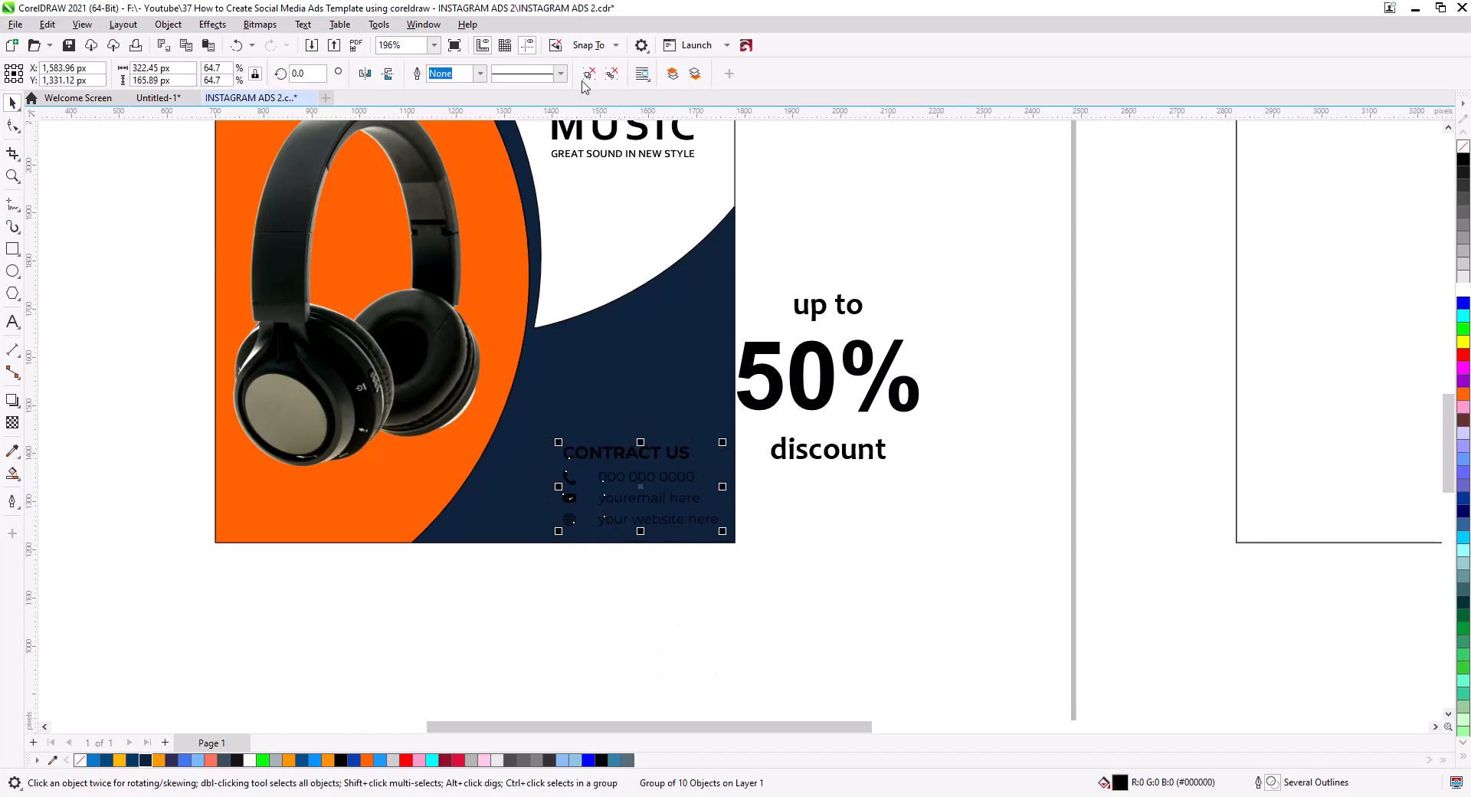
# - Ungroup the contact block, then fill its heading with white and its icons and detail lines with orange (#FF6200)
pyautogui.click(588, 73)
pyautogui.click(659, 454)
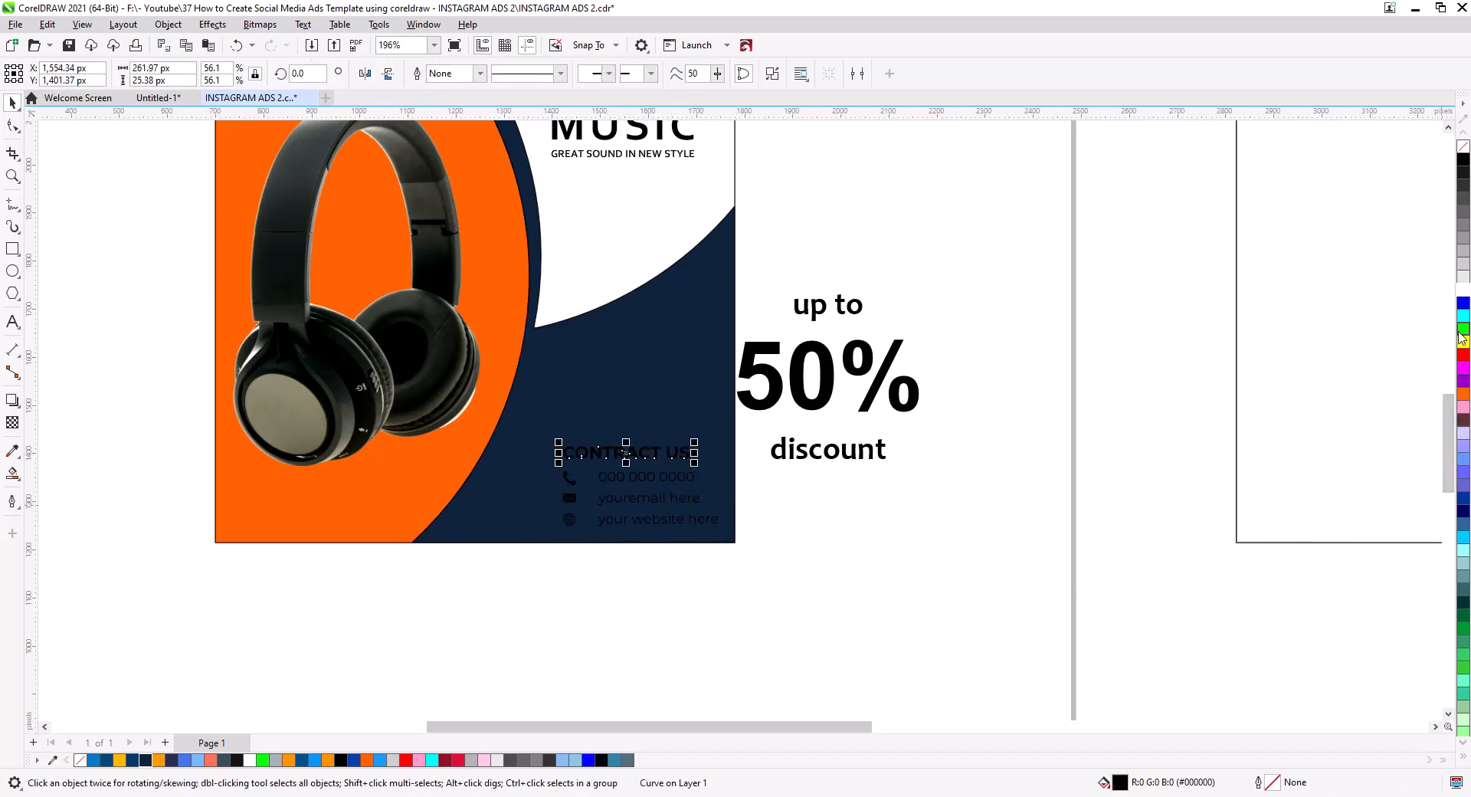
pyautogui.click(1464, 290)
pyautogui.moveTo(755, 552); pyautogui.dragTo(549, 462)
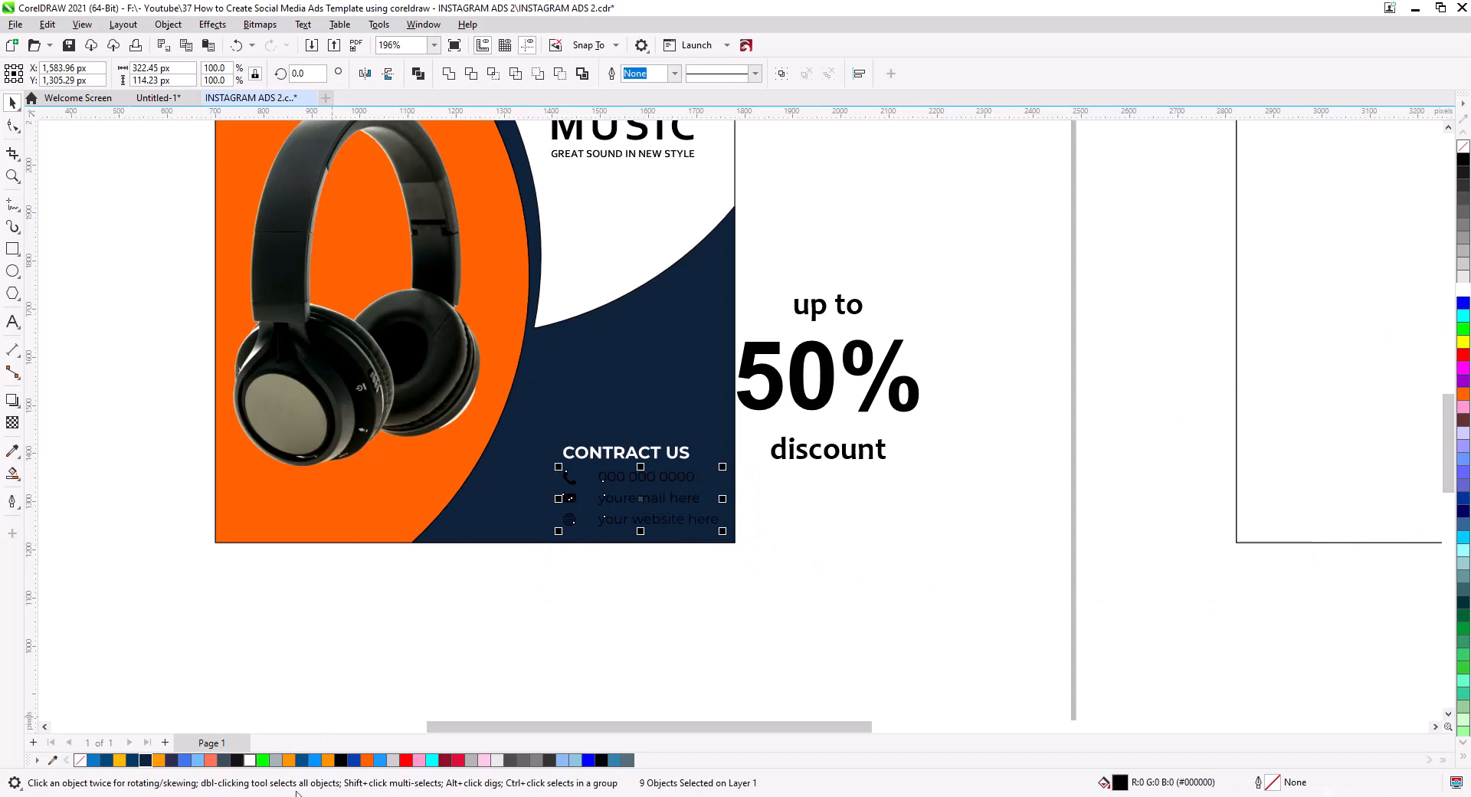
pyautogui.click(369, 761)
pyautogui.click(722, 627)
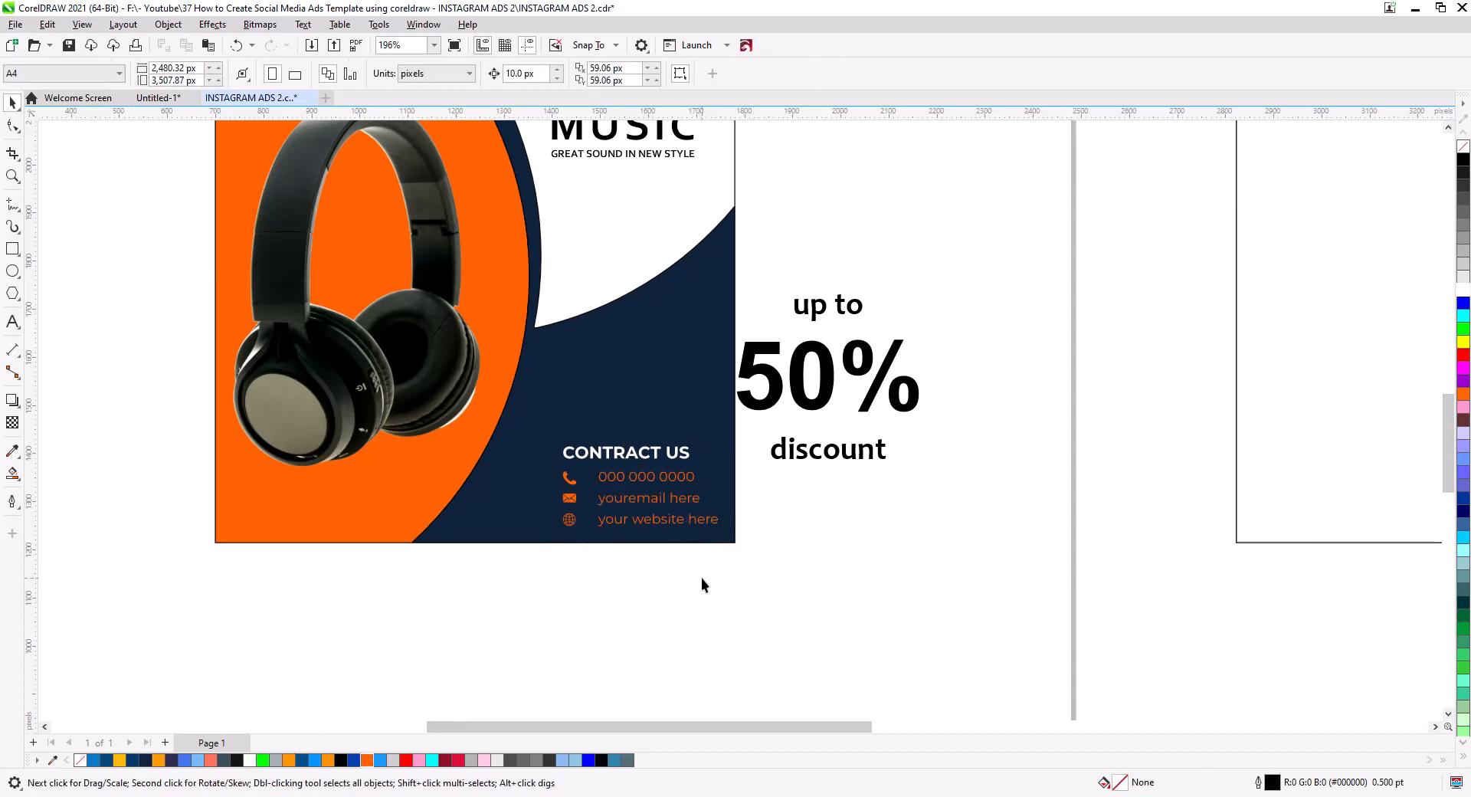
# - Shift the phone, mail and web icons to the right, closer to their contact lines
pyautogui.click(679, 522)
pyautogui.keyDown('shift'); pyautogui.click(569, 520); pyautogui.keyUp('shift')
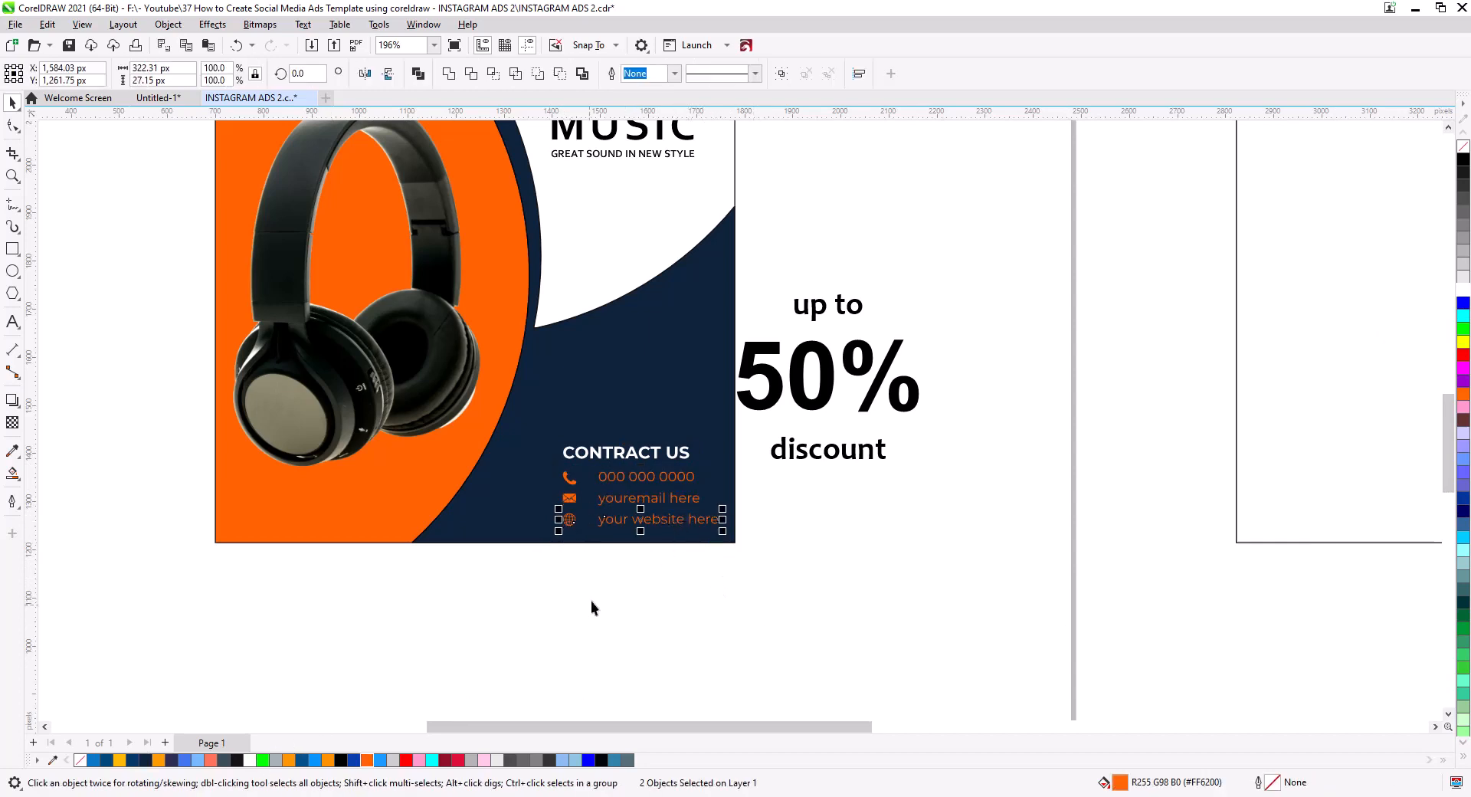
pyautogui.click(591, 601)
pyautogui.scroll(4, 592, 539)
pyautogui.moveTo(600, 592); pyautogui.dragTo(580, 449)
pyautogui.click(782, 607)
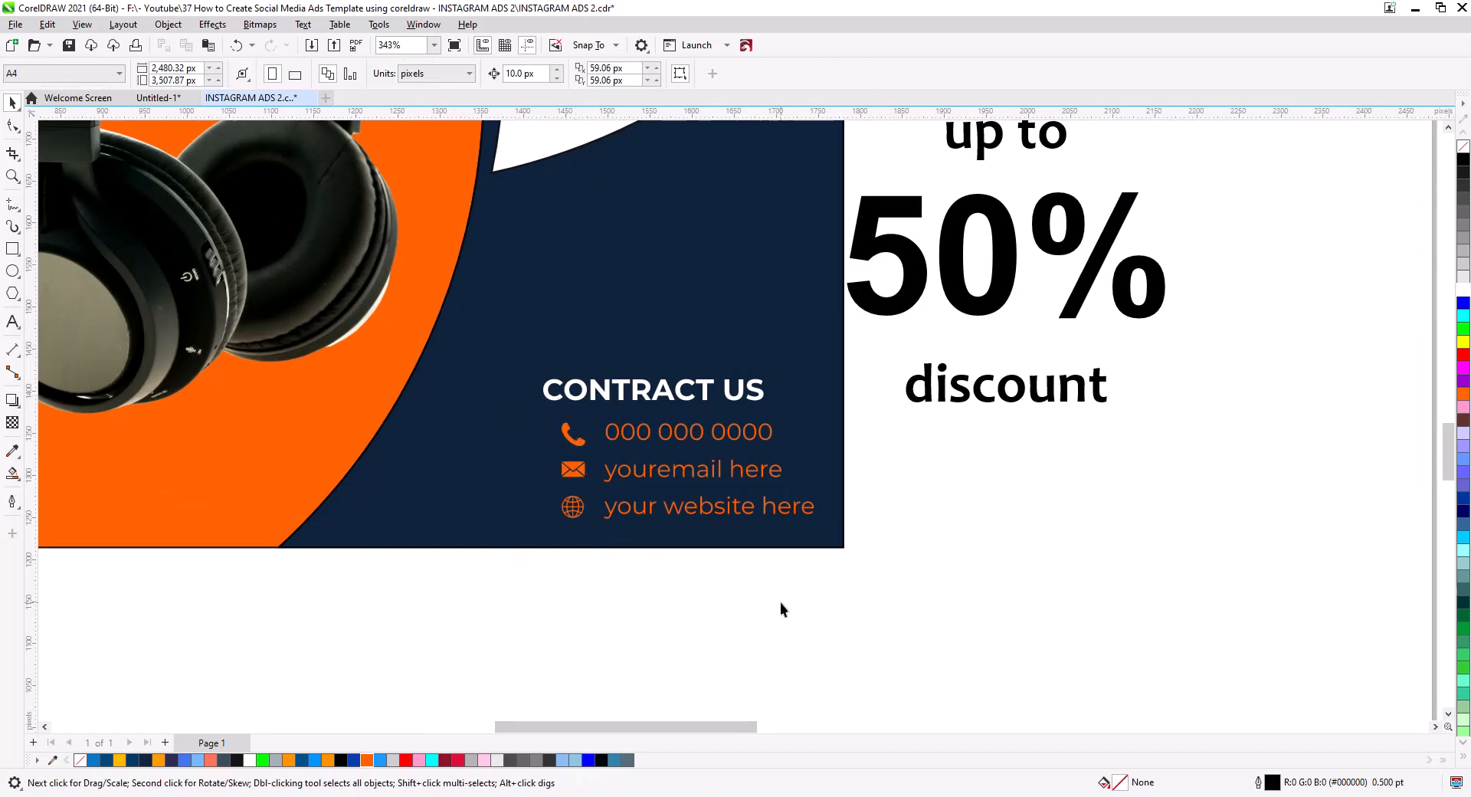
# - Align the "CONTRACT US" heading's left edge with the phone icon below it
pyautogui.click(663, 399)
pyautogui.keyDown('shift'); pyautogui.click(579, 436); pyautogui.keyUp('shift')
pyautogui.press('l')
pyautogui.click(684, 615)
pyautogui.scroll(-4, 692, 619)
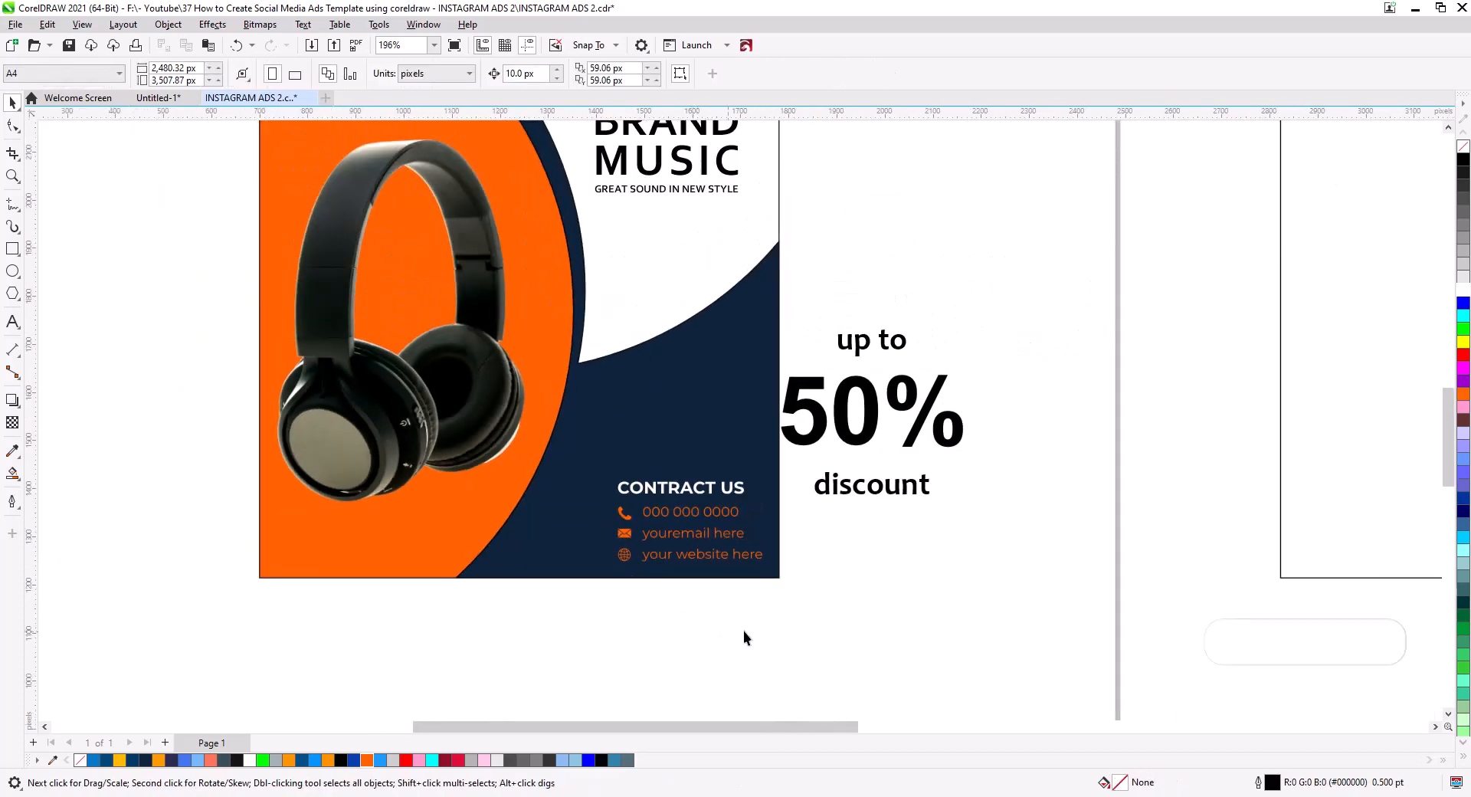
# - Change the discount figure beside the ad to 25% and shrink the whole discount text to 66.8%, about 255 px wide
pyautogui.moveTo(886, 598); pyautogui.dragTo(887, 622)
pyautogui.doubleClick(835, 456)
pyautogui.doubleClick(836, 455)
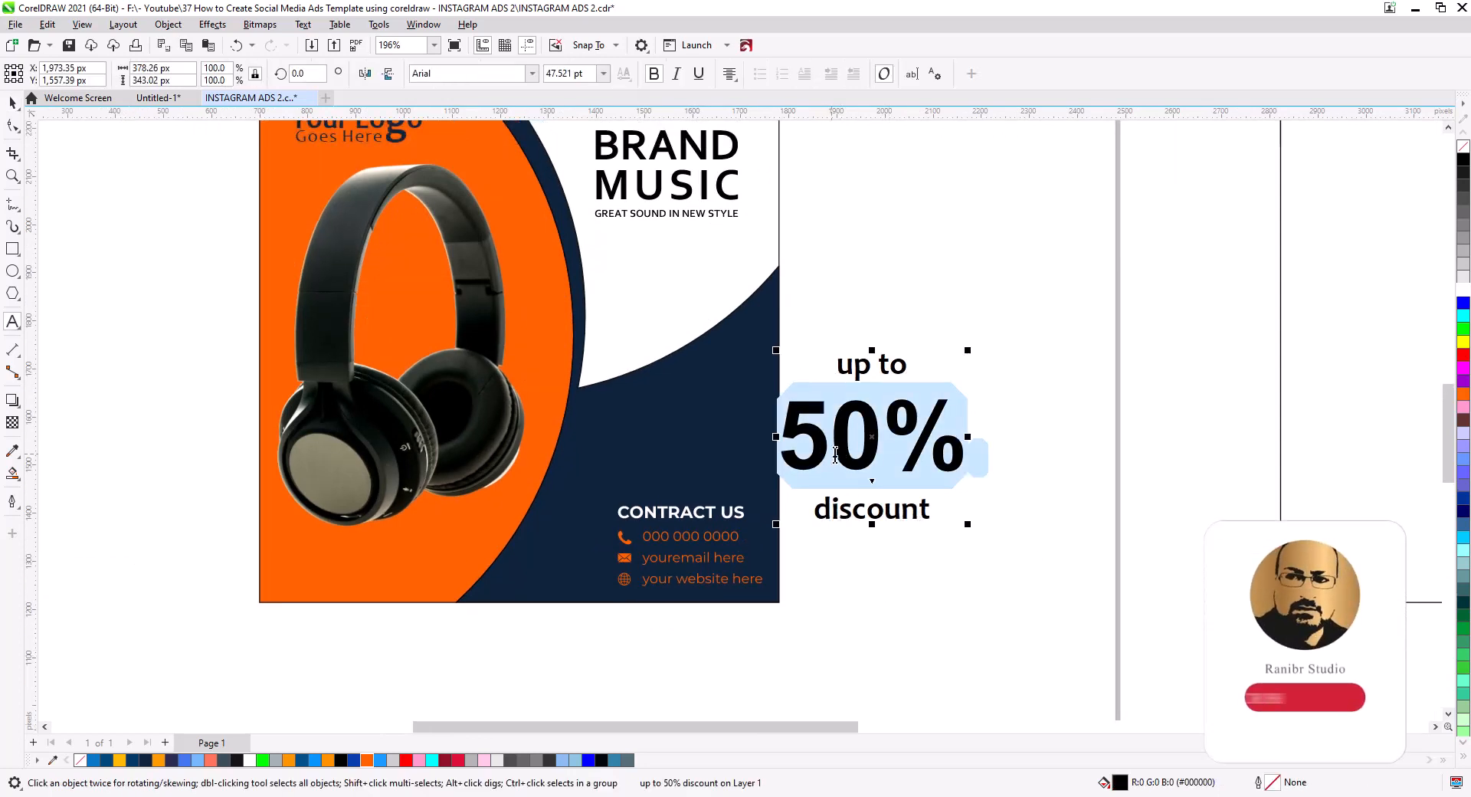
pyautogui.moveTo(883, 452); pyautogui.dragTo(779, 452)
pyautogui.write('25')
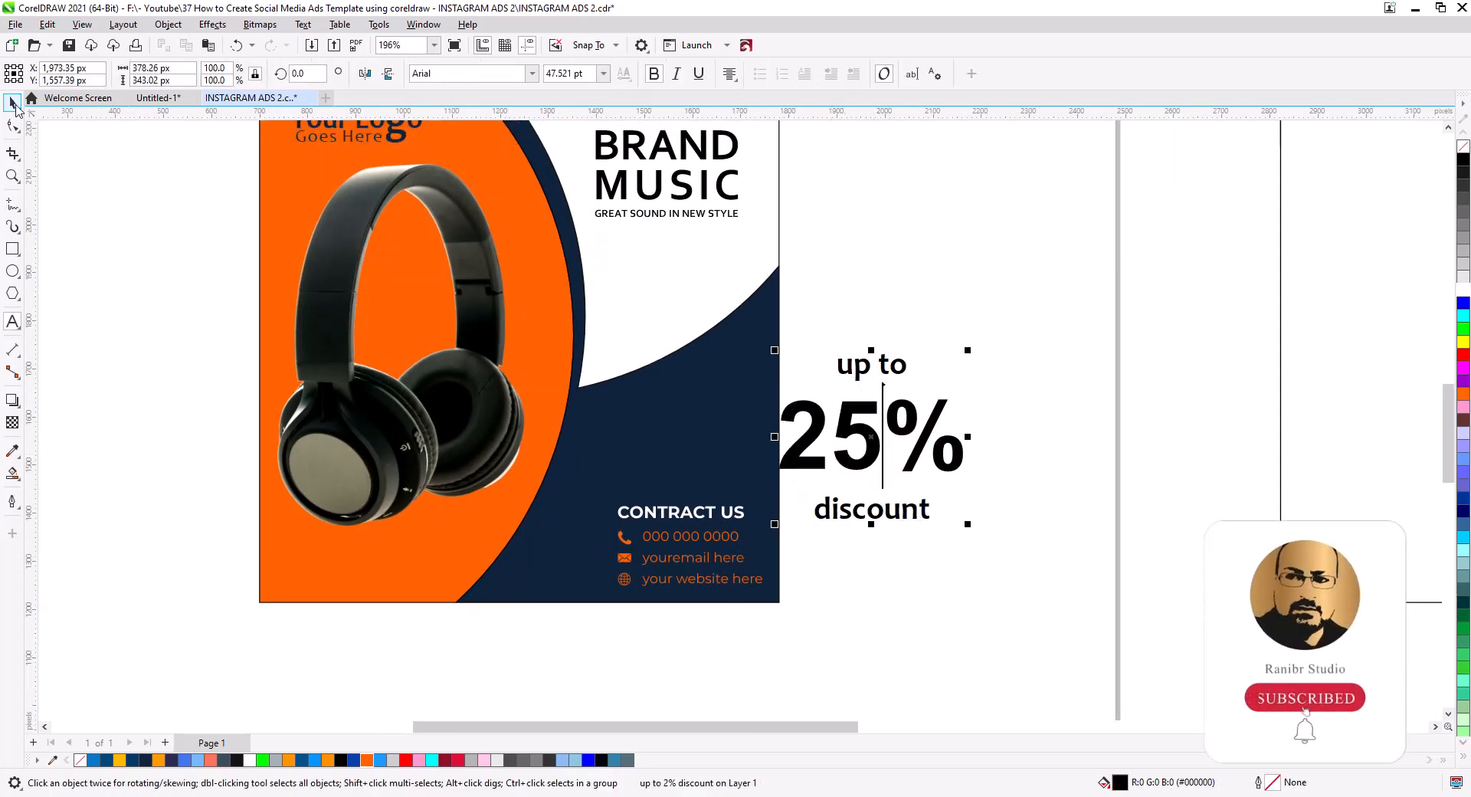
pyautogui.click(16, 108)
pyautogui.moveTo(967, 523); pyautogui.dragTo(939, 518)
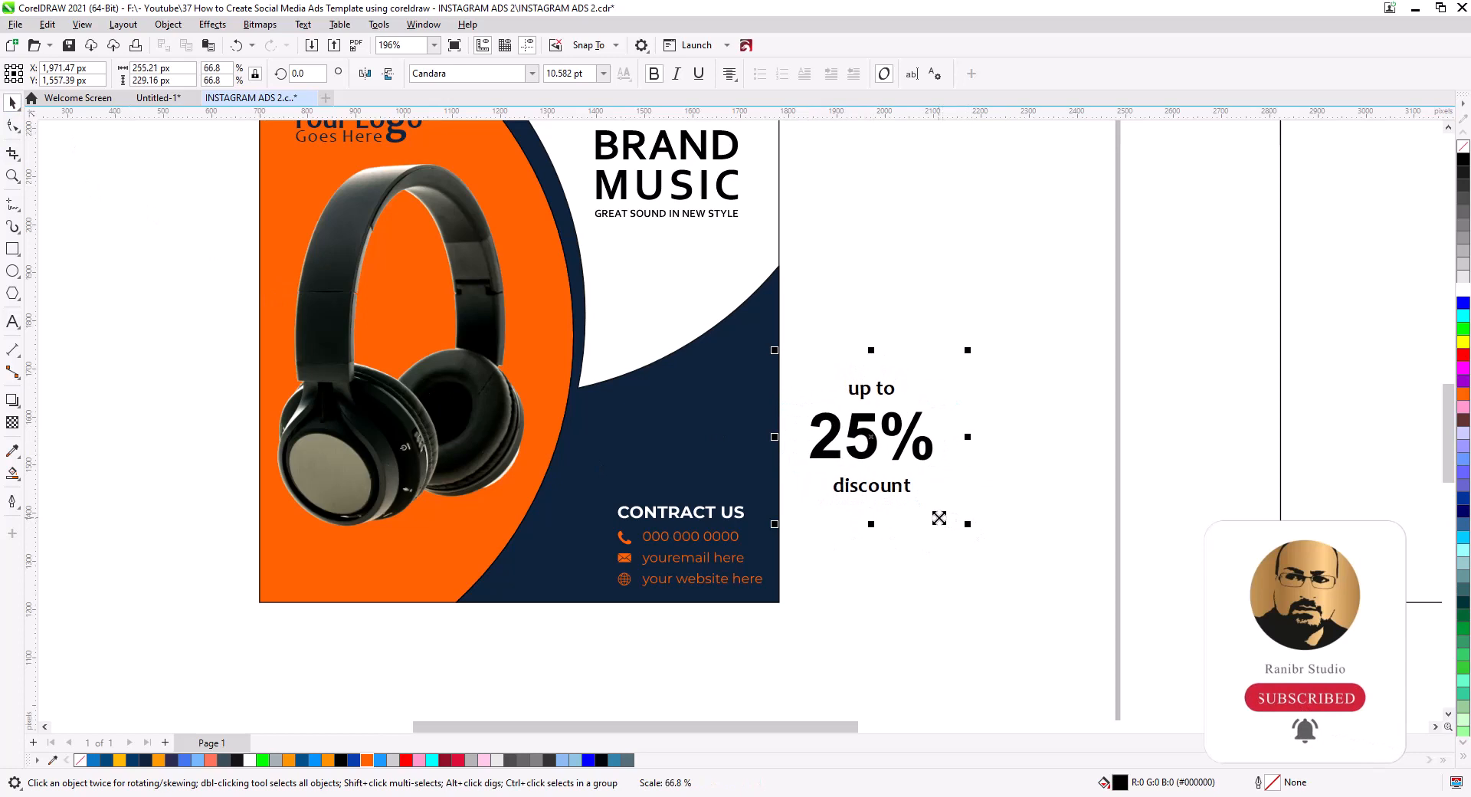
# - Draw a circle about 233 px across where the orange, navy and white areas meet beside the headphones, and fill it with white
pyautogui.click(13, 271)
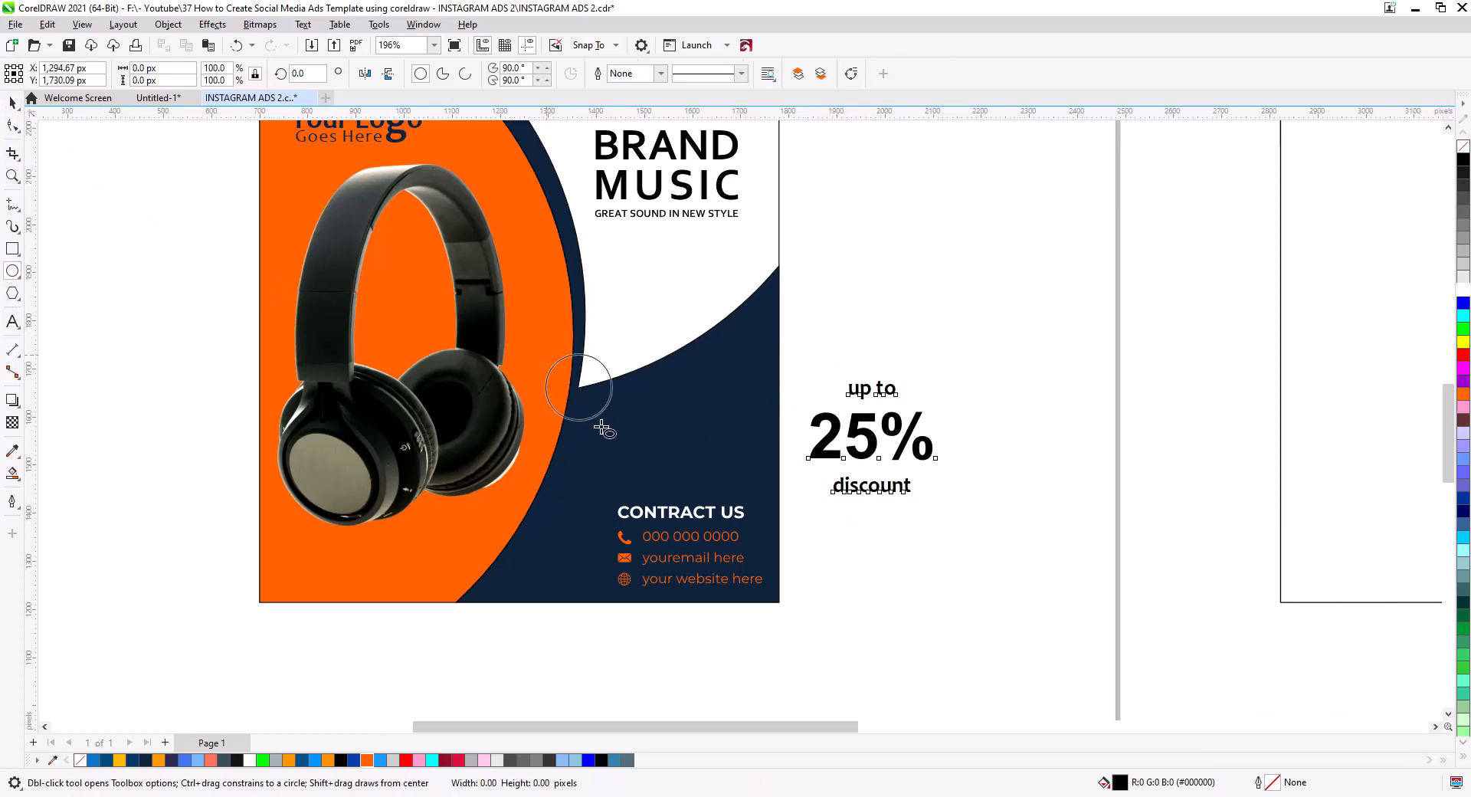
pyautogui.moveTo(602, 427); pyautogui.dragTo(642, 466)
pyautogui.click(12, 103)
pyautogui.moveTo(599, 409); pyautogui.dragTo(584, 407)
pyautogui.moveTo(640, 463); pyautogui.dragTo(653, 473)
pyautogui.click(1461, 281)
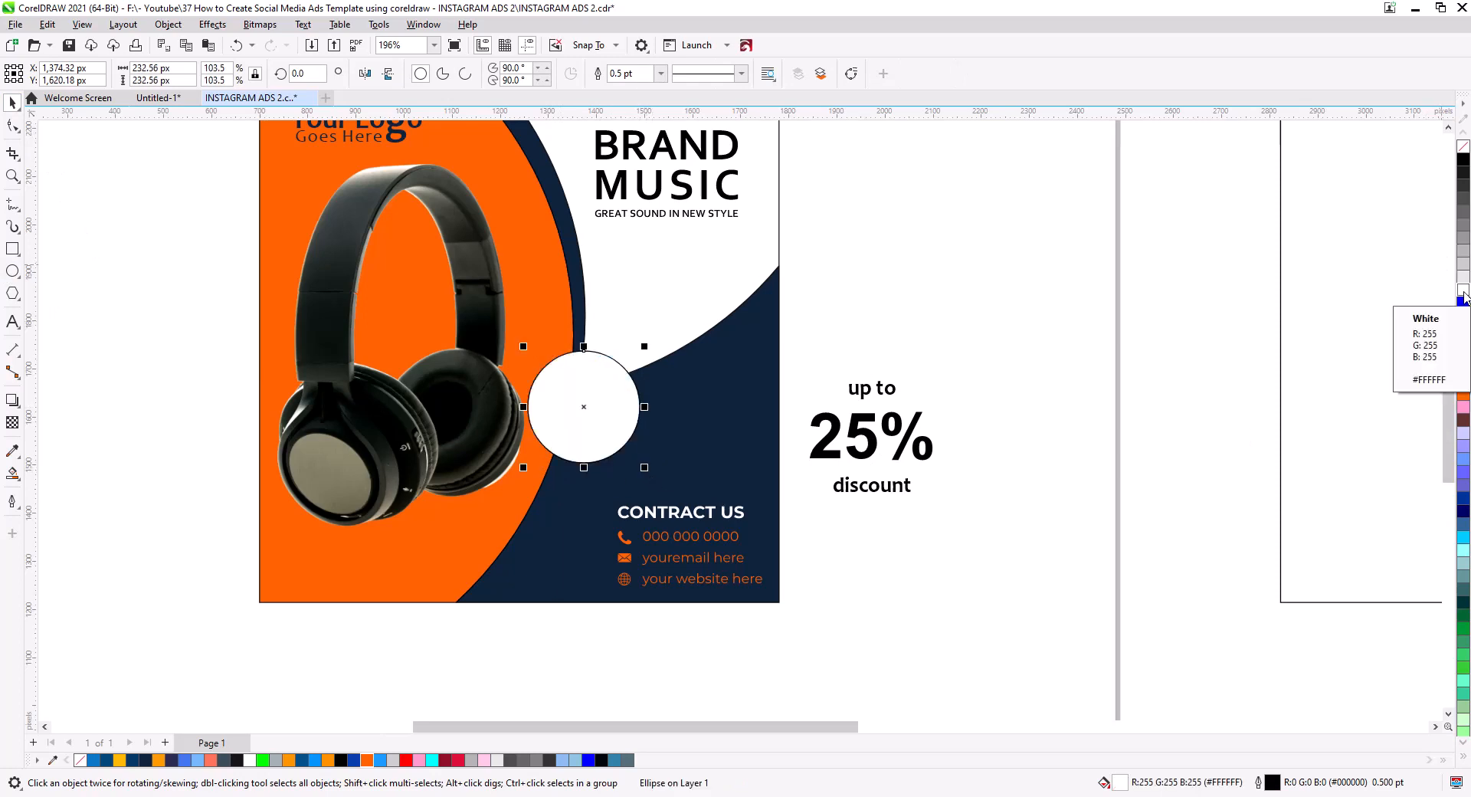